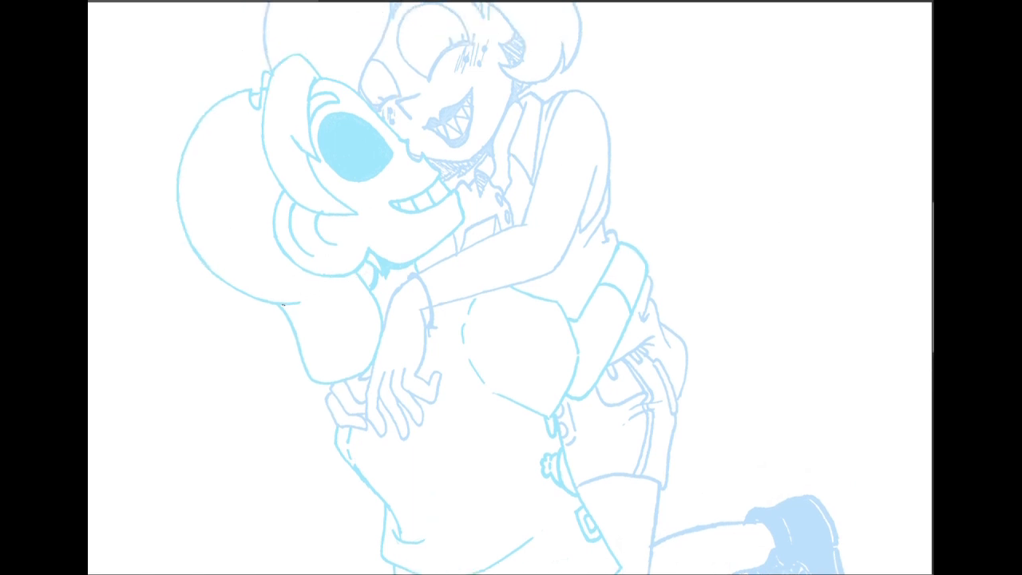
Sketch in red the line beneath the lifting figure's rounded hair and the start of the back-of-neck line.
drag(283, 304, 359, 279)
key(ctrl+z)
drag(278, 307, 367, 273)
key(ctrl+z)
mouse_move(285, 305)
mouse_down()
mouse_move(359, 283)
mouse_move(366, 347)
mouse_up()
key(ctrl+z)
drag(334, 293, 364, 369)
key(ctrl+z)
drag(334, 294, 357, 335)
Draw the front of the lifting figure's neck as a slanted red line below the jaw.
drag(413, 260, 423, 299)
mouse_move(417, 259)
mouse_down()
mouse_move(434, 272)
mouse_move(414, 265)
mouse_move(438, 326)
mouse_up()
key(ctrl+z)
Rework the lifting figure's back-of-neck line with a short curve running down from the hair.
mouse_move(355, 325)
mouse_down()
mouse_move(409, 388)
mouse_move(433, 390)
mouse_up()
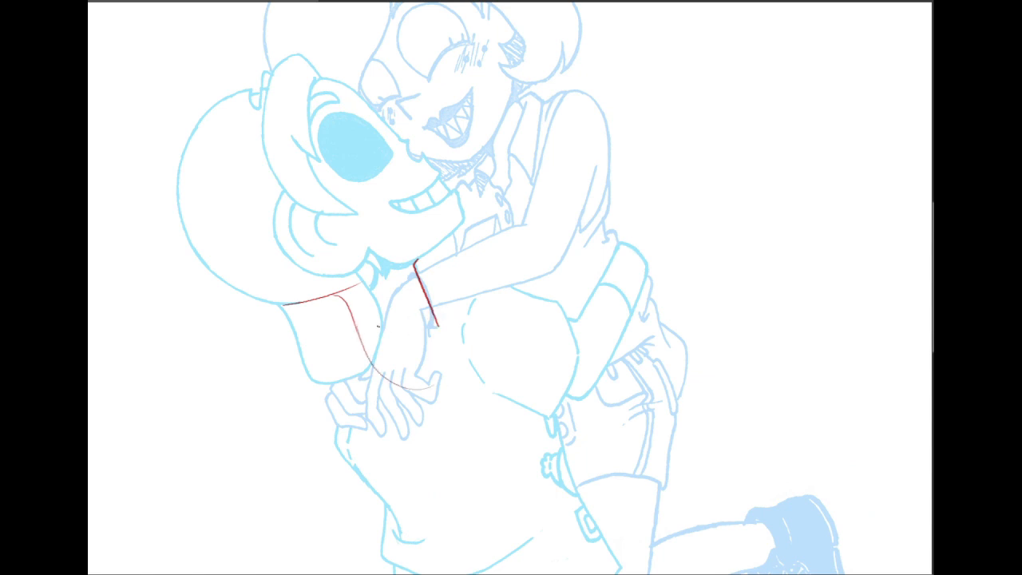
key(ctrl+z)
drag(355, 329, 400, 341)
key(ctrl+z)
drag(347, 302, 376, 362)
key(ctrl+z)
drag(347, 305, 364, 351)
key(ctrl+z)
drag(337, 297, 366, 355)
Sketch a long flowing guide curve from the back of the neck through the torso down to the legs.
drag(432, 359, 419, 266)
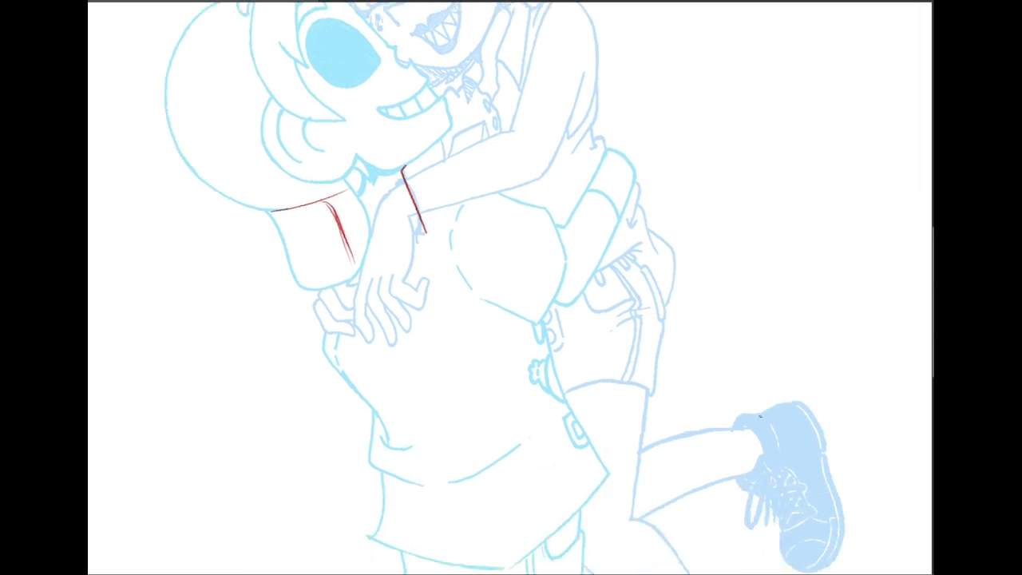
key(ctrl+0)
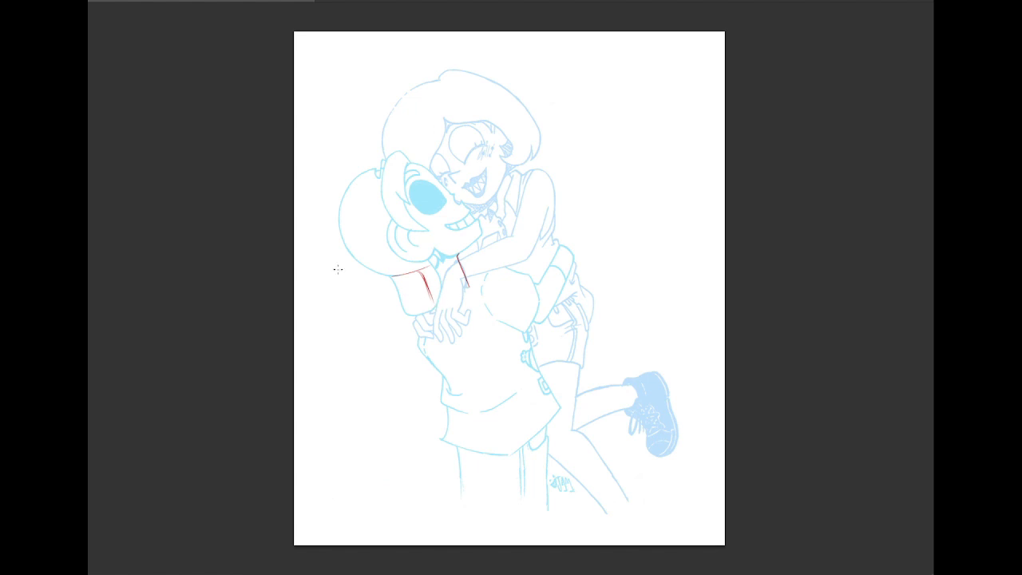
double_click(86, 309)
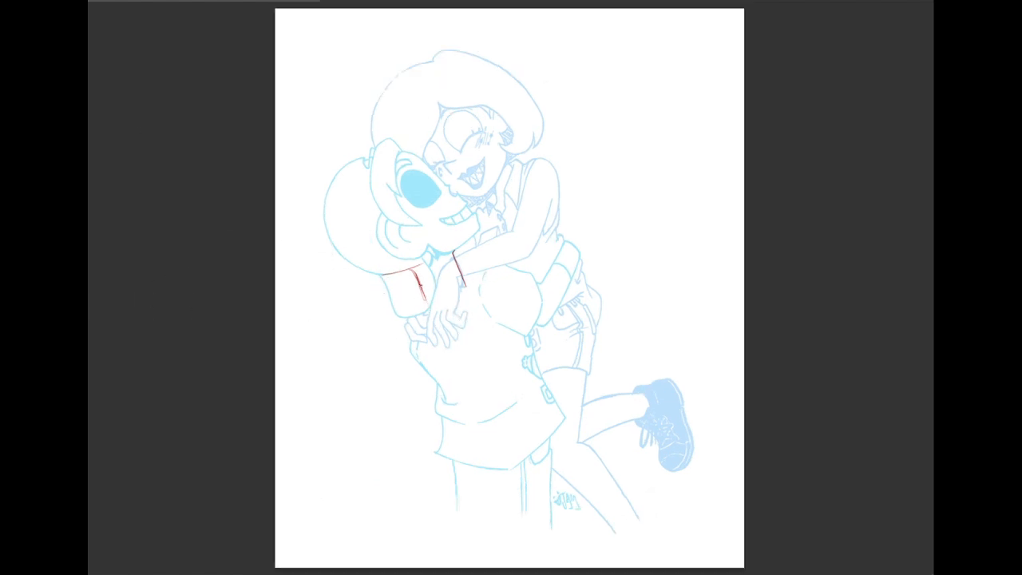
drag(421, 285, 432, 342)
key(ctrl+z)
mouse_move(420, 289)
mouse_down()
mouse_move(434, 346)
mouse_move(487, 421)
mouse_move(513, 519)
mouse_up()
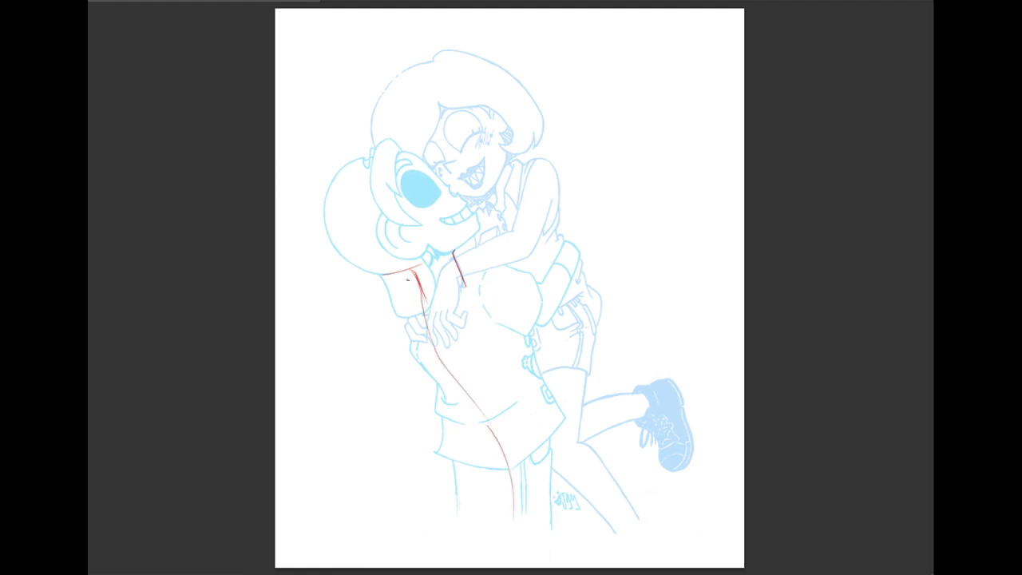
Sketch the rear shoulder curve and try a diagonal shoulder axis line across the upper torso.
mouse_move(401, 299)
mouse_down()
mouse_move(412, 278)
mouse_move(413, 326)
mouse_up()
drag(497, 249, 384, 335)
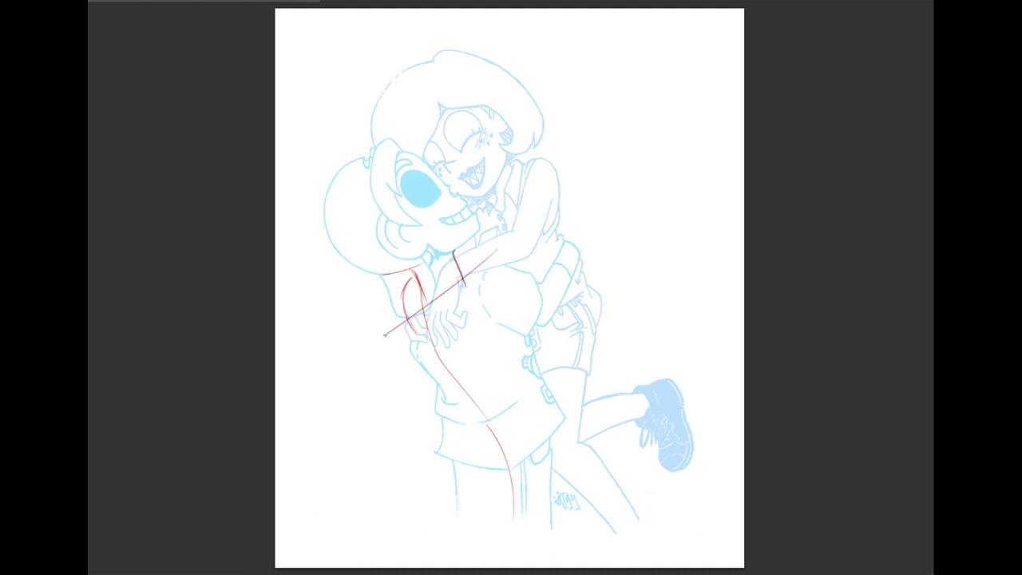
key(ctrl+z)
drag(507, 249, 375, 354)
key(ctrl+z)
Draw a vertical line down from the lifting figure's forehead and a short sleeve-like block behind the neck.
mouse_move(397, 147)
mouse_down()
mouse_move(404, 265)
mouse_move(365, 313)
mouse_move(398, 308)
mouse_move(404, 273)
mouse_move(396, 306)
mouse_move(406, 310)
mouse_move(365, 309)
mouse_move(368, 317)
mouse_move(404, 306)
mouse_up()
key(ctrl+z)
key(ctrl+z)
drag(412, 260, 408, 306)
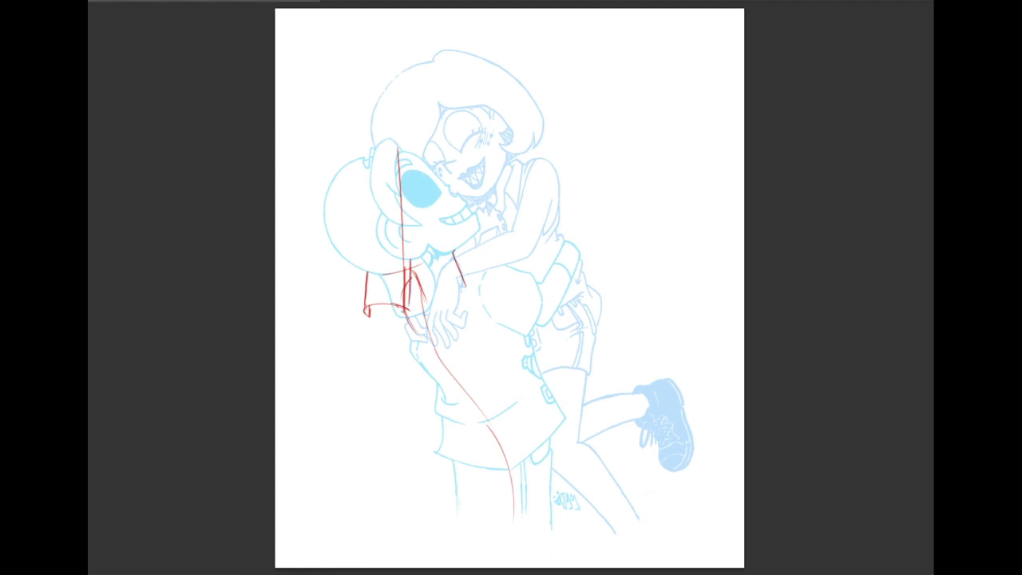
key(ctrl+z)
drag(411, 260, 408, 313)
mouse_move(413, 271)
mouse_down()
mouse_move(421, 293)
mouse_move(418, 271)
mouse_up()
Draw the back contour of the torso from the rear armpit down to the waist.
drag(402, 311, 442, 367)
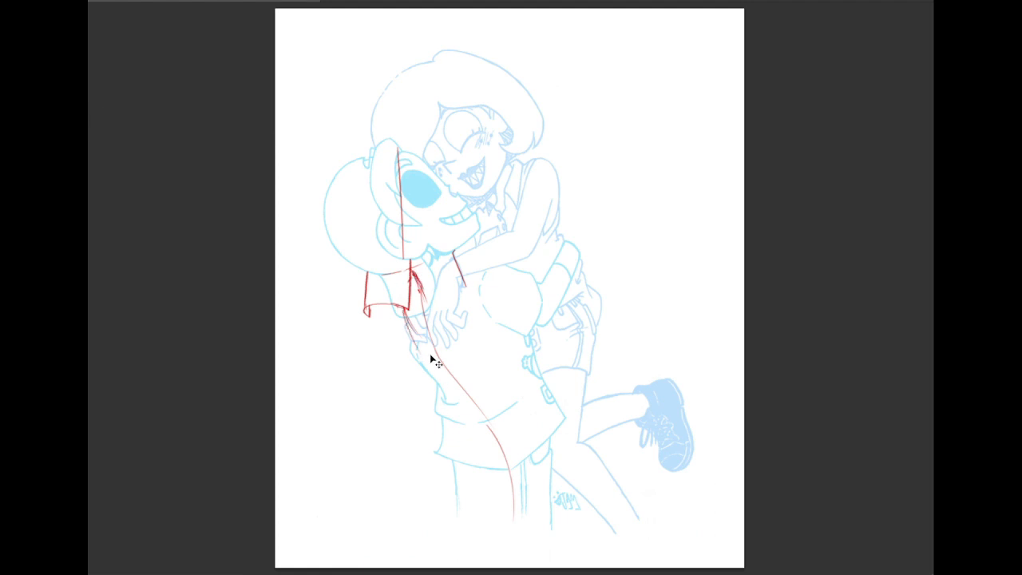
key(ctrl+z)
mouse_move(403, 313)
mouse_down()
mouse_move(455, 399)
mouse_move(498, 420)
mouse_up()
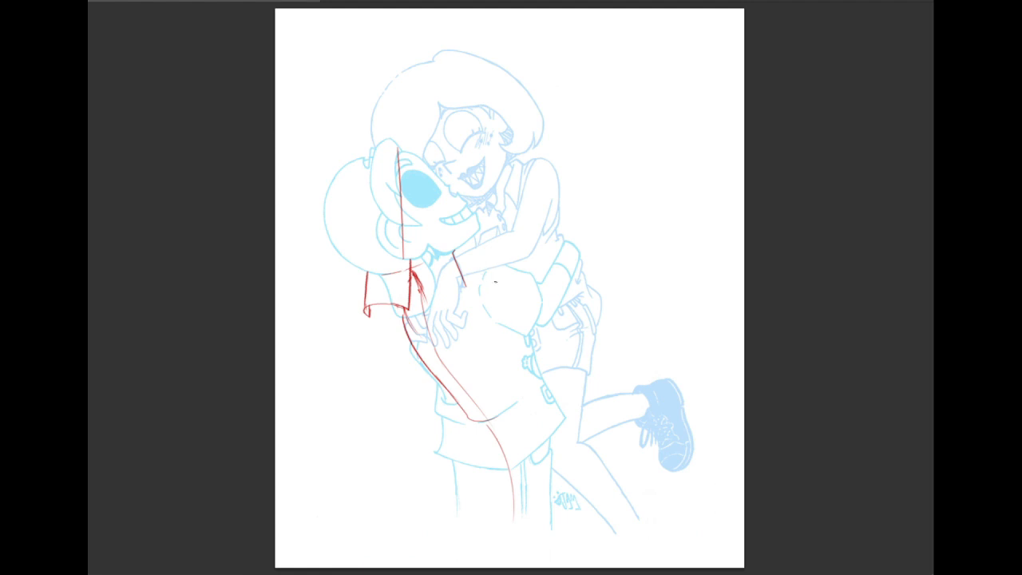
Sketch the front shoulder slope, a round chest form and the front contour down to the waist.
drag(460, 262, 504, 284)
drag(496, 281, 530, 359)
key(ctrl+z)
mouse_move(461, 266)
mouse_down()
mouse_move(509, 290)
mouse_move(468, 322)
mouse_move(490, 336)
mouse_move(513, 327)
mouse_up()
drag(512, 290, 524, 385)
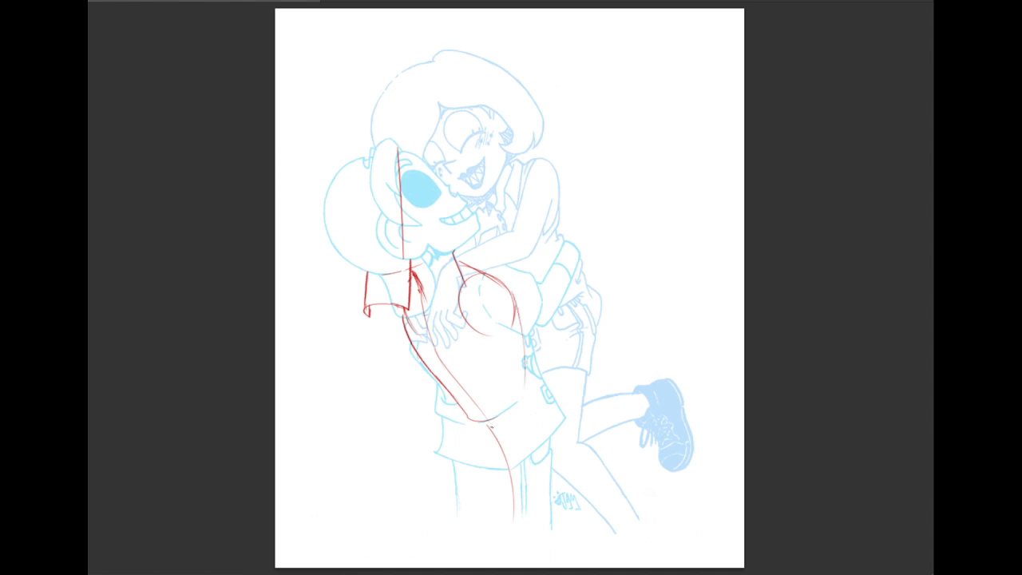
Sketch the rear hip line and a long front line from the waist down the leg.
mouse_move(449, 392)
mouse_down()
mouse_move(450, 418)
mouse_move(461, 413)
mouse_move(448, 398)
mouse_move(460, 530)
mouse_move(451, 464)
mouse_move(452, 537)
mouse_move(515, 541)
mouse_up()
key(ctrl+z)
key(ctrl+z)
key(ctrl+z)
drag(525, 367, 507, 549)
key(ctrl+z)
drag(480, 415, 508, 506)
drag(542, 405, 555, 419)
key(ctrl+z)
key(ctrl+z)
drag(527, 377, 517, 526)
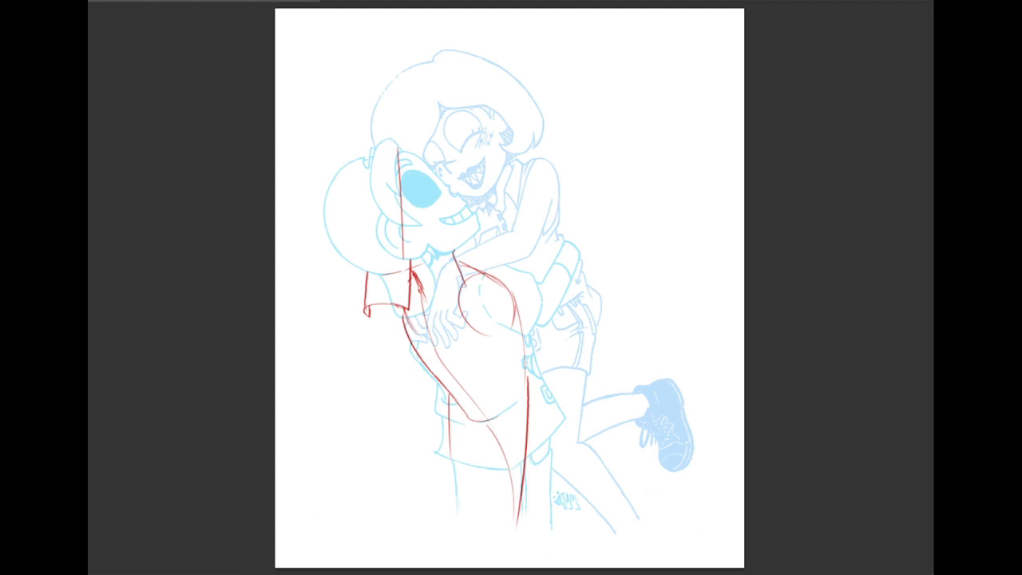
Adjust the blue line art's Hue/Saturation to saturation +45 and lightness +27.
key(ctrl+u)
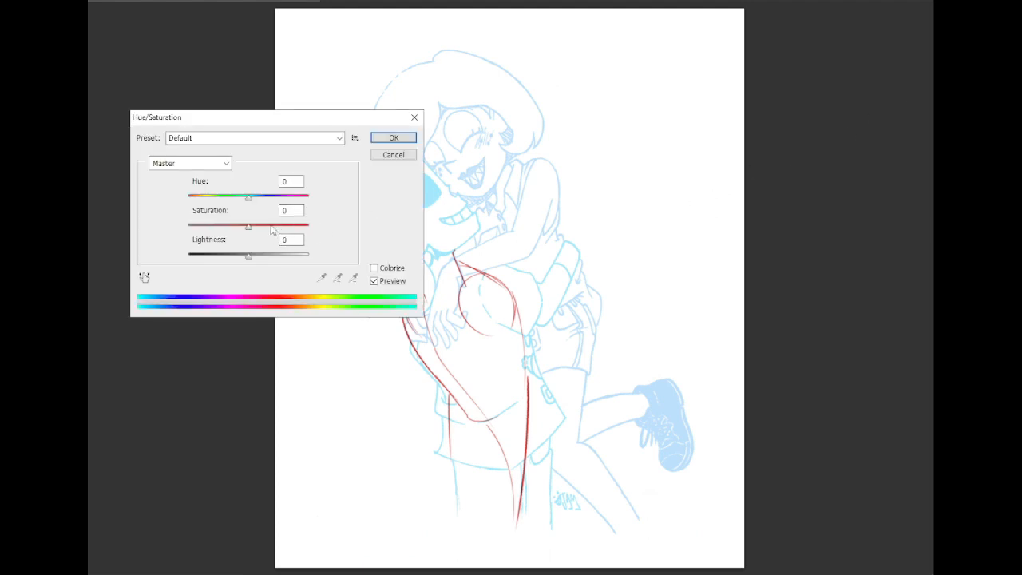
drag(271, 230, 266, 256)
click(268, 256)
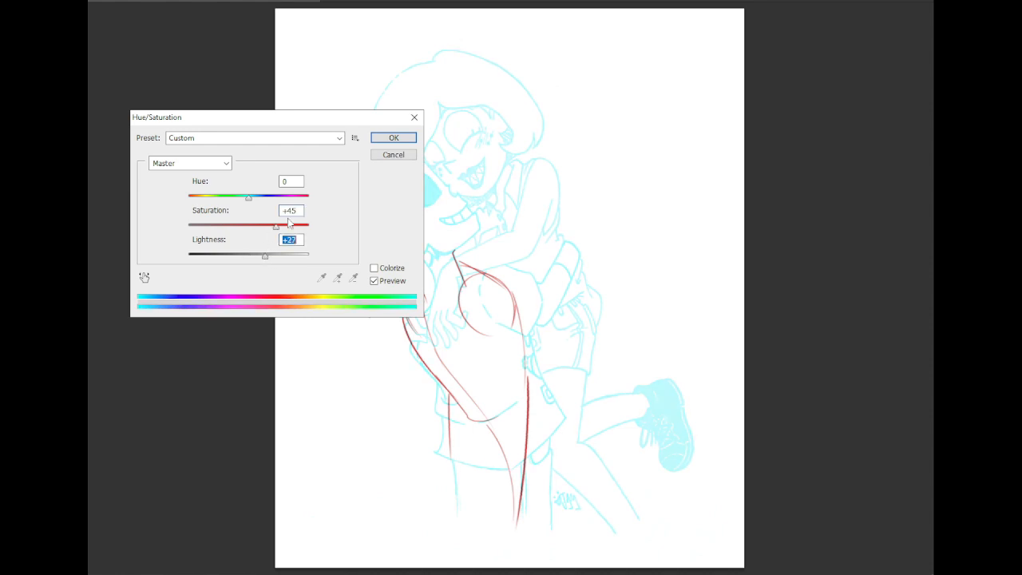
click(394, 138)
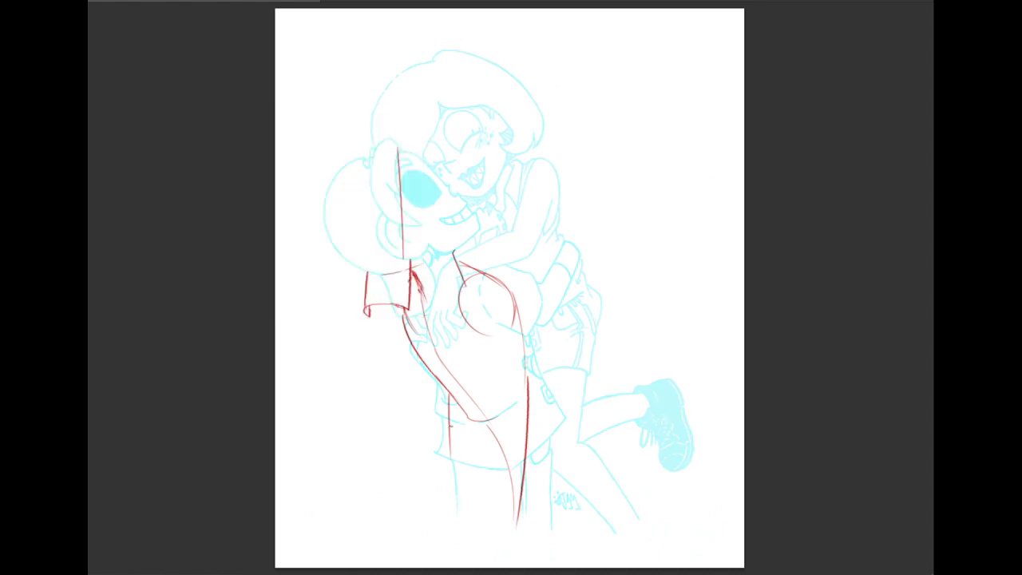
Outline the hips with an angled rear contour and a curved lower edge, and refine the rear waist bend.
mouse_move(446, 404)
mouse_down()
mouse_move(444, 463)
mouse_move(436, 451)
mouse_move(457, 513)
mouse_move(469, 522)
mouse_move(524, 523)
mouse_up()
drag(449, 397, 436, 460)
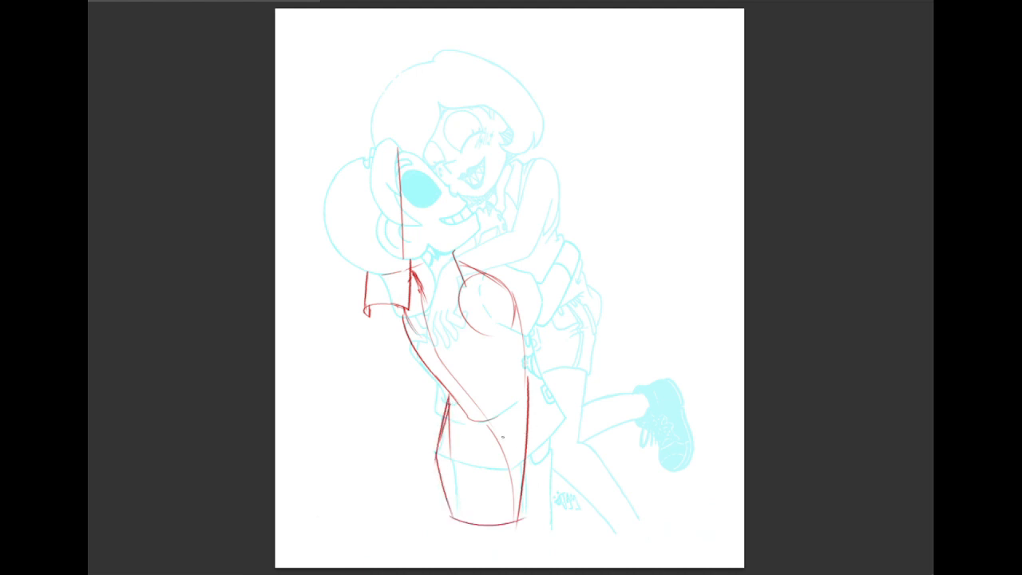
drag(451, 519, 524, 524)
drag(528, 379, 525, 503)
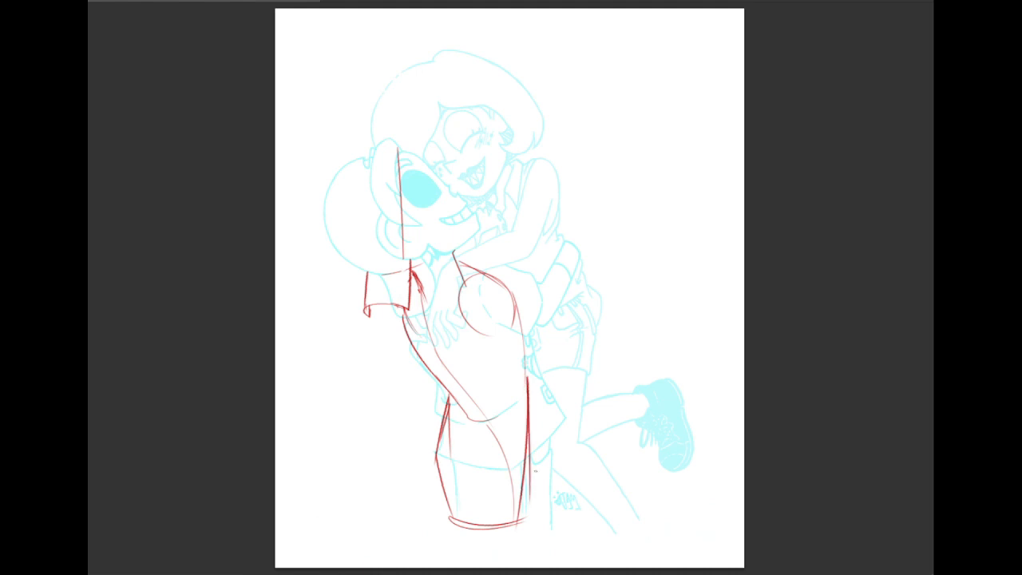
key(ctrl+z)
drag(441, 385, 447, 410)
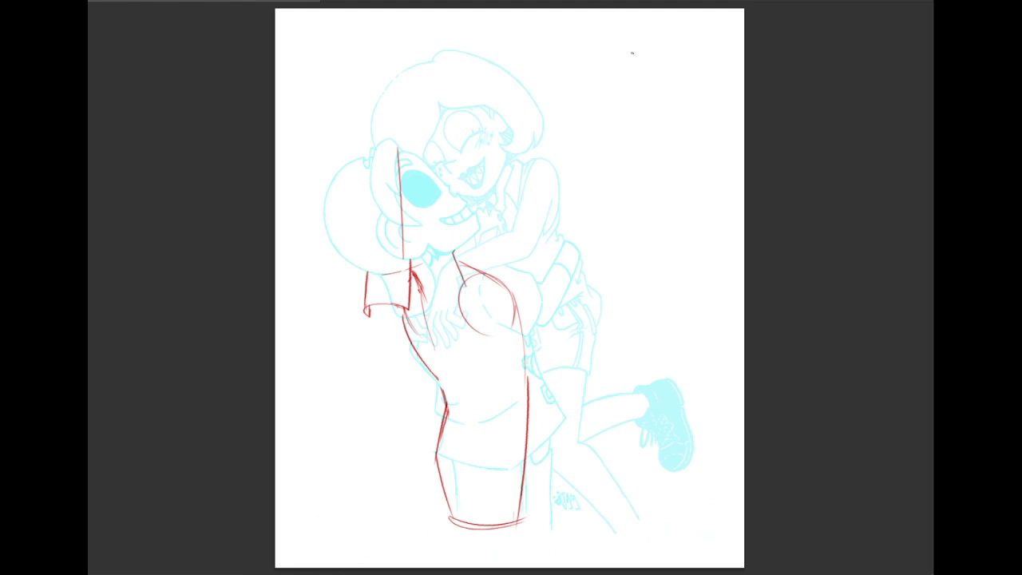
Sketch an angular torso diagram in the empty canvas area beside the rear figure's head.
mouse_move(641, 44)
mouse_down()
mouse_move(616, 86)
mouse_move(635, 174)
mouse_up()
mouse_move(640, 44)
mouse_down()
mouse_move(673, 39)
mouse_move(684, 136)
mouse_up()
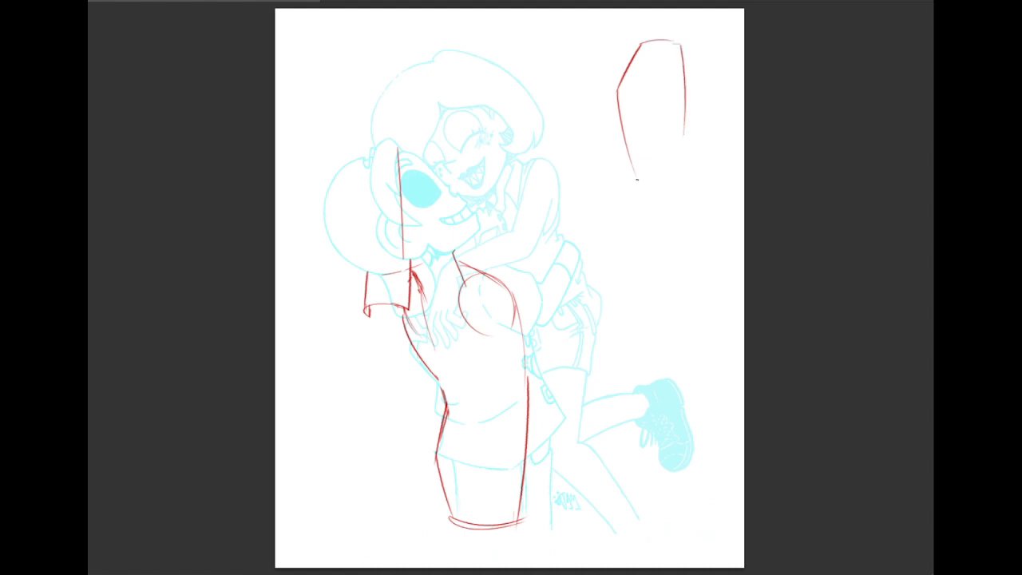
drag(638, 179, 652, 206)
mouse_move(683, 131)
mouse_down()
mouse_move(680, 157)
mouse_move(703, 179)
mouse_move(669, 232)
mouse_up()
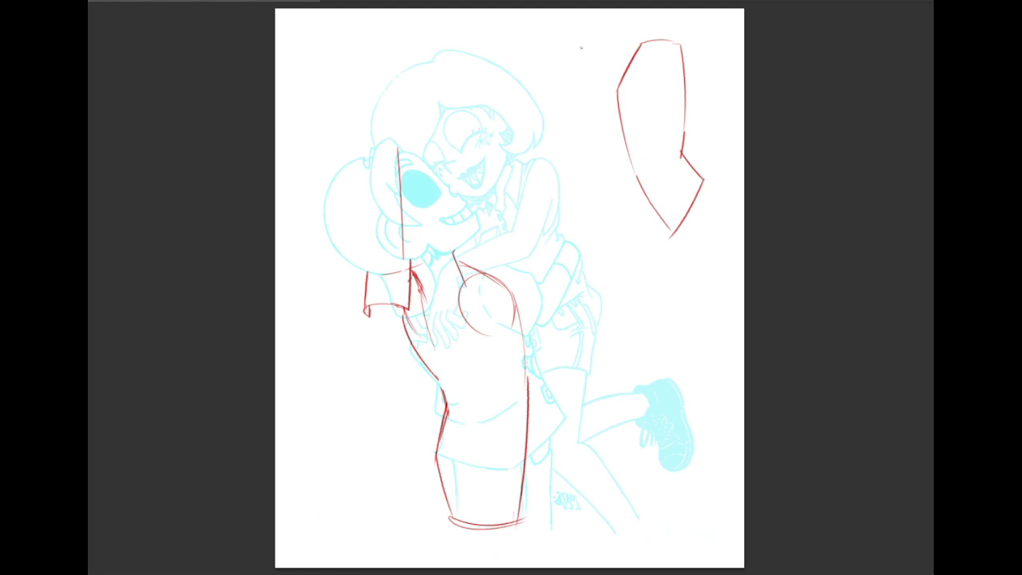
Add a small bean shape, arrows marking the bends and an overlapping hip form to the torso diagram.
drag(590, 36, 566, 85)
drag(593, 35, 588, 112)
mouse_move(559, 38)
mouse_down()
mouse_move(557, 70)
mouse_move(607, 124)
mouse_up()
mouse_move(708, 135)
mouse_down()
mouse_move(687, 155)
mouse_move(673, 231)
mouse_up()
mouse_move(696, 173)
mouse_down()
mouse_move(710, 197)
mouse_move(713, 278)
mouse_up()
mouse_move(657, 212)
mouse_down()
mouse_move(664, 289)
mouse_move(711, 276)
mouse_up()
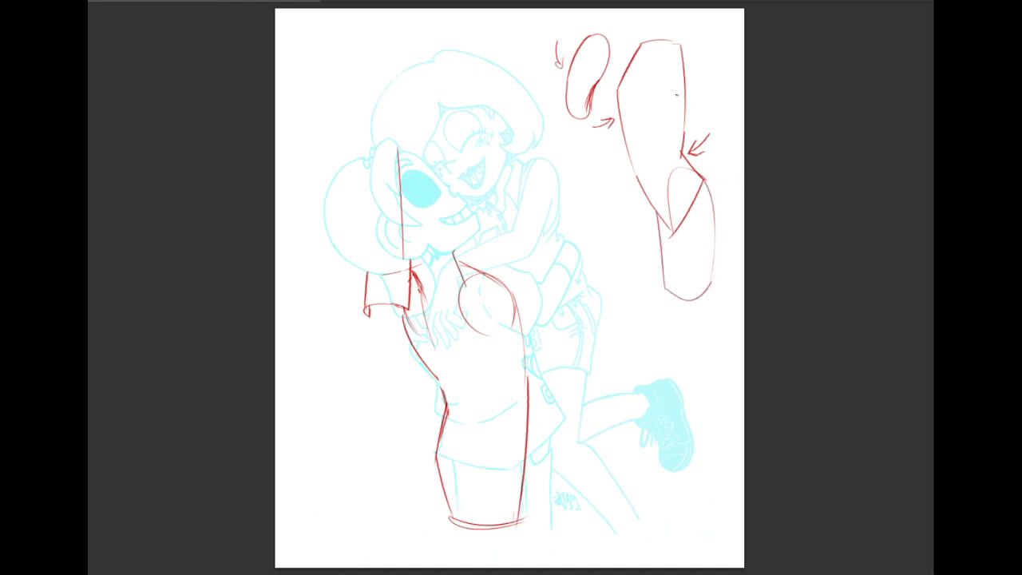
Select the whole torso diagram, delete it and drop the selection.
drag(637, 50, 595, 98)
mouse_move(597, 120)
mouse_down()
mouse_move(640, 155)
mouse_move(523, 59)
mouse_move(714, 349)
mouse_move(617, 180)
mouse_up()
key(ctrl+z)
key(ctrl+z)
key(Delete)
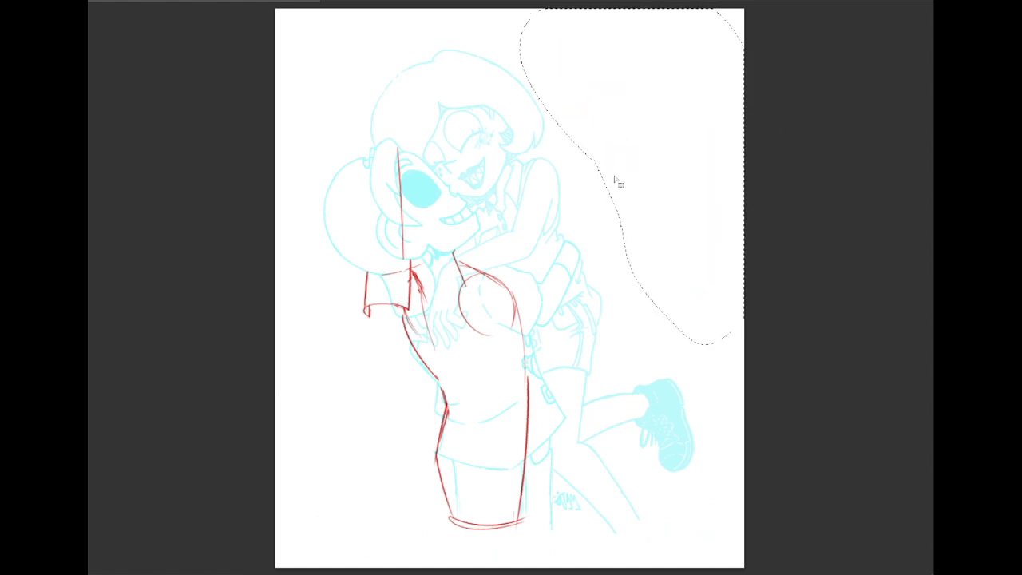
key(ctrl+d)
drag(624, 54, 618, 154)
key(ctrl+z)
mouse_move(620, 81)
mouse_down()
mouse_move(629, 181)
mouse_move(676, 78)
mouse_move(684, 179)
mouse_move(629, 193)
mouse_up()
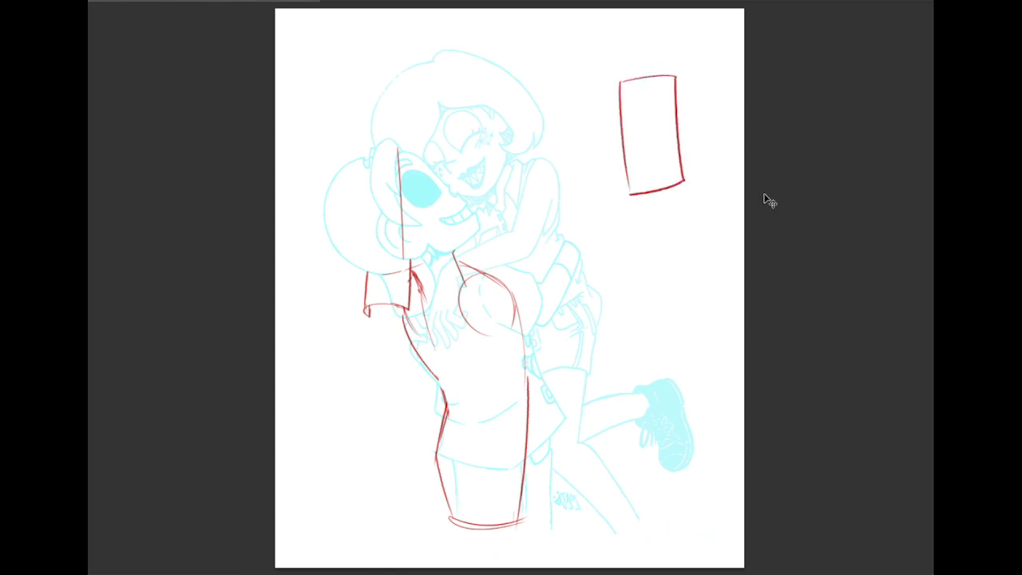
key(ctrl+z)
key(ctrl+z)
key(ctrl+z)
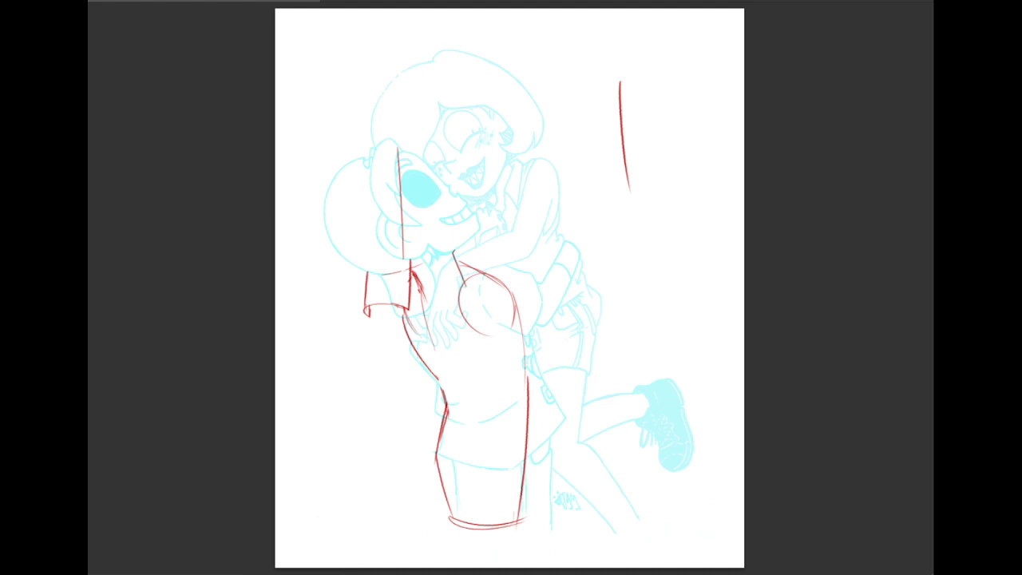
key(ctrl+z)
drag(615, 79, 620, 183)
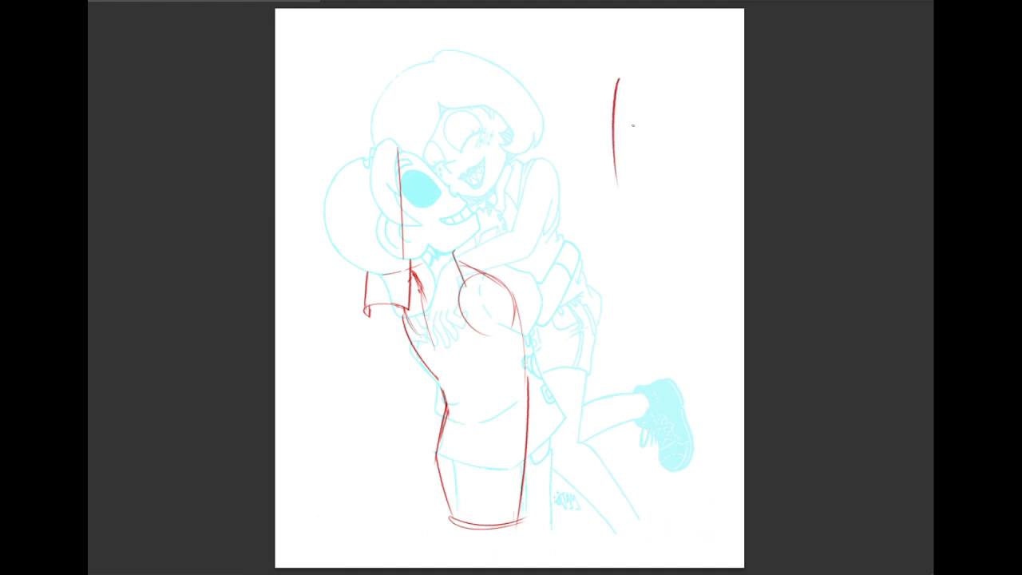
key(ctrl+z)
Sketch a bent torso block with a center line, an arrow at the pinched side and a hip form below.
mouse_move(611, 96)
mouse_down()
mouse_move(631, 193)
mouse_move(680, 81)
mouse_up()
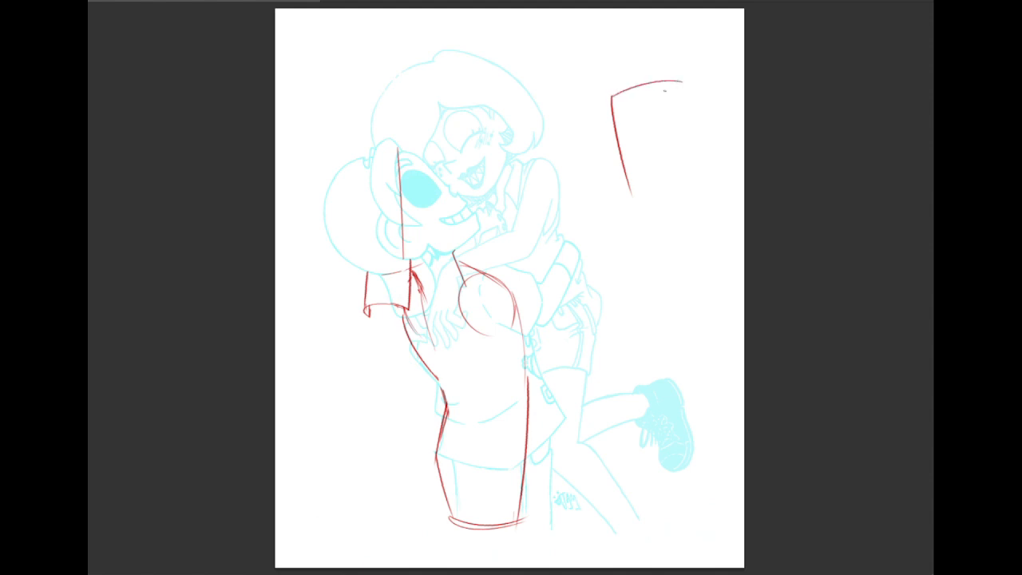
key(ctrl+z)
mouse_move(612, 96)
mouse_down()
mouse_move(675, 83)
mouse_move(670, 145)
mouse_move(696, 182)
mouse_move(649, 207)
mouse_move(639, 196)
mouse_up()
mouse_move(710, 77)
mouse_down()
mouse_move(685, 127)
mouse_move(707, 137)
mouse_up()
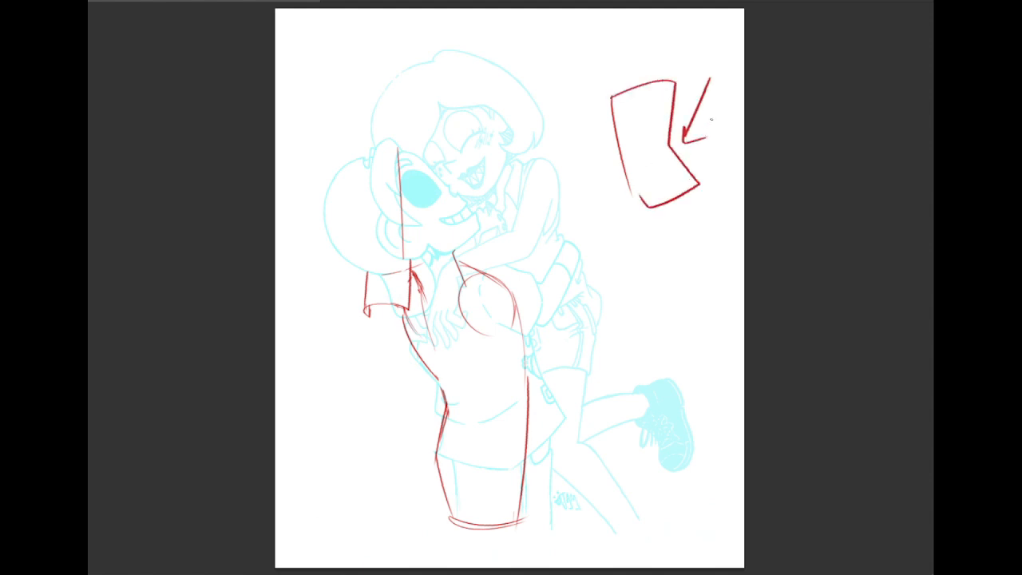
mouse_move(635, 84)
mouse_down()
mouse_move(633, 148)
mouse_move(671, 152)
mouse_move(652, 187)
mouse_move(673, 186)
mouse_move(693, 220)
mouse_up()
mouse_move(624, 203)
mouse_down()
mouse_move(650, 250)
mouse_move(690, 250)
mouse_move(709, 216)
mouse_up()
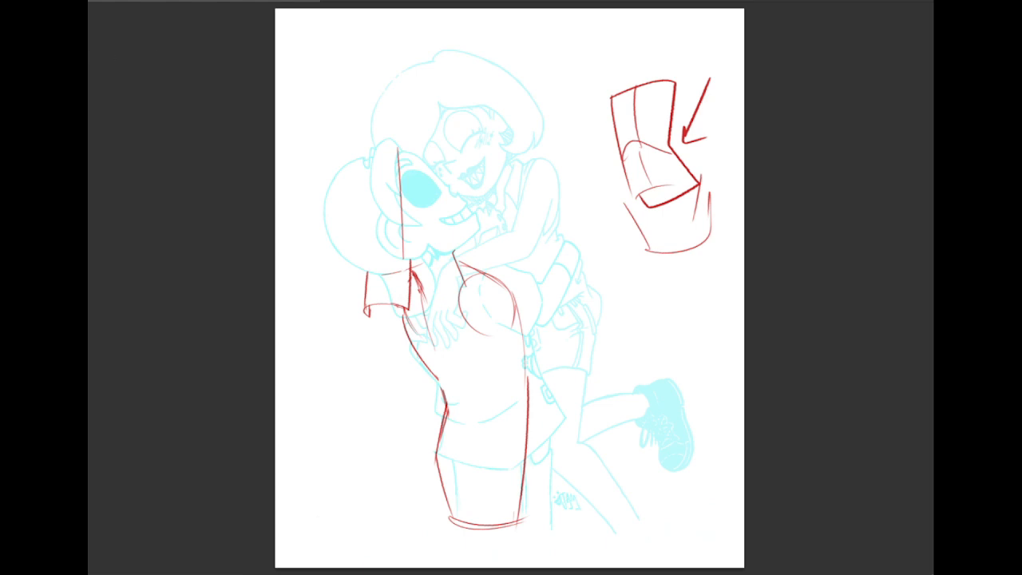
Select the bent torso block diagram, cut it from the canvas and deselect.
mouse_move(659, 269)
mouse_down()
mouse_move(787, 83)
mouse_move(692, 287)
mouse_up()
key(ctrl+x)
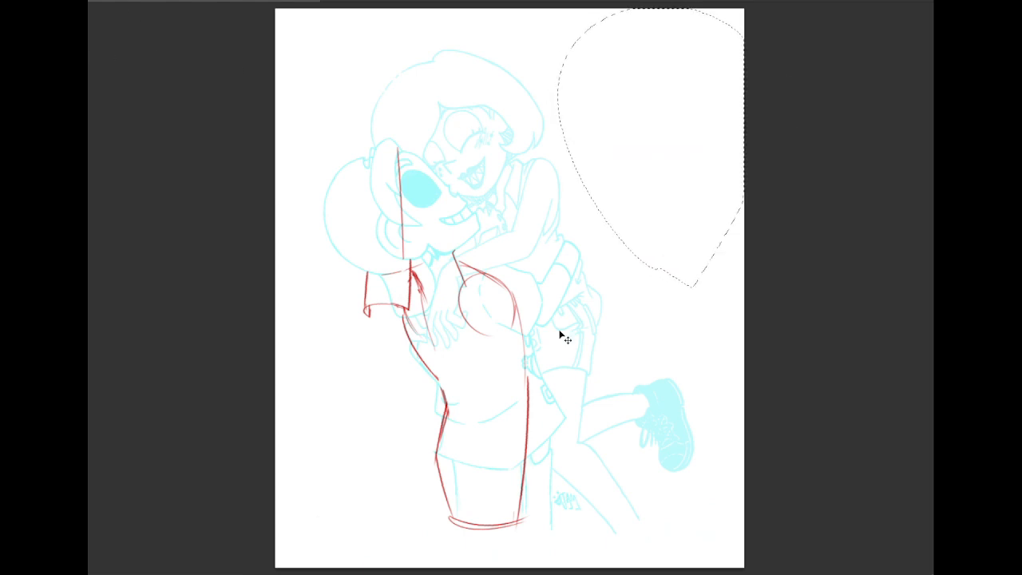
key(ctrl+d)
Strengthen the rear waist line and flare the shirt outward on both sides to a curved hem around the hips.
mouse_move(438, 380)
mouse_down()
mouse_move(447, 410)
mouse_move(438, 456)
mouse_up()
mouse_move(439, 387)
mouse_down()
mouse_move(435, 445)
mouse_move(453, 520)
mouse_up()
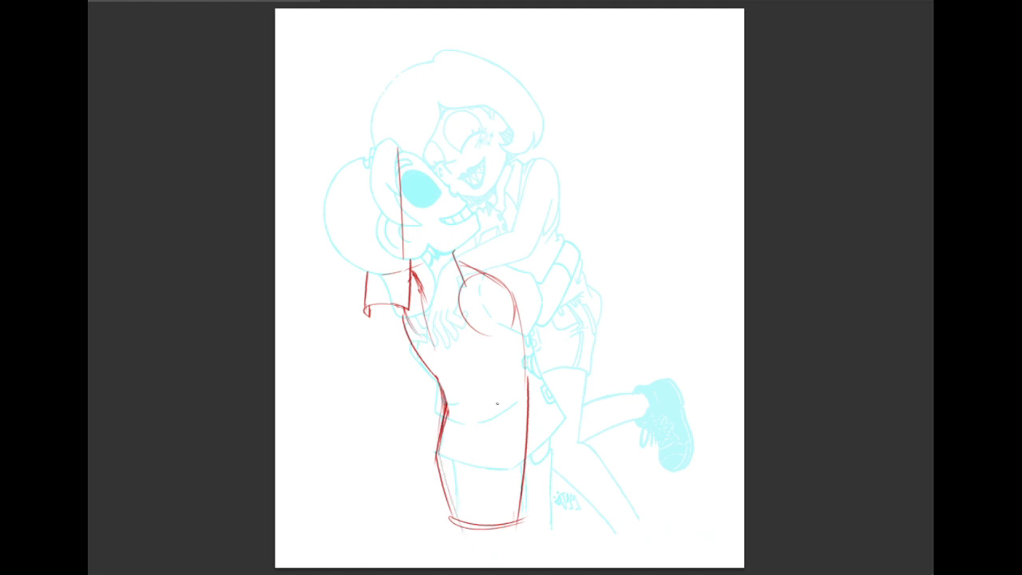
drag(443, 401, 426, 447)
mouse_move(424, 447)
mouse_down()
mouse_move(491, 488)
mouse_move(547, 464)
mouse_up()
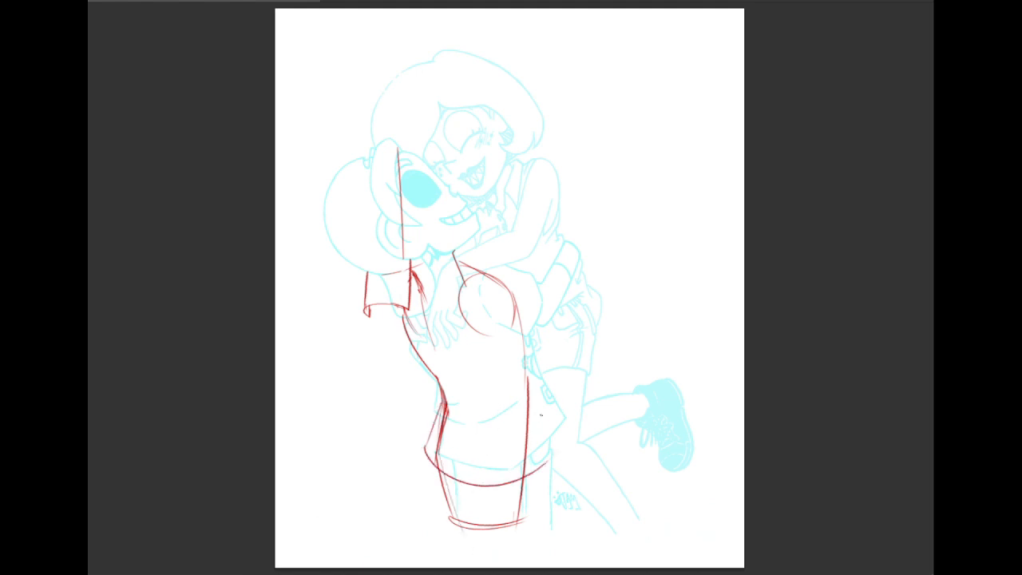
key(ctrl+z)
drag(432, 438, 548, 444)
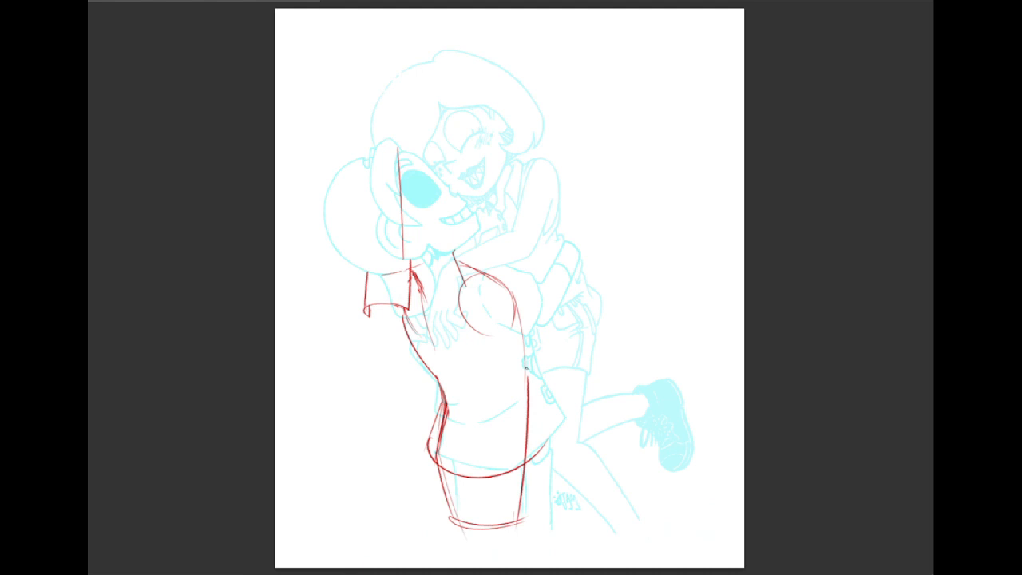
drag(526, 366, 546, 454)
mouse_move(490, 477)
mouse_down()
mouse_move(549, 452)
mouse_move(544, 444)
mouse_move(543, 459)
mouse_move(483, 472)
mouse_move(538, 461)
mouse_move(496, 470)
mouse_move(538, 454)
mouse_up()
Draw the dividing lines between the legs below the hem and reinforce the lower edge of the hip form.
key(e)
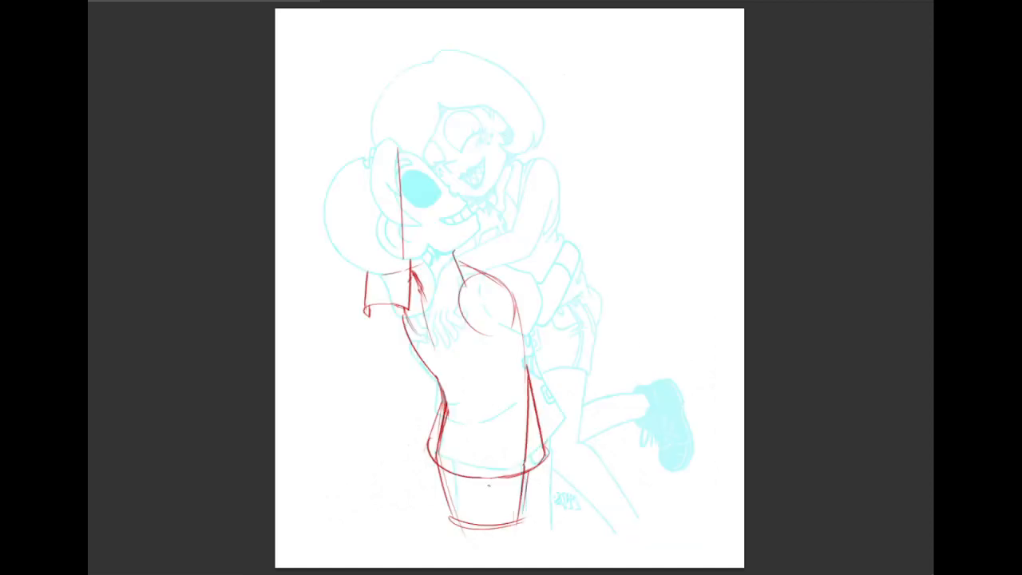
drag(491, 478, 492, 524)
drag(493, 481, 501, 521)
key(ctrl+z)
mouse_move(444, 493)
mouse_down()
mouse_move(454, 531)
mouse_move(495, 527)
mouse_up()
Sketch the lifting figure's front arm with the upper arm extended outward and the forearm bent up around the other figure.
drag(471, 272, 545, 279)
key(ctrl+z)
mouse_move(477, 276)
mouse_down()
mouse_move(563, 277)
mouse_move(558, 311)
mouse_up()
mouse_move(483, 334)
mouse_down()
mouse_move(561, 306)
mouse_move(551, 316)
mouse_up()
drag(563, 241, 539, 289)
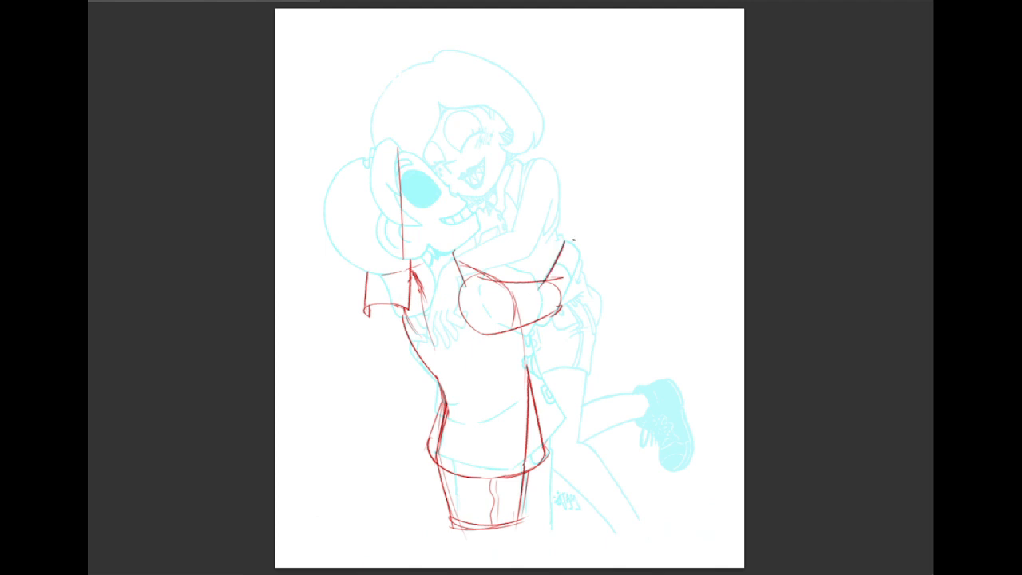
mouse_move(564, 240)
mouse_down()
mouse_move(579, 259)
mouse_move(558, 312)
mouse_up()
Reinforce the shoulder and underarm lines and erase the overlapping construction lines inside the shoulder and elbow.
drag(476, 281, 519, 282)
mouse_move(517, 323)
mouse_down()
mouse_move(499, 331)
mouse_move(500, 349)
mouse_move(563, 306)
mouse_move(549, 317)
mouse_up()
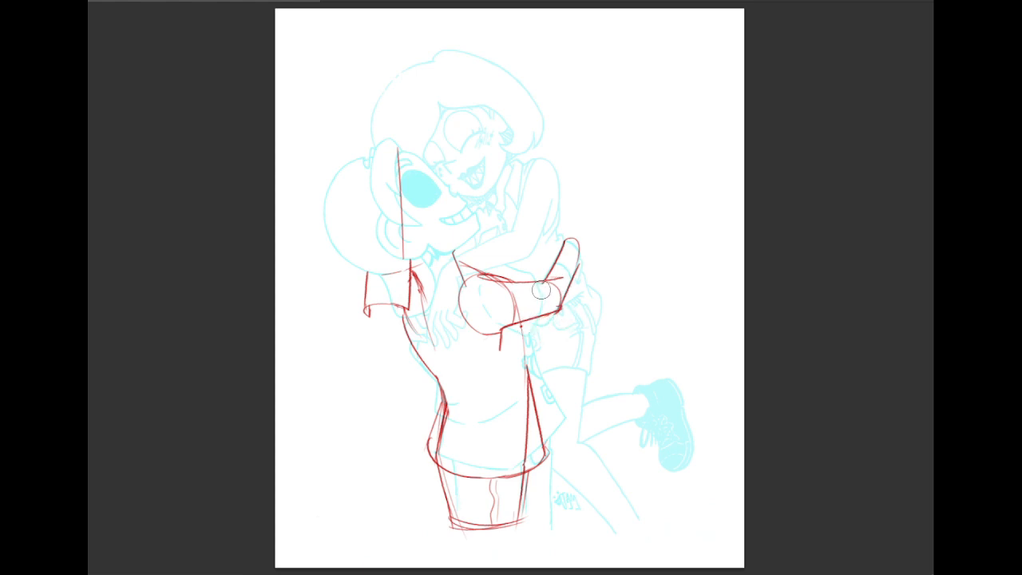
mouse_move(558, 273)
mouse_down()
mouse_move(553, 306)
mouse_move(565, 317)
mouse_up()
mouse_move(476, 287)
mouse_down()
mouse_move(516, 293)
mouse_move(511, 307)
mouse_up()
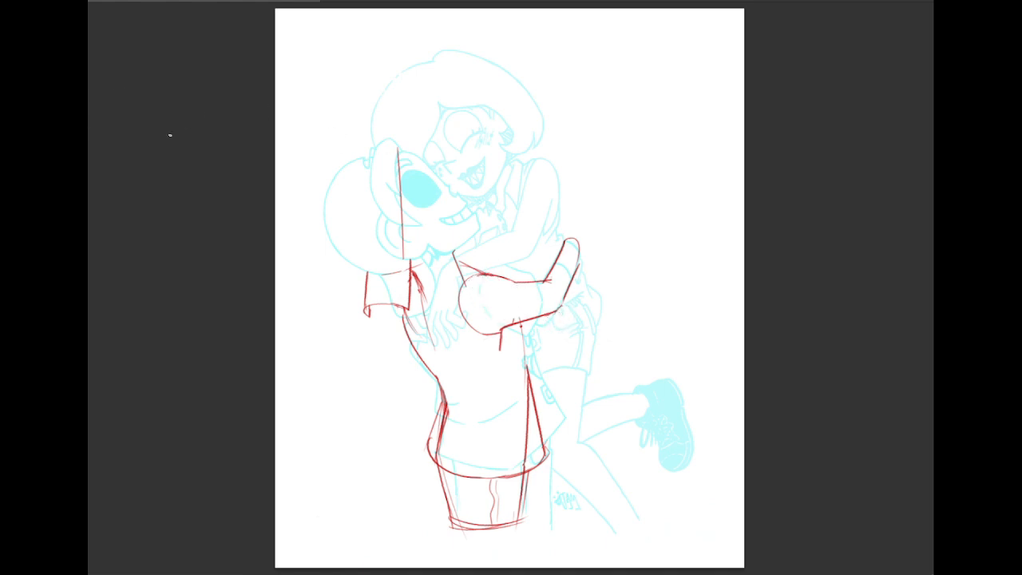
drag(463, 286, 460, 318)
key(ctrl+z)
mouse_move(446, 259)
mouse_down()
mouse_move(536, 219)
mouse_move(542, 244)
mouse_up()
key(ctrl+z)
mouse_move(533, 162)
mouse_down()
mouse_move(504, 252)
mouse_move(531, 259)
mouse_move(556, 182)
mouse_up()
key(ctrl+z)
mouse_move(561, 125)
mouse_down()
mouse_move(543, 194)
mouse_move(559, 192)
mouse_up()
key(ctrl+z)
key(ctrl+z)
drag(495, 211, 495, 249)
drag(488, 233, 504, 233)
key(ctrl+z)
key(ctrl+z)
Reinforce the outer edge of the bent forearm and sketch a loose U-shaped drape fold across the lifting figure's torso.
drag(579, 250, 557, 316)
drag(445, 319, 489, 380)
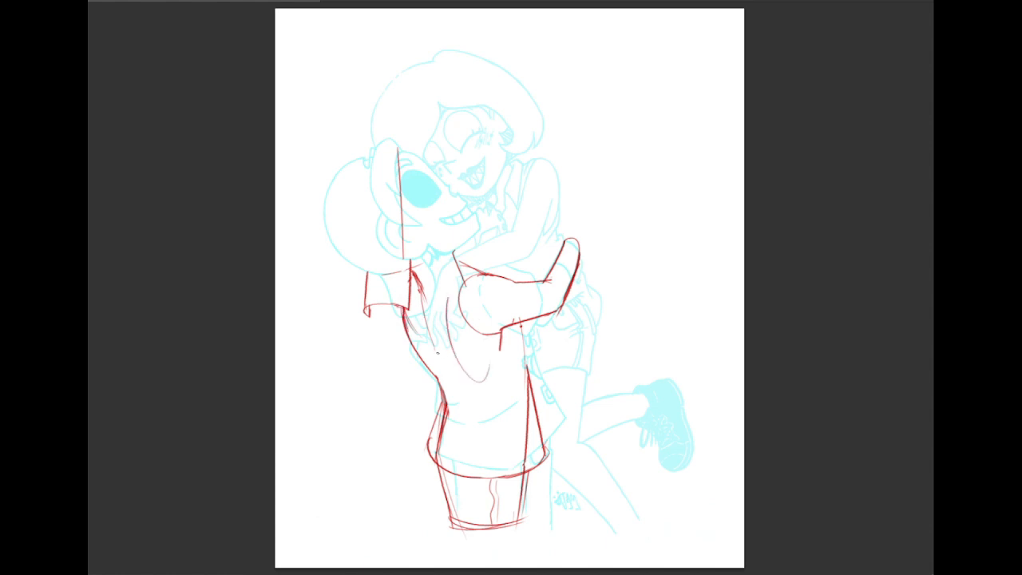
drag(438, 353, 433, 364)
mouse_move(428, 357)
mouse_down()
mouse_move(441, 376)
mouse_move(488, 364)
mouse_move(456, 397)
mouse_move(459, 420)
mouse_move(470, 405)
mouse_move(459, 421)
mouse_up()
key(ctrl+z)
key(ctrl+z)
Sketch fold lines from the waist down through the rear leg and round off the lower end of the legs.
mouse_move(452, 405)
mouse_down()
mouse_move(474, 408)
mouse_move(458, 421)
mouse_move(472, 533)
mouse_up()
mouse_move(472, 533)
mouse_down()
mouse_move(530, 498)
mouse_move(528, 473)
mouse_up()
drag(529, 469, 526, 519)
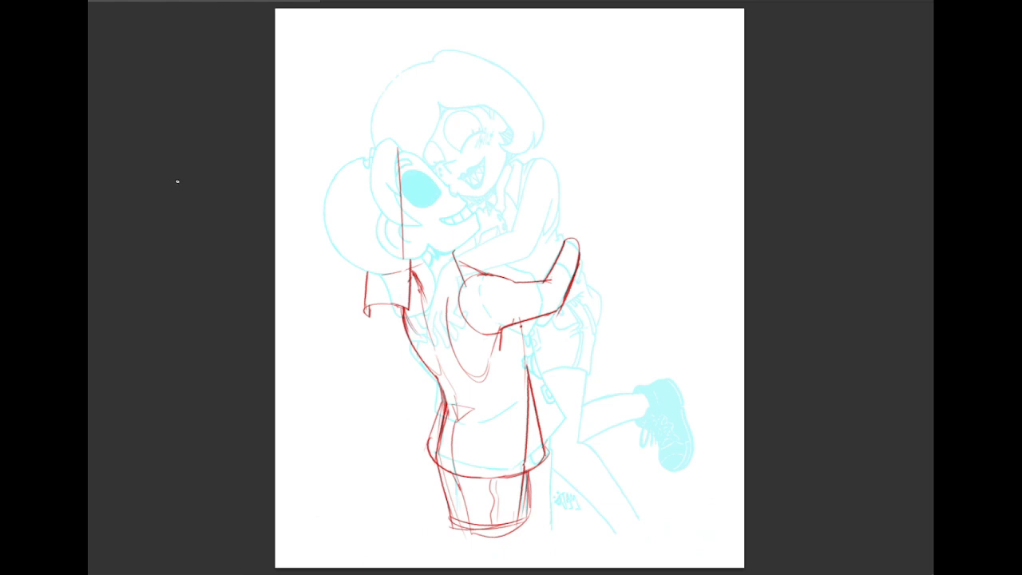
Choose a hard round eraser tip and fade the drape folds and the construction lines inside the shirt's waist.
right_click(131, 42)
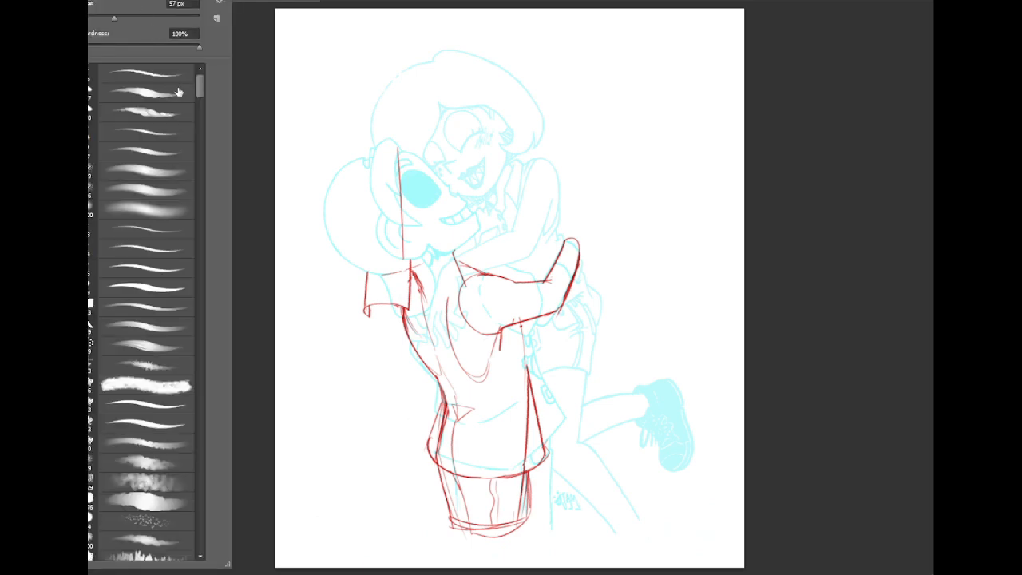
click(177, 154)
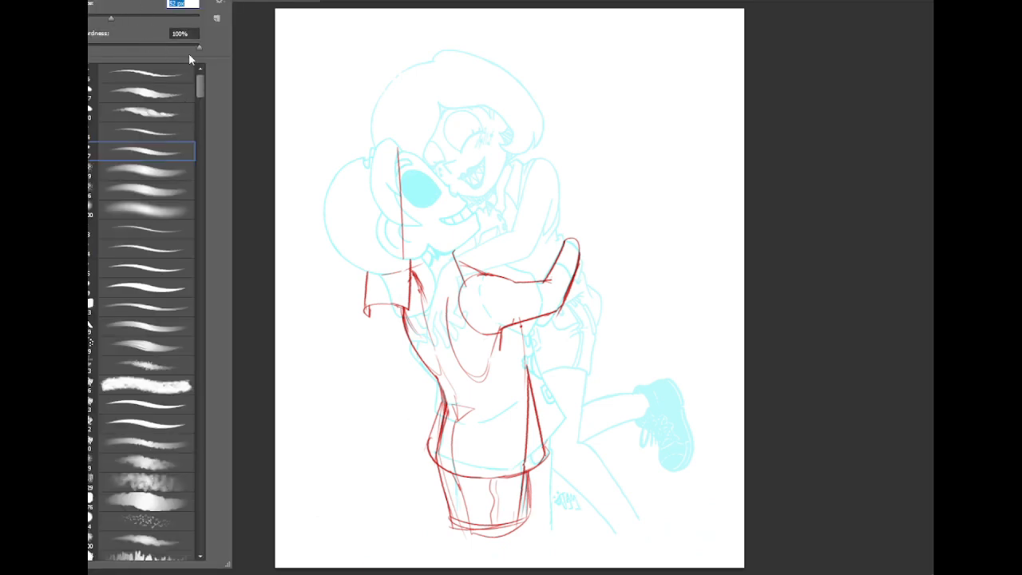
mouse_move(454, 398)
mouse_down()
mouse_move(451, 442)
mouse_move(447, 387)
mouse_move(441, 445)
mouse_move(460, 464)
mouse_move(444, 458)
mouse_move(455, 415)
mouse_move(478, 402)
mouse_move(452, 452)
mouse_move(530, 402)
mouse_move(526, 375)
mouse_move(531, 467)
mouse_move(527, 453)
mouse_move(517, 466)
mouse_move(532, 365)
mouse_move(519, 464)
mouse_up()
key(ctrl+z)
mouse_move(454, 301)
mouse_down()
mouse_move(491, 379)
mouse_move(483, 347)
mouse_move(433, 349)
mouse_move(437, 363)
mouse_move(427, 273)
mouse_move(429, 301)
mouse_up()
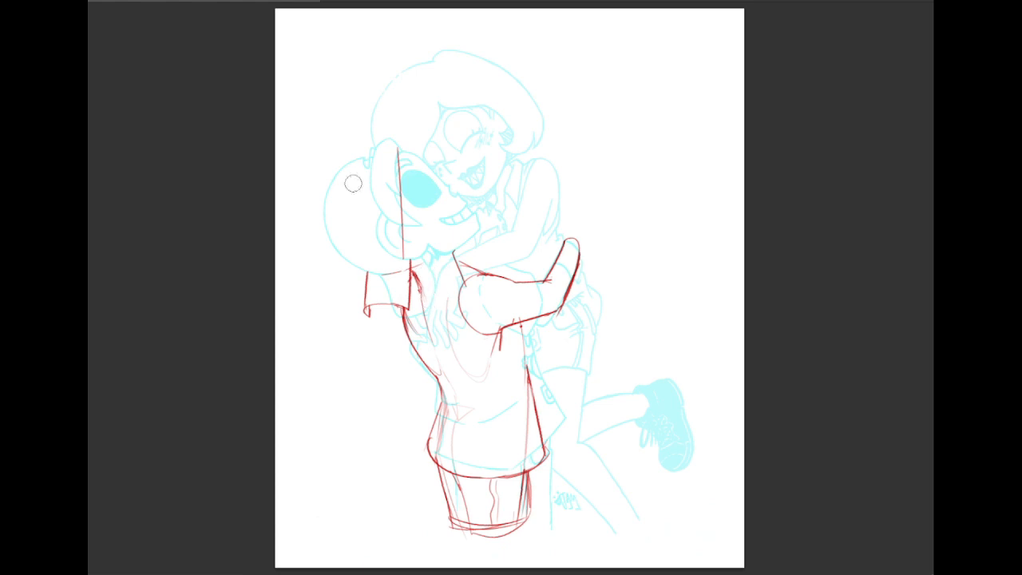
Choose a textured brush preset for drawing, test it on the blank canvas beside the figures, and undo the test strokes.
click(91, 1)
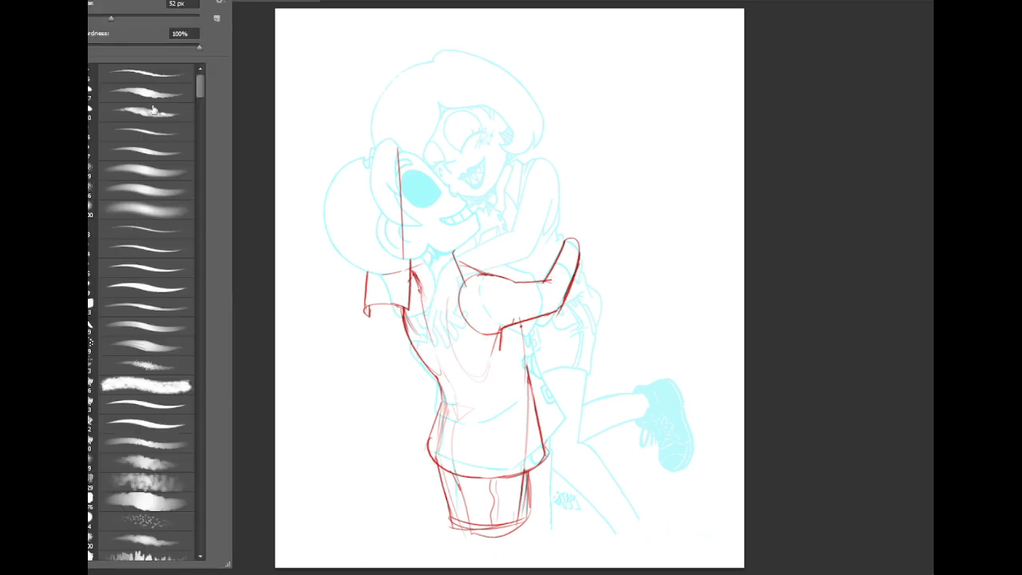
click(151, 113)
click(599, 168)
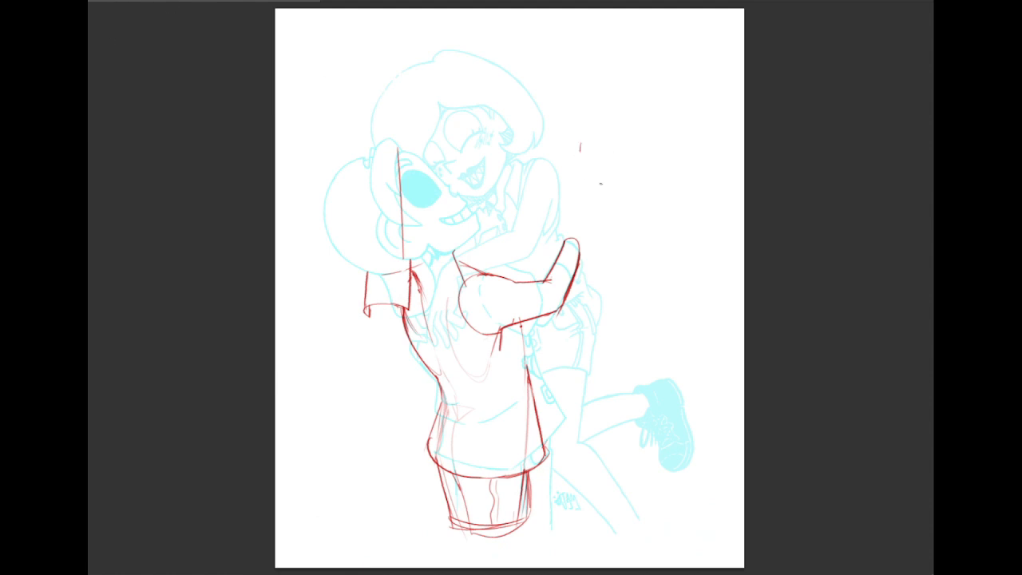
drag(601, 184, 604, 160)
key(ctrl+z)
key(ctrl+minus)
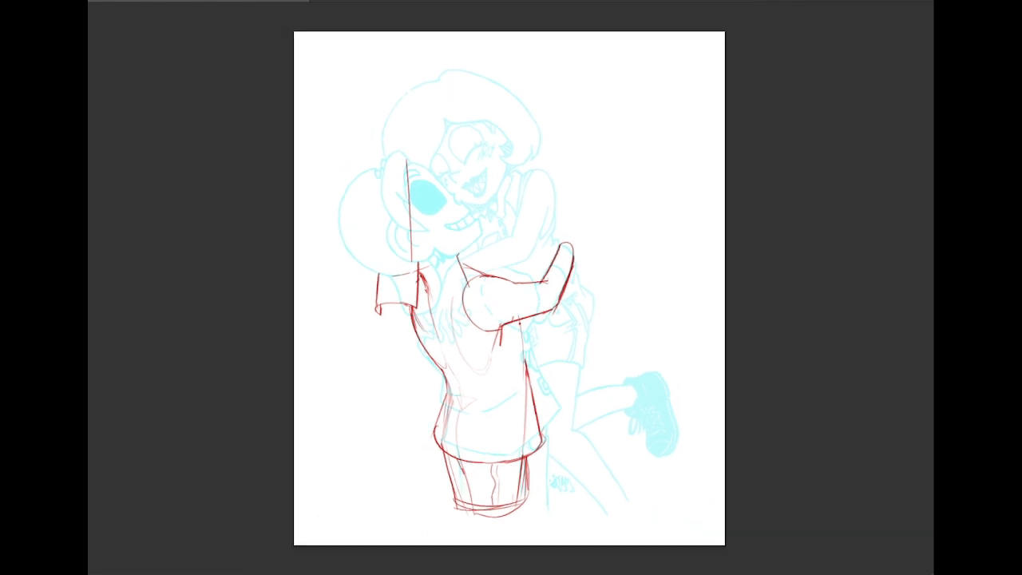
Strengthen the front side line of the torso from beneath the extended arm down toward the shirt hem.
drag(487, 276, 530, 331)
key(ctrl+z)
drag(494, 280, 523, 361)
drag(518, 324, 531, 391)
drag(519, 328, 525, 391)
key(ctrl+plus)
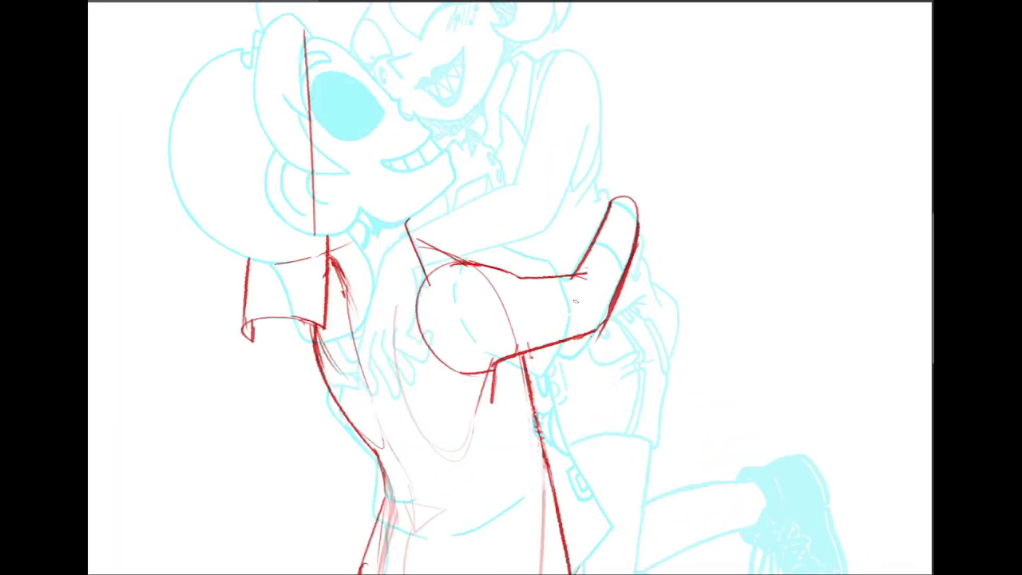
Reinforce the upper arm's top line, then select the shoulder and upper arm, tilt them slightly upward and stretch them toward the chest.
drag(466, 263, 555, 277)
mouse_move(452, 259)
mouse_down()
mouse_move(569, 274)
mouse_move(607, 299)
mouse_move(559, 367)
mouse_move(429, 388)
mouse_move(408, 292)
mouse_move(492, 261)
mouse_move(455, 261)
mouse_up()
key(ctrl+t)
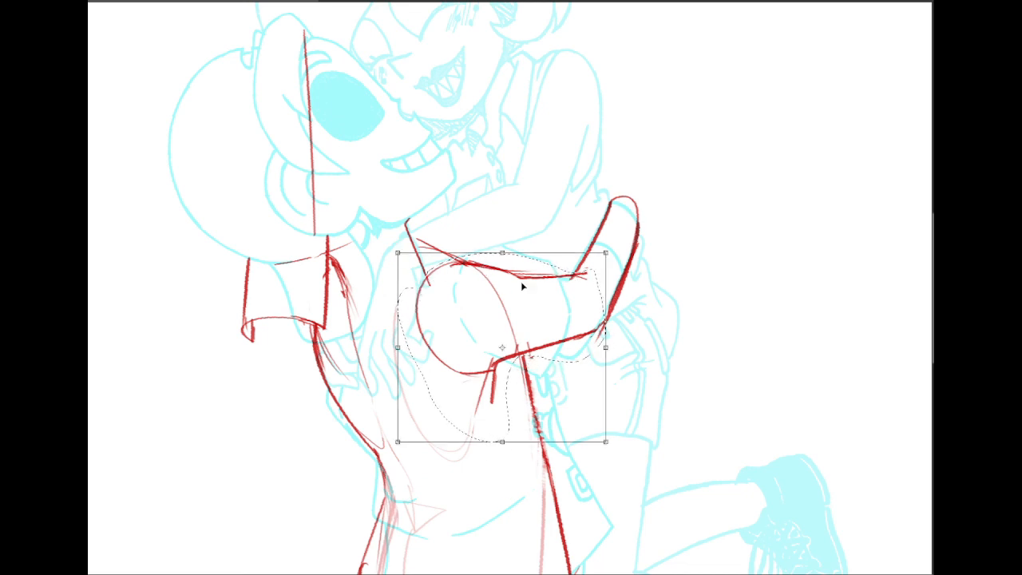
mouse_move(651, 341)
mouse_down()
mouse_move(656, 366)
mouse_move(661, 352)
mouse_up()
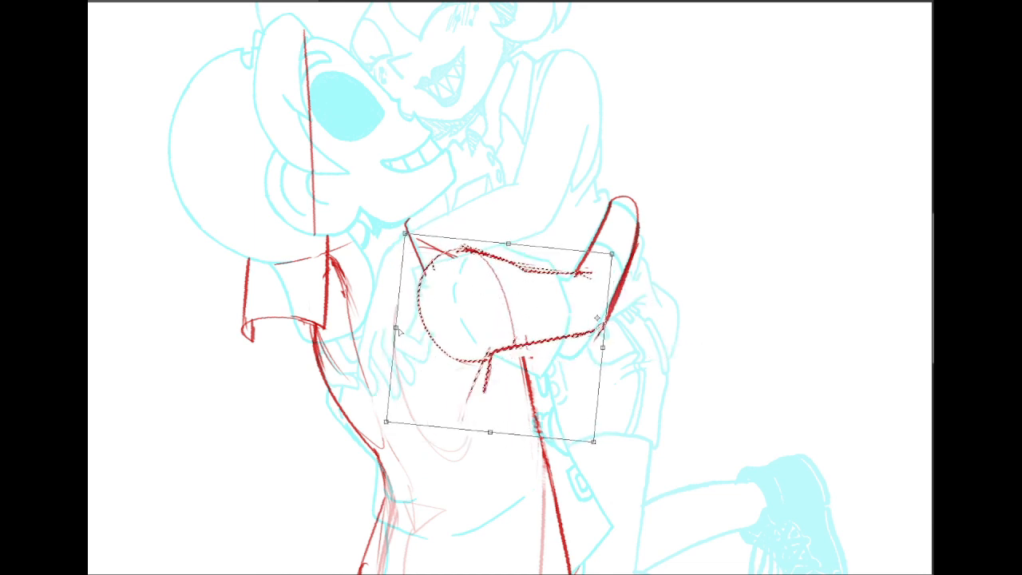
drag(399, 333, 383, 333)
key(Return)
key(ctrl+d)
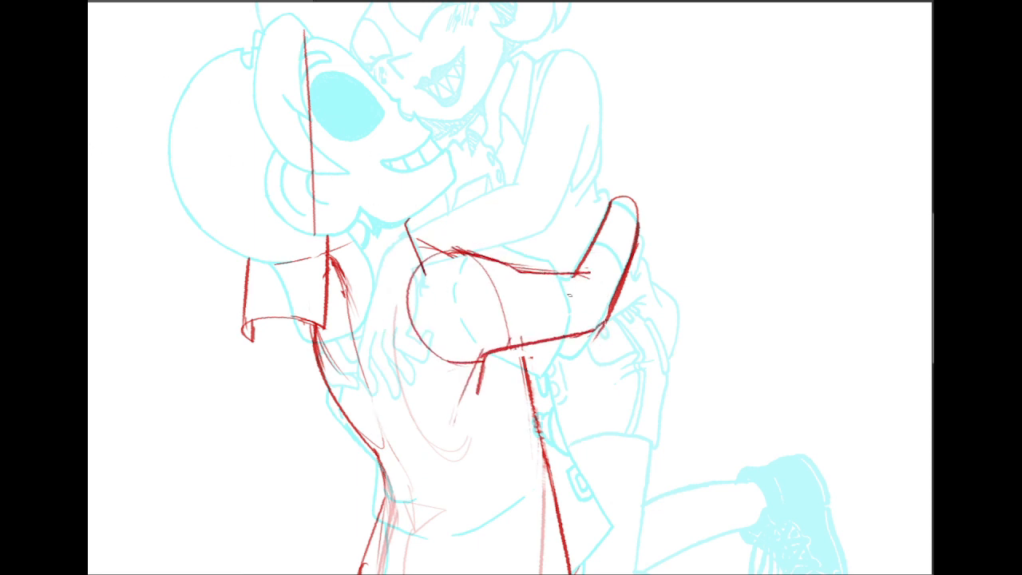
Draw a curved sleeve opening near the elbow and connect its hanging lower edge back to the underarm.
drag(548, 274, 559, 359)
key(ctrl+z)
mouse_move(550, 274)
mouse_down()
mouse_move(569, 307)
mouse_move(545, 374)
mouse_up()
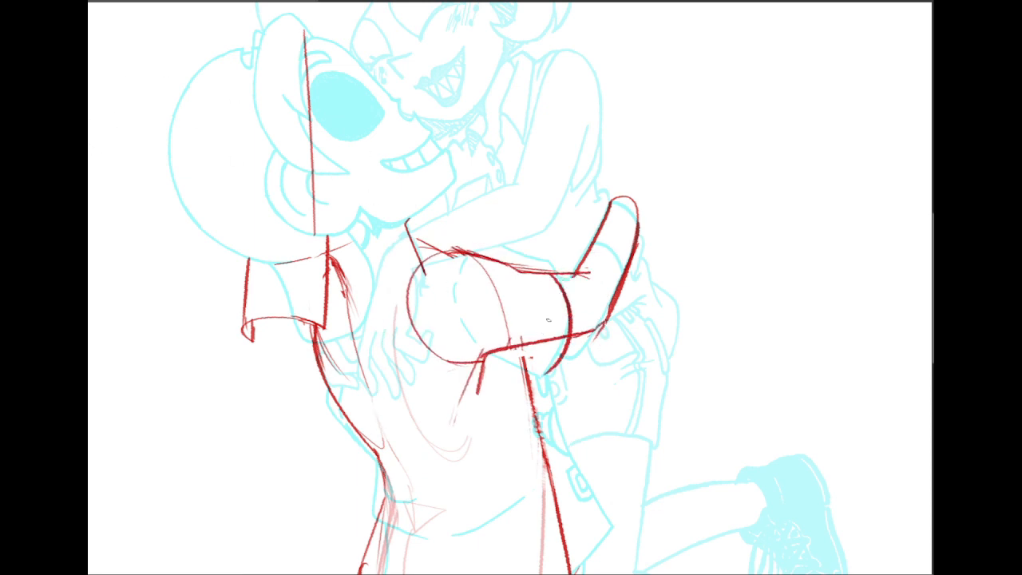
drag(483, 360, 548, 372)
key(ctrl+z)
drag(482, 361, 547, 375)
Sketch a side diagram of a tapered cylindrical arm emerging from a wider open sleeve in the blank space beside the figures.
drag(511, 264, 501, 353)
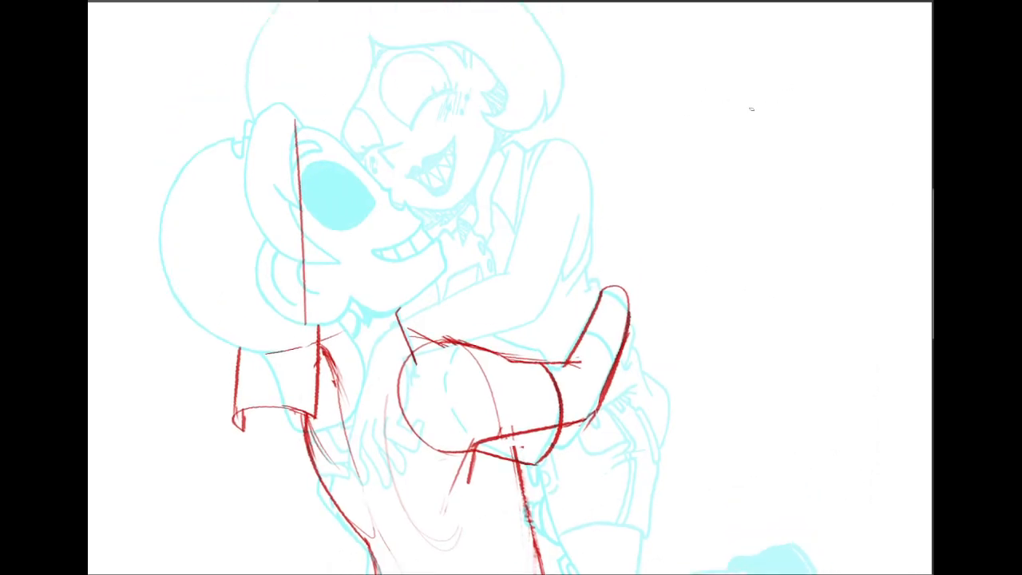
drag(648, 104, 767, 98)
mouse_move(653, 104)
mouse_down()
mouse_move(646, 112)
mouse_move(759, 133)
mouse_up()
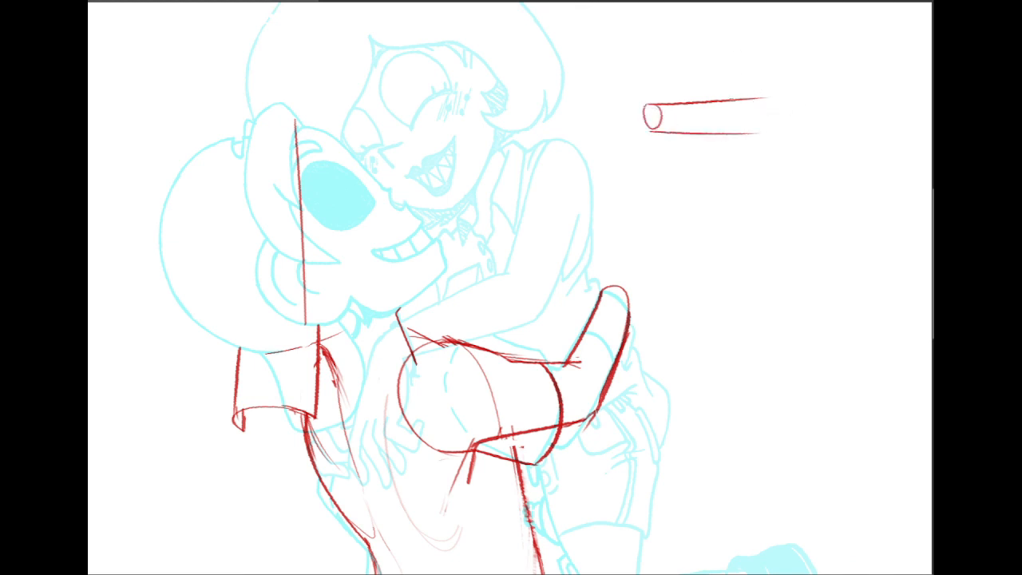
mouse_move(727, 100)
mouse_down()
mouse_move(750, 152)
mouse_move(733, 145)
mouse_move(755, 146)
mouse_up()
drag(797, 86, 732, 86)
drag(745, 156, 789, 142)
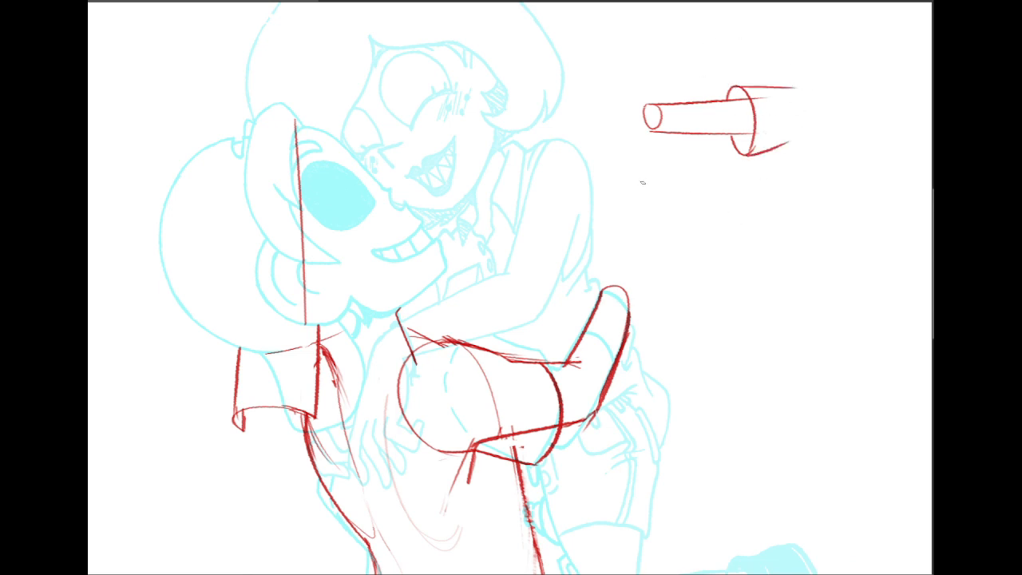
Sketch a second tapered arm below the first diagram with a sleeve edge crossing it and hanging below the arm.
drag(642, 182, 762, 190)
key(ctrl+z)
mouse_move(651, 187)
mouse_down()
mouse_move(763, 179)
mouse_move(658, 209)
mouse_move(765, 205)
mouse_up()
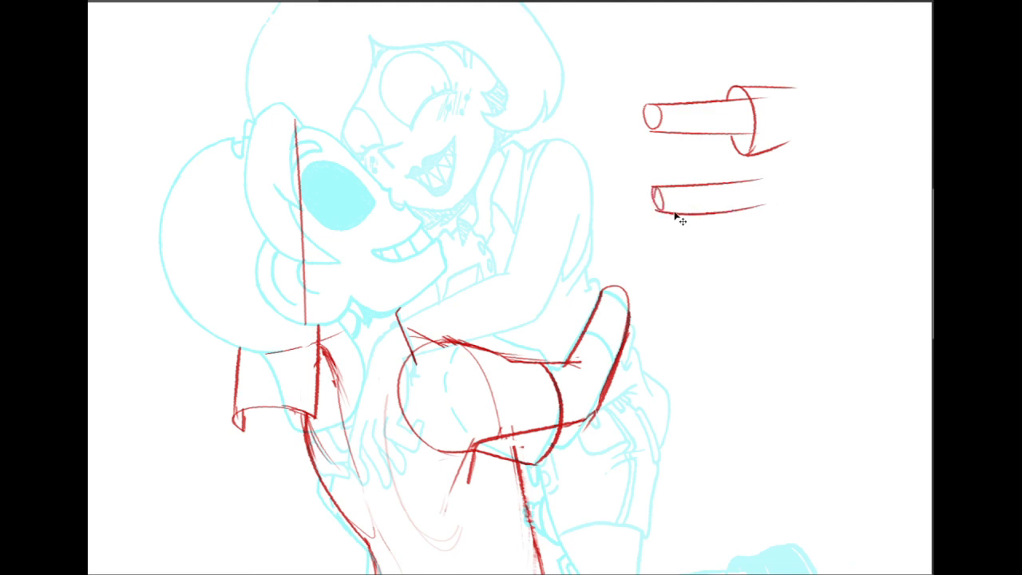
key(ctrl+z)
drag(657, 210, 757, 214)
drag(723, 182, 728, 238)
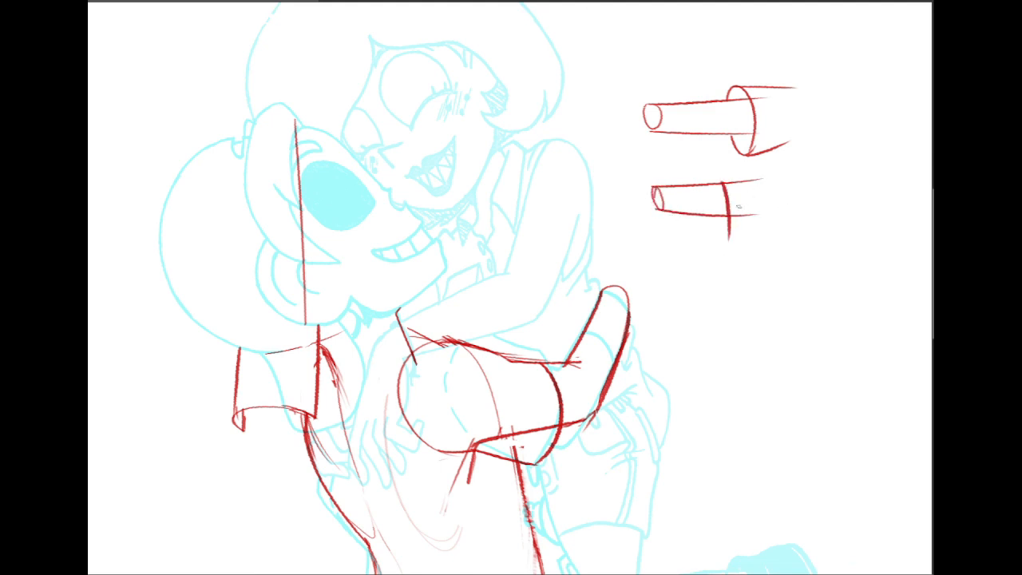
Mark the second sleeve's contact point with an arrow, shade the gaps inside both sleeves, and draw the second sleeve's lower edge.
drag(709, 155, 718, 178)
drag(717, 178, 720, 166)
mouse_move(724, 213)
mouse_down()
mouse_move(727, 244)
mouse_move(726, 217)
mouse_up()
mouse_move(733, 138)
mouse_down()
mouse_move(751, 138)
mouse_move(733, 140)
mouse_move(751, 147)
mouse_move(744, 153)
mouse_move(747, 144)
mouse_up()
drag(736, 94, 751, 99)
drag(726, 244, 780, 224)
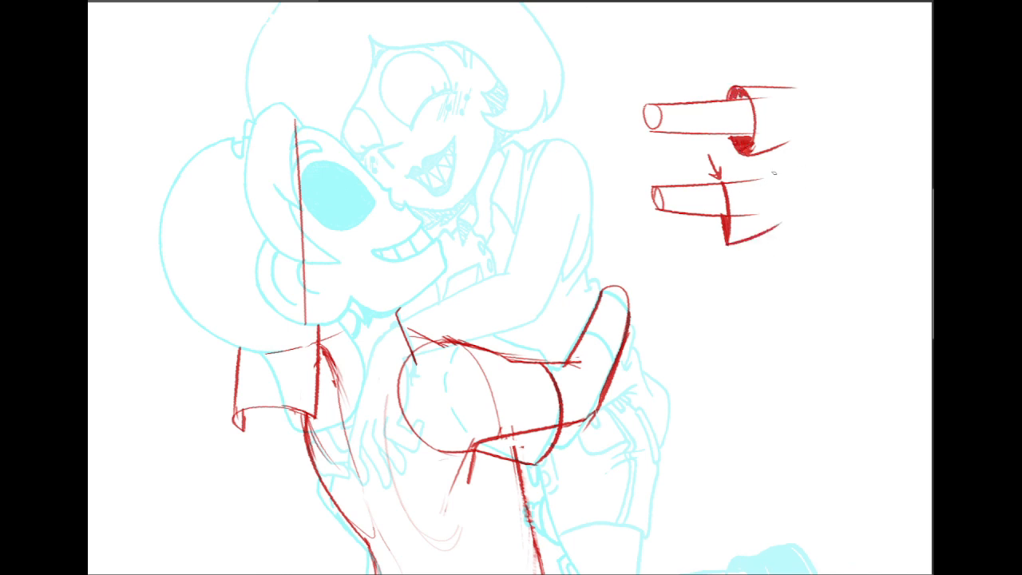
Draw the second sleeve's top edge rising to the shoulder and add curved tension folds fanning down from it.
scroll(786, 182, down, 3)
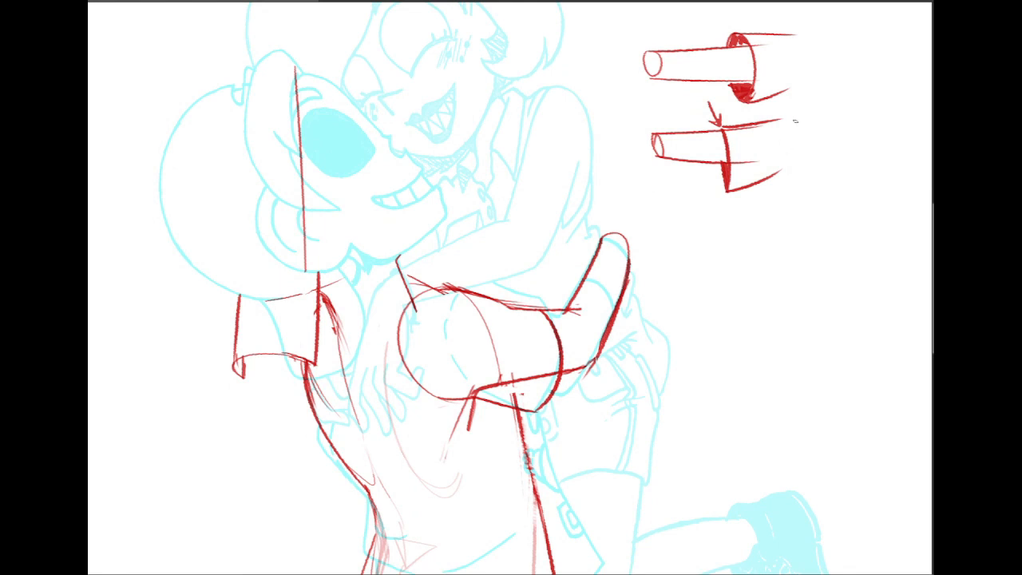
drag(784, 118, 760, 168)
mouse_move(752, 127)
mouse_down()
mouse_move(786, 110)
mouse_move(756, 173)
mouse_up()
mouse_move(786, 109)
mouse_down()
mouse_move(781, 164)
mouse_move(803, 141)
mouse_up()
drag(805, 112, 811, 142)
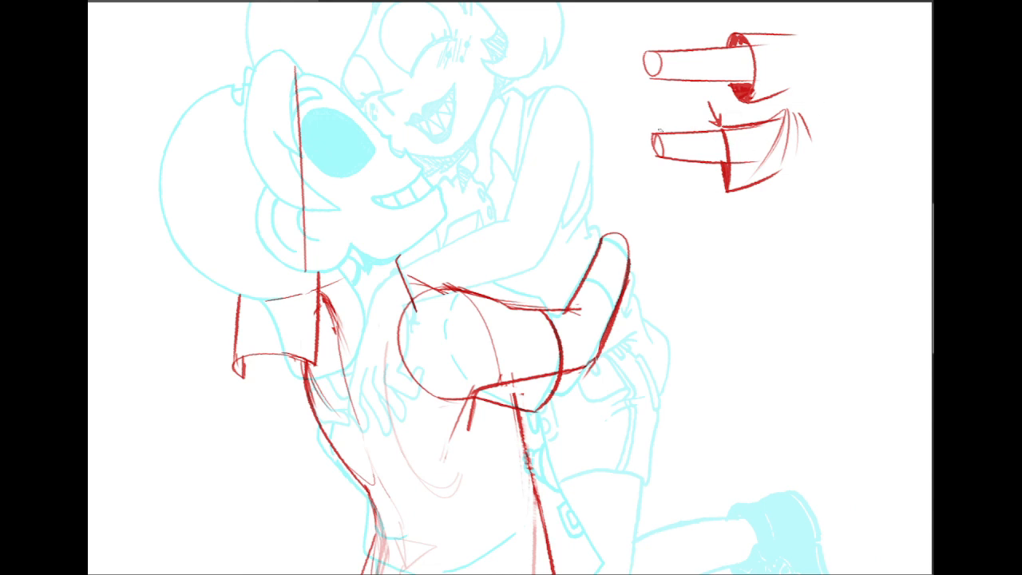
drag(678, 106, 699, 124)
drag(689, 117, 707, 128)
key(ctrl+z)
key(ctrl+z)
Sketch a third arm diagram with a narrow cuff band and a puffed sleeve sagging below the arm.
mouse_move(673, 222)
mouse_down()
mouse_move(805, 232)
mouse_move(696, 232)
mouse_move(692, 254)
mouse_move(805, 261)
mouse_up()
key(ctrl+z)
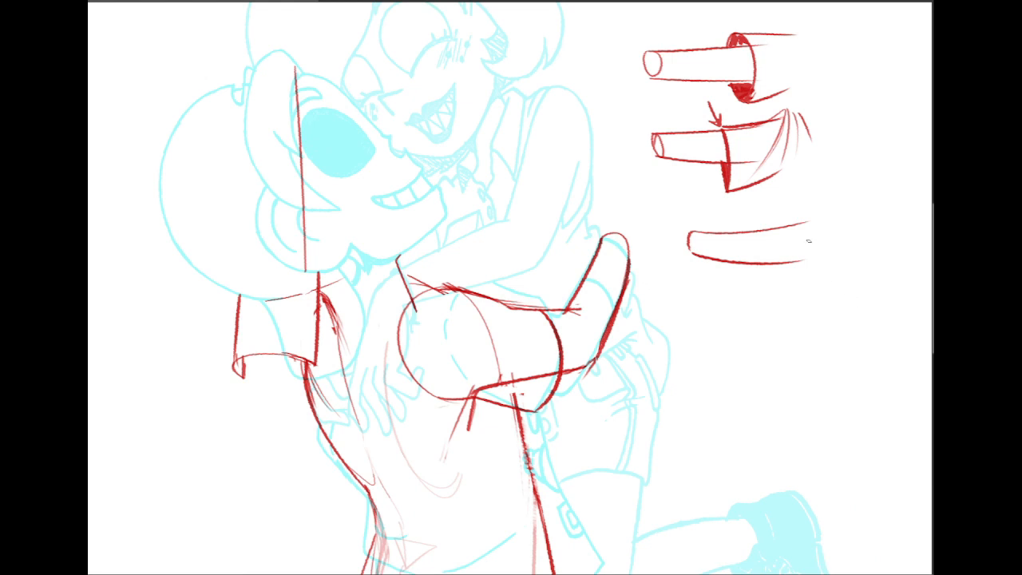
drag(735, 233, 735, 265)
mouse_move(756, 230)
mouse_down()
mouse_move(756, 258)
mouse_move(839, 212)
mouse_move(783, 220)
mouse_move(823, 213)
mouse_up()
key(ctrl+z)
key(ctrl+z)
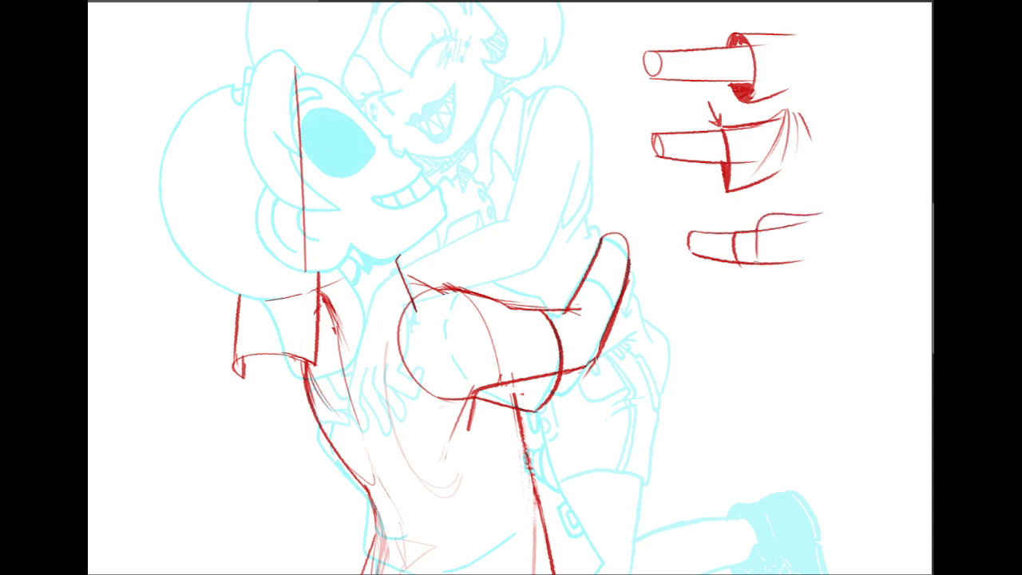
drag(755, 257, 836, 277)
drag(737, 267, 757, 270)
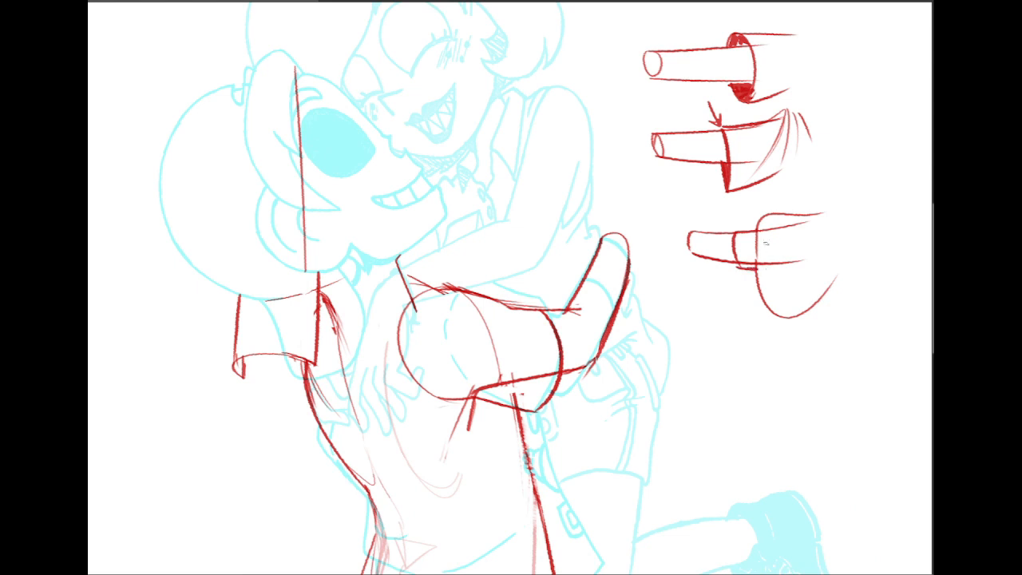
Darken the third sleeve's gathered edge, add folds radiating from it and a downward arrow, and thicken the shoulder line.
drag(755, 218, 766, 309)
drag(710, 278, 752, 308)
mouse_move(754, 220)
mouse_down()
mouse_move(803, 299)
mouse_move(840, 253)
mouse_up()
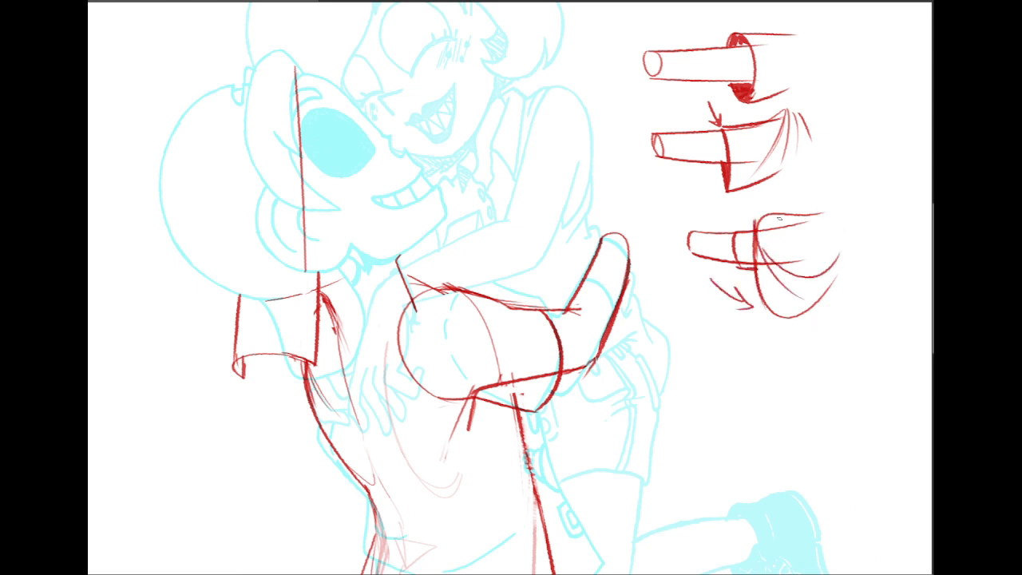
drag(768, 246, 840, 219)
key(ctrl+z)
drag(761, 237, 836, 224)
drag(734, 228, 735, 255)
drag(814, 218, 844, 202)
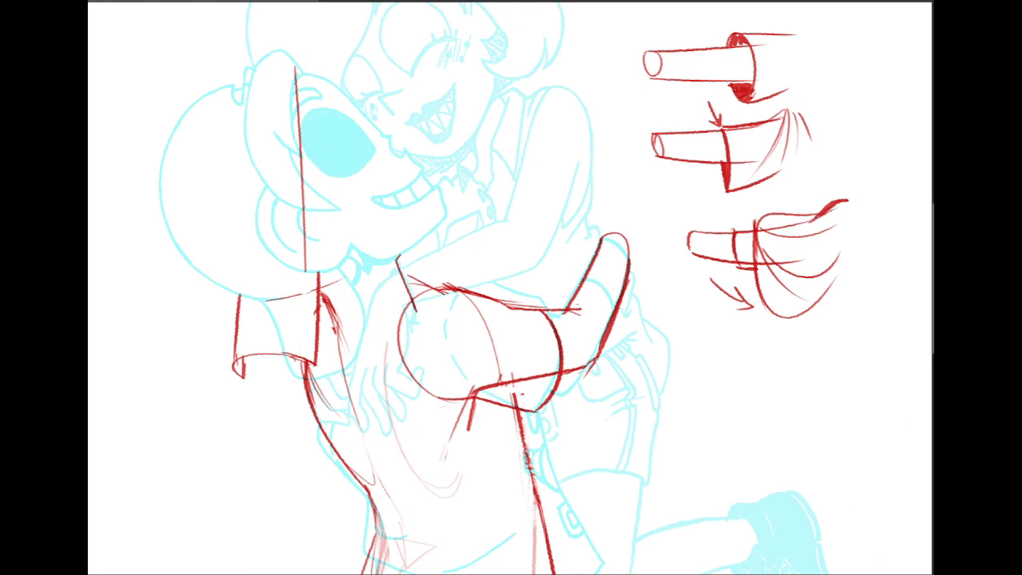
Reinforce the top line of the lifting figure's extended arm near the inner elbow.
drag(550, 328, 567, 286)
drag(521, 262, 569, 268)
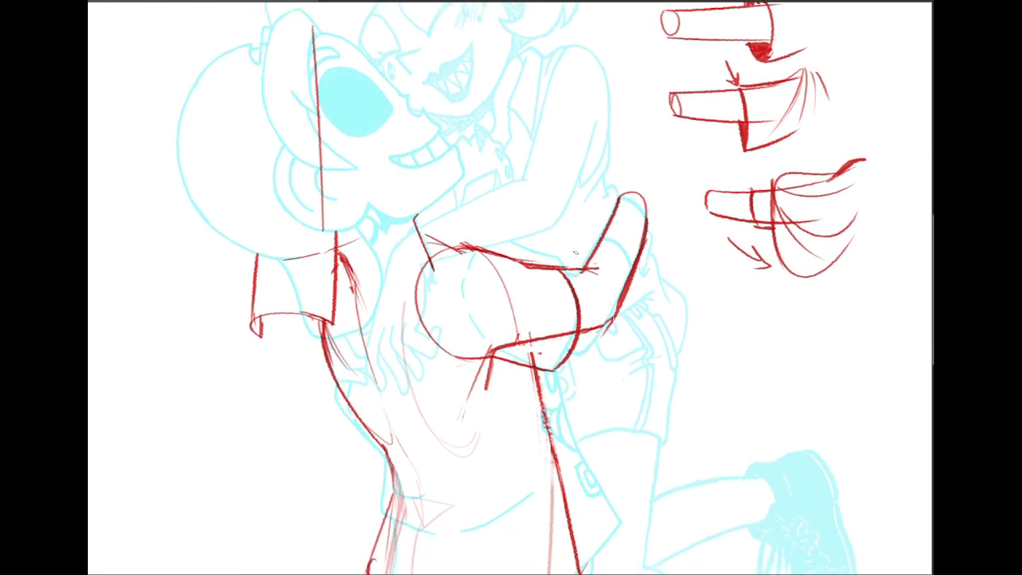
drag(559, 230, 560, 264)
mouse_move(553, 257)
mouse_down()
mouse_move(561, 265)
mouse_move(570, 251)
mouse_up()
key(ctrl+z)
key(ctrl+z)
Draw an ellipse at the wrist end of the raised forearm and darken the outer corner of the elbow.
mouse_move(621, 198)
mouse_down()
mouse_move(643, 206)
mouse_move(638, 219)
mouse_move(647, 197)
mouse_move(650, 231)
mouse_up()
key(ctrl+z)
scroll(669, 250, down, 2)
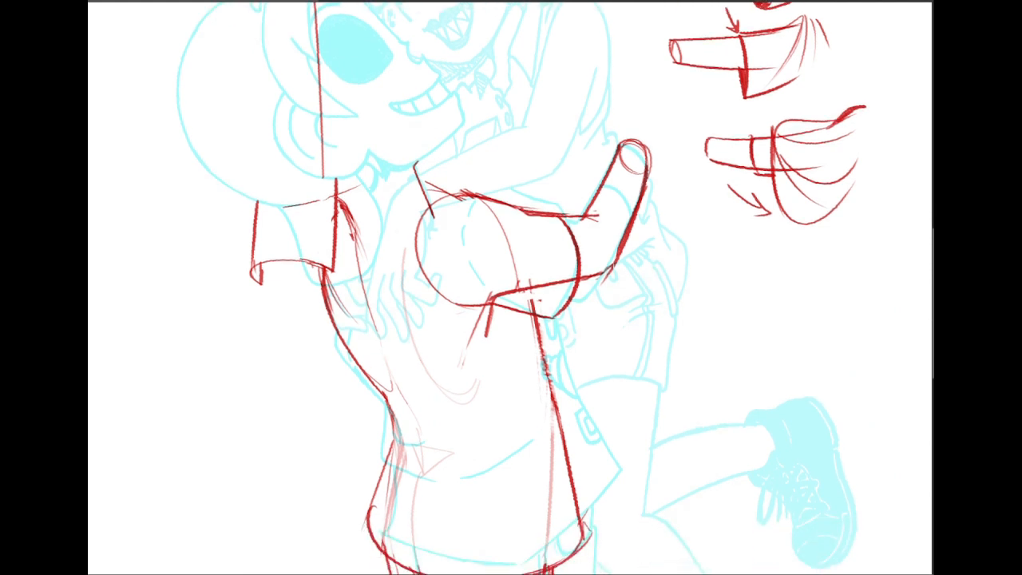
scroll(668, 250, up, 3)
mouse_move(622, 332)
mouse_down()
mouse_move(609, 359)
mouse_move(612, 352)
mouse_up()
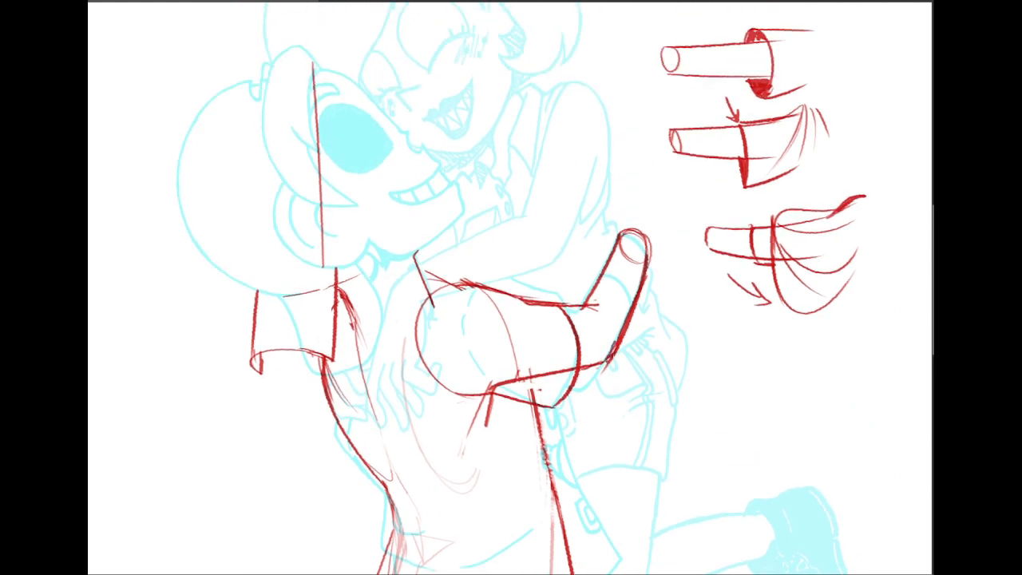
scroll(511, 287, down, 8)
scroll(511, 288, up, 9)
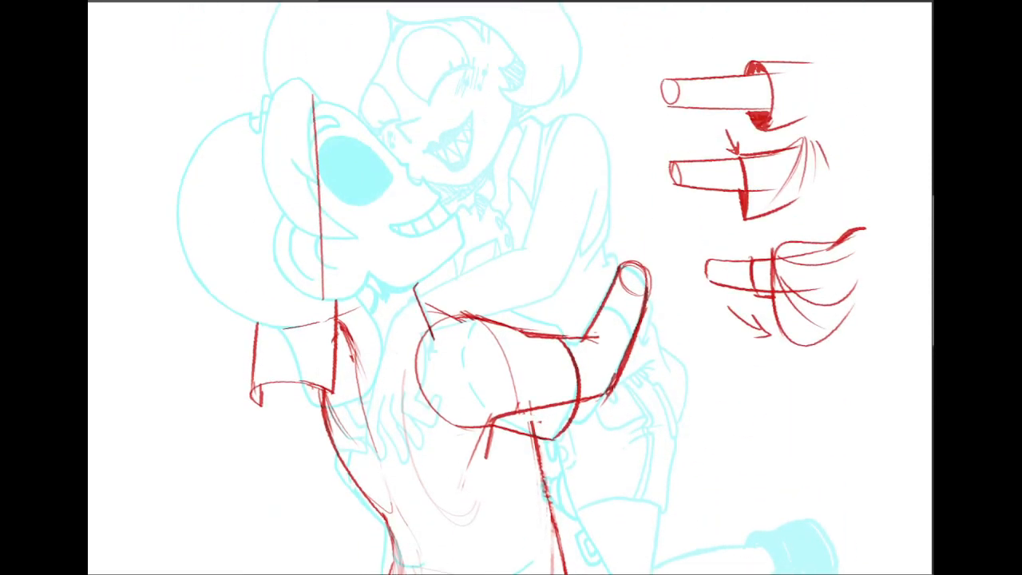
scroll(511, 287, up, 1)
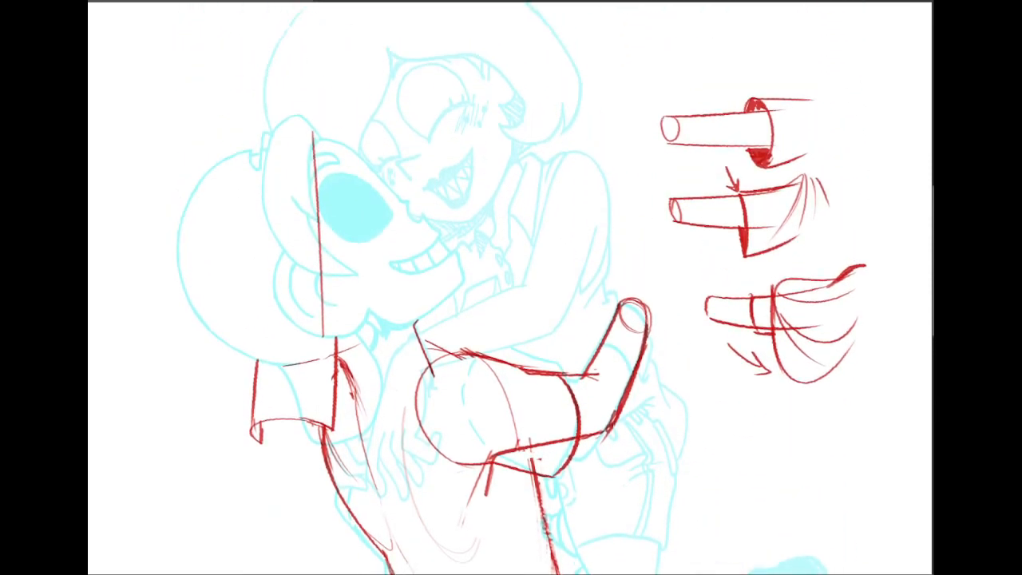
Flip the canvas horizontally and erase the boxy sleeve outline at the rear shoulder down to a faint trace.
key(h)
mouse_move(812, 379)
mouse_down()
mouse_move(790, 366)
mouse_move(794, 290)
mouse_up()
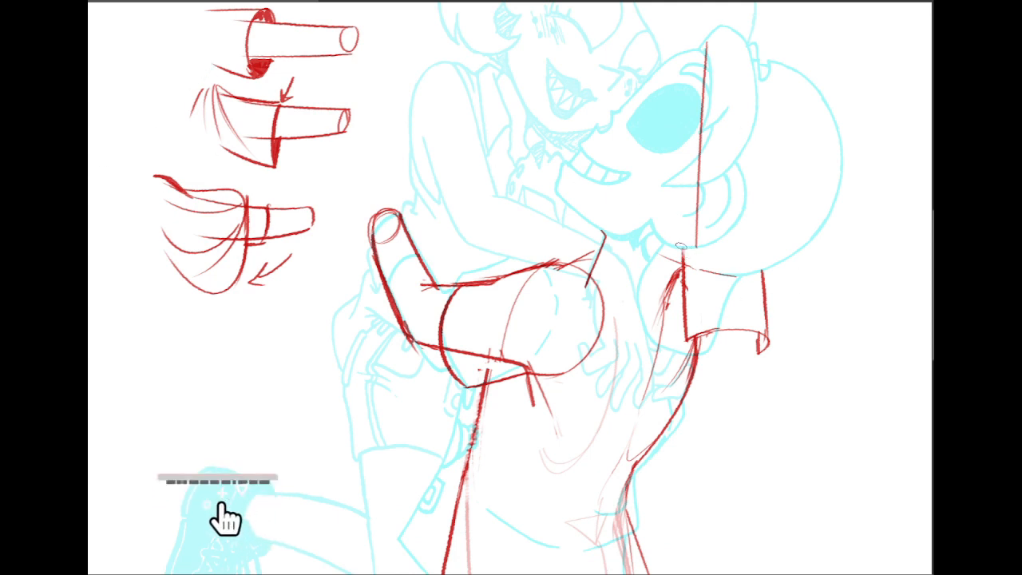
mouse_move(683, 248)
mouse_down()
mouse_move(684, 292)
mouse_move(699, 313)
mouse_move(776, 330)
mouse_move(765, 343)
mouse_move(763, 303)
mouse_up()
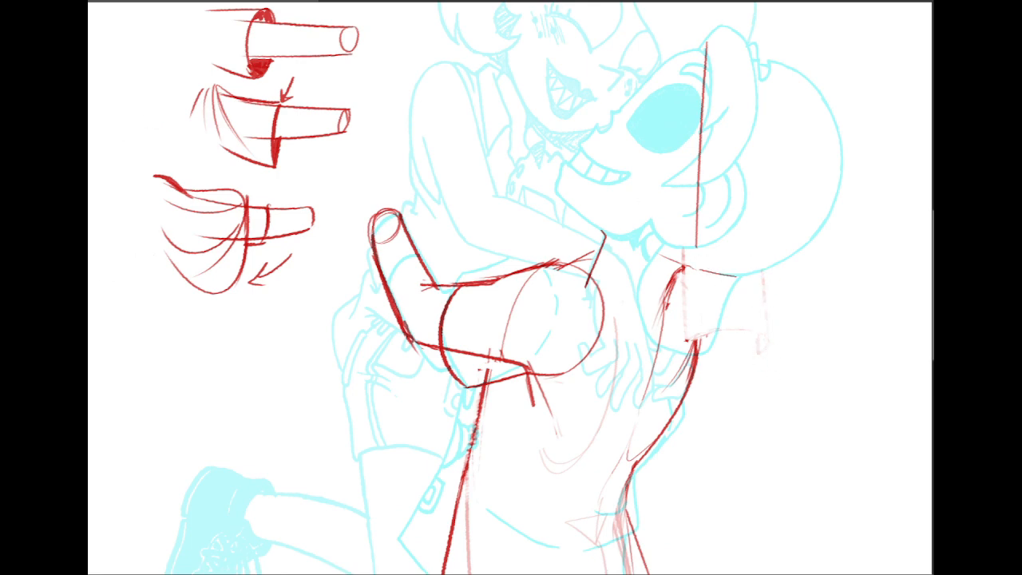
Draw the lifting figure's forehead in red, curving from the top of the head down to the front of the eye.
click(80, 307)
click(117, 316)
drag(836, 264, 725, 193)
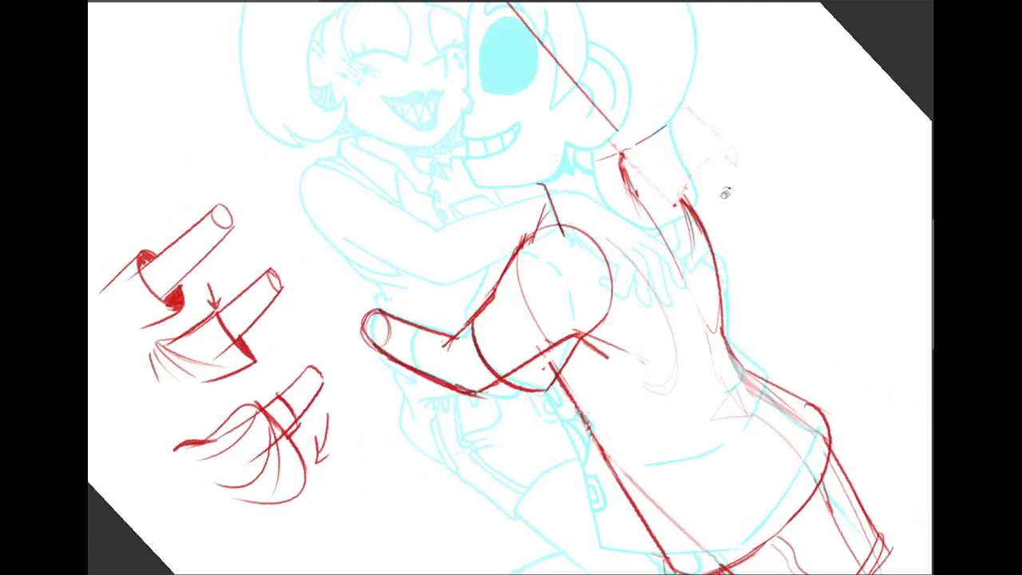
drag(551, 144, 515, 300)
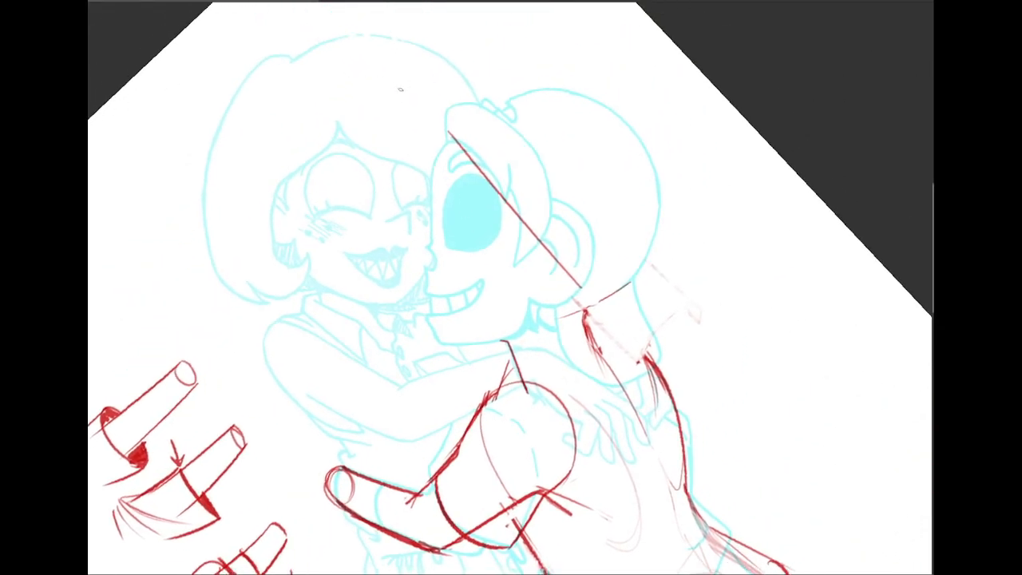
drag(519, 102, 464, 142)
key(ctrl+z)
drag(510, 101, 445, 150)
key(ctrl+z)
drag(509, 102, 446, 156)
key(ctrl+z)
mouse_move(516, 101)
mouse_down()
mouse_move(438, 151)
mouse_move(433, 203)
mouse_up()
drag(442, 150, 432, 230)
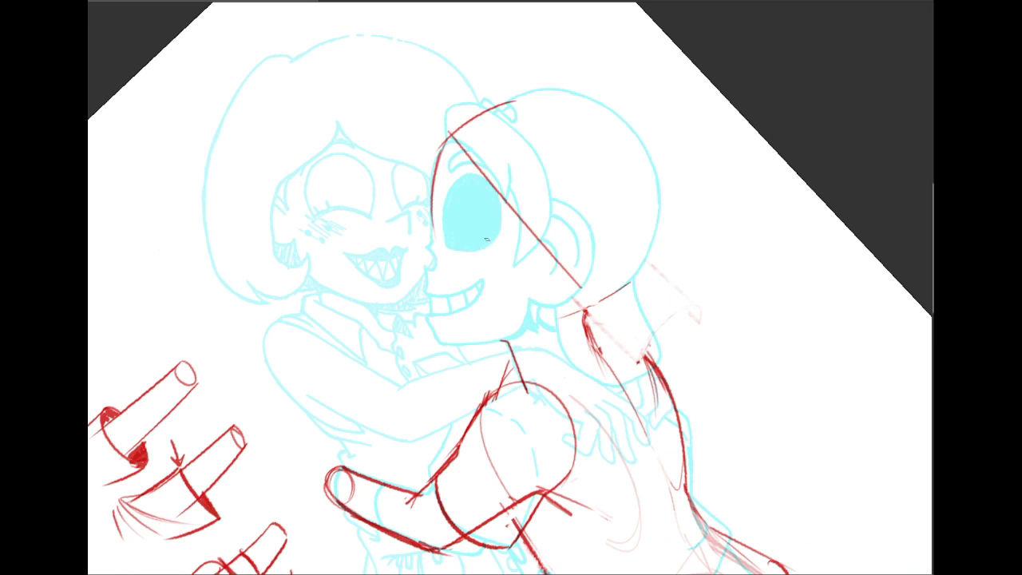
Draw a light contour from the lifting figure's eye down to the chin, and undo the arrow sketched across the hugging figure's mouth.
mouse_move(487, 238)
mouse_down()
mouse_move(468, 263)
mouse_move(468, 345)
mouse_up()
drag(347, 241, 419, 293)
drag(418, 294, 391, 298)
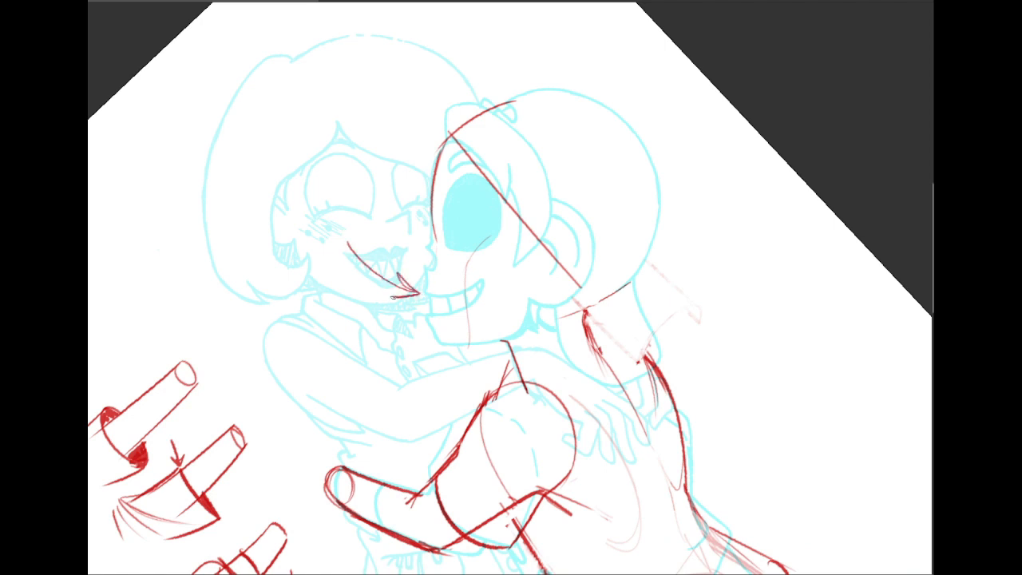
key(ctrl+z)
key(ctrl+z)
key(ctrl+z)
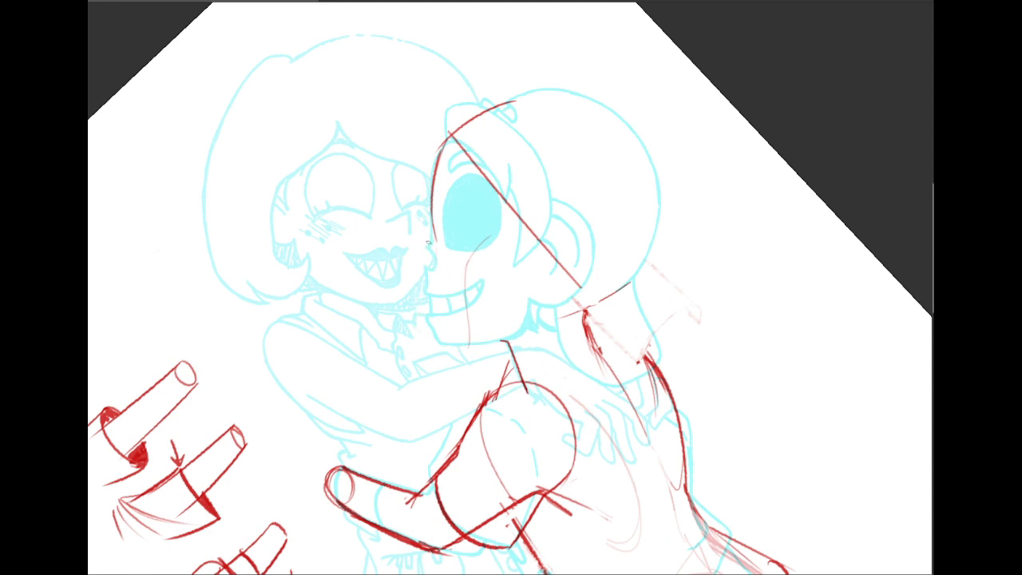
Draw the lips, chin and underside of the jaw on the lifting figure's profile, undoing unsatisfactory strokes.
mouse_move(435, 239)
mouse_down()
mouse_move(428, 294)
mouse_move(445, 334)
mouse_up()
key(ctrl+z)
key(ctrl+z)
mouse_move(429, 276)
mouse_down()
mouse_move(445, 294)
mouse_move(452, 345)
mouse_move(508, 343)
mouse_up()
key(ctrl+z)
key(ctrl+z)
key(ctrl+z)
key(ctrl+z)
key(ctrl+z)
key(ctrl+z)
key(ctrl+z)
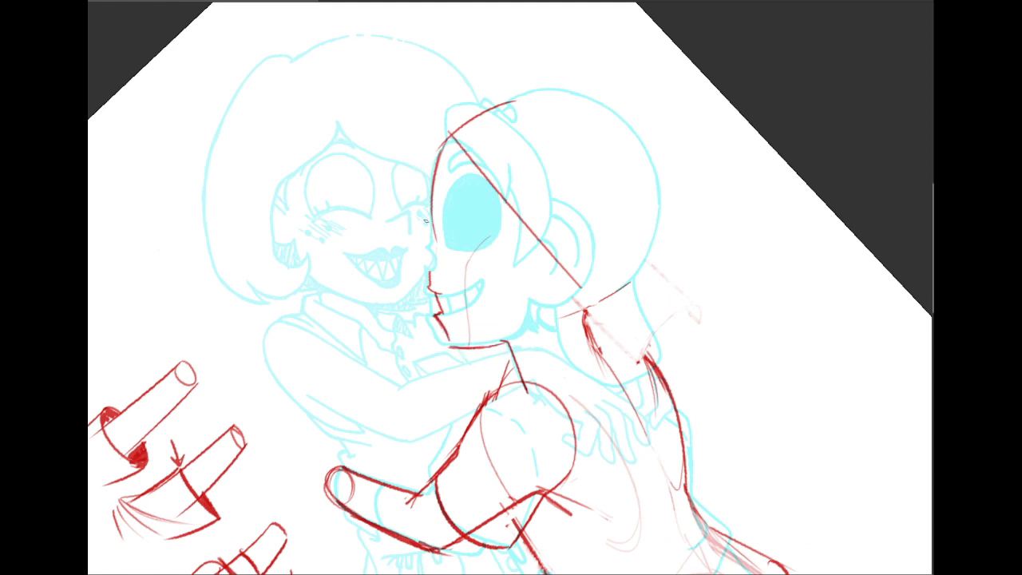
Draw a small pointed nose and the upper lip on the lifting figure's profile, removing the trial strokes.
drag(425, 207, 430, 283)
key(ctrl+z)
mouse_move(439, 146)
mouse_down()
mouse_move(396, 275)
mouse_move(482, 359)
mouse_up()
key(ctrl+z)
mouse_move(415, 246)
mouse_down()
mouse_move(432, 221)
mouse_move(429, 272)
mouse_up()
key(ctrl+z)
mouse_move(425, 276)
mouse_down()
mouse_move(443, 296)
mouse_move(435, 273)
mouse_up()
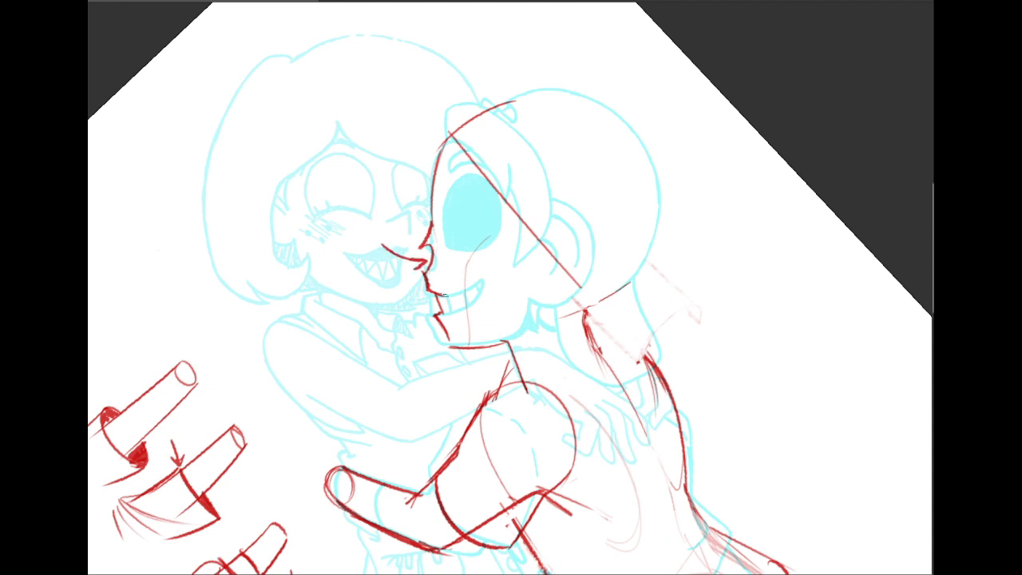
mouse_move(419, 249)
mouse_down()
mouse_move(423, 269)
mouse_move(429, 260)
mouse_up()
key(ctrl+z)
key(ctrl+z)
key(ctrl+z)
Outline the lifting figure's open grin with teeth dividers and draw the jaw curving up toward the ear.
drag(437, 295, 479, 281)
key(ctrl+z)
mouse_move(443, 313)
mouse_down()
mouse_move(484, 299)
mouse_move(475, 304)
mouse_move(482, 279)
mouse_move(466, 306)
mouse_up()
key(ctrl+z)
key(ctrl+z)
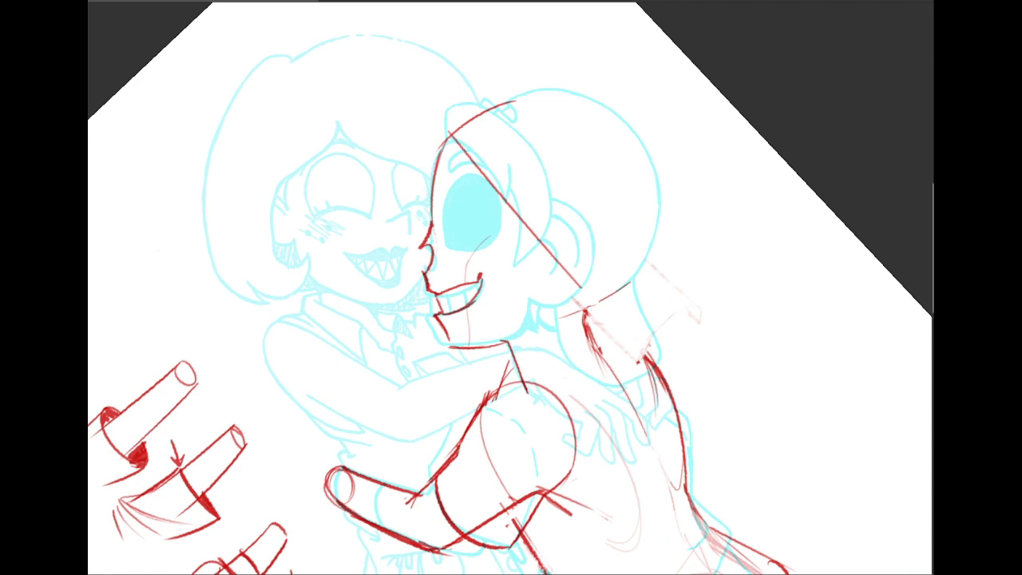
mouse_move(451, 289)
mouse_down()
mouse_move(454, 312)
mouse_move(463, 303)
mouse_up()
drag(452, 348, 496, 342)
mouse_move(523, 244)
mouse_down()
mouse_move(528, 297)
mouse_move(513, 328)
mouse_up()
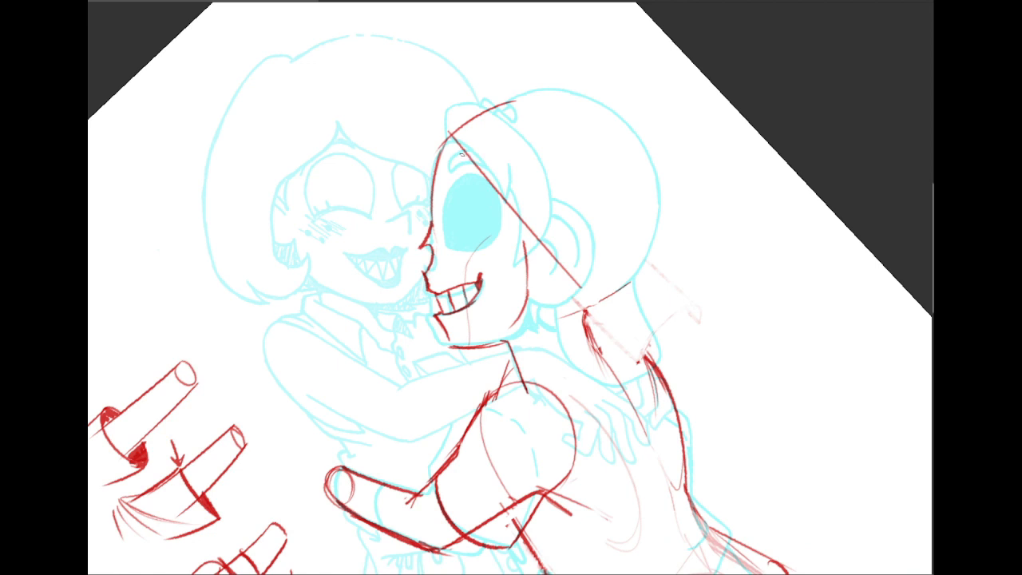
Draw horizontal guidelines from the brow and the nose base, and sketch an oval ear between them behind the jaw.
mouse_move(445, 157)
mouse_down()
mouse_move(616, 149)
mouse_move(660, 157)
mouse_up()
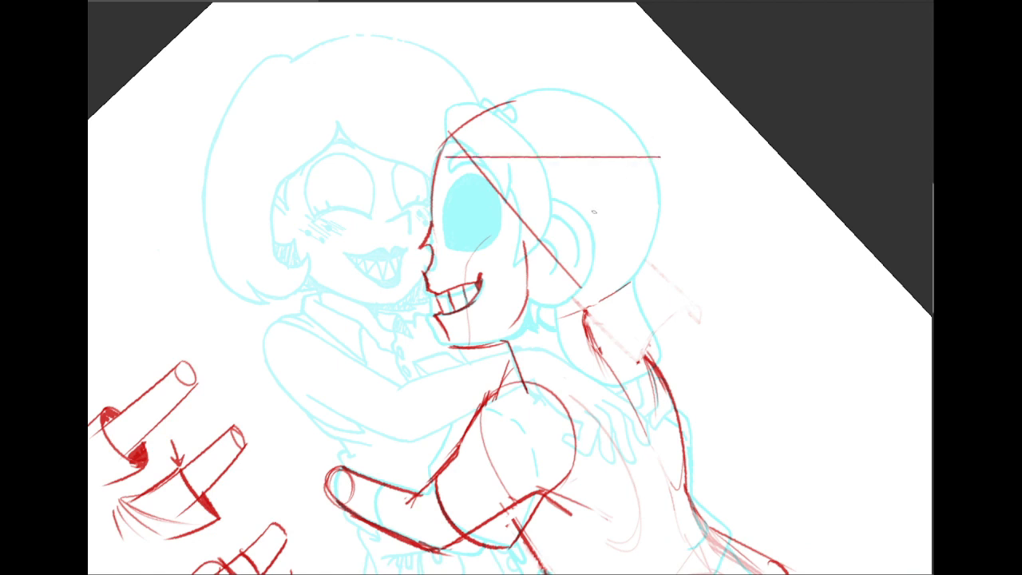
drag(428, 270, 619, 270)
mouse_move(549, 174)
mouse_down()
mouse_move(539, 216)
mouse_move(560, 261)
mouse_up()
key(ctrl+z)
mouse_move(527, 209)
mouse_down()
mouse_move(565, 177)
mouse_move(547, 266)
mouse_up()
drag(533, 186, 525, 223)
drag(527, 200, 586, 206)
mouse_move(556, 172)
mouse_down()
mouse_move(558, 263)
mouse_move(571, 244)
mouse_up()
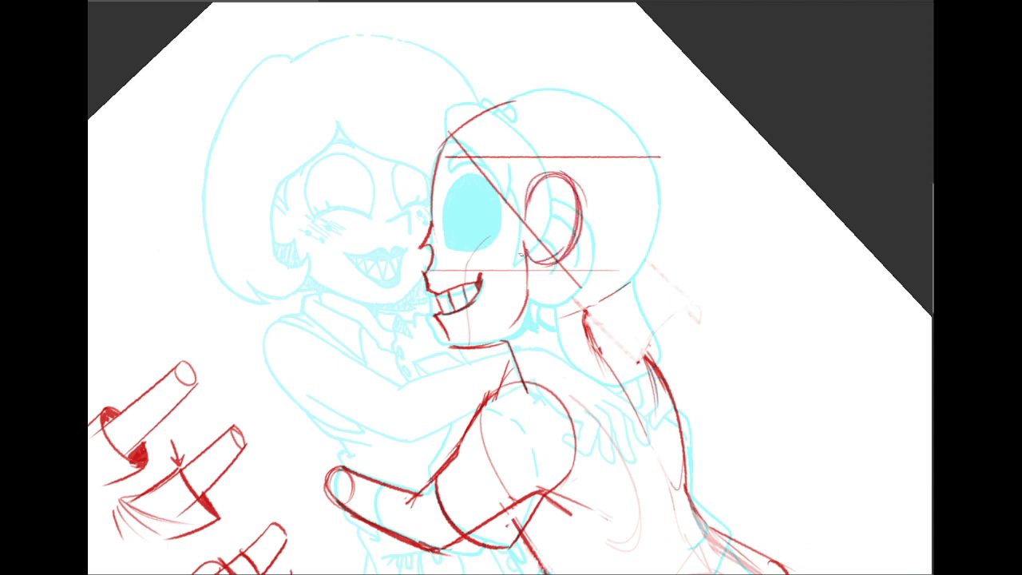
Draw the ear's inner folds and darkened canal, erase the guideline crossing it, and lighten its outer outline.
mouse_move(553, 186)
mouse_down()
mouse_move(540, 226)
mouse_move(554, 240)
mouse_move(547, 220)
mouse_move(537, 244)
mouse_up()
key(ctrl+z)
mouse_move(546, 201)
mouse_down()
mouse_move(551, 227)
mouse_move(541, 218)
mouse_up()
drag(540, 218, 551, 224)
mouse_move(548, 210)
mouse_down()
mouse_move(541, 204)
mouse_move(555, 231)
mouse_up()
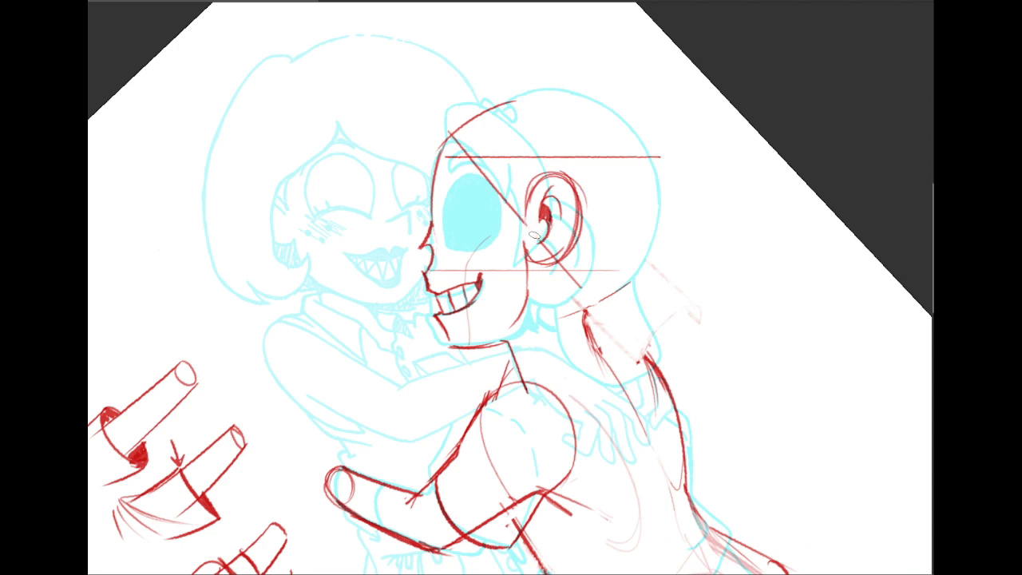
mouse_move(556, 248)
mouse_down()
mouse_move(546, 250)
mouse_move(560, 256)
mouse_move(574, 220)
mouse_move(575, 233)
mouse_up()
mouse_move(552, 179)
mouse_down()
mouse_move(534, 211)
mouse_move(555, 189)
mouse_move(534, 190)
mouse_move(570, 189)
mouse_move(555, 171)
mouse_move(584, 200)
mouse_up()
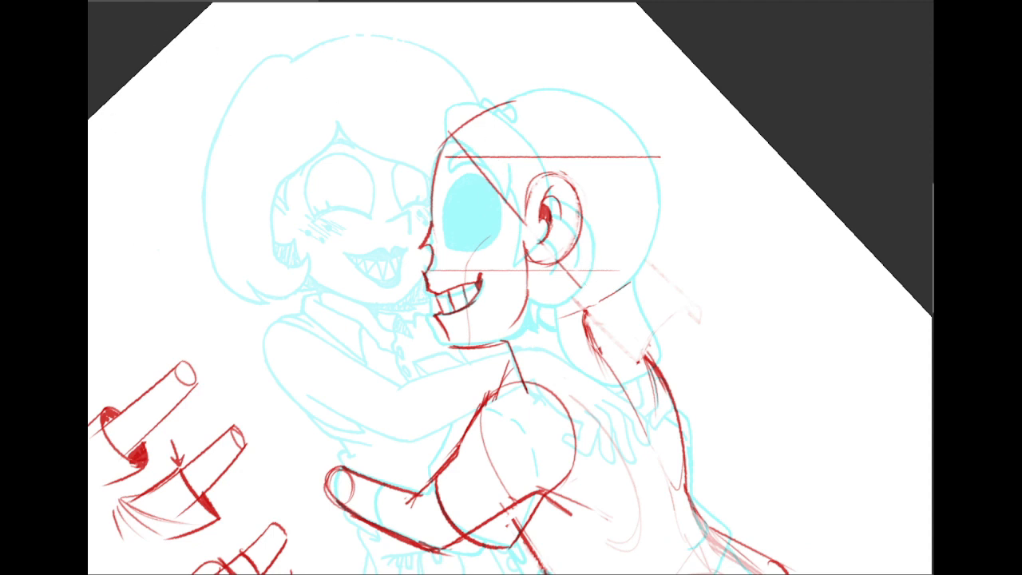
Choose another brush preset for erasing and fade the diagonal head line and the horizontal ear guidelines.
click(107, 3)
click(152, 152)
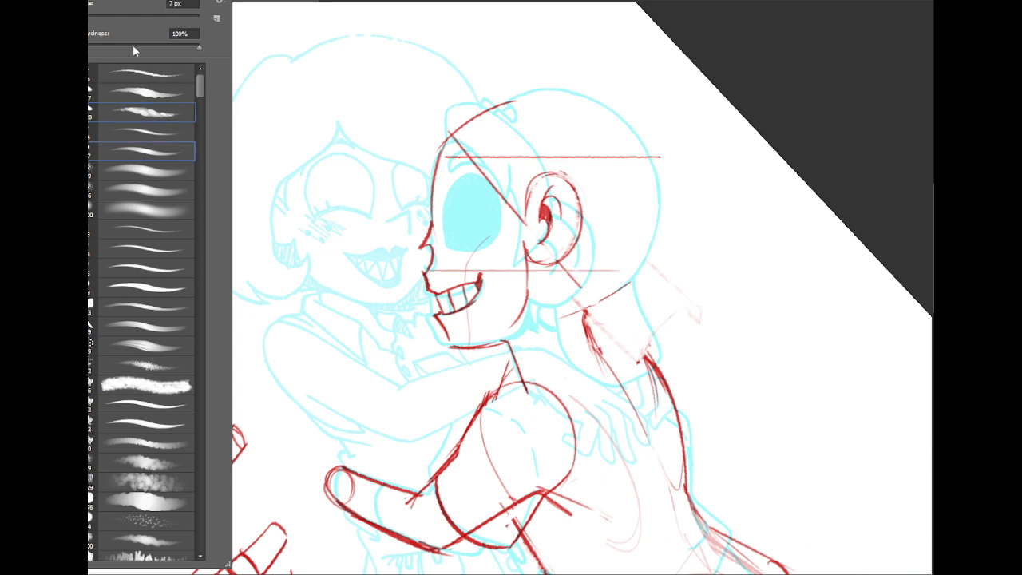
mouse_move(459, 138)
mouse_down()
mouse_move(457, 159)
mouse_move(500, 148)
mouse_move(511, 231)
mouse_move(477, 240)
mouse_move(452, 269)
mouse_move(593, 269)
mouse_move(568, 285)
mouse_up()
drag(557, 162, 504, 167)
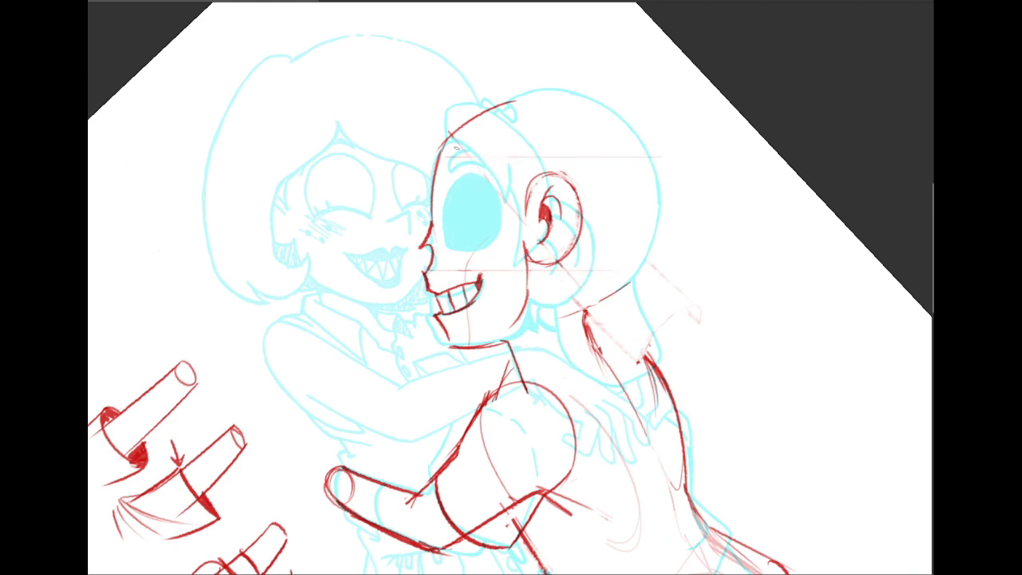
Draw the lifting figure's arched eyebrow and outline the large oval eye.
mouse_move(446, 151)
mouse_down()
mouse_move(492, 254)
mouse_move(487, 222)
mouse_move(461, 216)
mouse_move(466, 176)
mouse_move(451, 238)
mouse_up()
key(ctrl+z)
drag(458, 177, 451, 249)
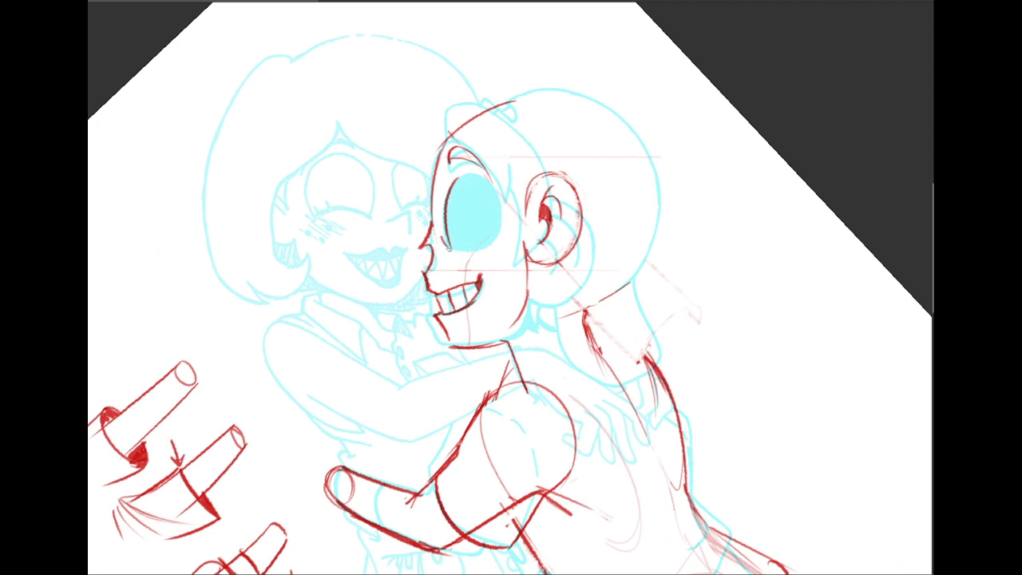
drag(446, 249, 478, 248)
drag(447, 181, 490, 182)
mouse_move(489, 182)
mouse_down()
mouse_move(498, 228)
mouse_move(459, 246)
mouse_up()
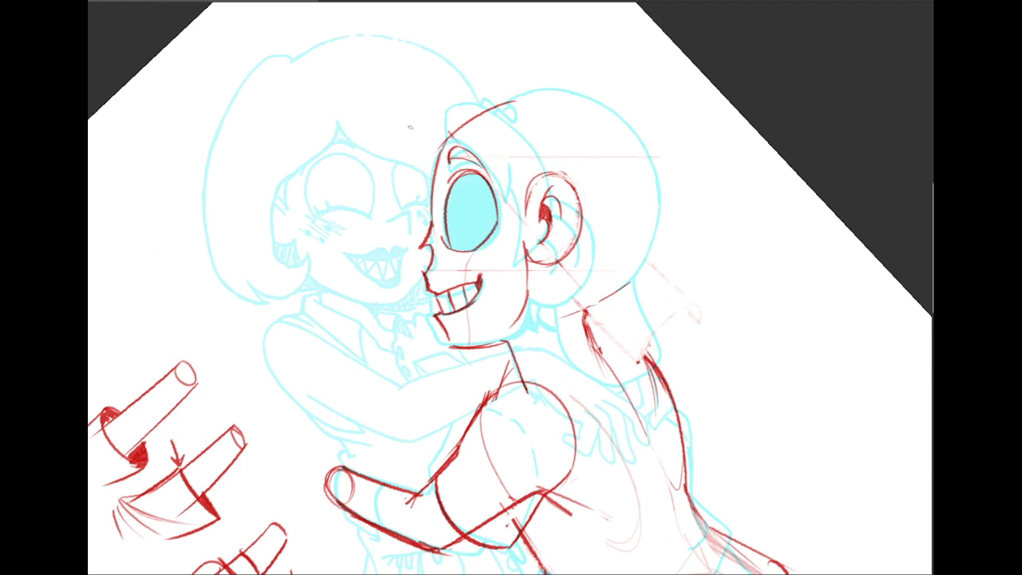
Select the inside of the eye oval and fill it with dark red.
click(460, 199)
key(shift+F5)
key(Return)
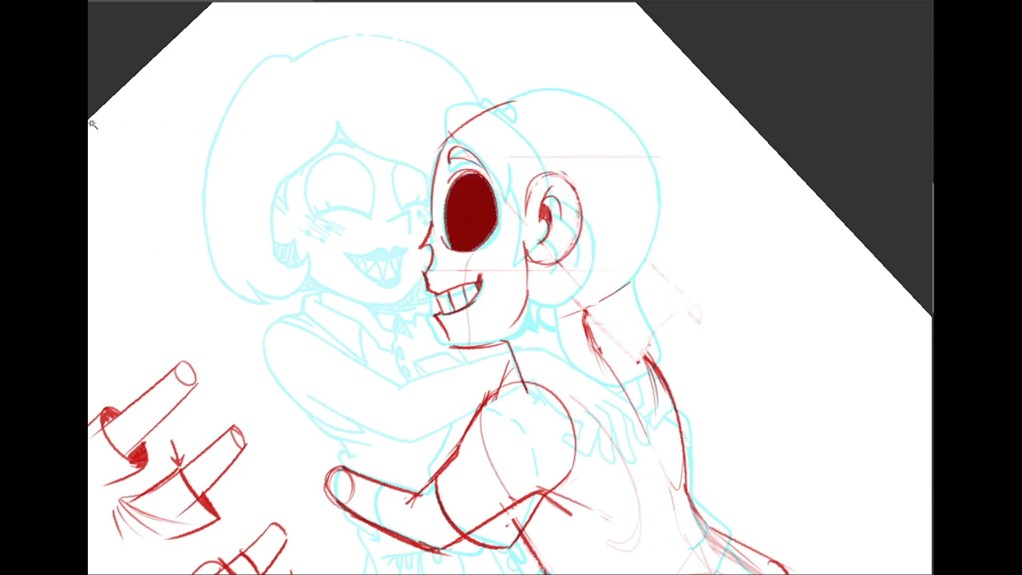
Draw a large hair tuft projecting over the forehead and sweeping back down to the front of the ear.
key(b)
drag(410, 98, 511, 183)
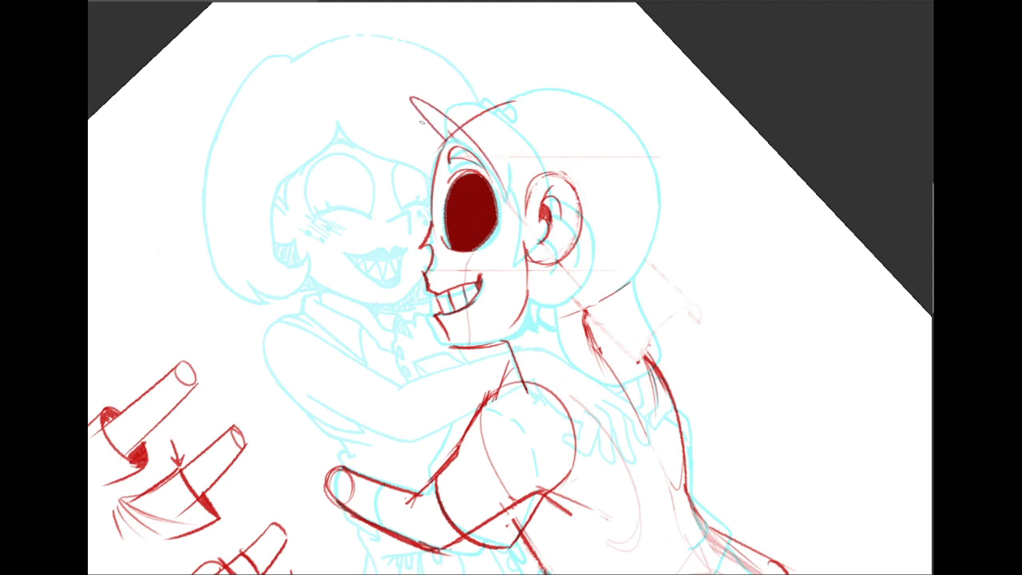
drag(404, 91, 445, 137)
key(ctrl+z)
mouse_move(417, 93)
mouse_down()
mouse_move(446, 84)
mouse_move(522, 148)
mouse_up()
key(ctrl+z)
mouse_move(411, 99)
mouse_down()
mouse_move(481, 88)
mouse_move(523, 271)
mouse_up()
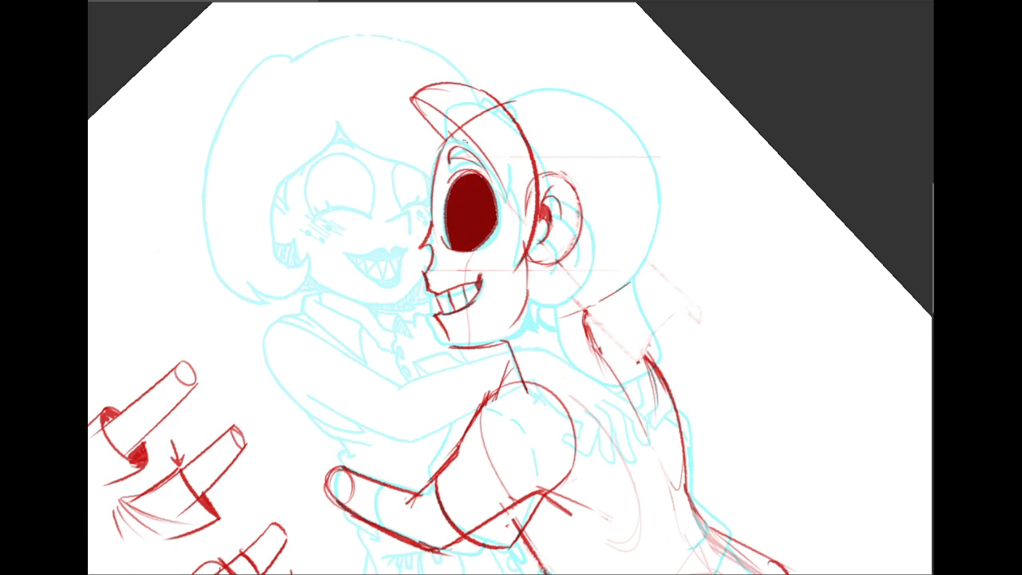
Add pointed inner strands to the hair tuft beside the eye and thicken the edge of its front tip.
mouse_move(464, 141)
mouse_down()
mouse_move(513, 213)
mouse_move(476, 113)
mouse_move(512, 191)
mouse_move(522, 268)
mouse_up()
key(ctrl+z)
key(ctrl+z)
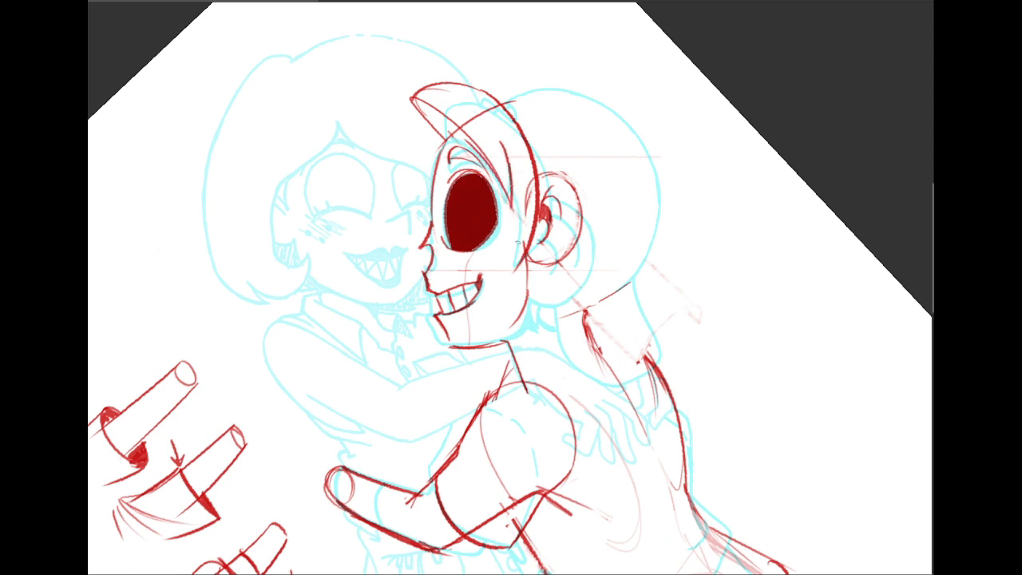
drag(510, 187, 520, 268)
drag(412, 97, 440, 141)
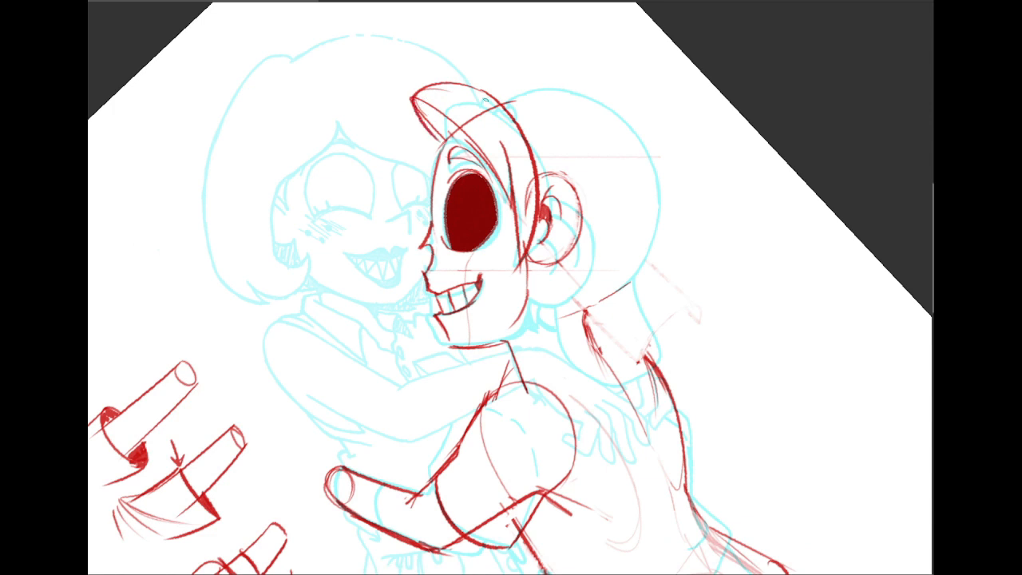
key(ctrl+z)
drag(409, 99, 441, 141)
Draw the top edge of the cap behind the hair tuft and its lower edge running down from behind the ear.
mouse_move(410, 100)
mouse_down()
mouse_move(462, 84)
mouse_move(573, 86)
mouse_up()
key(ctrl+z)
drag(497, 99, 575, 87)
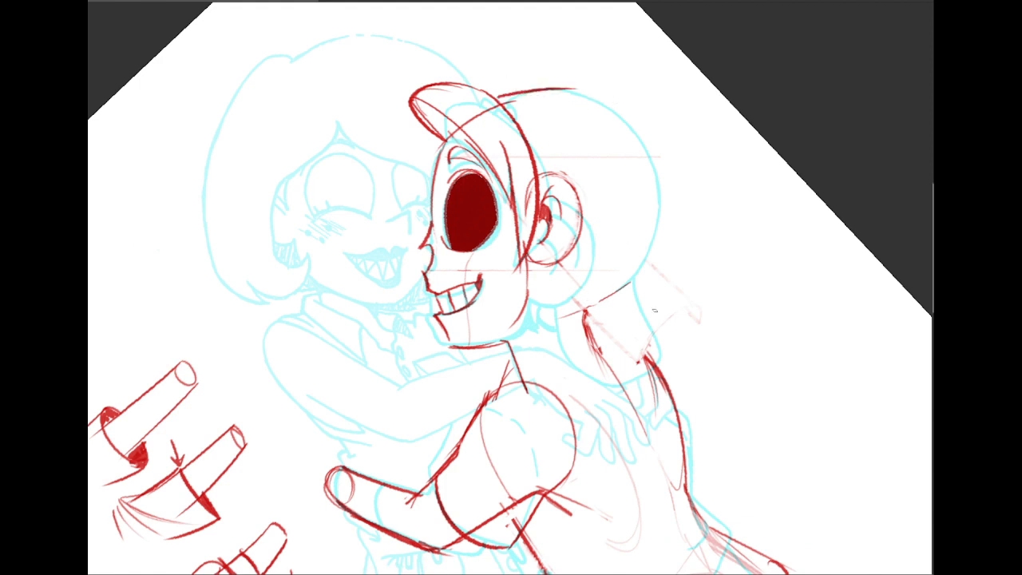
drag(564, 265, 586, 290)
key(ctrl+z)
mouse_move(469, 119)
mouse_down()
mouse_move(521, 86)
mouse_move(523, 177)
mouse_move(535, 195)
mouse_up()
key(ctrl+z)
drag(562, 263, 591, 306)
drag(586, 310, 598, 310)
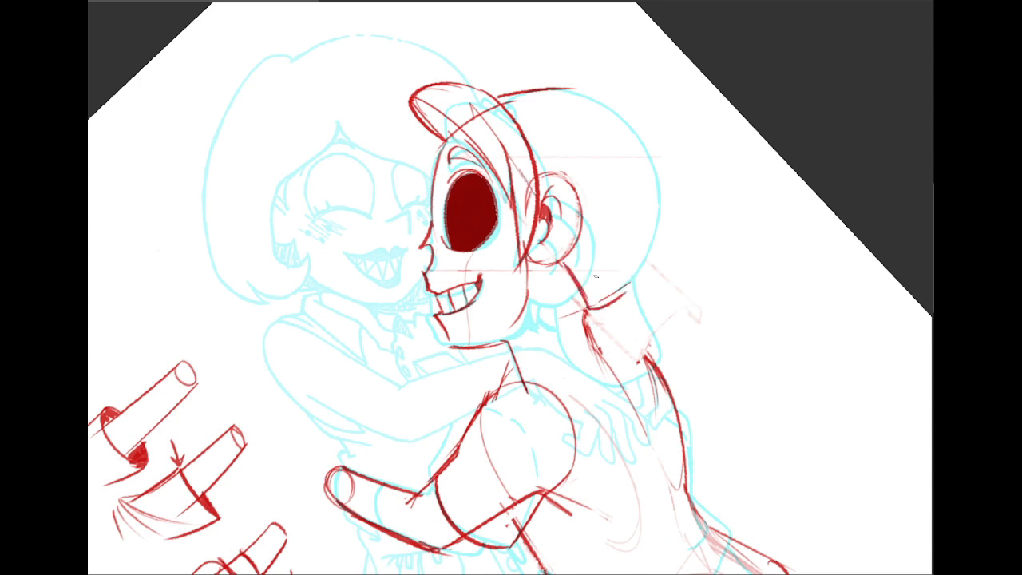
Draw the backwards cap's brim as a slanted flap behind the neck and erase the stray lines around it.
mouse_move(575, 246)
mouse_down()
mouse_move(629, 350)
mouse_move(677, 402)
mouse_up()
drag(626, 293, 694, 353)
key(ctrl+z)
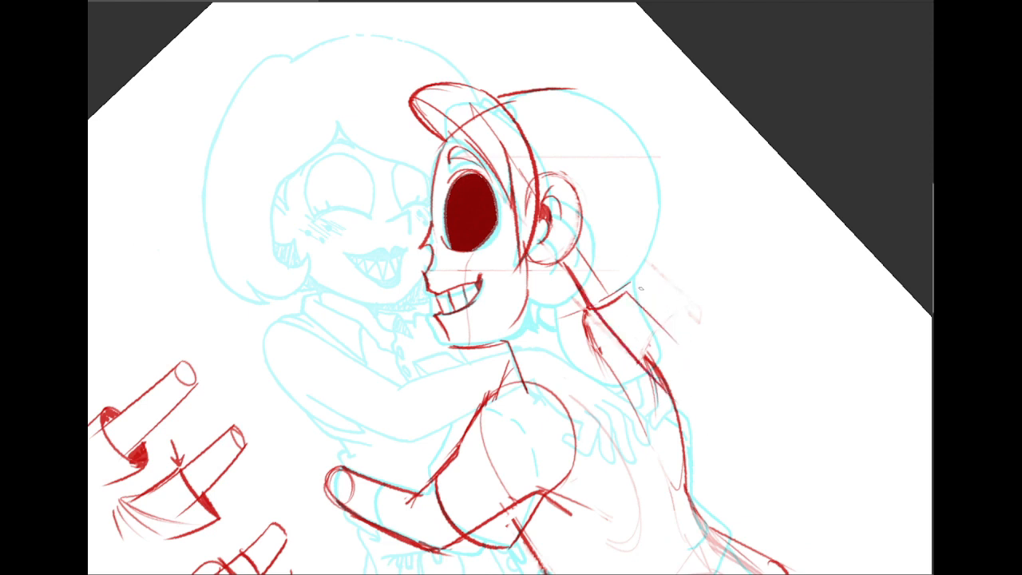
drag(630, 284, 701, 354)
drag(649, 375, 701, 351)
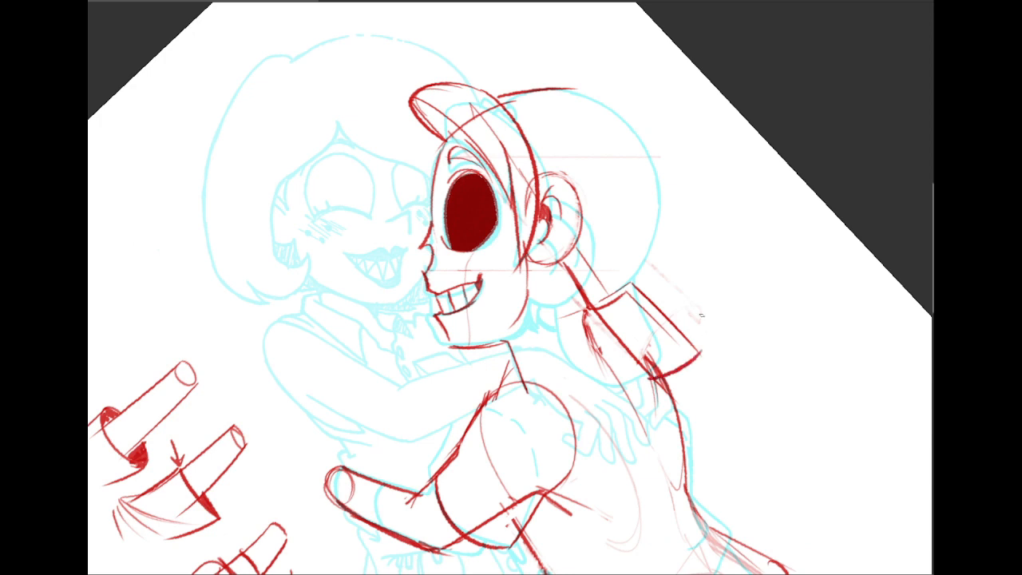
drag(637, 288, 704, 356)
mouse_move(644, 378)
mouse_down()
mouse_move(690, 366)
mouse_move(653, 376)
mouse_move(673, 372)
mouse_move(653, 388)
mouse_up()
key(e)
mouse_move(646, 344)
mouse_down()
mouse_move(657, 361)
mouse_move(648, 317)
mouse_move(655, 322)
mouse_up()
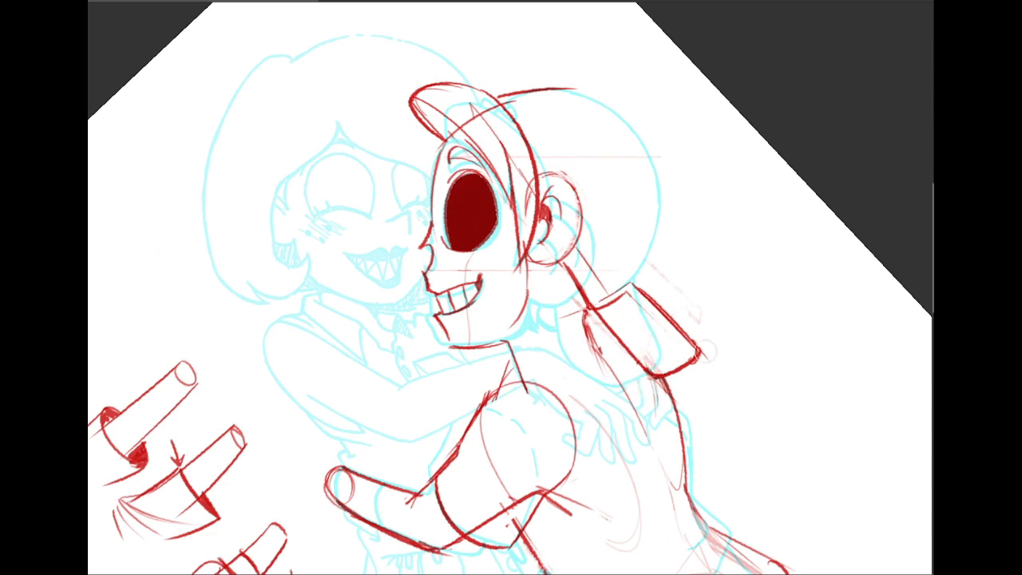
drag(710, 351, 708, 325)
Outline the cap's crown with angular segments from the top around the back of the head to the brim.
drag(573, 87, 643, 140)
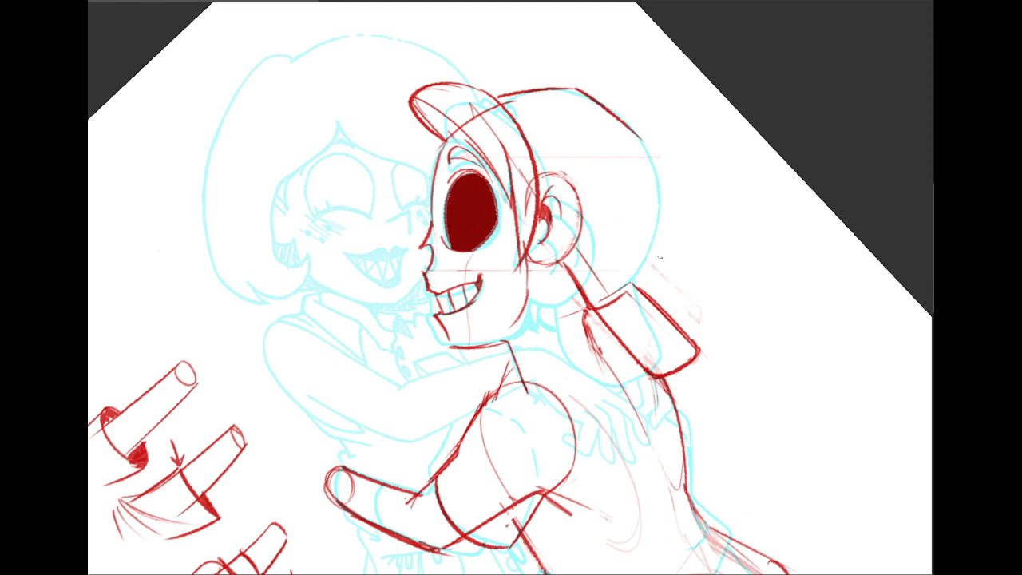
drag(633, 284, 663, 228)
drag(655, 150, 662, 230)
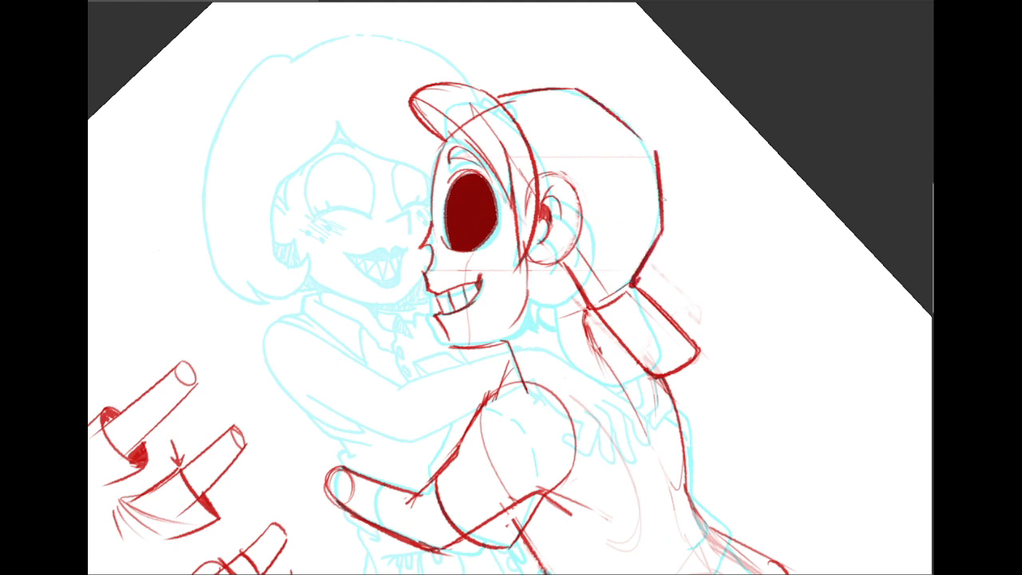
drag(583, 90, 645, 133)
key(ctrl+z)
drag(580, 89, 652, 148)
Draw panel seams across the cap's crown, converging toward the button at its upper back corner.
drag(526, 134, 584, 126)
mouse_move(576, 90)
mouse_down()
mouse_move(598, 123)
mouse_move(638, 138)
mouse_move(645, 182)
mouse_up()
key(ctrl+z)
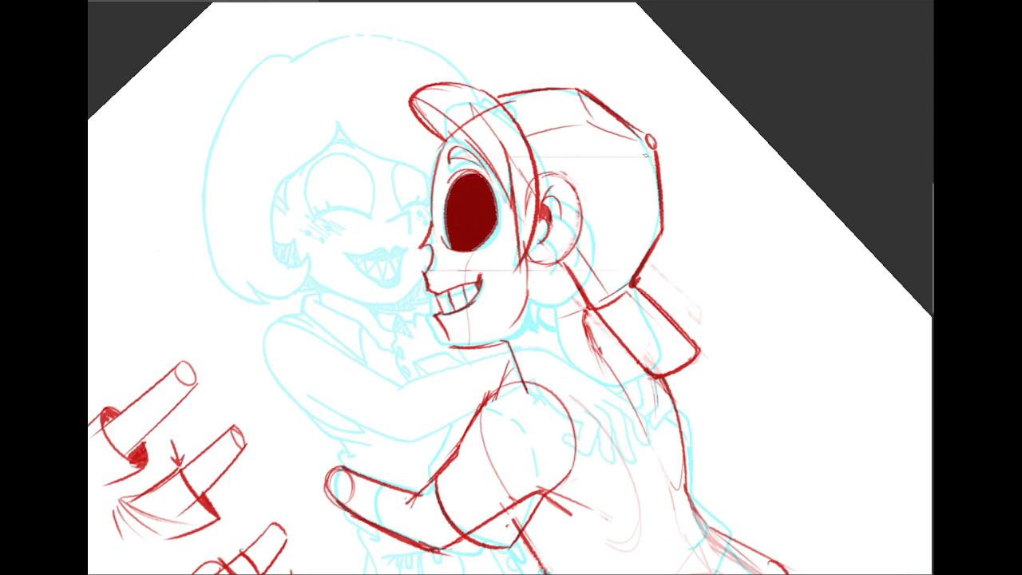
drag(645, 143, 634, 236)
mouse_move(594, 124)
mouse_down()
mouse_move(623, 200)
mouse_move(593, 301)
mouse_move(614, 304)
mouse_up()
Draw pointed hair locks beneath the ear and cap edge, erasing the lines they overlap.
mouse_move(573, 285)
mouse_down()
mouse_move(618, 298)
mouse_move(599, 307)
mouse_move(611, 311)
mouse_up()
key(e)
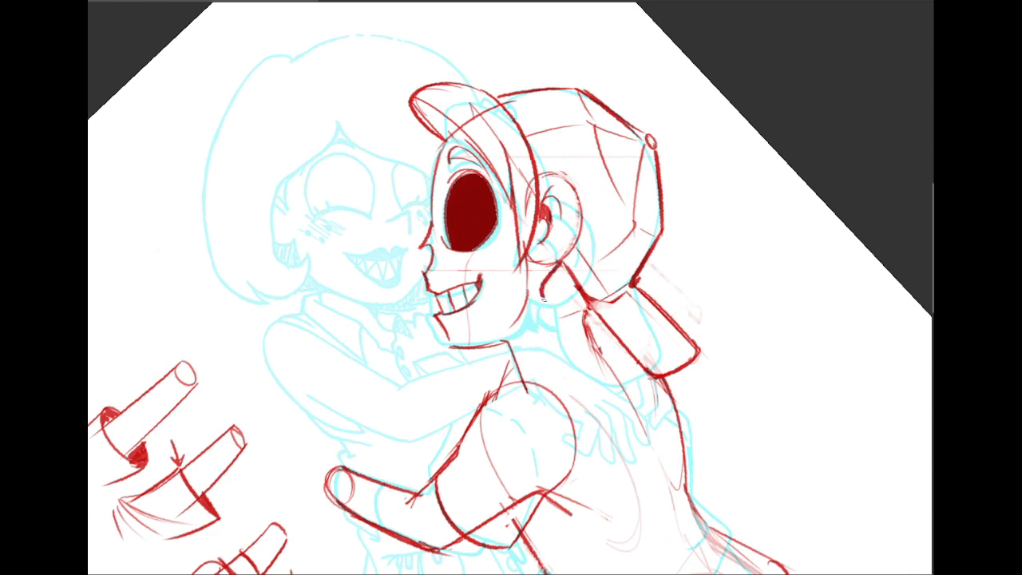
mouse_move(549, 264)
mouse_down()
mouse_move(564, 316)
mouse_move(582, 325)
mouse_up()
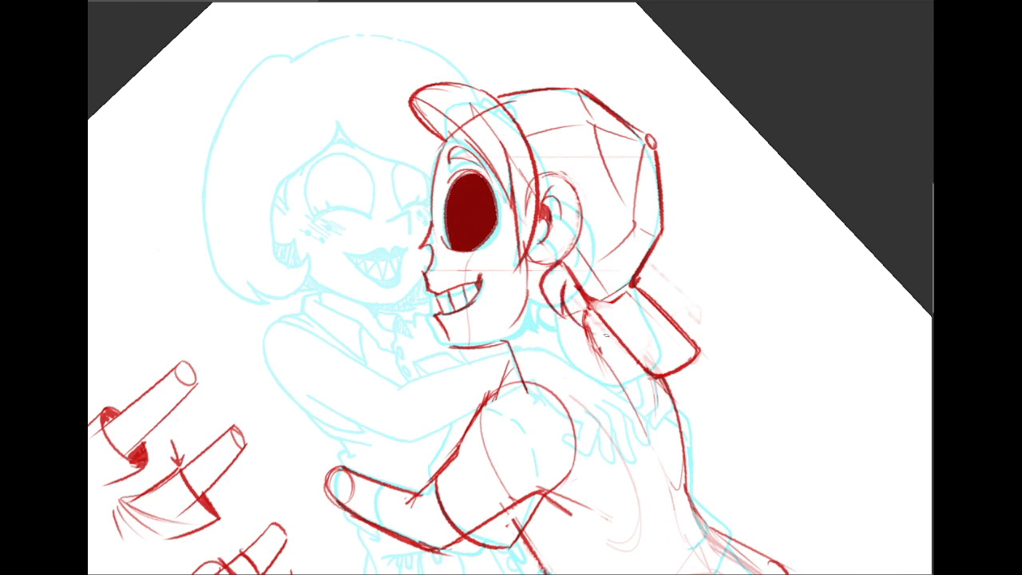
key(ctrl+z)
drag(563, 286, 584, 322)
mouse_move(584, 321)
mouse_down()
mouse_move(605, 338)
mouse_move(605, 313)
mouse_up()
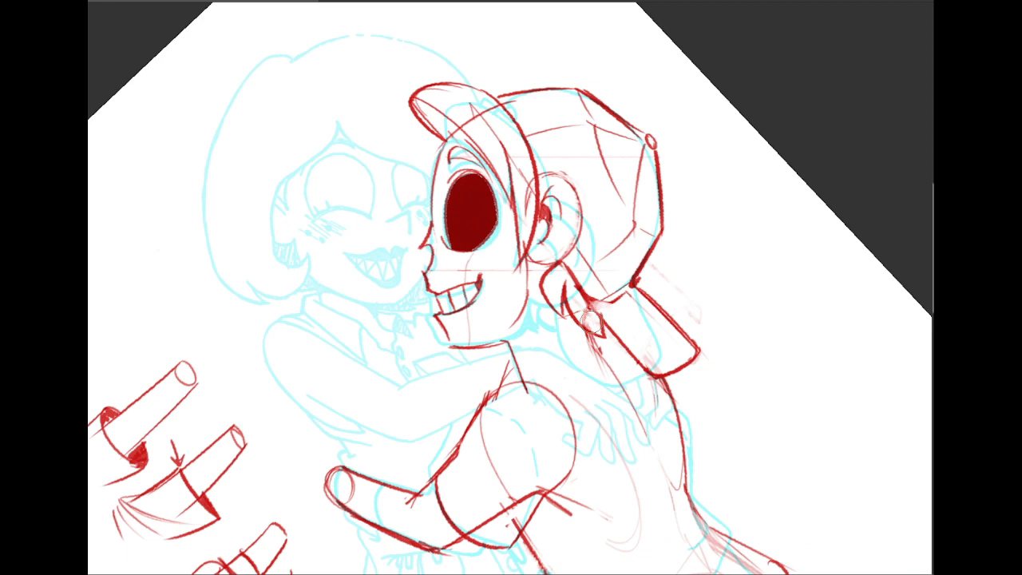
drag(581, 311, 593, 319)
Draw the shoulder line slanting from the top of the upper arm to the nape beneath the hair locks.
mouse_move(784, 398)
mouse_down()
mouse_move(785, 272)
mouse_move(807, 281)
mouse_up()
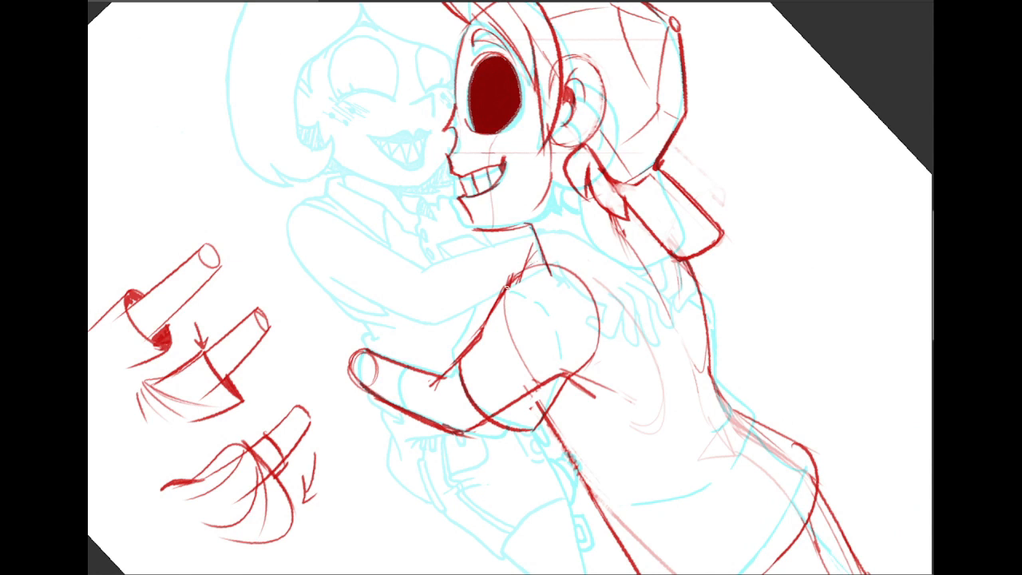
mouse_move(508, 288)
mouse_down()
mouse_move(570, 227)
mouse_move(654, 264)
mouse_move(667, 307)
mouse_up()
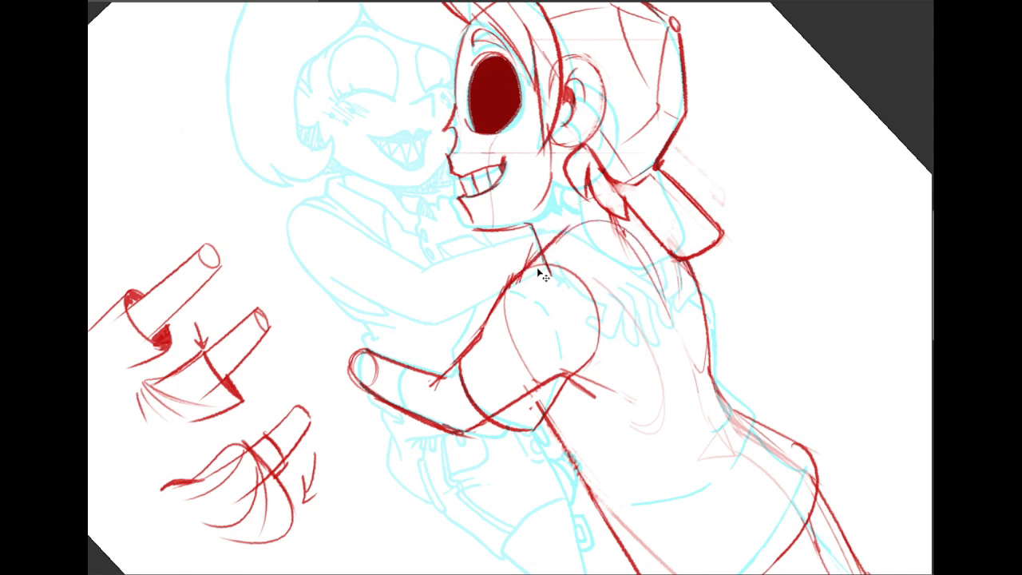
key(ctrl+z)
drag(508, 278, 601, 211)
key(ctrl+z)
drag(529, 248, 611, 200)
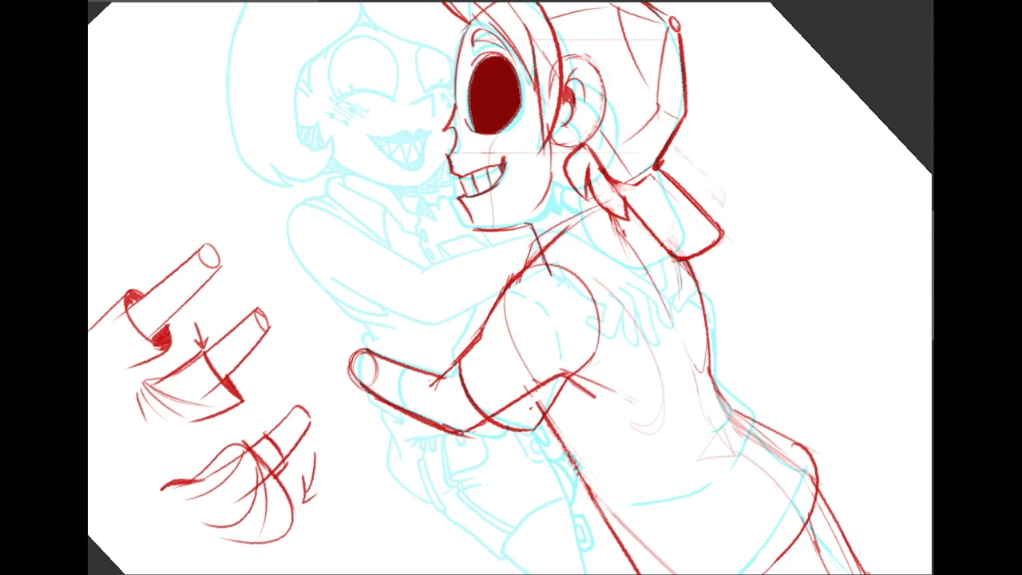
Select the lifting figure's head and cap, scale them down slightly in place, and deselect.
mouse_move(511, 287)
mouse_down()
mouse_move(548, 317)
mouse_move(604, 408)
mouse_move(421, 356)
mouse_move(493, 227)
mouse_move(295, 281)
mouse_move(381, 98)
mouse_move(371, 104)
mouse_move(461, 223)
mouse_move(494, 398)
mouse_move(490, 435)
mouse_up()
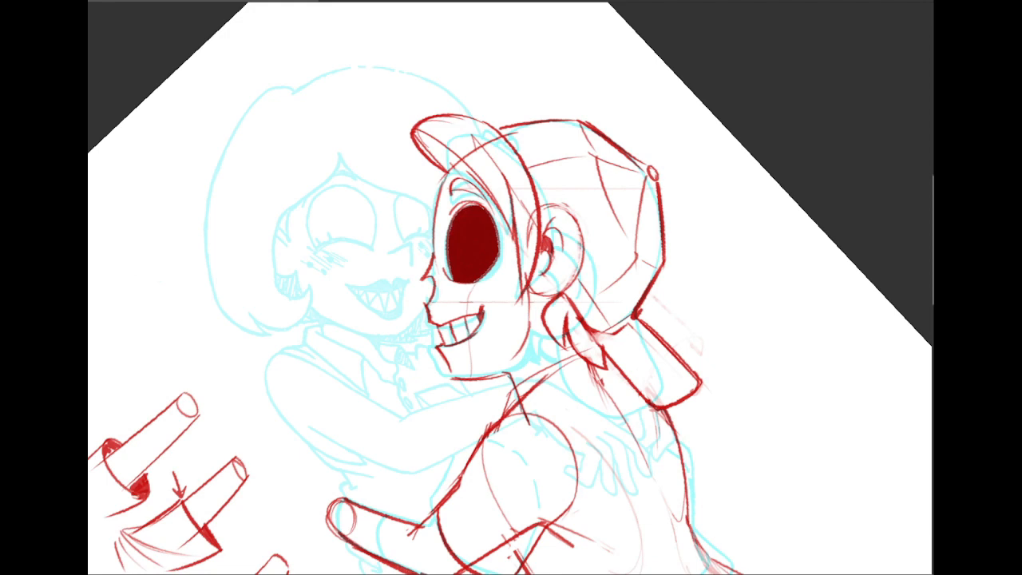
key(ctrl+minus)
key(ctrl+minus)
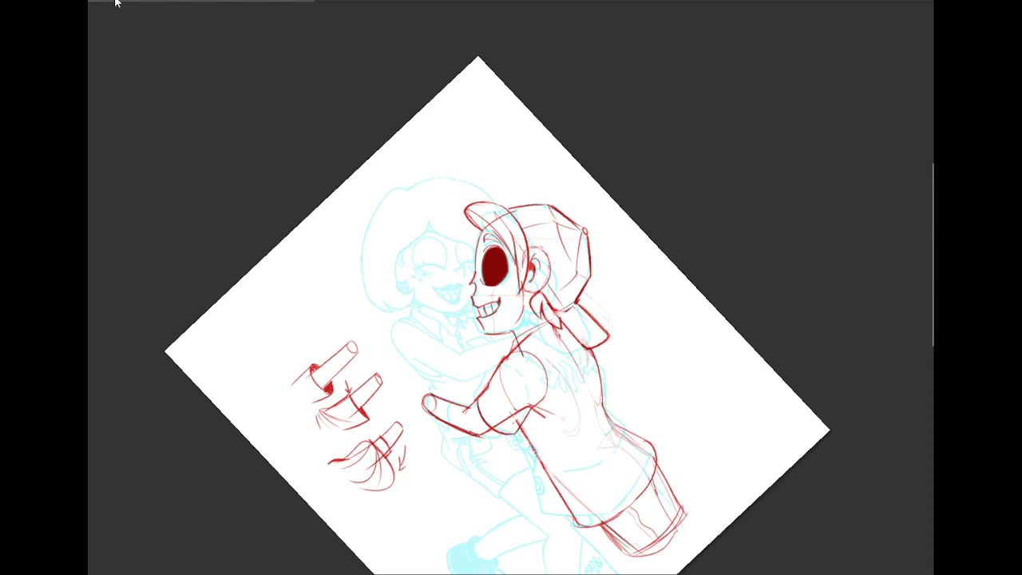
drag(420, 275, 543, 155)
mouse_move(608, 207)
mouse_down()
mouse_move(632, 338)
mouse_move(616, 353)
mouse_move(580, 350)
mouse_move(544, 322)
mouse_move(495, 348)
mouse_move(421, 276)
mouse_up()
key(ctrl+t)
drag(522, 109, 514, 128)
key(Return)
drag(538, 261, 537, 253)
key(ctrl+d)
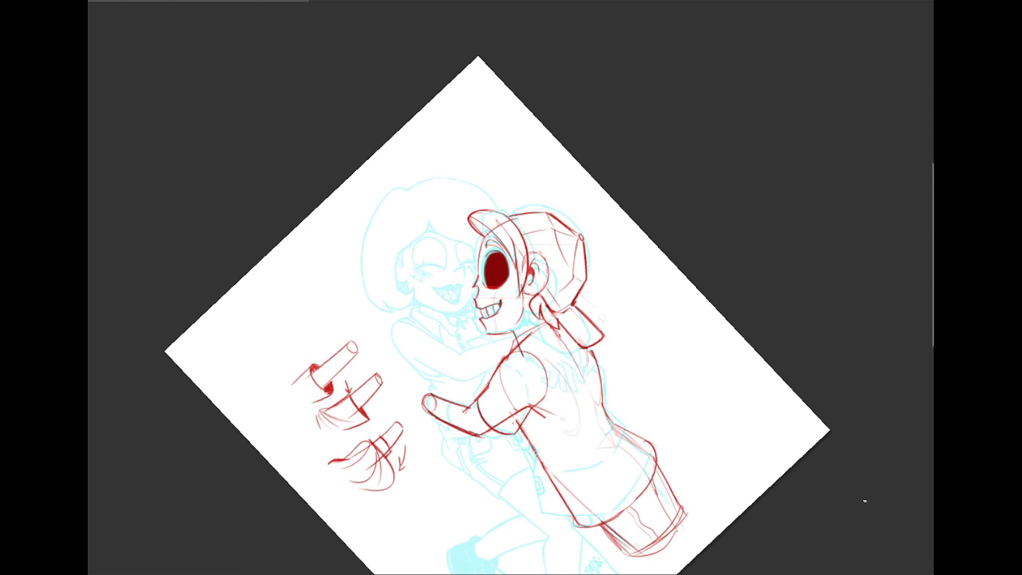
key(ctrl+plus)
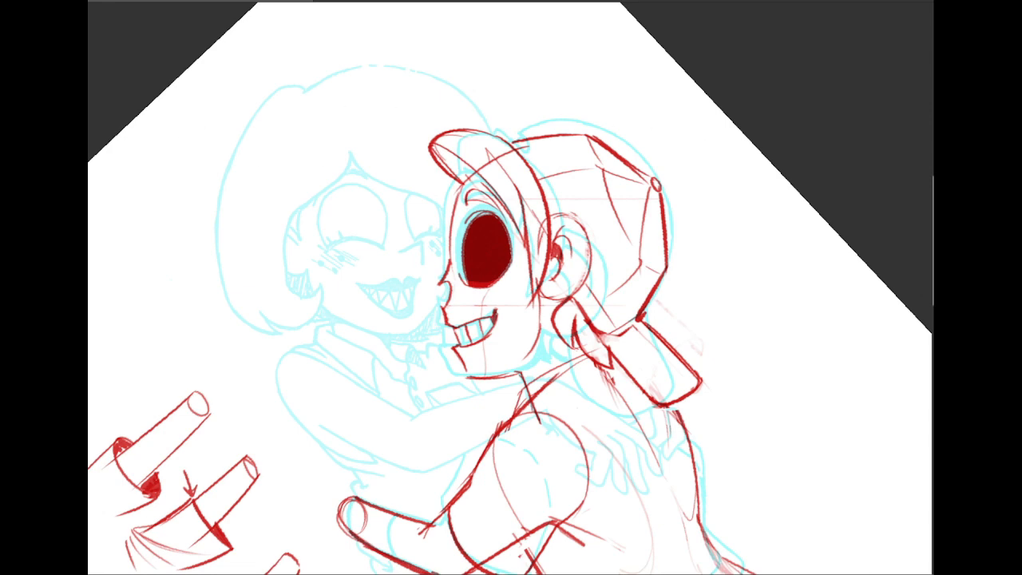
Draw the short front neck line below the jaw and lighten the construction lines of the shoulder and sleeve.
mouse_move(445, 300)
mouse_down()
mouse_move(431, 294)
mouse_move(536, 165)
mouse_up()
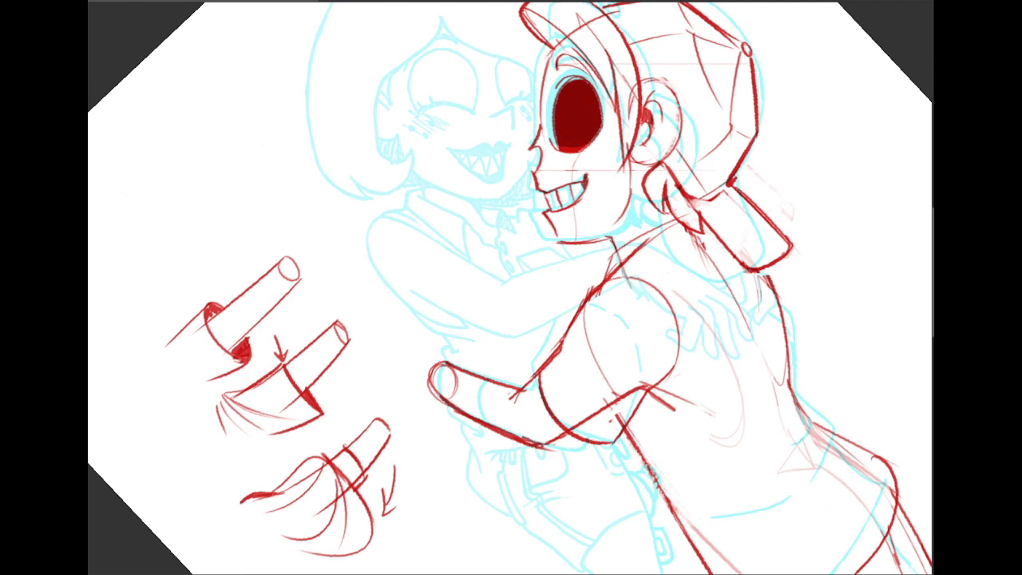
mouse_move(895, 283)
mouse_down()
mouse_move(935, 308)
mouse_move(929, 361)
mouse_move(922, 354)
mouse_up()
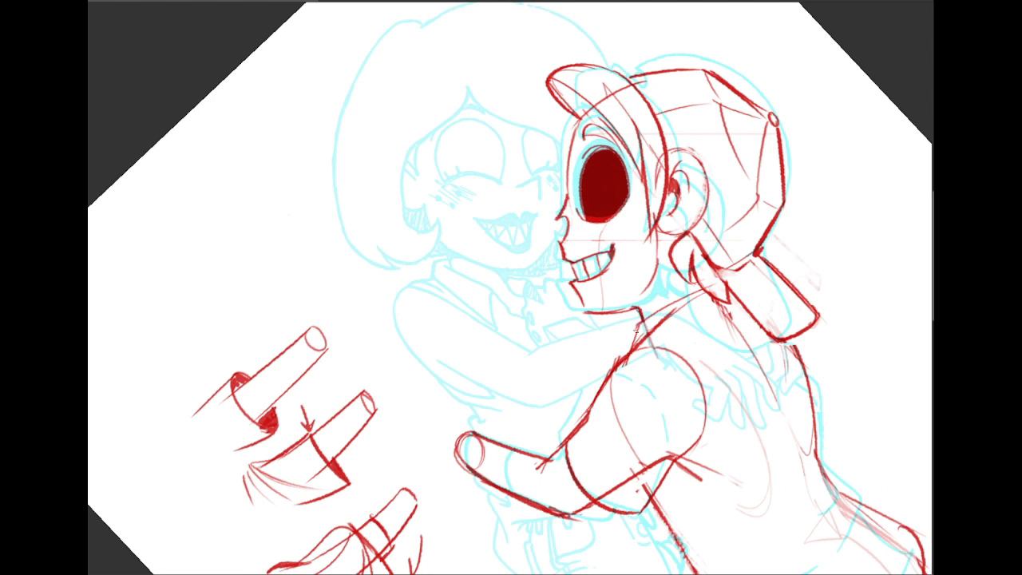
mouse_move(638, 322)
mouse_down()
mouse_move(635, 348)
mouse_move(613, 366)
mouse_move(484, 276)
mouse_move(487, 261)
mouse_up()
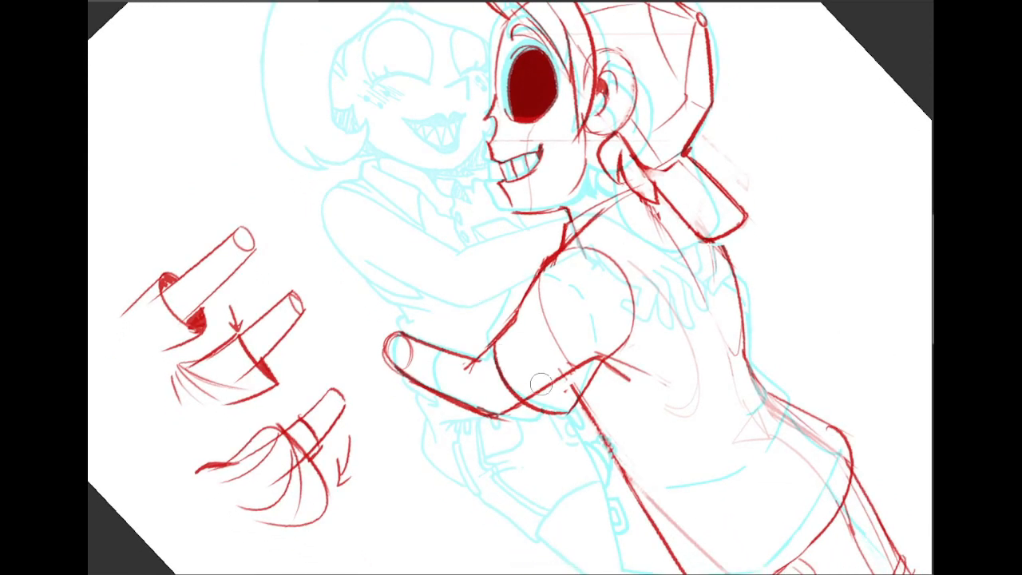
mouse_move(541, 385)
mouse_down()
mouse_move(606, 336)
mouse_move(604, 346)
mouse_move(623, 342)
mouse_move(641, 323)
mouse_move(599, 254)
mouse_move(566, 268)
mouse_up()
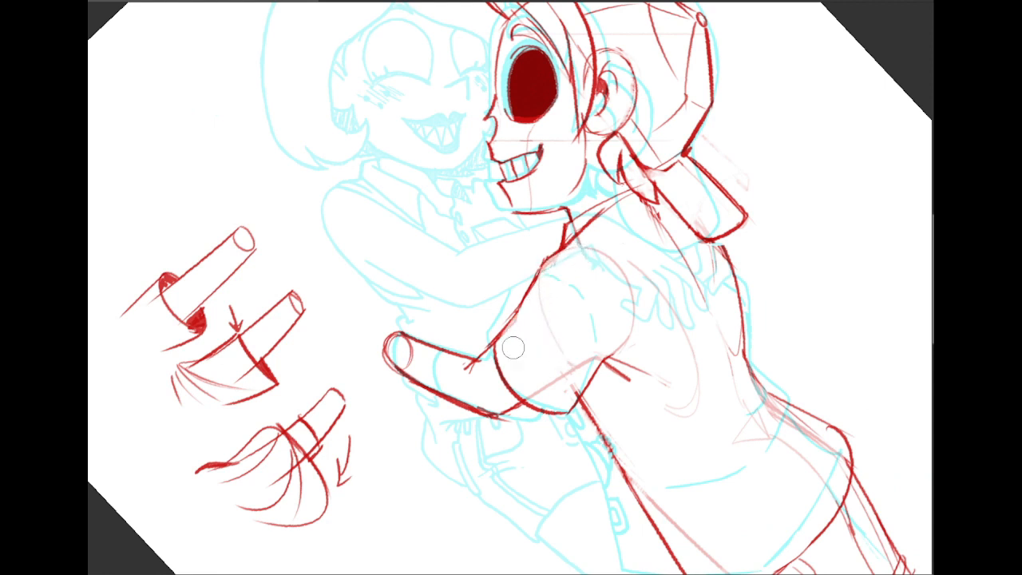
mouse_move(745, 317)
mouse_down()
mouse_move(676, 298)
mouse_move(705, 287)
mouse_move(723, 310)
mouse_up()
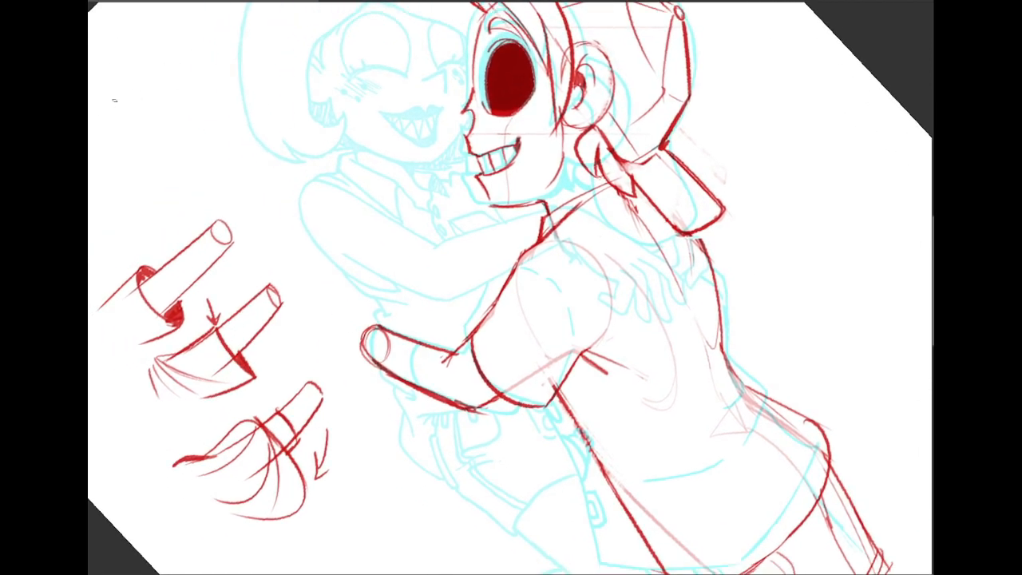
Draw a curved shirt fold across the lower back and a small fabric bump at the back of the waist.
mouse_move(599, 359)
mouse_down()
mouse_move(517, 277)
mouse_move(537, 211)
mouse_up()
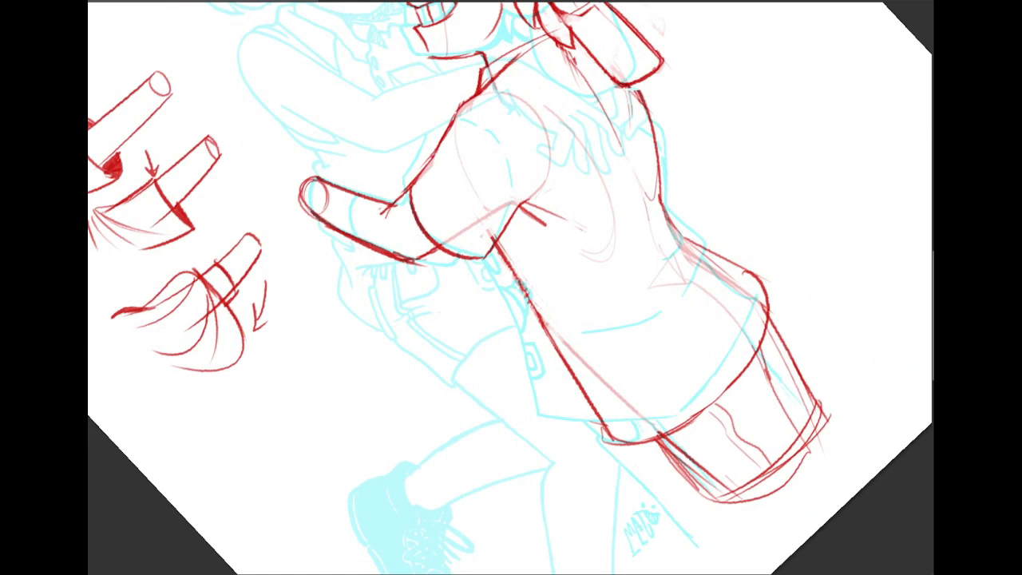
mouse_move(447, 184)
mouse_down()
mouse_move(671, 348)
mouse_move(627, 474)
mouse_move(610, 341)
mouse_move(555, 430)
mouse_move(471, 386)
mouse_up()
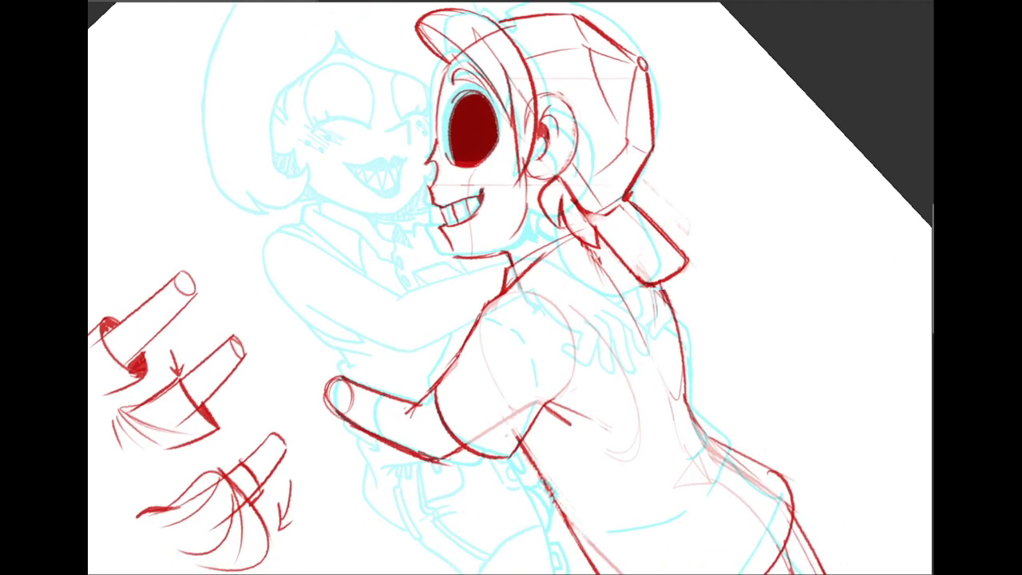
drag(756, 350, 661, 282)
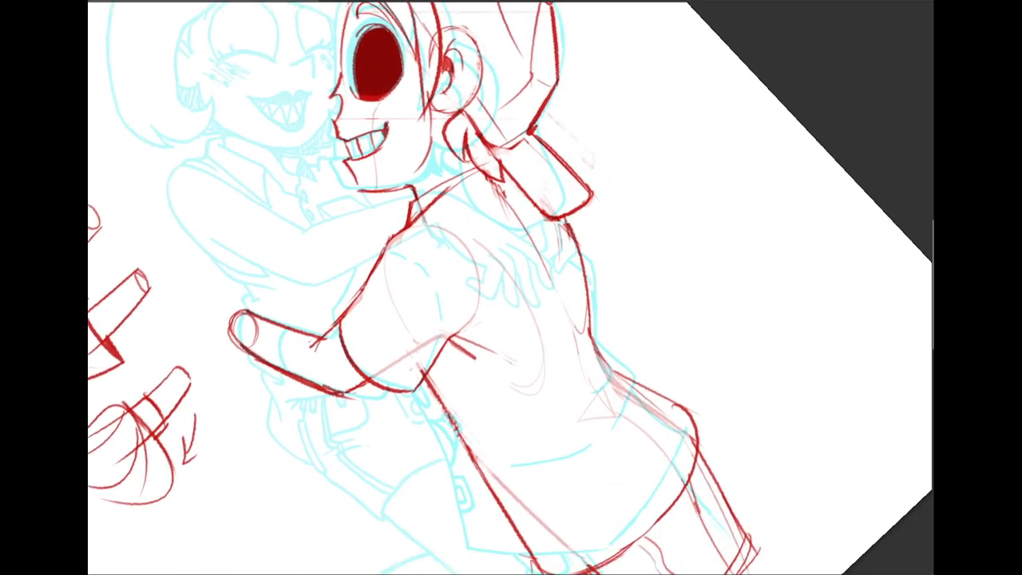
mouse_move(543, 359)
mouse_down()
mouse_move(516, 335)
mouse_move(559, 268)
mouse_up()
drag(832, 302, 841, 294)
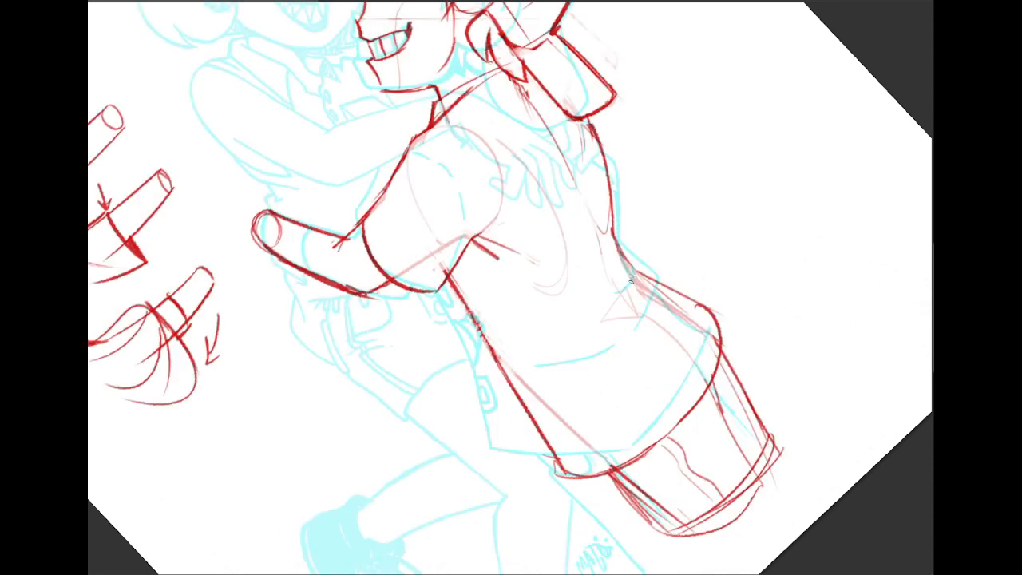
drag(633, 278, 559, 327)
drag(639, 279, 594, 316)
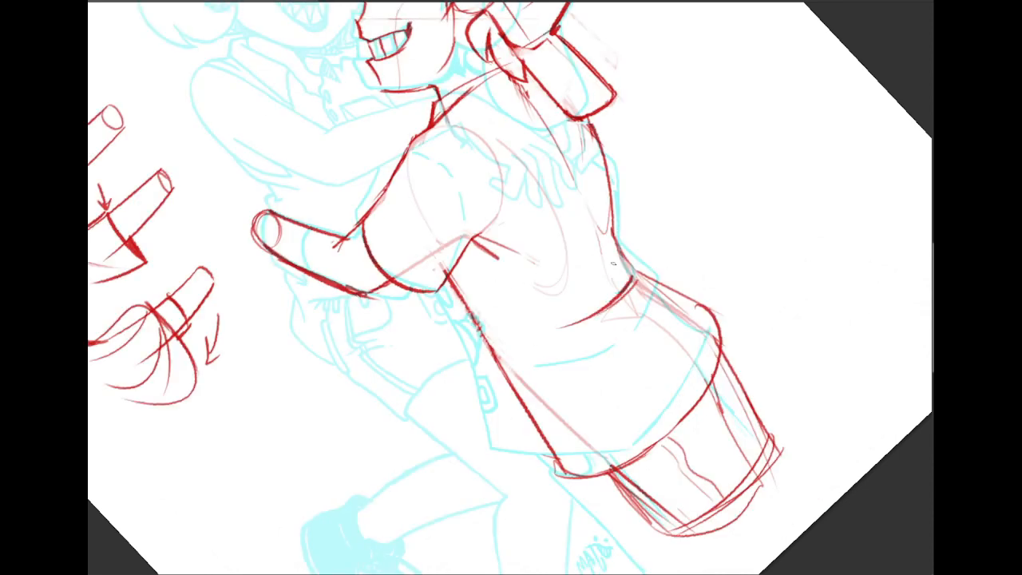
drag(635, 276, 613, 297)
key(ctrl+z)
mouse_move(623, 252)
mouse_down()
mouse_move(642, 276)
mouse_move(569, 330)
mouse_up()
key(ctrl+z)
key(ctrl+z)
Sketch an arrow toward the waist's fabric bump and flowing curves along the back and hip, then undo them.
mouse_move(714, 129)
mouse_down()
mouse_move(650, 249)
mouse_move(708, 249)
mouse_up()
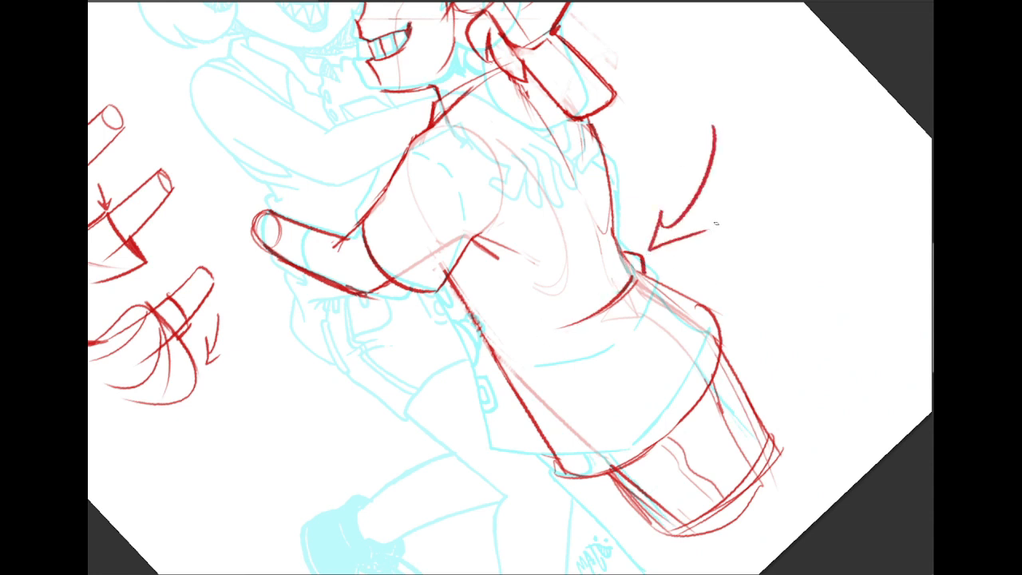
key(ctrl+z)
key(ctrl+z)
mouse_move(621, 90)
mouse_down()
mouse_move(636, 204)
mouse_move(778, 339)
mouse_move(801, 422)
mouse_up()
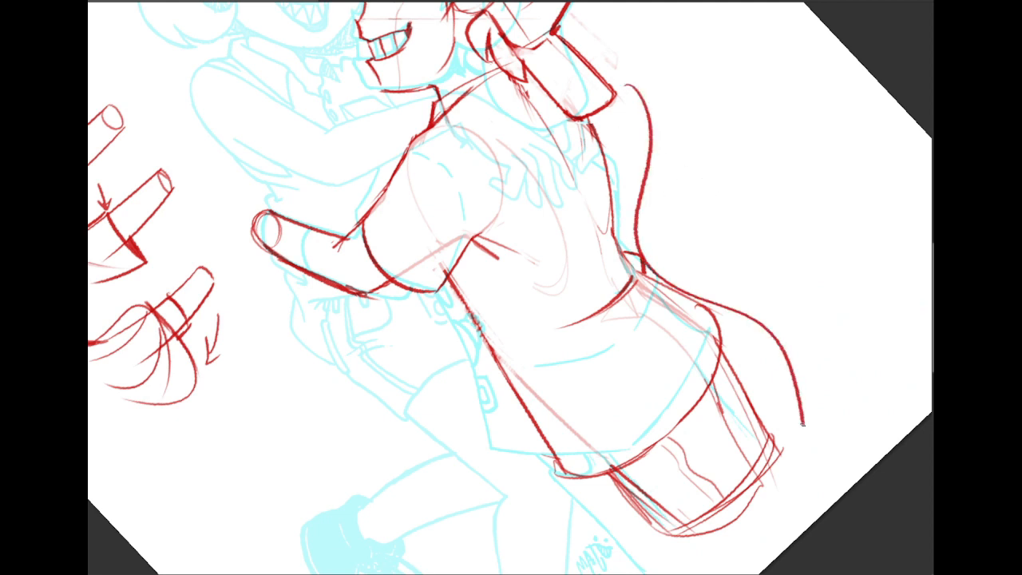
key(ctrl+z)
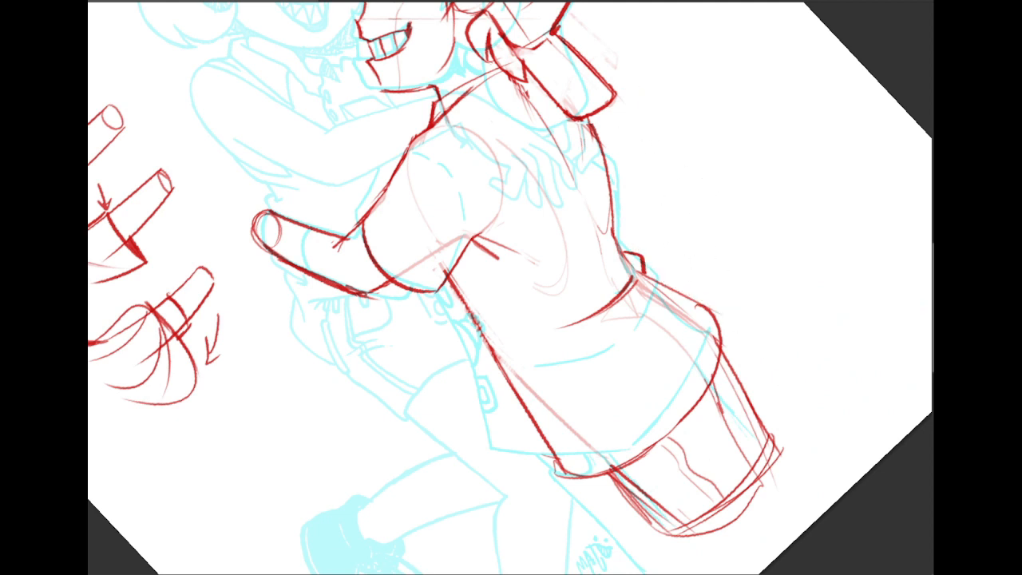
Draw a second curved line across the lower back, just above the waist fold.
drag(511, 271, 575, 322)
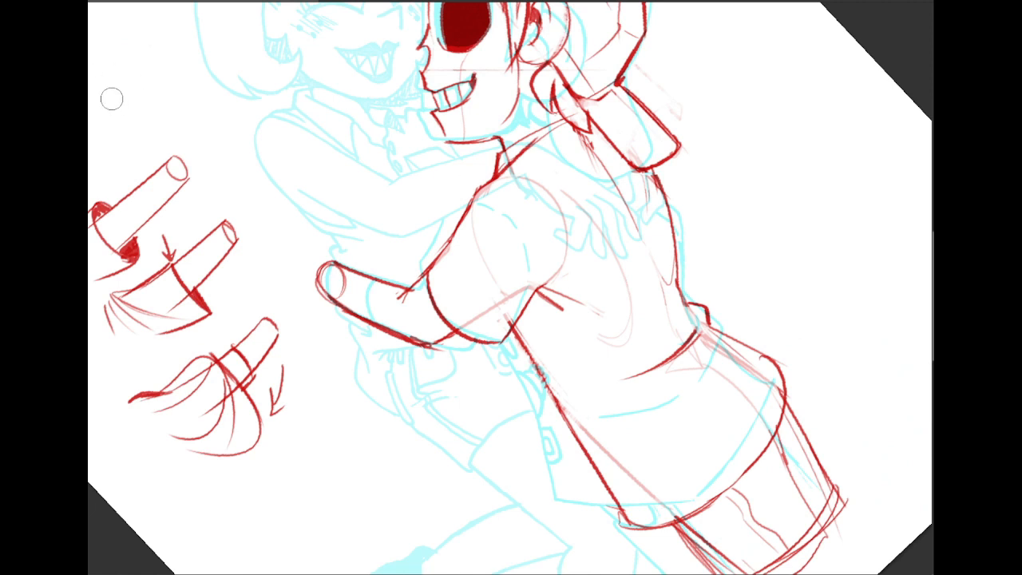
drag(689, 306, 602, 351)
key(ctrl+z)
drag(688, 308, 599, 367)
drag(920, 463, 1021, 574)
Select the profile face's solid red eye, transform it into a narrower oval, and deselect.
mouse_move(607, 319)
mouse_down()
mouse_move(570, 286)
mouse_move(607, 265)
mouse_move(569, 231)
mouse_up()
mouse_move(694, 206)
mouse_down()
mouse_move(700, 224)
mouse_move(720, 194)
mouse_move(808, 308)
mouse_move(817, 305)
mouse_up()
mouse_move(577, 50)
mouse_down()
mouse_move(544, 119)
mouse_move(531, 115)
mouse_up()
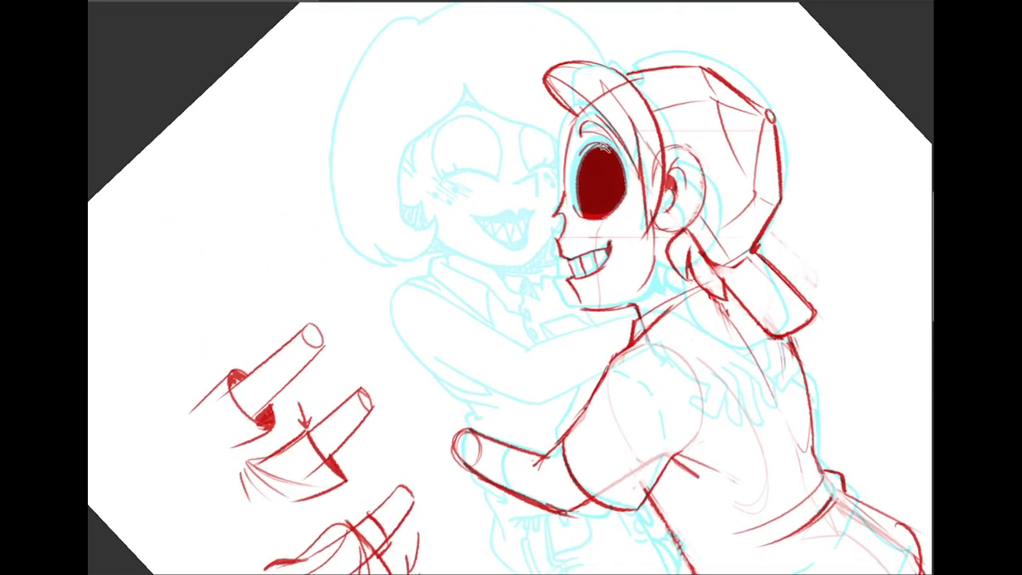
click(616, 183)
key(ctrl+d)
mouse_move(570, 209)
mouse_down()
mouse_move(581, 126)
mouse_move(603, 122)
mouse_move(633, 176)
mouse_move(627, 214)
mouse_move(608, 224)
mouse_move(570, 211)
mouse_up()
key(ctrl+t)
drag(659, 185, 605, 191)
key(Return)
drag(606, 190, 604, 192)
key(ctrl+d)
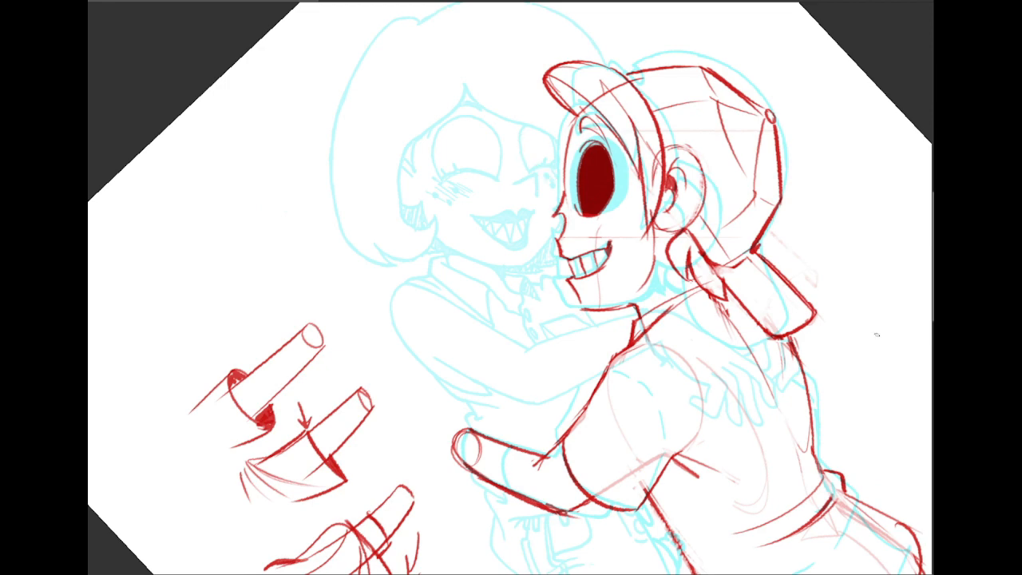
Sketch a small bald head in profile in the blank area above the sleeve studies.
drag(839, 240, 780, 278)
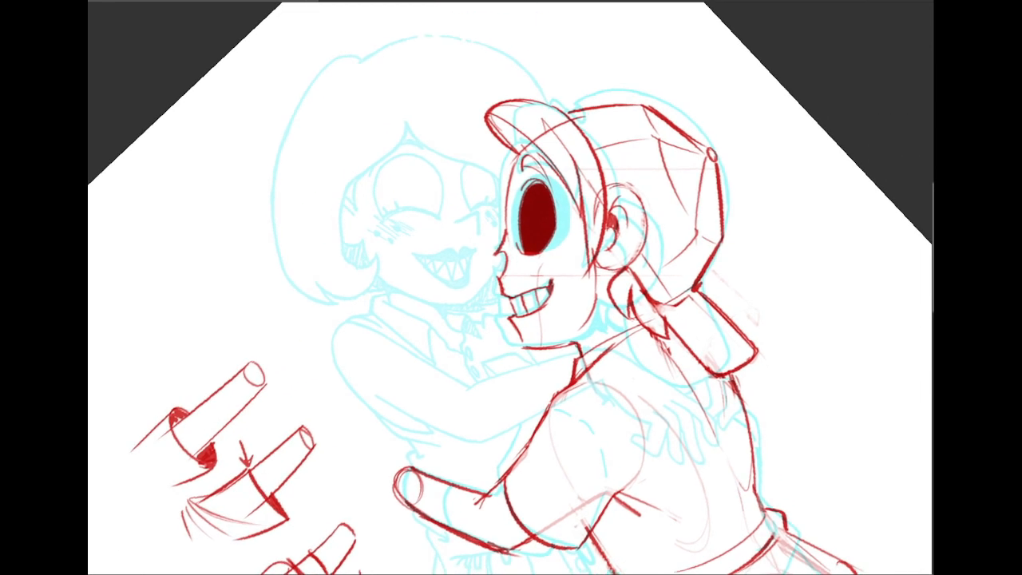
mouse_move(447, 367)
mouse_down()
mouse_move(592, 214)
mouse_move(657, 265)
mouse_up()
mouse_move(387, 87)
mouse_down()
mouse_move(340, 160)
mouse_move(374, 230)
mouse_move(350, 169)
mouse_move(333, 194)
mouse_move(373, 257)
mouse_move(427, 91)
mouse_move(449, 102)
mouse_up()
mouse_move(391, 83)
mouse_down()
mouse_move(471, 110)
mouse_move(444, 200)
mouse_move(411, 206)
mouse_up()
mouse_move(462, 91)
mouse_down()
mouse_move(481, 182)
mouse_move(461, 196)
mouse_up()
mouse_move(409, 163)
mouse_down()
mouse_move(412, 230)
mouse_move(390, 251)
mouse_up()
key(ctrl+z)
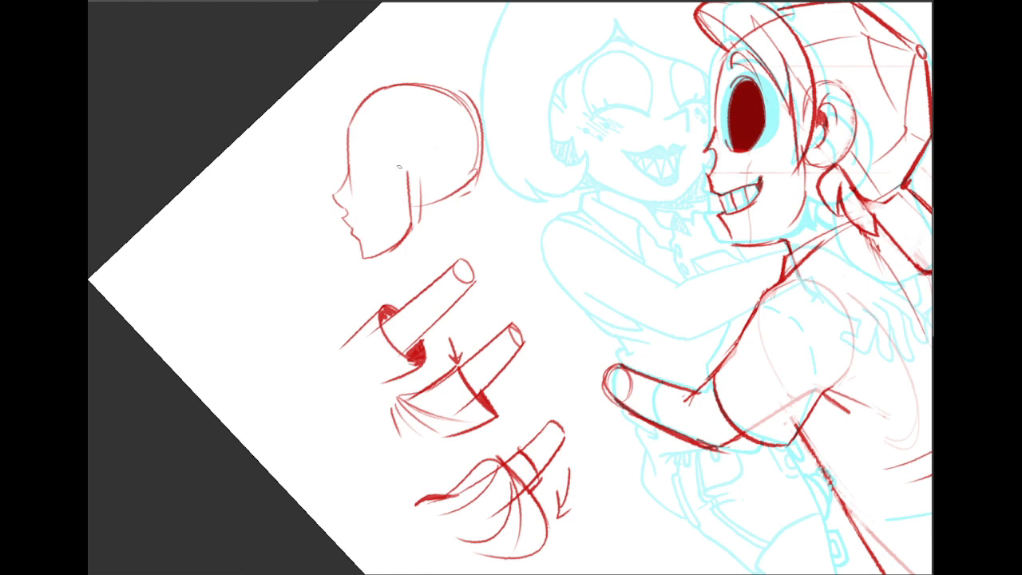
Draw the ear on the small profile head, behind its jaw line.
drag(399, 138, 414, 194)
key(ctrl+z)
key(ctrl+z)
mouse_move(408, 156)
mouse_down()
mouse_move(438, 166)
mouse_move(422, 194)
mouse_up()
Try different eye shapes at the front edge of the small profile head.
mouse_move(299, 143)
mouse_down()
mouse_move(335, 161)
mouse_move(321, 166)
mouse_move(350, 152)
mouse_move(352, 179)
mouse_move(365, 170)
mouse_up()
key(ctrl+z)
key(ctrl+z)
key(ctrl+z)
key(ctrl+z)
drag(365, 170, 344, 193)
key(ctrl+z)
key(ctrl+z)
key(ctrl+z)
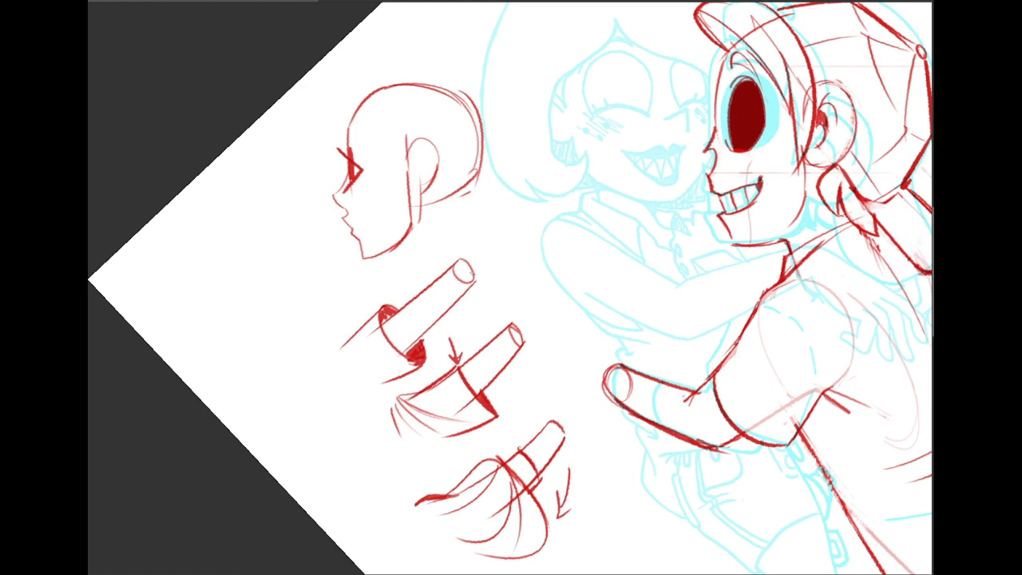
key(ctrl+z)
key(ctrl+z)
drag(378, 287, 335, 254)
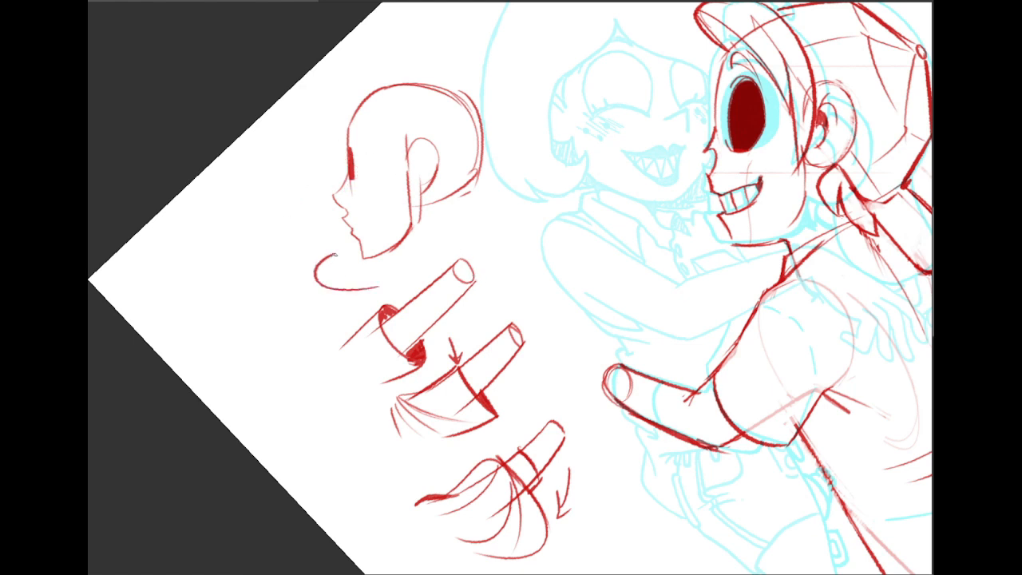
key(ctrl+z)
Draw a triangular eye set back in the small profile head, and cross the head with horizontal and vertical guidelines.
mouse_move(358, 176)
mouse_down()
mouse_move(359, 161)
mouse_move(373, 168)
mouse_move(364, 178)
mouse_up()
key(ctrl+z)
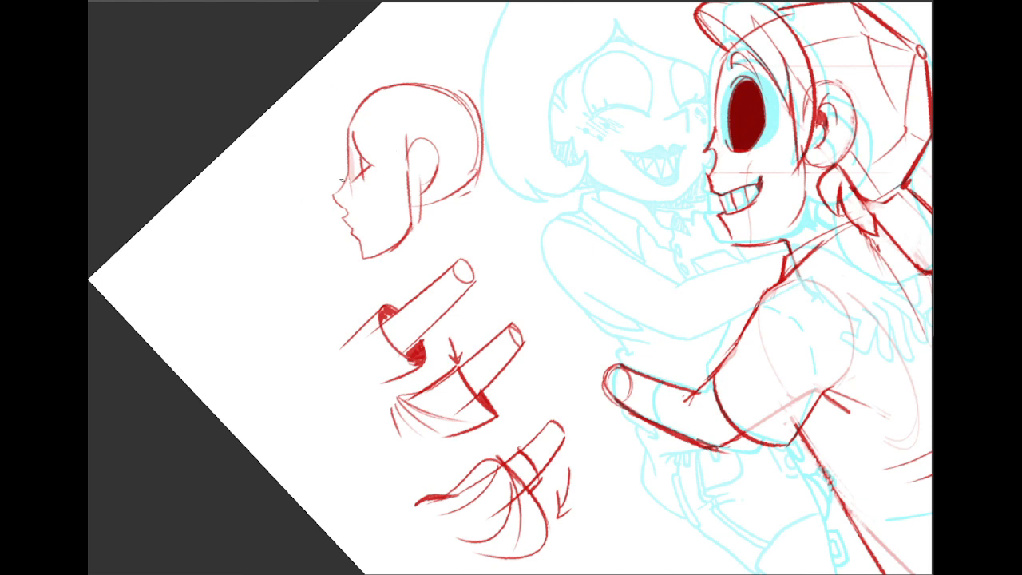
drag(339, 180, 508, 180)
key(ctrl+z)
drag(341, 177, 477, 177)
drag(404, 76, 405, 281)
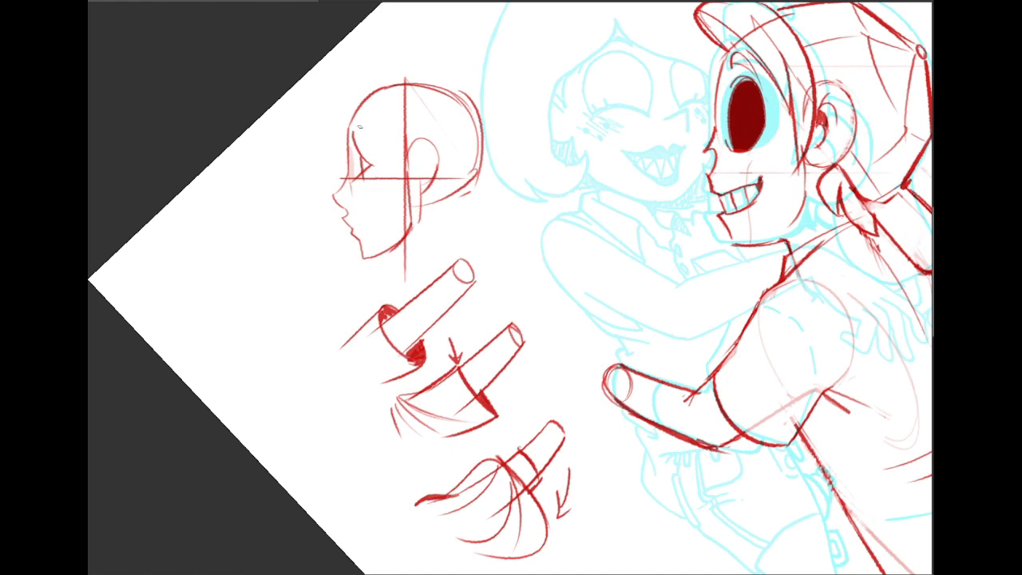
Enlarge the small profile head's triangular eye and fill it with solid red.
drag(380, 83, 381, 306)
key(ctrl+z)
mouse_move(364, 142)
mouse_down()
mouse_move(390, 169)
mouse_move(365, 183)
mouse_move(372, 164)
mouse_up()
key(ctrl+z)
key(ctrl+z)
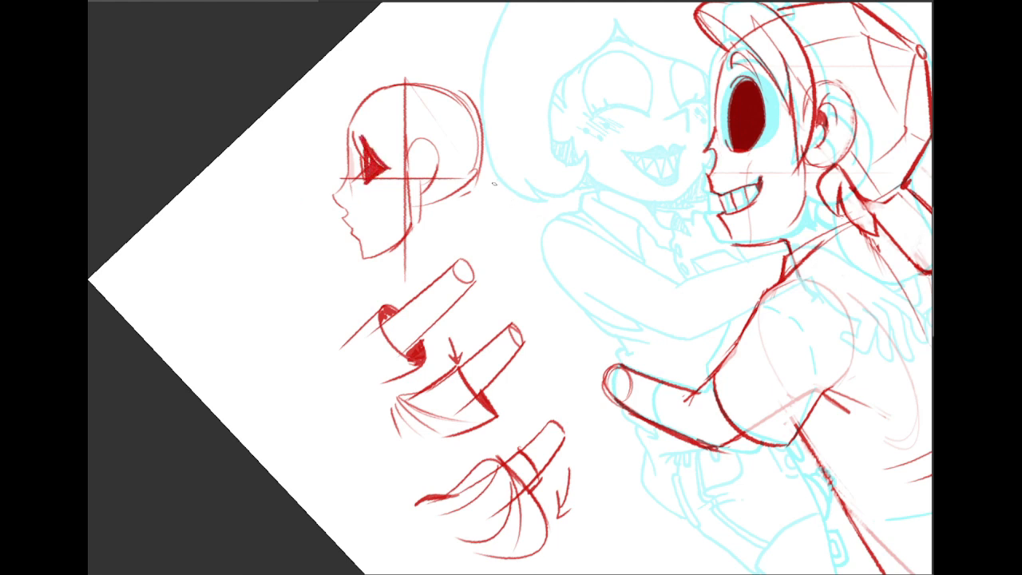
Erase the entire small profile head sketch, including its eye, ear and guidelines.
mouse_move(357, 148)
mouse_down()
mouse_move(368, 164)
mouse_move(386, 140)
mouse_move(394, 177)
mouse_up()
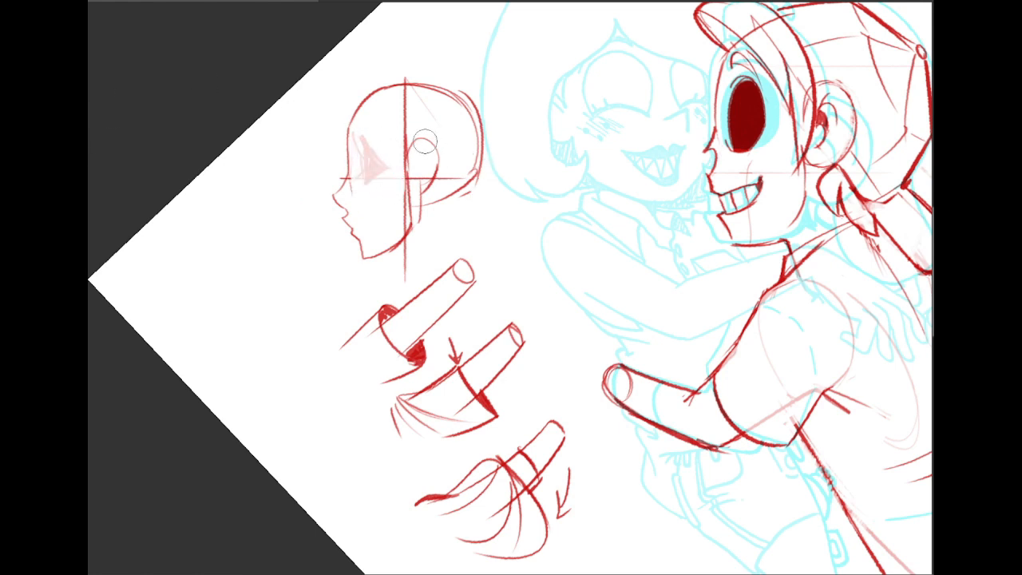
mouse_move(380, 104)
mouse_down()
mouse_move(351, 144)
mouse_move(351, 243)
mouse_move(443, 204)
mouse_move(368, 167)
mouse_move(373, 231)
mouse_move(351, 216)
mouse_up()
mouse_move(480, 118)
mouse_down()
mouse_move(412, 241)
mouse_move(382, 257)
mouse_move(394, 192)
mouse_move(339, 188)
mouse_move(421, 191)
mouse_move(402, 164)
mouse_move(412, 192)
mouse_up()
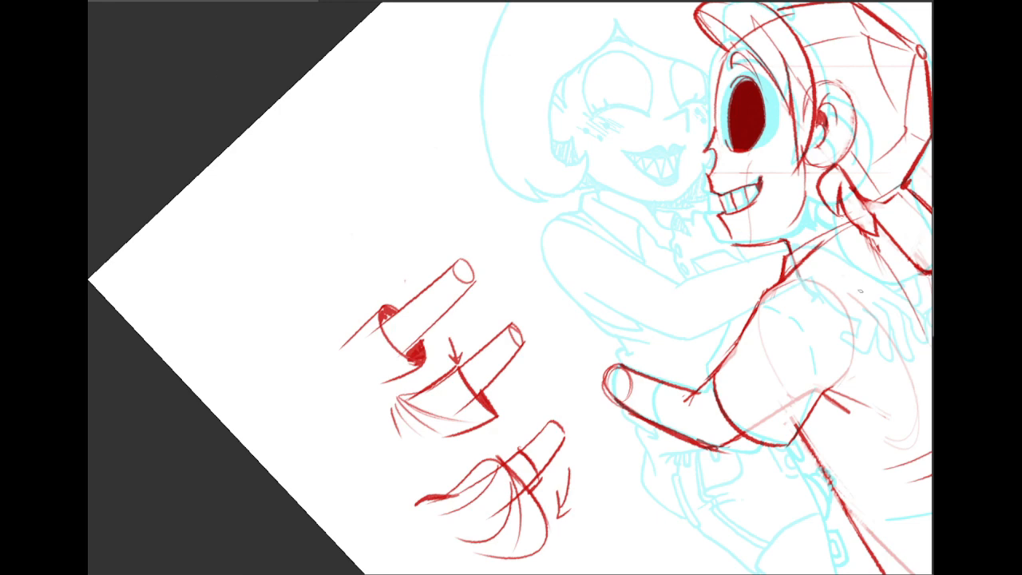
Redraw the lifting figure's rear jaw line, curving from the sideburn in front of the ear down to the chin.
mouse_move(607, 256)
mouse_down()
mouse_move(509, 352)
mouse_move(427, 312)
mouse_up()
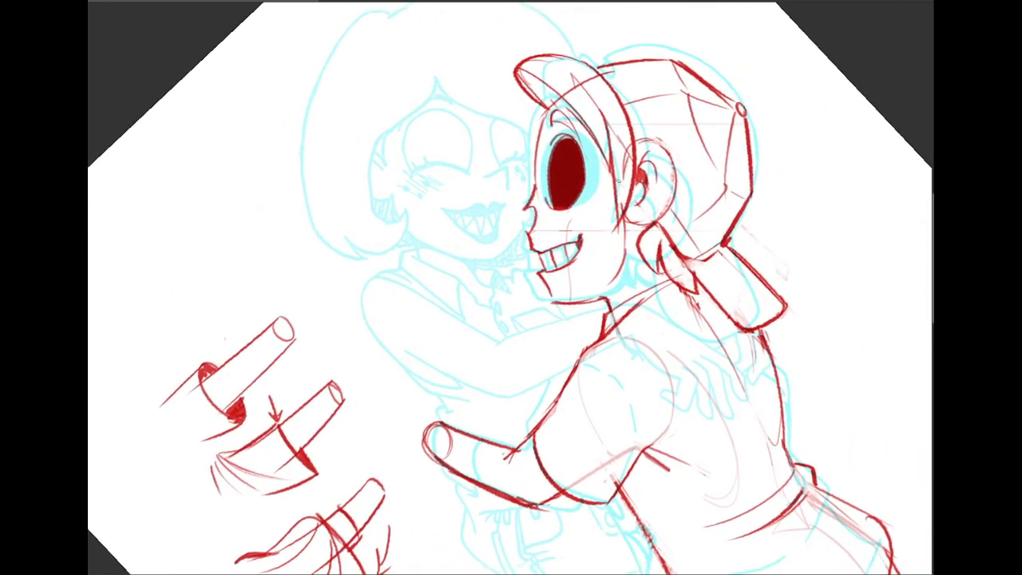
drag(620, 183, 618, 244)
key(ctrl+z)
drag(623, 187, 618, 255)
key(ctrl+z)
drag(623, 196, 623, 254)
mouse_move(623, 214)
mouse_down()
mouse_move(621, 261)
mouse_move(601, 292)
mouse_up()
mouse_move(790, 257)
mouse_down()
mouse_move(703, 142)
mouse_move(693, 71)
mouse_move(583, 32)
mouse_move(816, 107)
mouse_move(840, 261)
mouse_up()
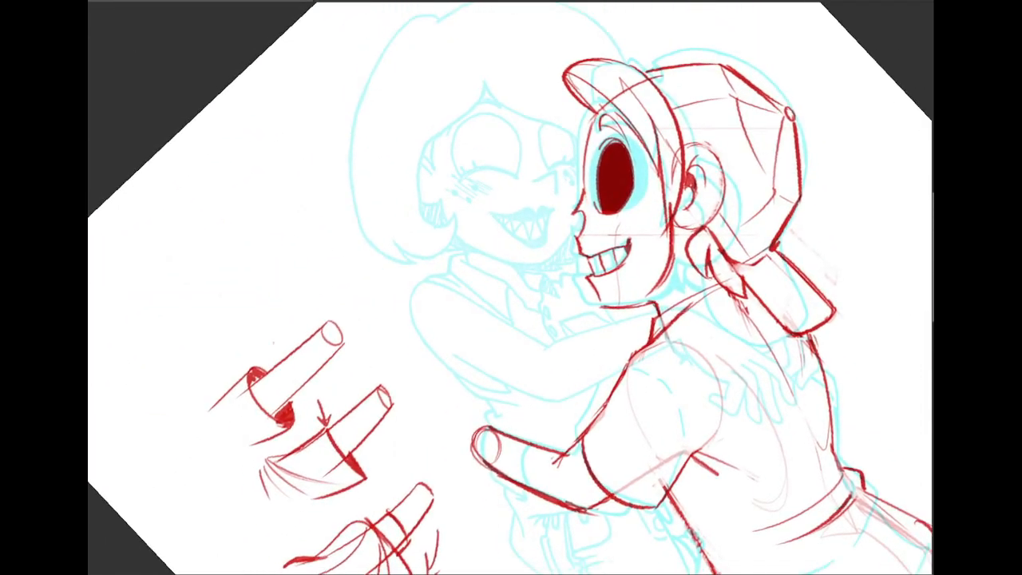
key(h)
mouse_move(591, 320)
mouse_down()
mouse_move(436, 243)
mouse_move(462, 223)
mouse_up()
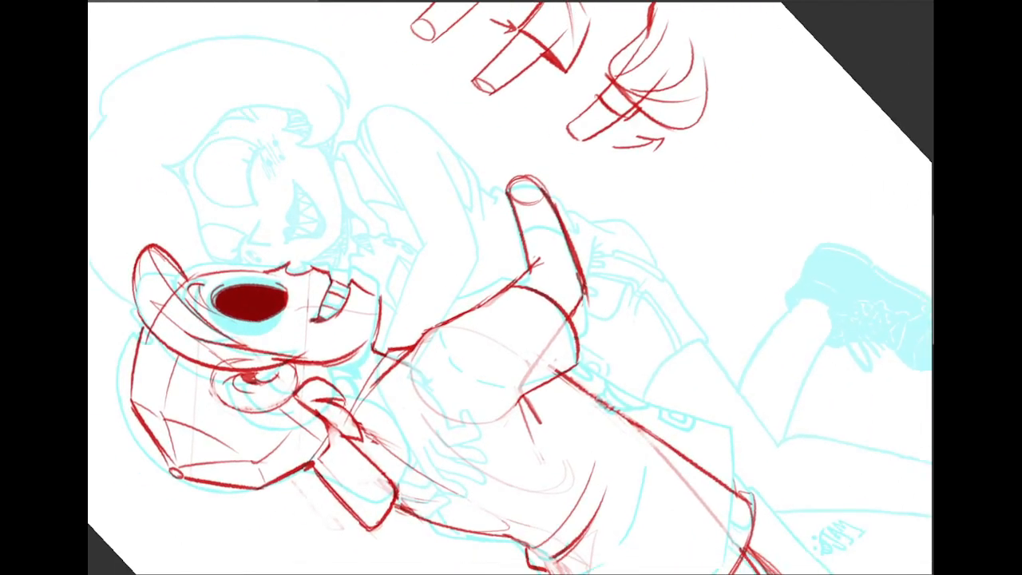
Apply a solid gray Color Overlay at 100% opacity to the layer holding the lifting figure's red redraw and sleeve examples.
drag(709, 297, 677, 441)
drag(631, 351, 676, 435)
drag(512, 333, 513, 365)
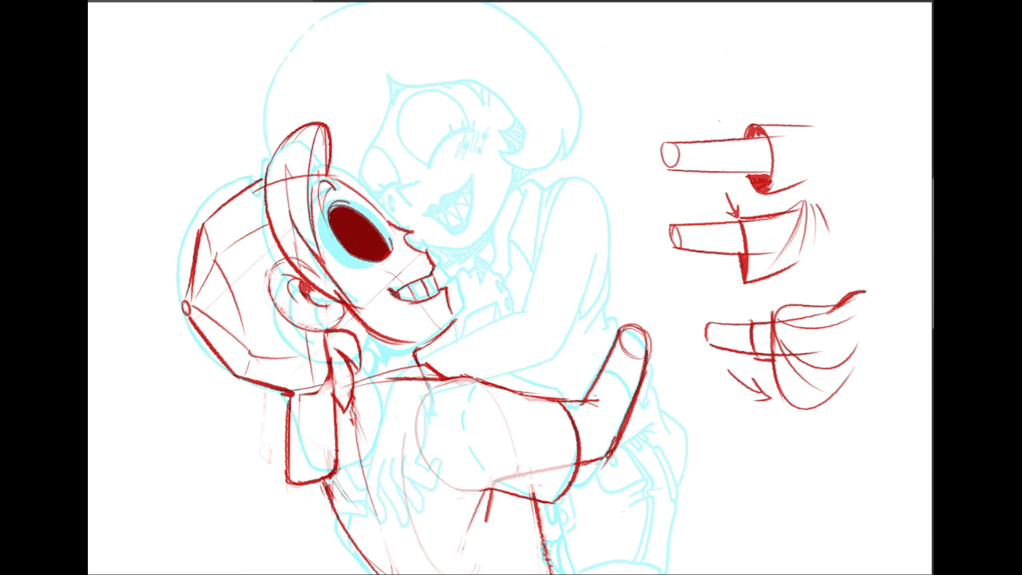
double_click(933, 155)
click(574, 416)
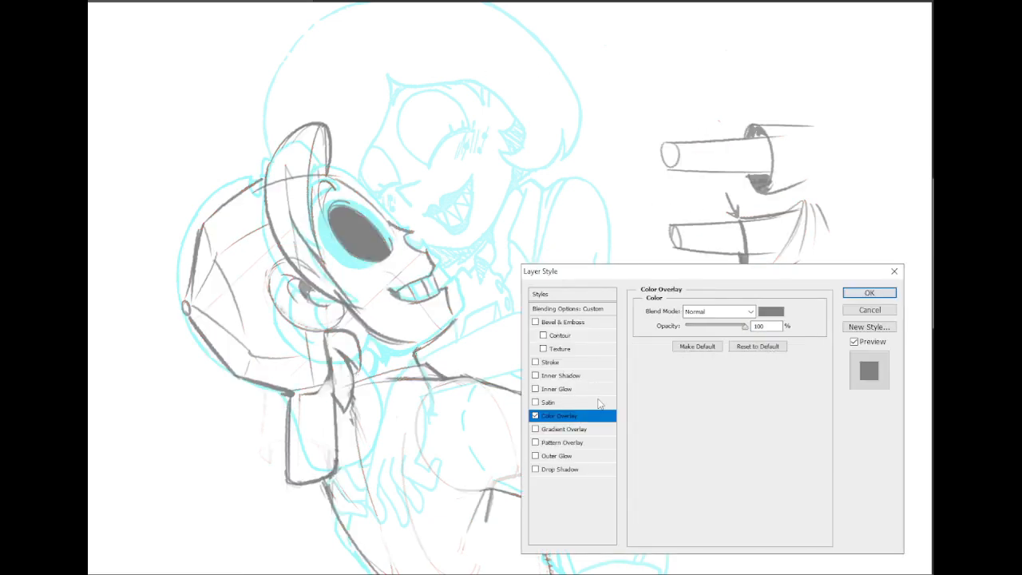
click(869, 293)
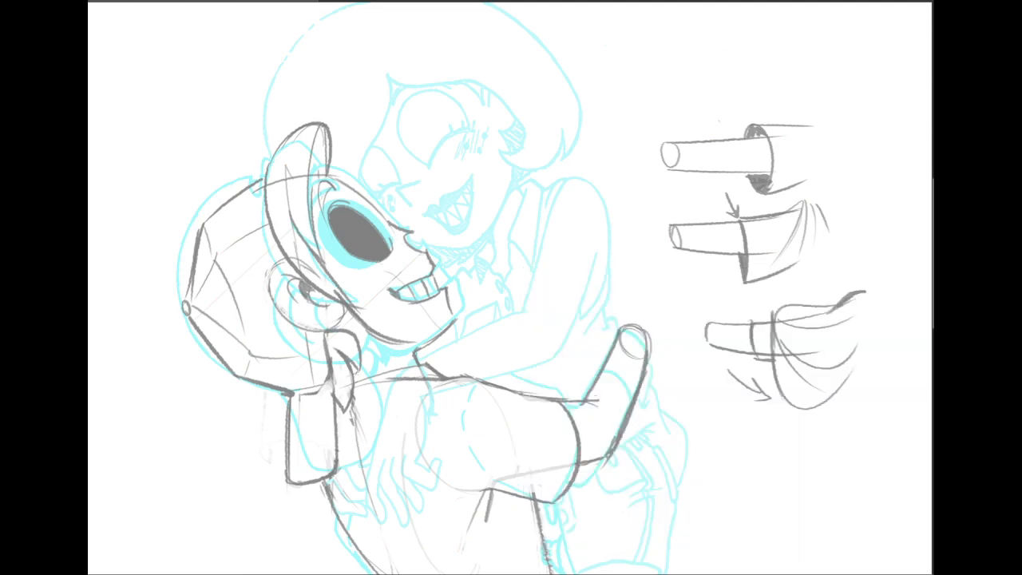
Sketch red guidelines for the lifted figure: a curve down the face, a curved torso centerline and a rising shoulder line.
scroll(471, 204, down, 5)
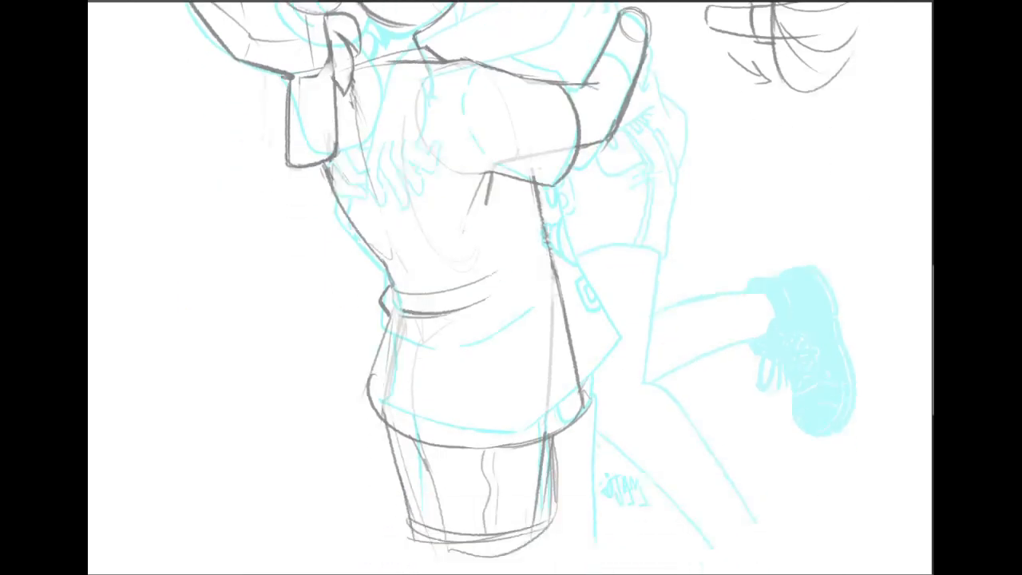
scroll(471, 204, up, 5)
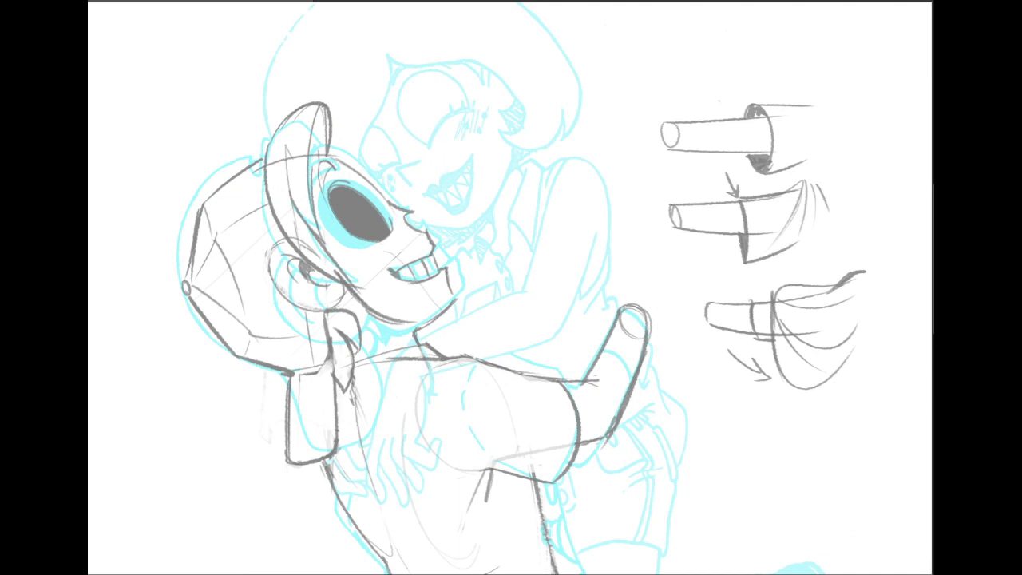
key(ctrl+minus)
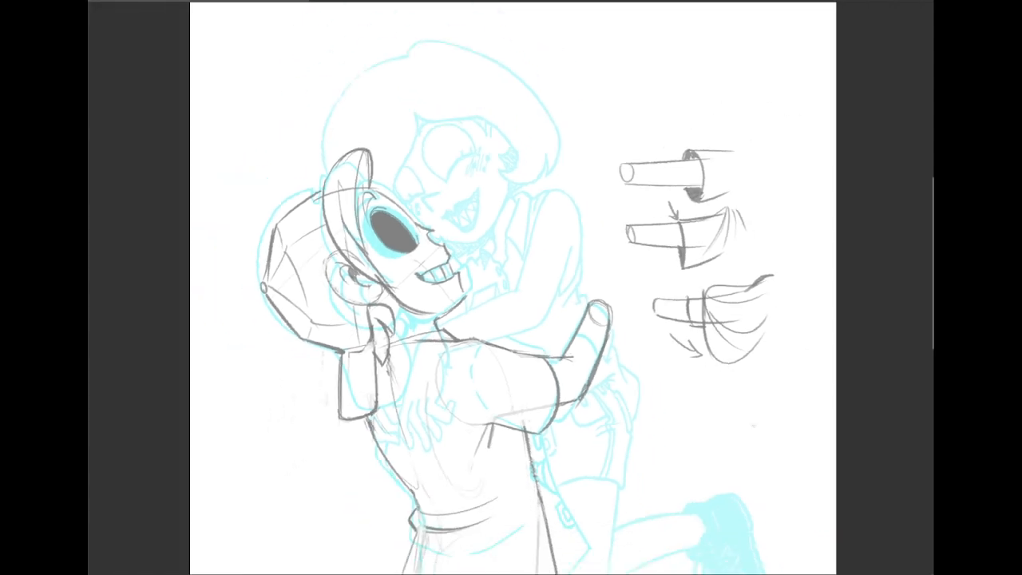
drag(394, 129, 435, 199)
drag(476, 262, 486, 369)
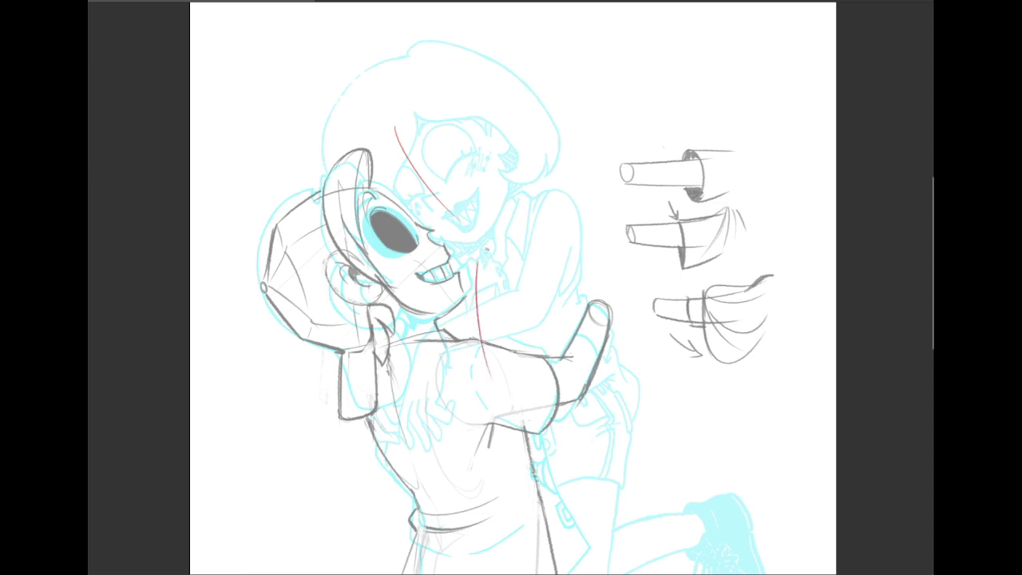
drag(454, 264, 569, 241)
mouse_move(867, 376)
mouse_down()
mouse_move(891, 275)
mouse_move(851, 291)
mouse_up()
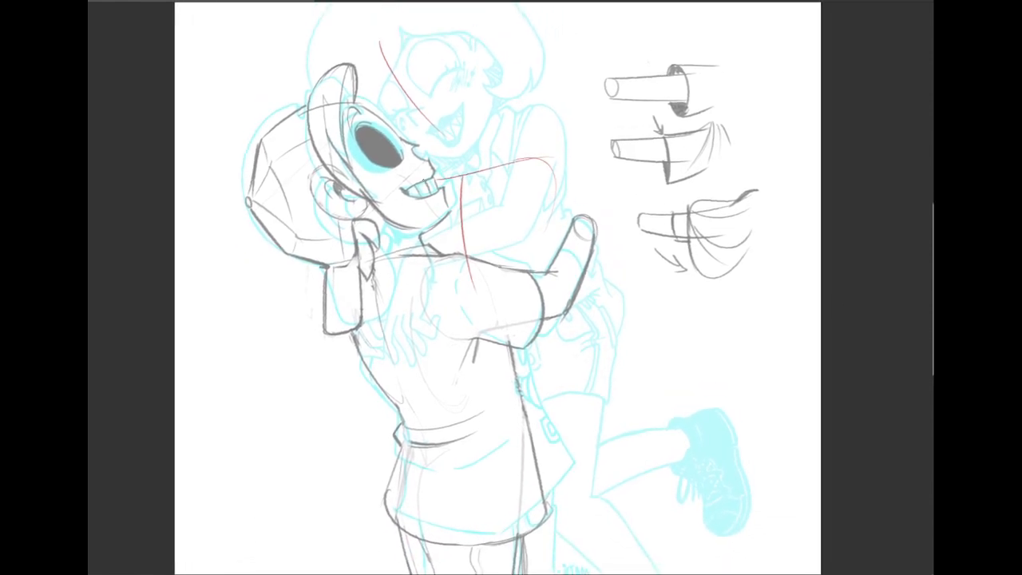
Draw the lifted figure's front torso edge in red, curving from the shoulder line down and inward to the waist.
drag(425, 180, 403, 217)
key(ctrl+z)
drag(428, 180, 403, 229)
key(ctrl+z)
mouse_move(408, 185)
mouse_down()
mouse_move(408, 252)
mouse_move(423, 305)
mouse_move(532, 382)
mouse_up()
key(ctrl+z)
drag(414, 284, 459, 348)
Draw the lifted figure's back edge down to the waist and add a large rounded pelvis shape beneath the torso.
drag(543, 166, 543, 290)
mouse_move(548, 227)
mouse_down()
mouse_move(542, 276)
mouse_move(577, 337)
mouse_up()
drag(545, 299, 592, 345)
key(ctrl+z)
mouse_move(540, 283)
mouse_down()
mouse_move(579, 326)
mouse_move(587, 411)
mouse_move(576, 418)
mouse_up()
mouse_move(463, 349)
mouse_down()
mouse_move(491, 428)
mouse_move(604, 393)
mouse_up()
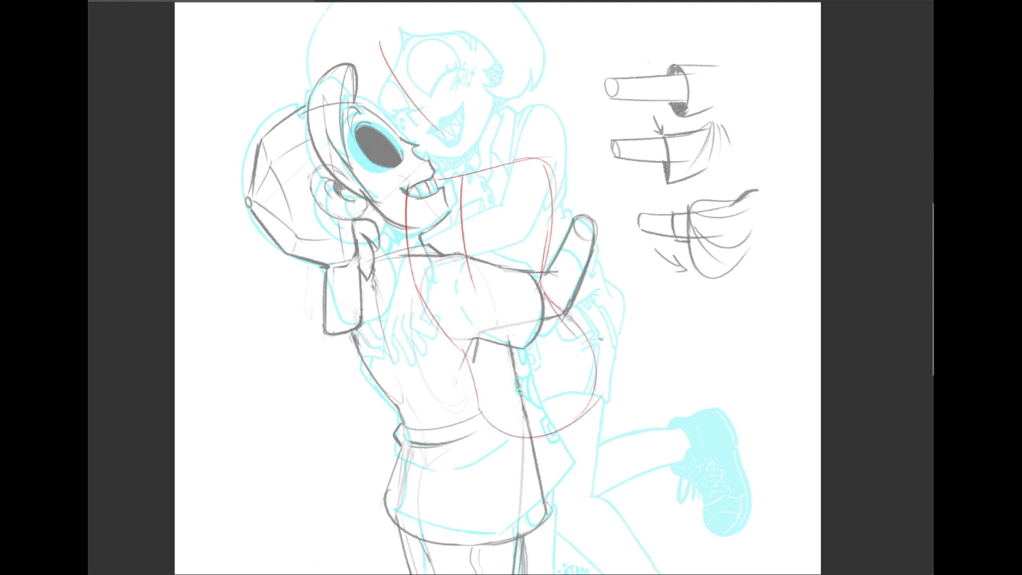
Select the lifted figure's red torso and pelvis sketch, rotate it slightly counterclockwise and move it up.
mouse_move(355, 250)
mouse_down()
mouse_move(472, 167)
mouse_move(647, 349)
mouse_move(359, 292)
mouse_up()
key(ctrl+t)
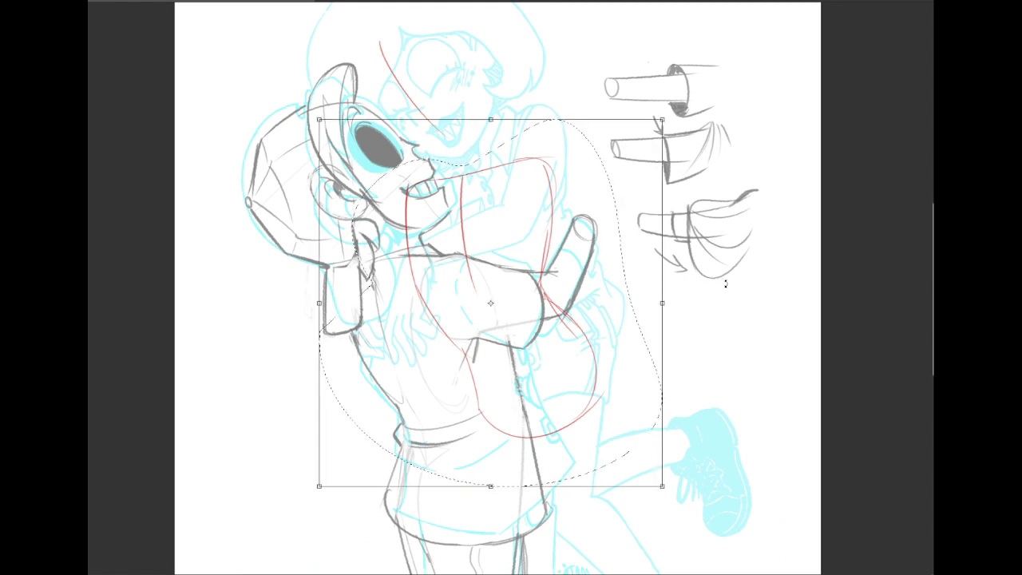
mouse_move(675, 239)
mouse_down()
mouse_move(709, 216)
mouse_move(585, 253)
mouse_up()
drag(478, 273, 452, 145)
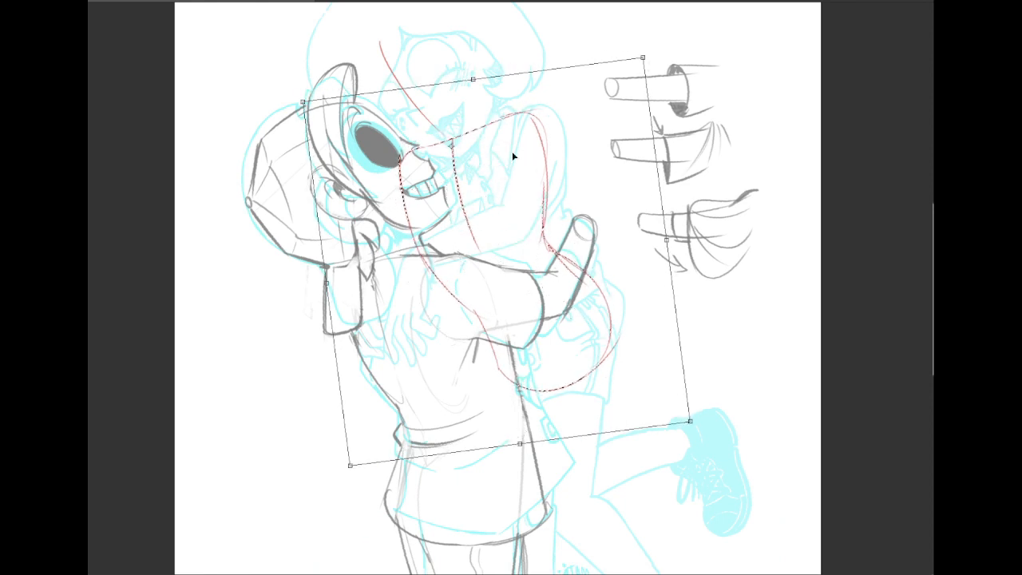
drag(802, 194, 787, 223)
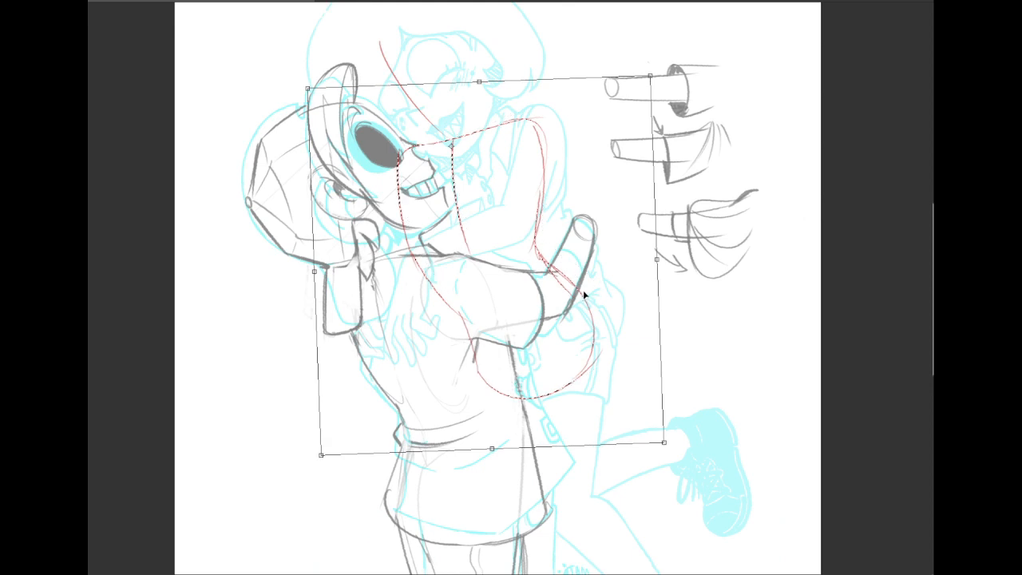
key(Return)
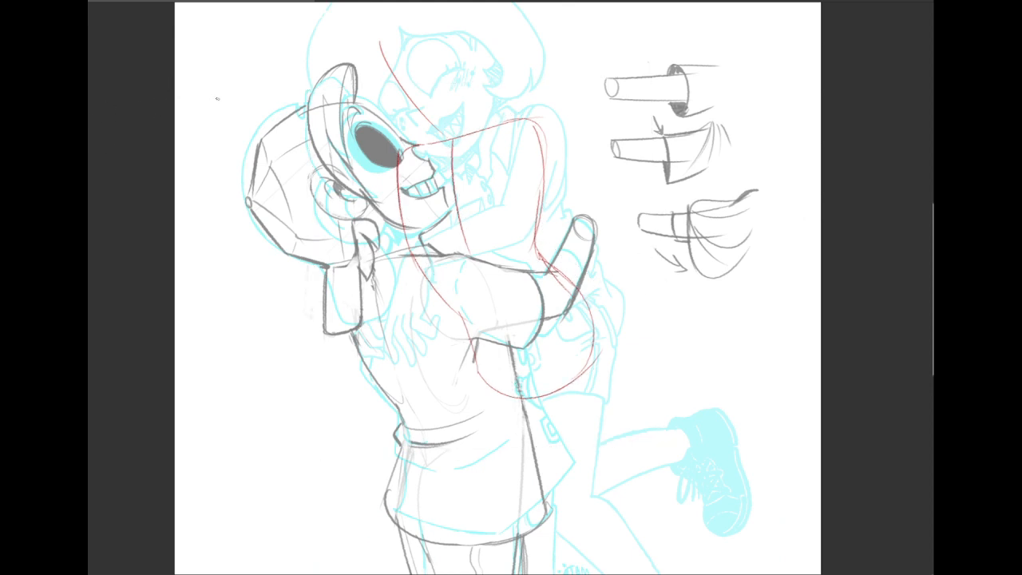
drag(739, 273, 714, 201)
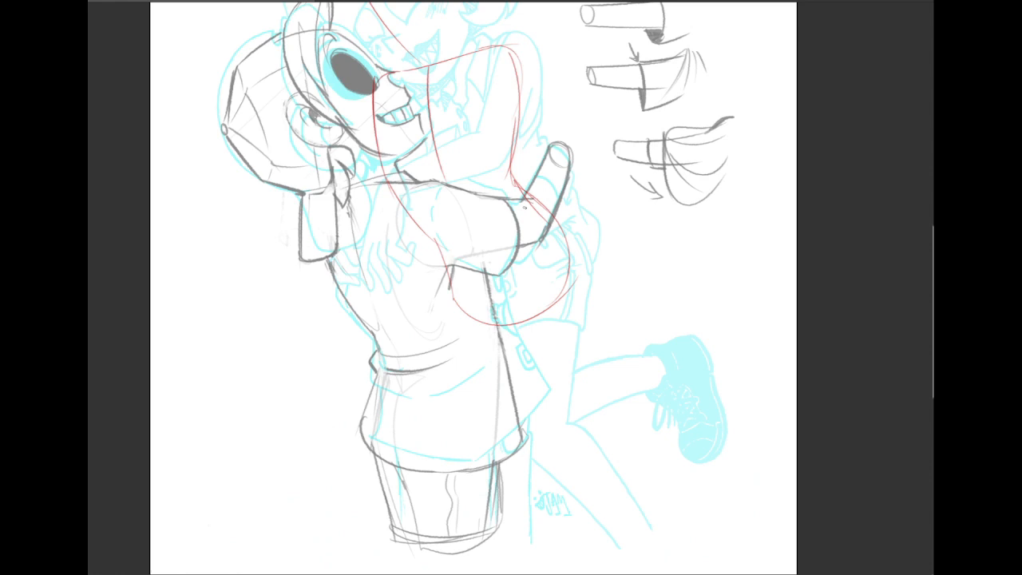
mouse_move(511, 288)
mouse_down()
mouse_move(468, 267)
mouse_move(509, 429)
mouse_move(535, 379)
mouse_up()
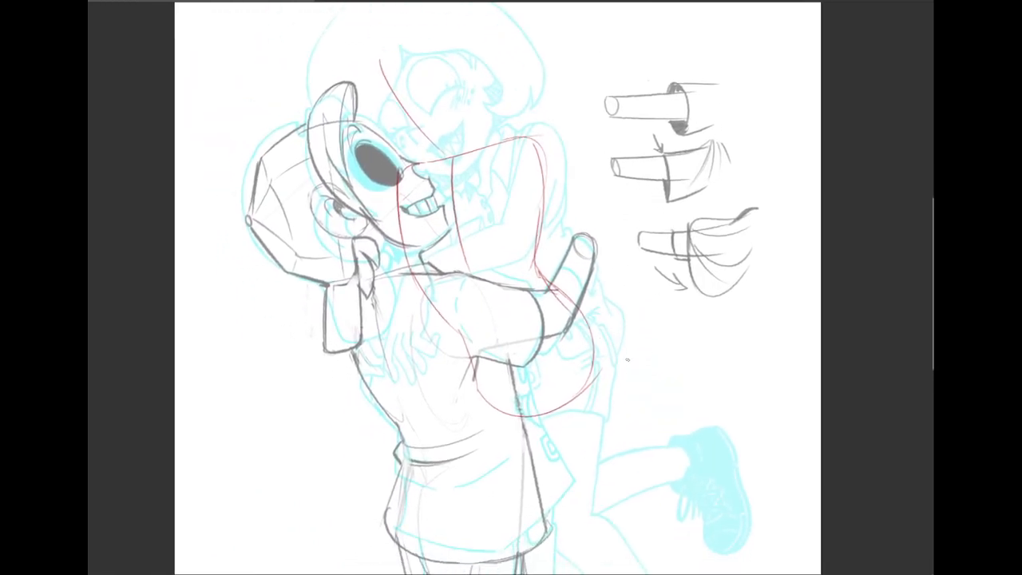
drag(511, 287, 535, 278)
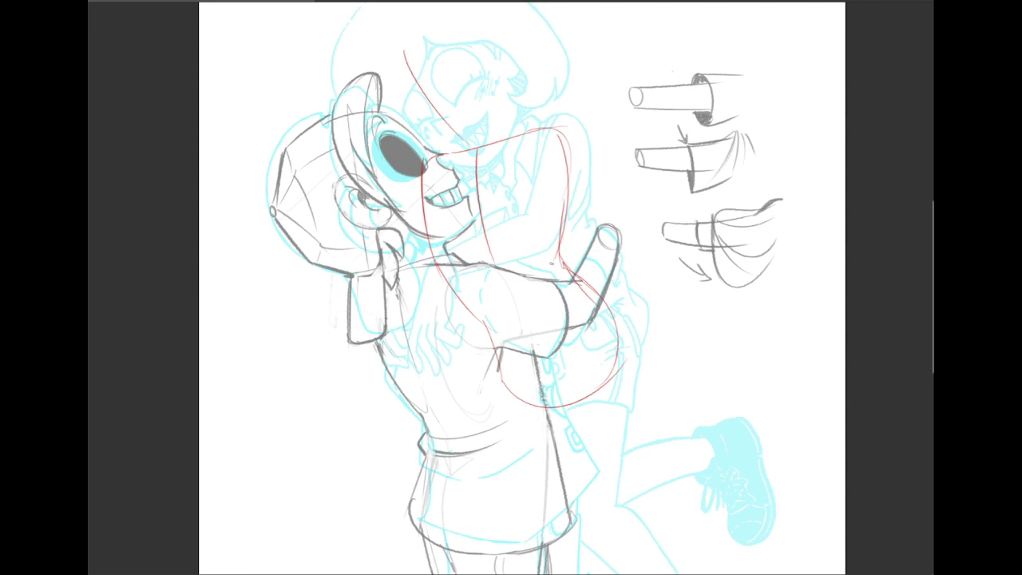
mouse_move(527, 273)
mouse_down()
mouse_move(555, 248)
mouse_move(569, 285)
mouse_up()
mouse_move(533, 268)
mouse_down()
mouse_move(546, 278)
mouse_move(575, 264)
mouse_move(569, 234)
mouse_move(586, 329)
mouse_up()
key(ctrl+z)
key(ctrl+z)
key(ctrl+z)
scroll(893, 378, down, 2)
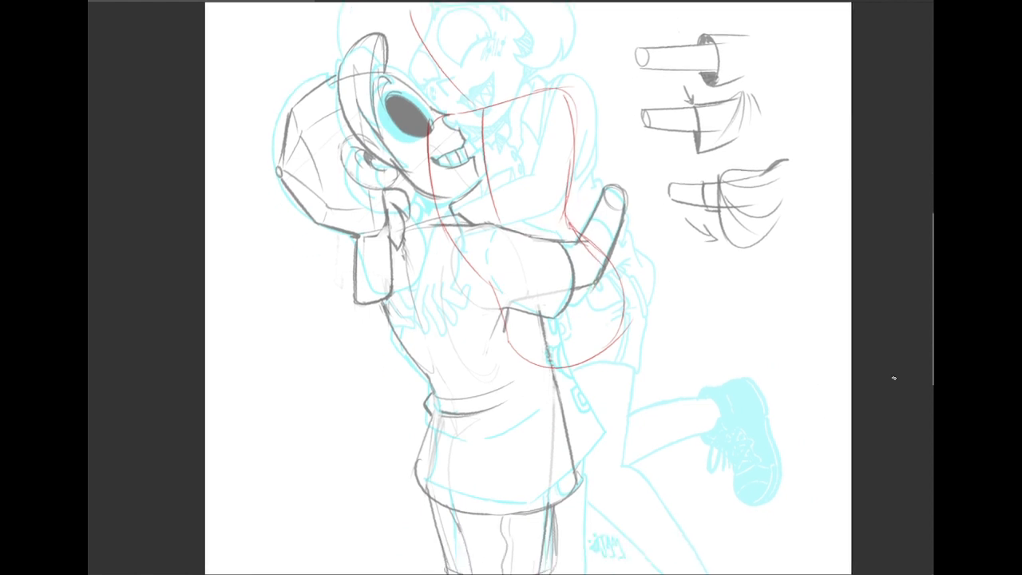
scroll(659, 370, up, 3)
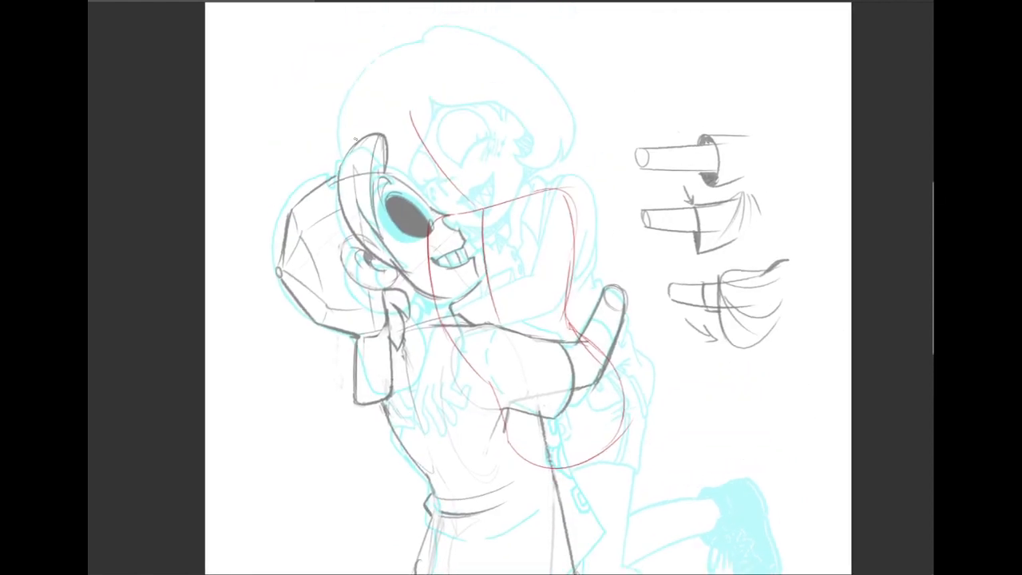
scroll(840, 372, down, 4)
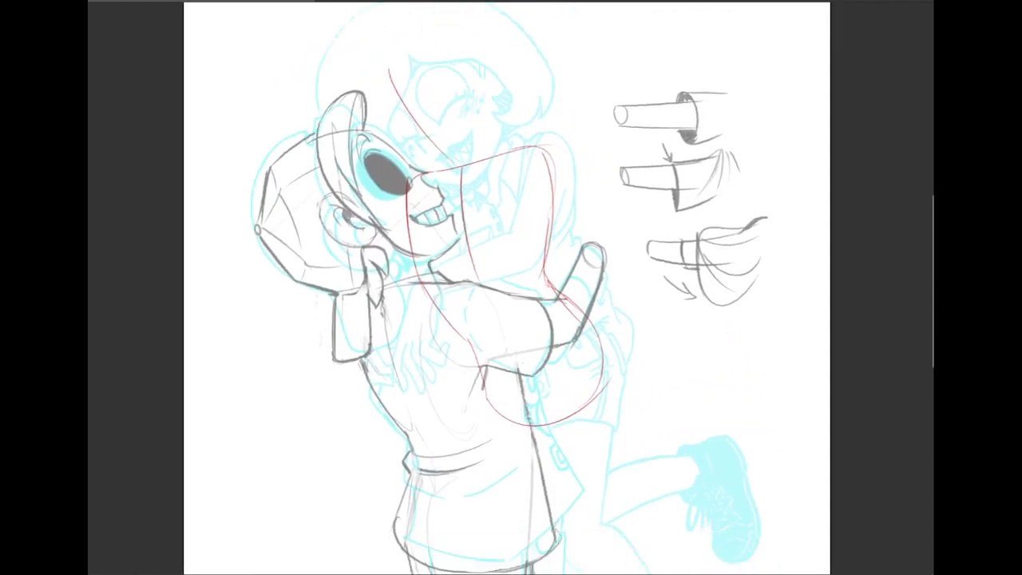
mouse_move(539, 205)
mouse_down()
mouse_move(511, 205)
mouse_move(507, 283)
mouse_up()
drag(510, 236, 484, 407)
key(ctrl+z)
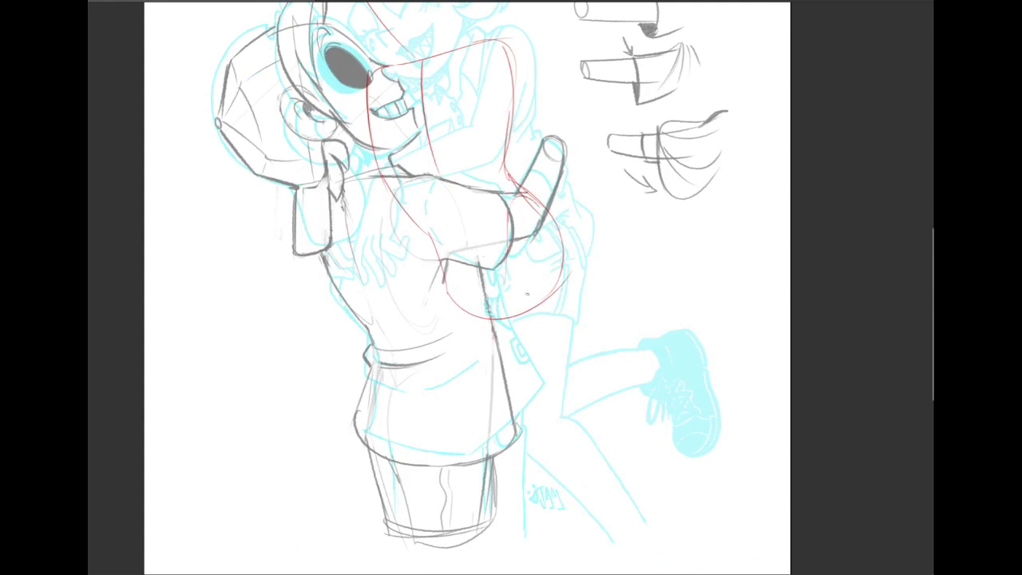
Draw the lifted figure's tapering thigh from the pelvis down to a rounded knee, and add the other thigh's outer line.
mouse_move(495, 305)
mouse_down()
mouse_move(507, 434)
mouse_move(537, 449)
mouse_up()
drag(565, 228, 550, 341)
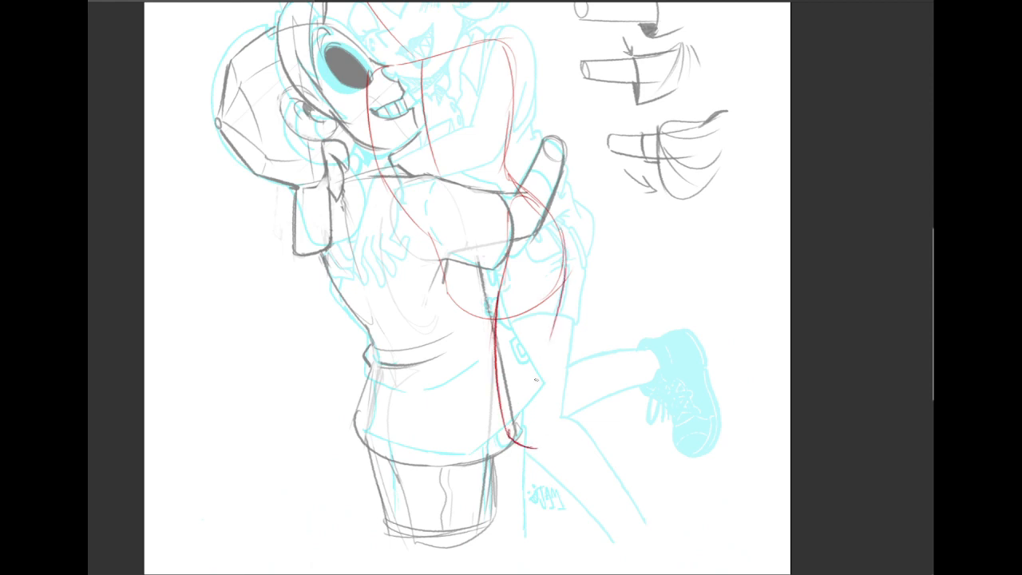
mouse_move(565, 284)
mouse_down()
mouse_move(551, 404)
mouse_move(525, 448)
mouse_up()
key(ctrl+z)
drag(566, 289, 540, 423)
mouse_move(554, 333)
mouse_down()
mouse_move(543, 388)
mouse_move(507, 441)
mouse_up()
drag(511, 240, 551, 364)
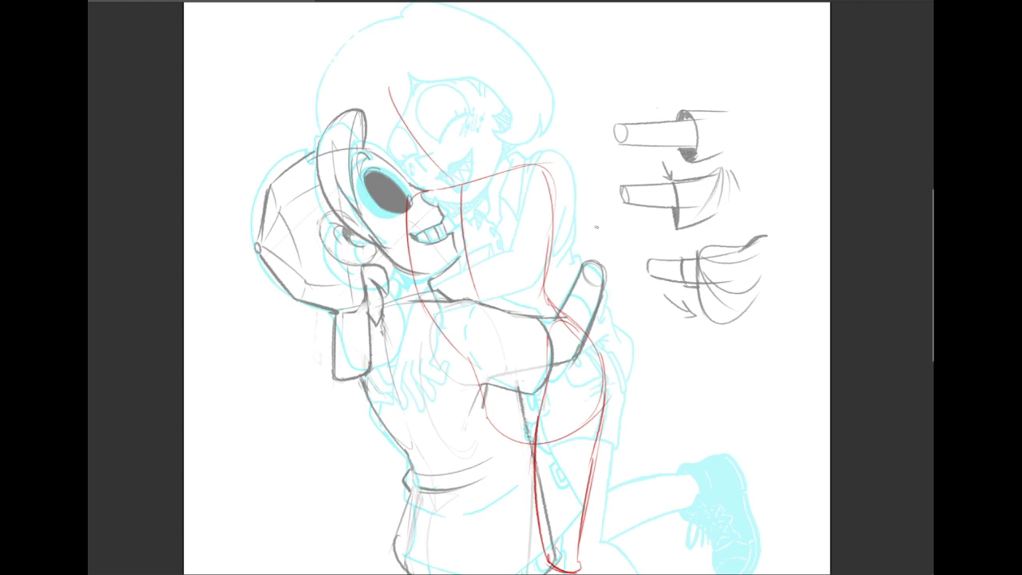
mouse_move(558, 359)
mouse_down()
mouse_move(572, 324)
mouse_move(567, 222)
mouse_move(623, 219)
mouse_up()
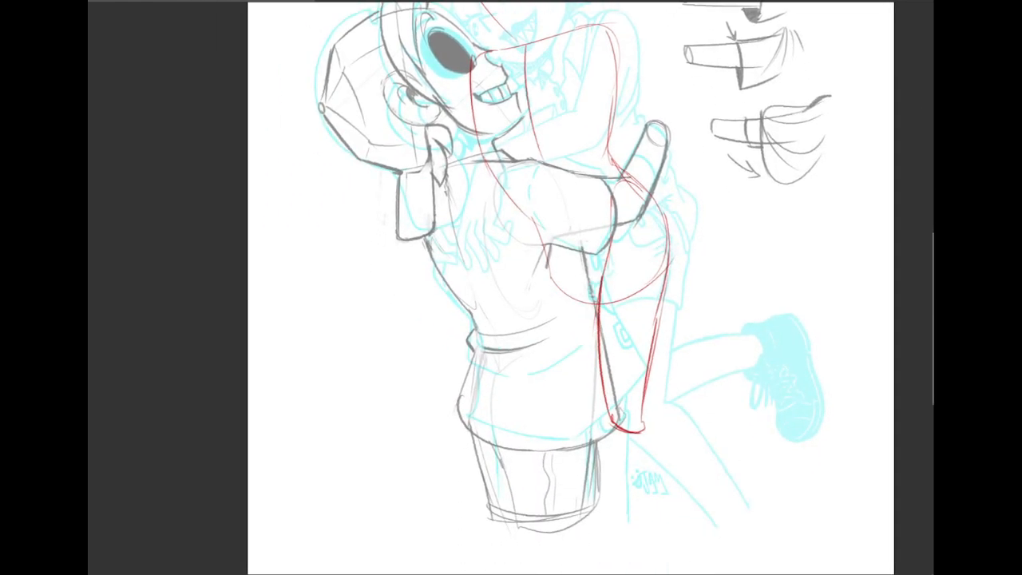
scroll(851, 333, right, 3)
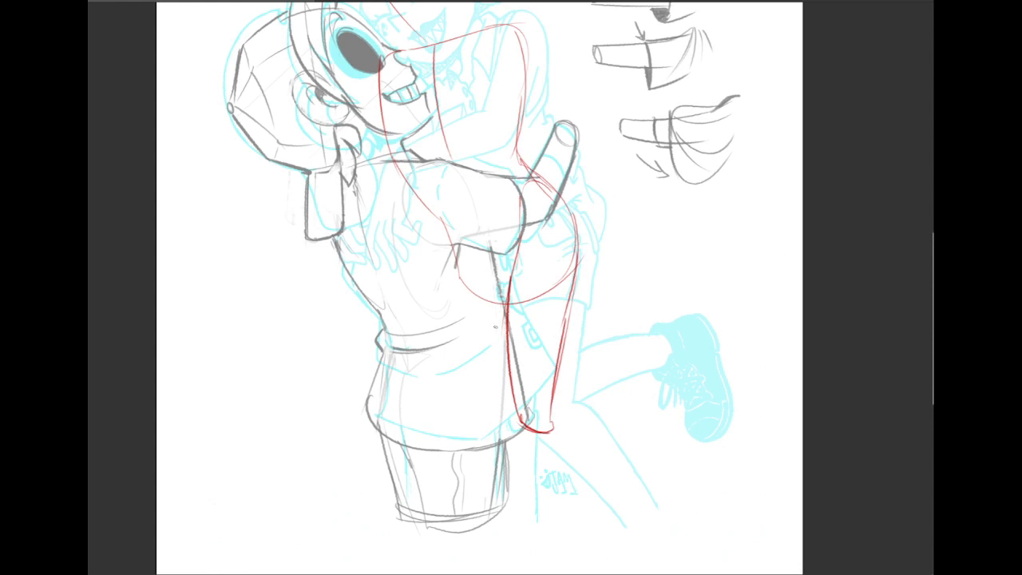
drag(462, 286, 492, 385)
Choose the soft 46 px brush and paint a small gesture figure's round head, shoulders, tapering torso and hip curve in the blank area.
click(118, 2)
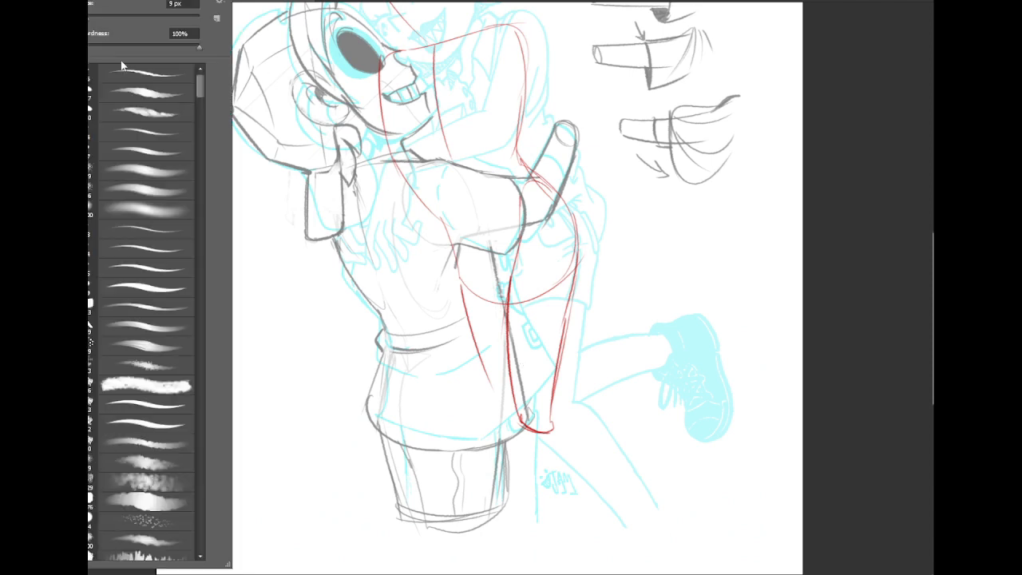
click(161, 190)
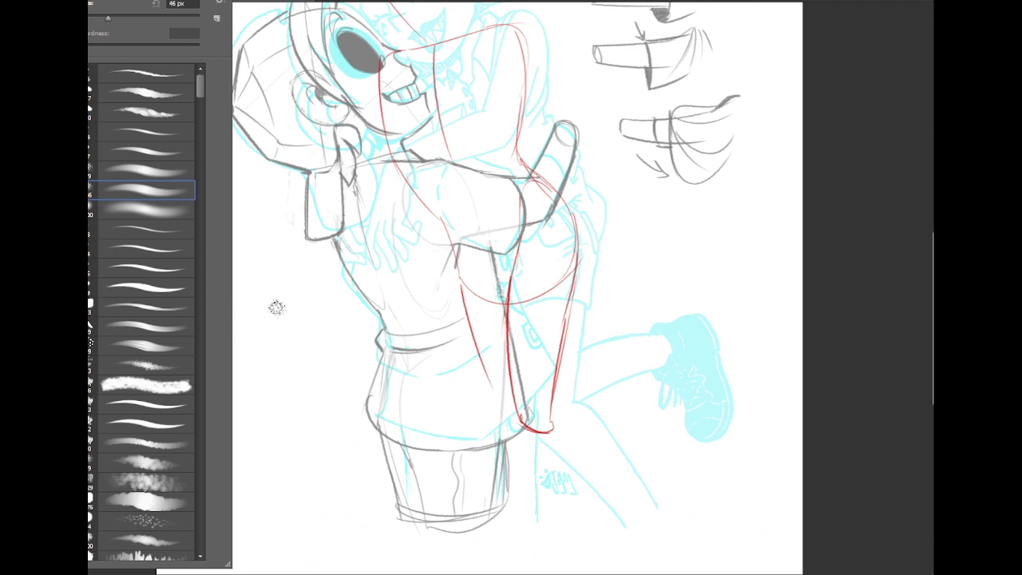
drag(275, 307, 271, 304)
mouse_move(236, 347)
mouse_down()
mouse_move(255, 366)
mouse_move(279, 361)
mouse_move(262, 349)
mouse_move(312, 336)
mouse_move(306, 391)
mouse_up()
mouse_move(240, 339)
mouse_down()
mouse_move(251, 376)
mouse_move(297, 440)
mouse_up()
mouse_move(313, 381)
mouse_down()
mouse_move(344, 425)
mouse_move(303, 472)
mouse_up()
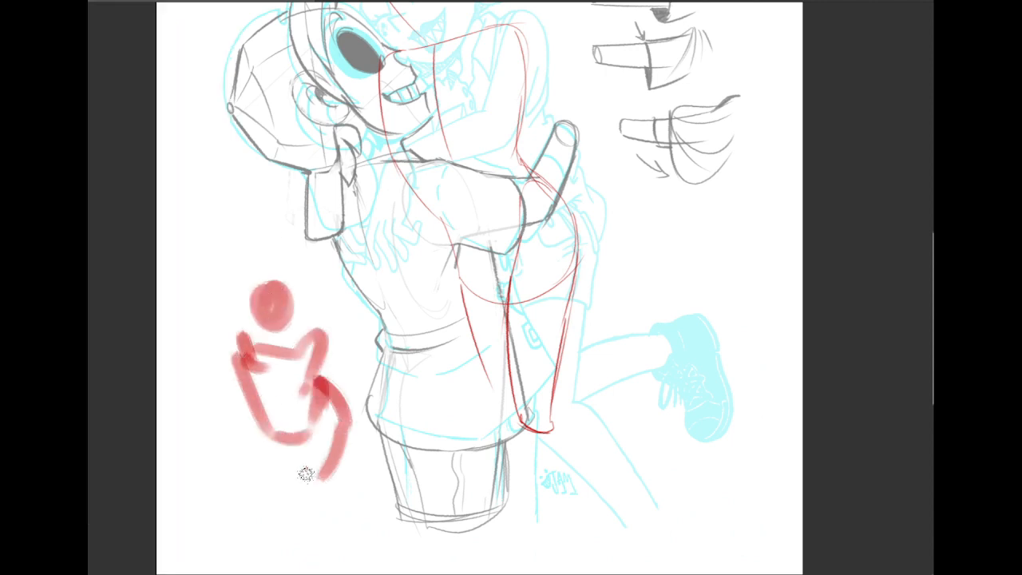
Extend the small gesture figure with a pointed lower body, a bent arm and a heavy V shape across the chest.
mouse_move(269, 441)
mouse_down()
mouse_move(304, 507)
mouse_move(339, 462)
mouse_move(296, 482)
mouse_up()
drag(252, 425, 256, 416)
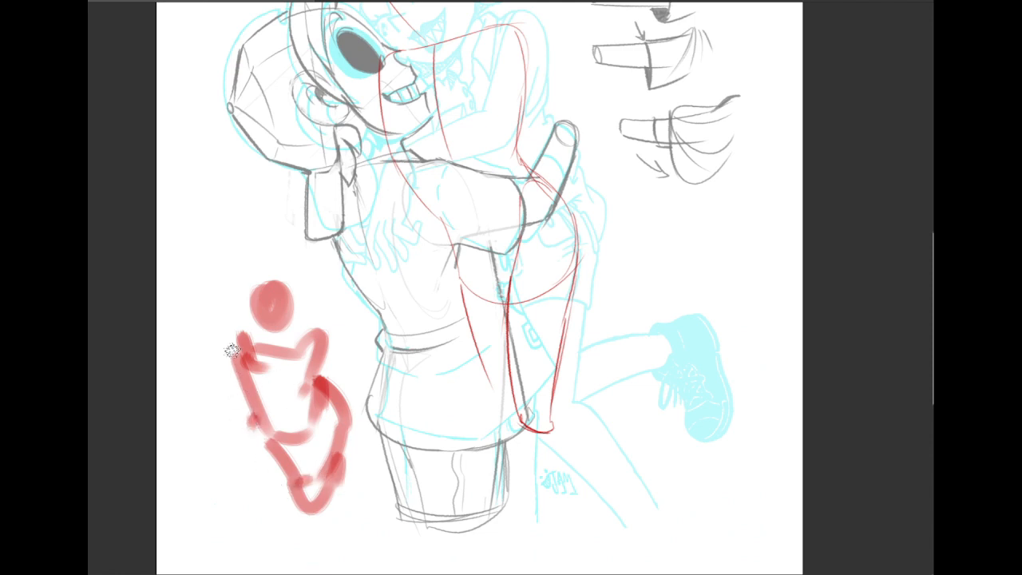
mouse_move(241, 349)
mouse_down()
mouse_move(212, 360)
mouse_move(210, 403)
mouse_move(246, 369)
mouse_up()
mouse_move(317, 346)
mouse_down()
mouse_move(213, 344)
mouse_move(208, 326)
mouse_move(262, 354)
mouse_move(252, 357)
mouse_move(287, 385)
mouse_move(299, 360)
mouse_up()
mouse_move(256, 407)
mouse_down()
mouse_move(275, 479)
mouse_move(321, 530)
mouse_move(340, 459)
mouse_up()
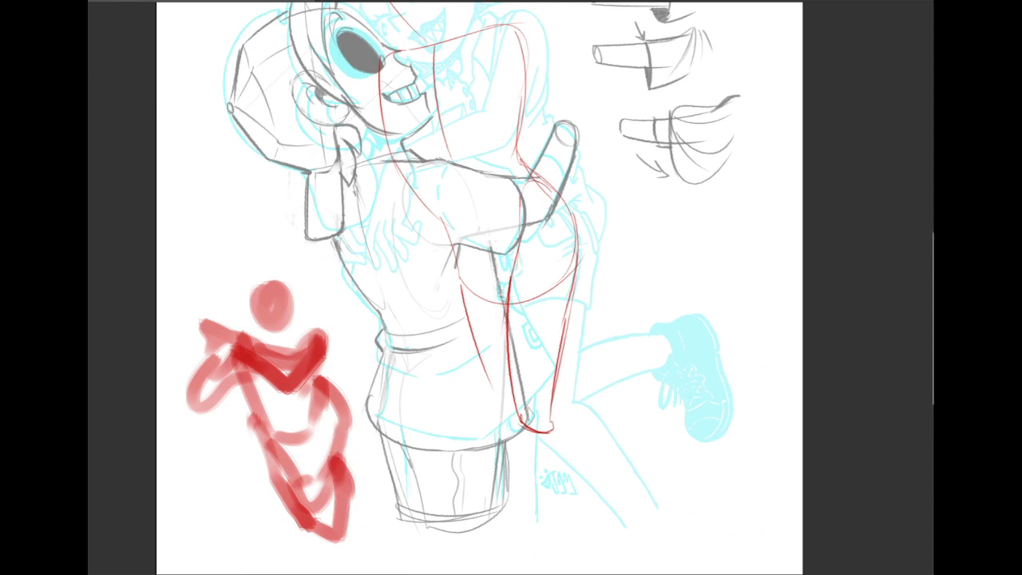
Erase the entire small gesture figure beside the main drawing.
mouse_move(198, 293)
mouse_down()
mouse_move(357, 367)
mouse_move(362, 393)
mouse_move(314, 559)
mouse_move(160, 302)
mouse_up()
key(Delete)
key(ctrl+d)
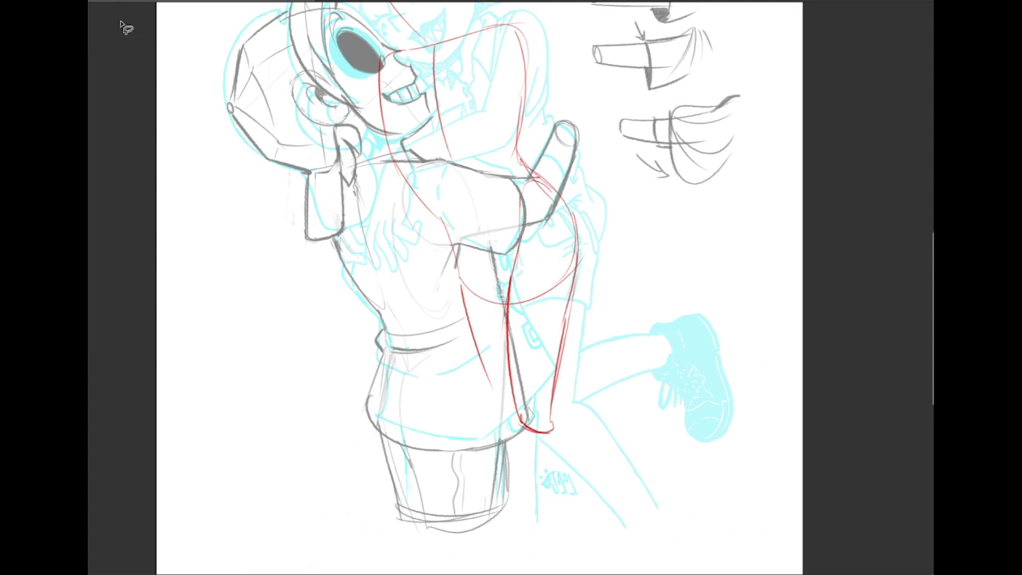
Switch to the textured 20 px brush and try a diagonal lower-leg line from the lifted figure's red knee.
click(94, 3)
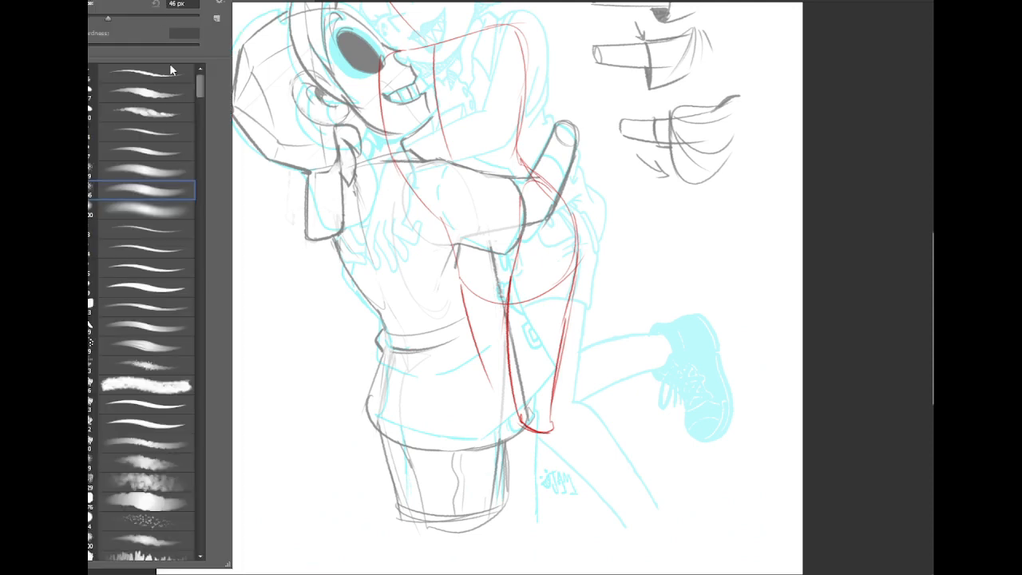
click(166, 109)
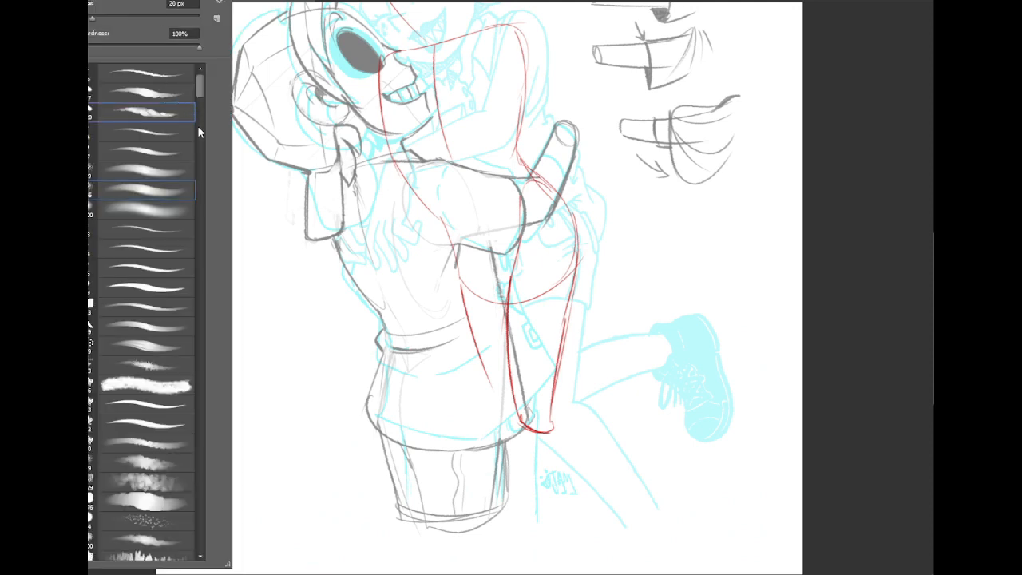
mouse_move(671, 286)
mouse_down()
mouse_move(641, 322)
mouse_move(650, 328)
mouse_up()
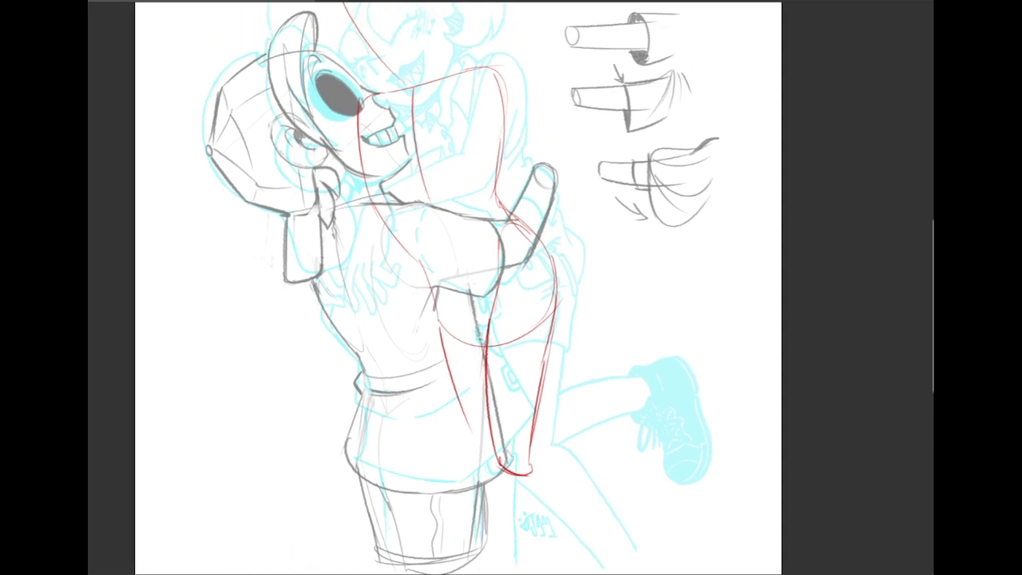
drag(920, 475, 910, 432)
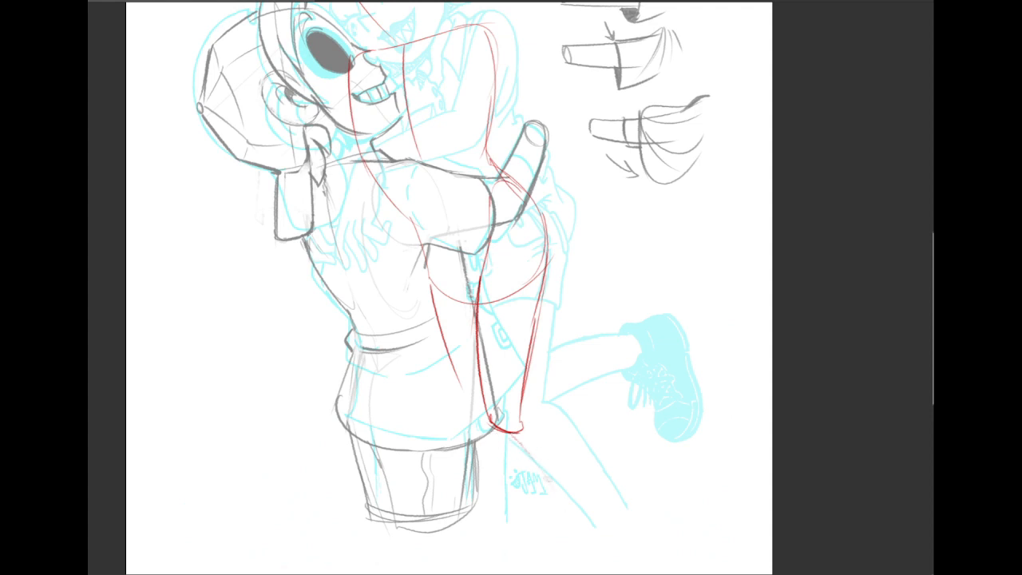
drag(501, 429, 552, 484)
key(ctrl+z)
scroll(449, 287, right, 1)
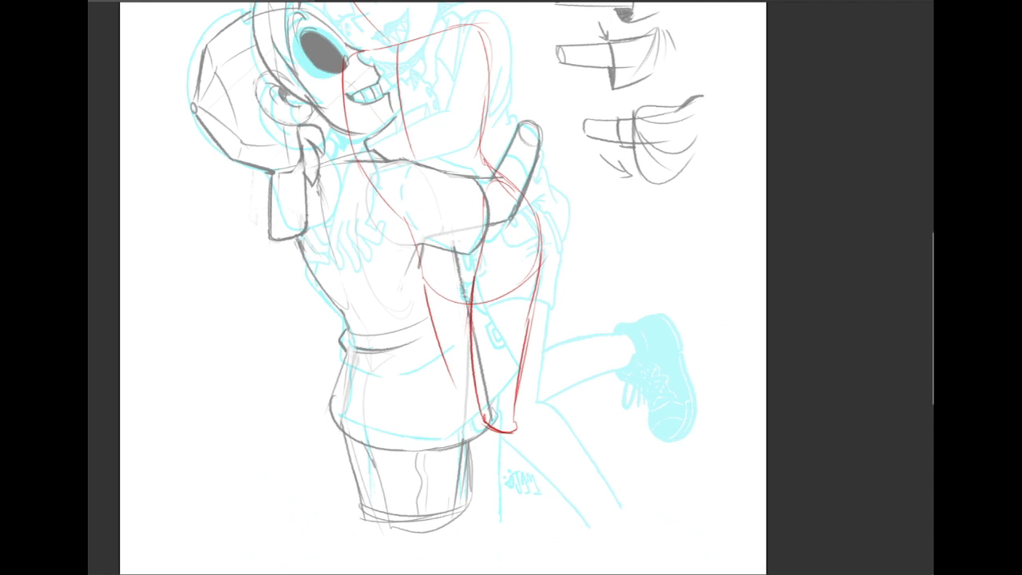
Sketch the lifted figure's lower leg slanting down from the knee, with a curved calf, a narrow foot and a line across the ankle.
drag(929, 423, 1018, 565)
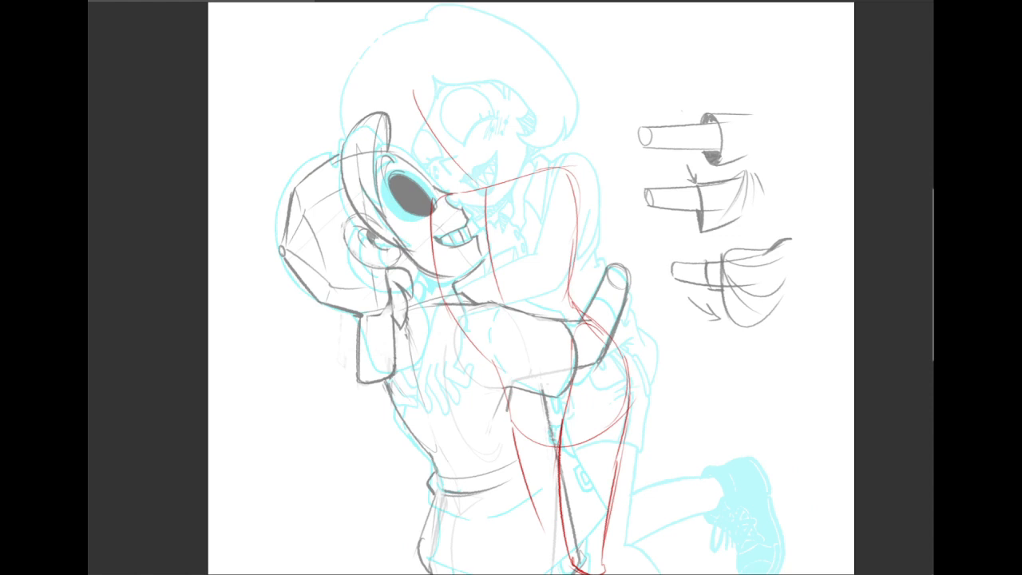
drag(575, 447, 493, 304)
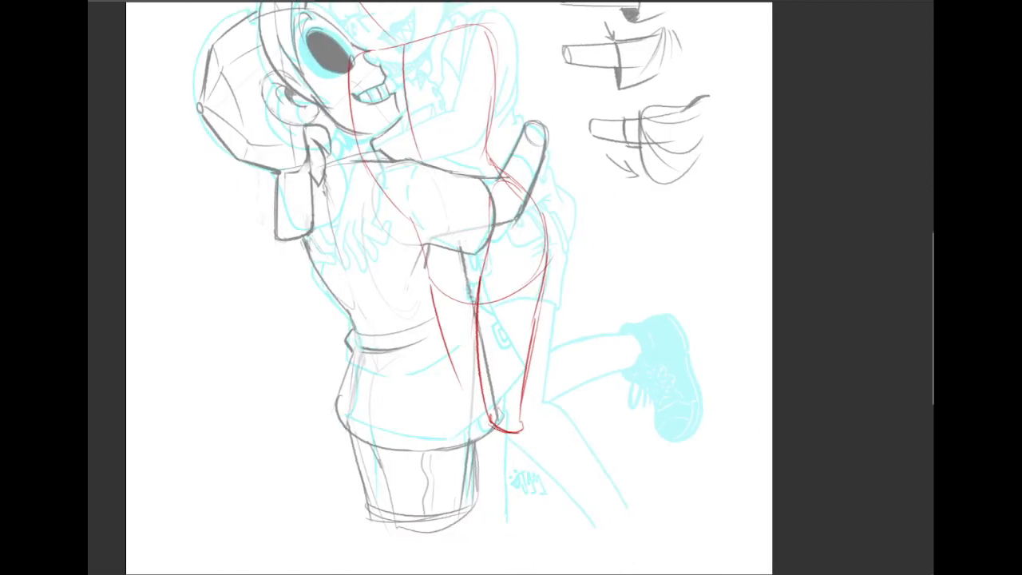
mouse_move(496, 430)
mouse_down()
mouse_move(573, 491)
mouse_move(596, 532)
mouse_up()
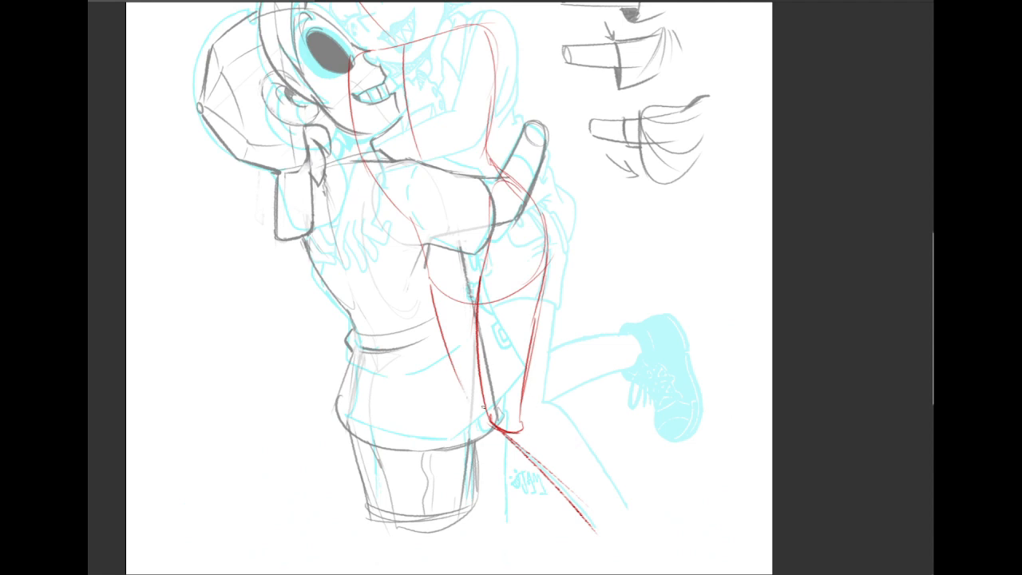
mouse_move(529, 391)
mouse_down()
mouse_move(524, 408)
mouse_move(558, 416)
mouse_move(586, 466)
mouse_up()
mouse_move(570, 429)
mouse_down()
mouse_move(611, 523)
mouse_move(570, 536)
mouse_up()
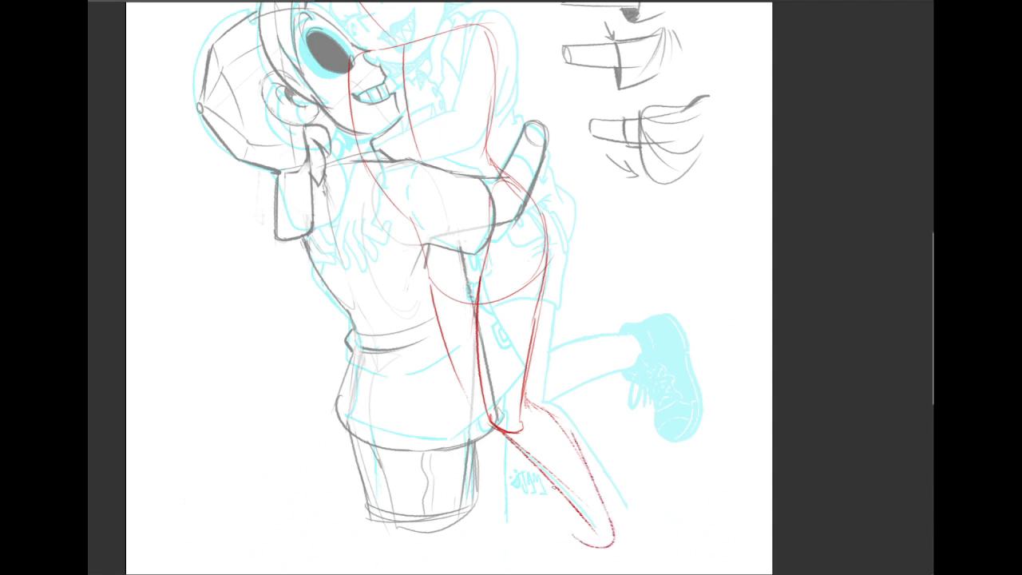
drag(553, 487, 598, 534)
drag(591, 532, 618, 544)
drag(555, 509, 623, 503)
Sketch the other knee with a lower leg kicked back horizontally and a small raised foot.
drag(477, 414, 504, 432)
mouse_move(481, 384)
mouse_down()
mouse_move(483, 427)
mouse_move(511, 378)
mouse_up()
drag(477, 388, 494, 431)
mouse_move(493, 379)
mouse_down()
mouse_move(578, 345)
mouse_move(532, 377)
mouse_move(560, 352)
mouse_move(549, 354)
mouse_move(594, 351)
mouse_up()
key(ctrl+z)
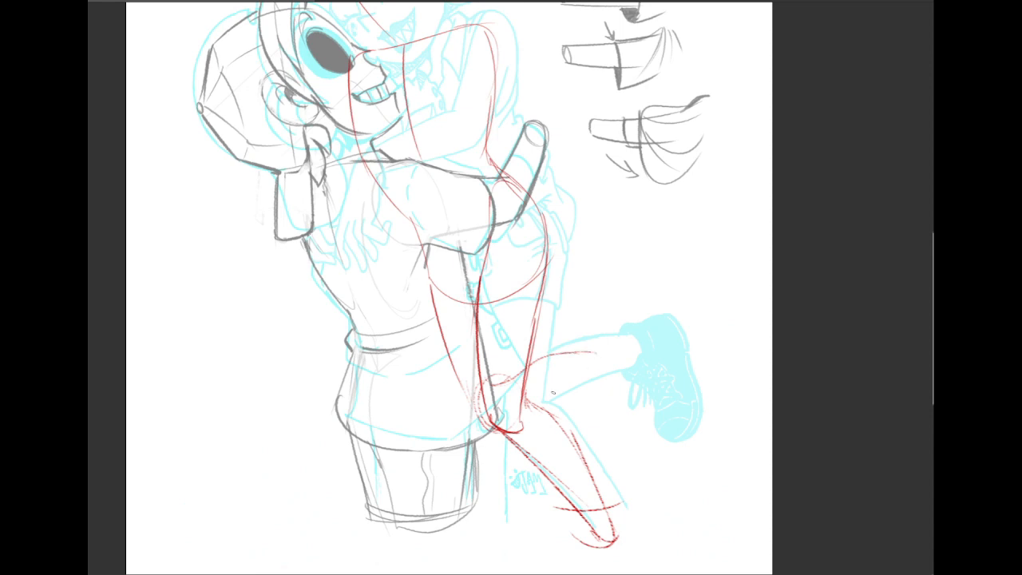
mouse_move(515, 419)
mouse_down()
mouse_move(600, 376)
mouse_move(593, 356)
mouse_move(603, 370)
mouse_move(525, 418)
mouse_move(607, 366)
mouse_move(592, 352)
mouse_move(602, 358)
mouse_move(607, 332)
mouse_move(610, 361)
mouse_move(607, 348)
mouse_move(587, 352)
mouse_move(602, 336)
mouse_move(615, 342)
mouse_move(600, 332)
mouse_move(622, 341)
mouse_move(639, 377)
mouse_move(626, 366)
mouse_move(603, 384)
mouse_move(618, 415)
mouse_move(644, 394)
mouse_move(620, 424)
mouse_move(644, 385)
mouse_move(627, 435)
mouse_up()
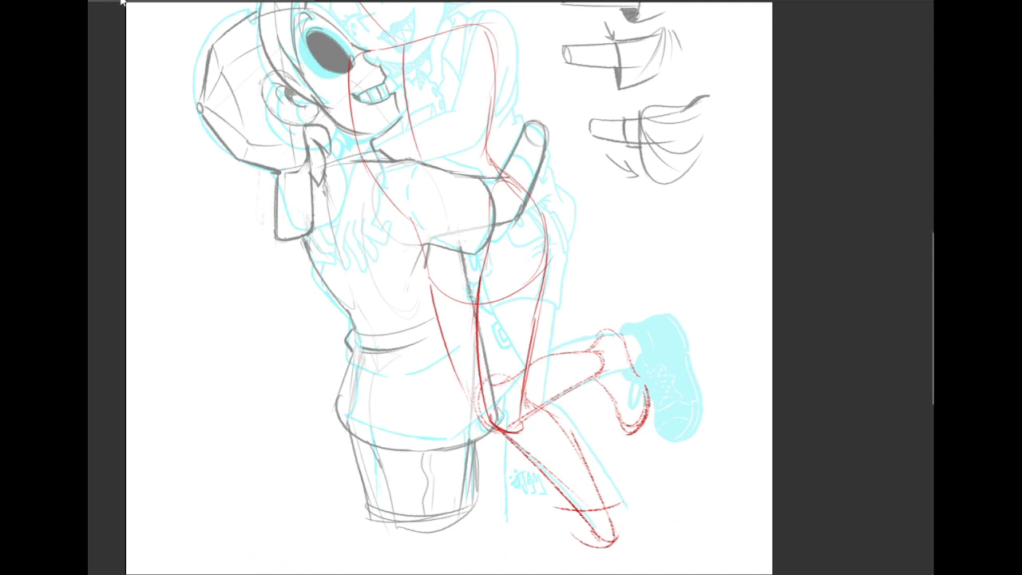
Erase both red lower legs and knees with a larger tip, keeping the upper thigh lines.
key(bracketright)
key(bracketright)
key(bracketright)
mouse_move(520, 399)
mouse_down()
mouse_move(484, 426)
mouse_move(539, 393)
mouse_move(618, 371)
mouse_move(587, 455)
mouse_move(640, 425)
mouse_move(593, 365)
mouse_up()
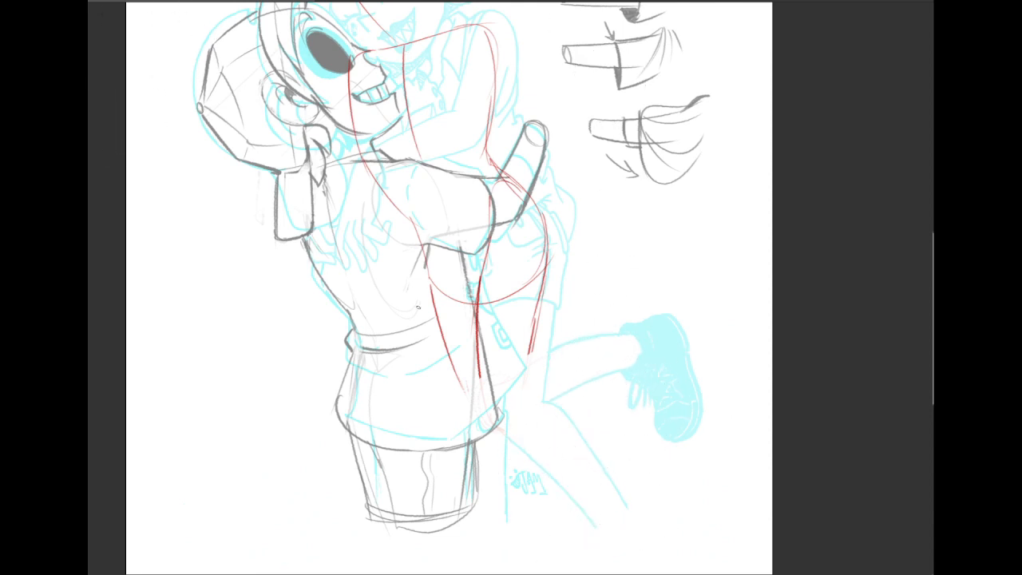
drag(519, 371, 522, 410)
key(ctrl+z)
drag(508, 359, 523, 409)
key(ctrl+z)
drag(501, 352, 510, 497)
key(ctrl+z)
Sketch the straight leg's thigh with a vertical back line and a tapering front line down to the knee.
drag(508, 270, 504, 395)
drag(503, 336, 507, 404)
drag(472, 366, 459, 433)
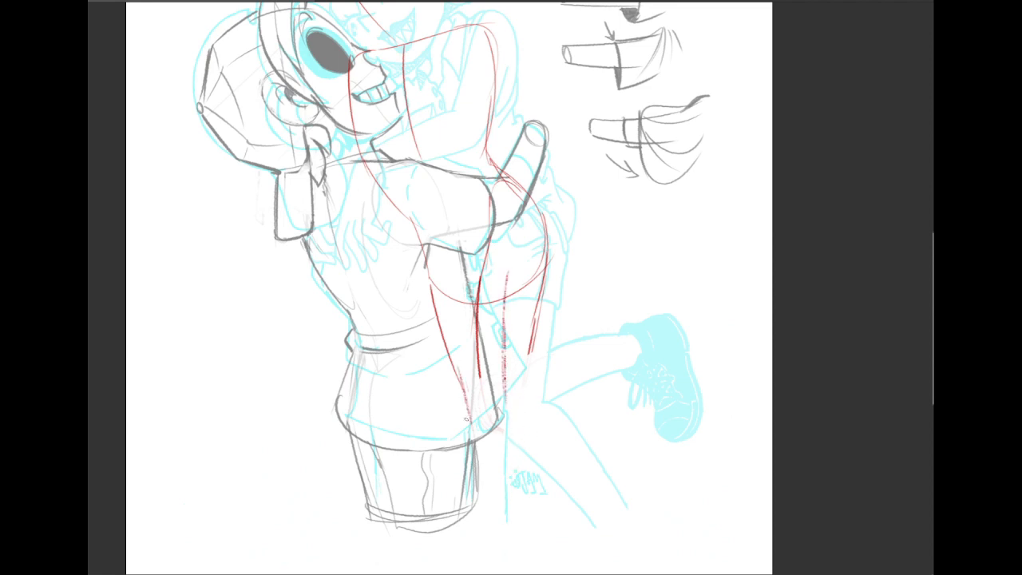
drag(447, 346, 471, 443)
Draw the straight leg's calf as a heavy red curve bulging below the knee and tapering toward the ankle.
drag(508, 397, 521, 523)
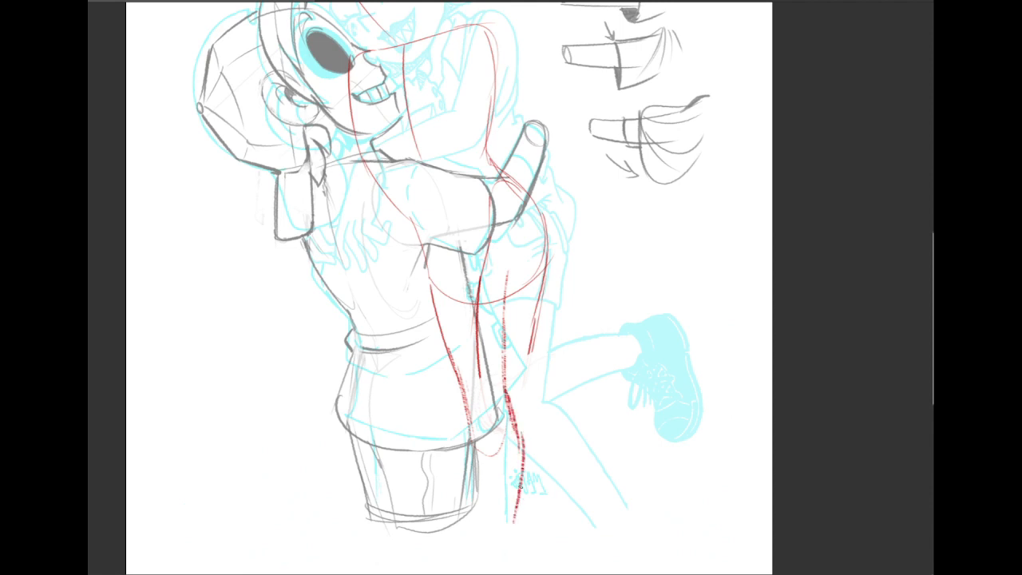
drag(516, 482, 512, 540)
key(ctrl+z)
mouse_move(508, 395)
mouse_down()
mouse_move(523, 459)
mouse_move(514, 536)
mouse_up()
drag(521, 489, 513, 537)
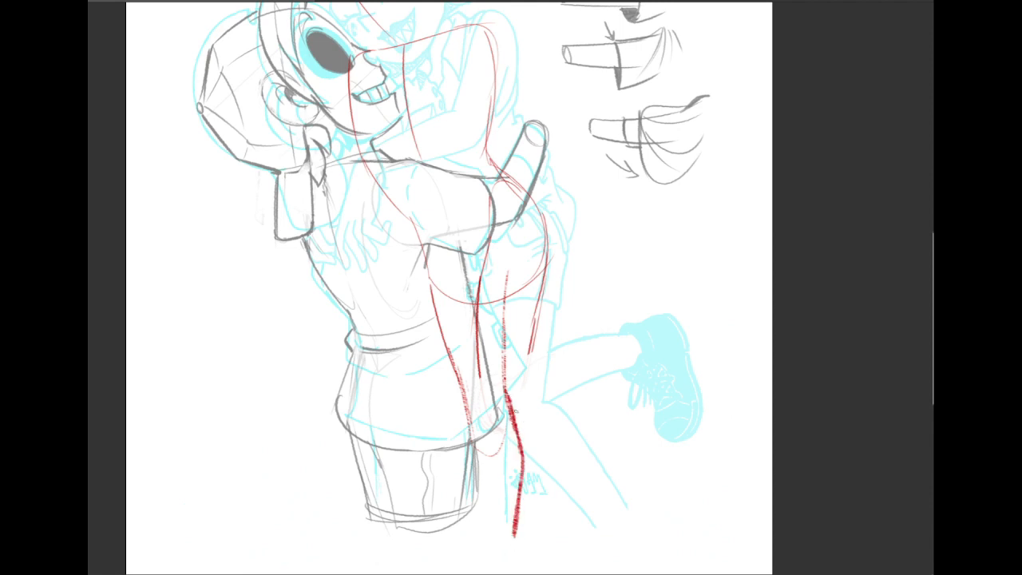
drag(509, 392, 525, 492)
drag(523, 478, 520, 505)
Draw the straight leg's heavy front shin and thigh lines, joined by a short step at the shirt hem.
drag(471, 443, 475, 524)
drag(478, 303, 479, 441)
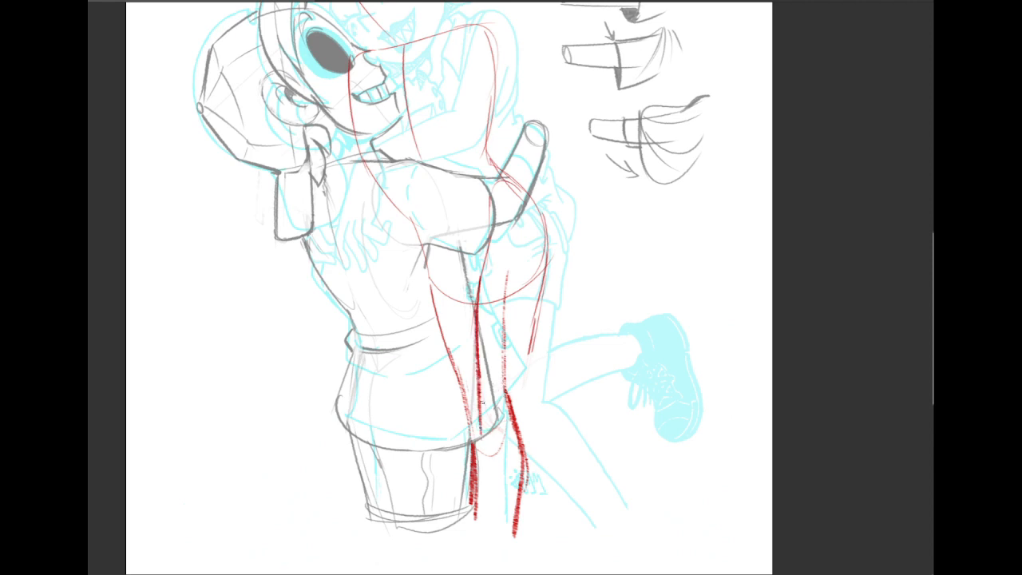
drag(479, 322, 479, 444)
drag(484, 436, 458, 452)
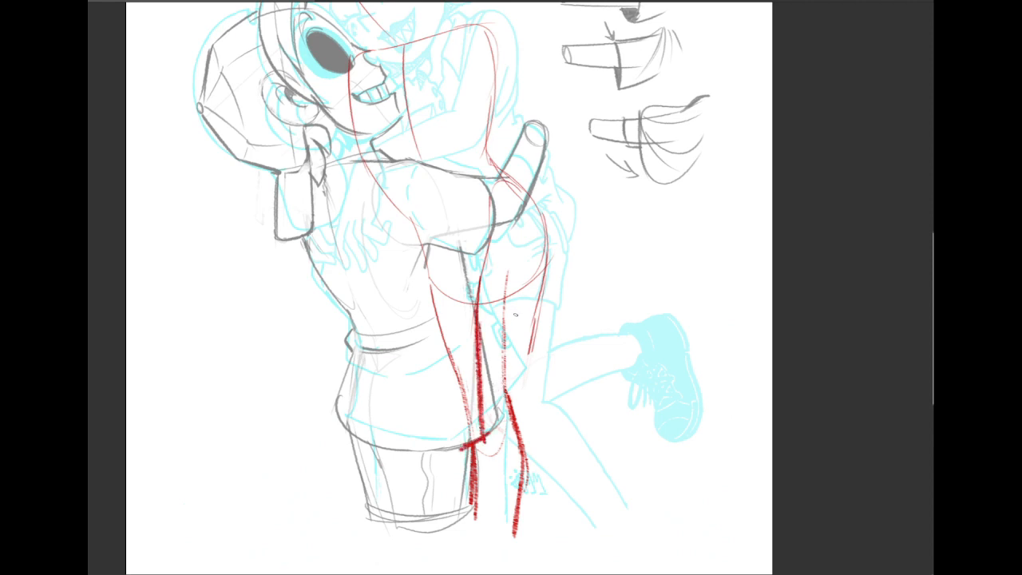
Fade the leftover red front thigh line and erase the gray torso line running from the sleeve to the hem.
key(e)
mouse_move(467, 379)
mouse_down()
mouse_move(444, 320)
mouse_move(469, 459)
mouse_up()
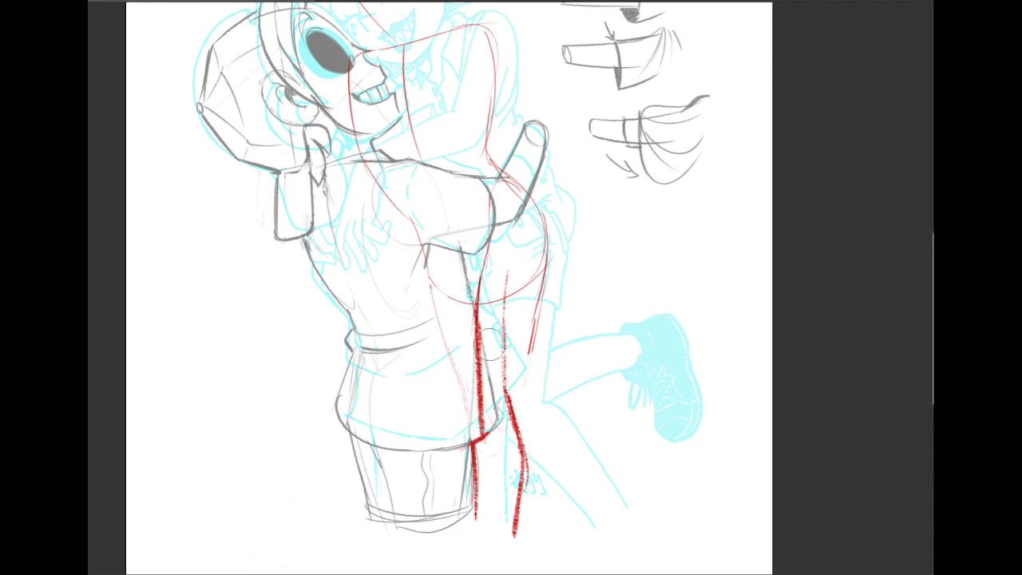
mouse_move(478, 258)
mouse_down()
mouse_move(461, 274)
mouse_move(472, 411)
mouse_move(456, 410)
mouse_up()
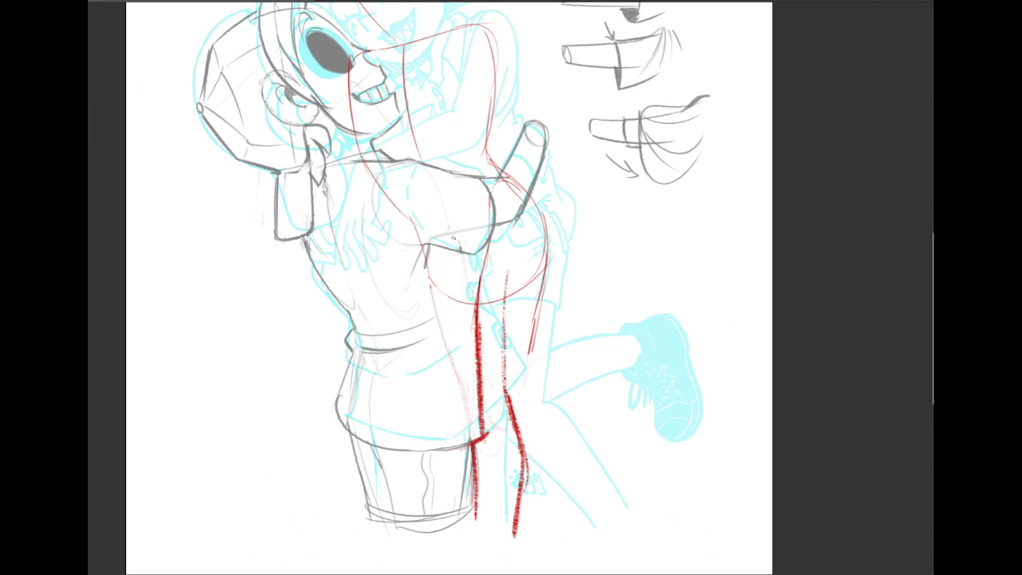
Redraw the lifting figure's gray torso edge below the sleeve and tidy where the shirt hem meets the red leg.
mouse_move(452, 248)
mouse_down()
mouse_move(469, 313)
mouse_move(476, 422)
mouse_up()
drag(422, 176, 446, 225)
drag(453, 250, 468, 291)
drag(476, 370, 484, 382)
drag(477, 436, 487, 443)
mouse_move(428, 455)
mouse_down()
mouse_move(456, 452)
mouse_move(484, 429)
mouse_up()
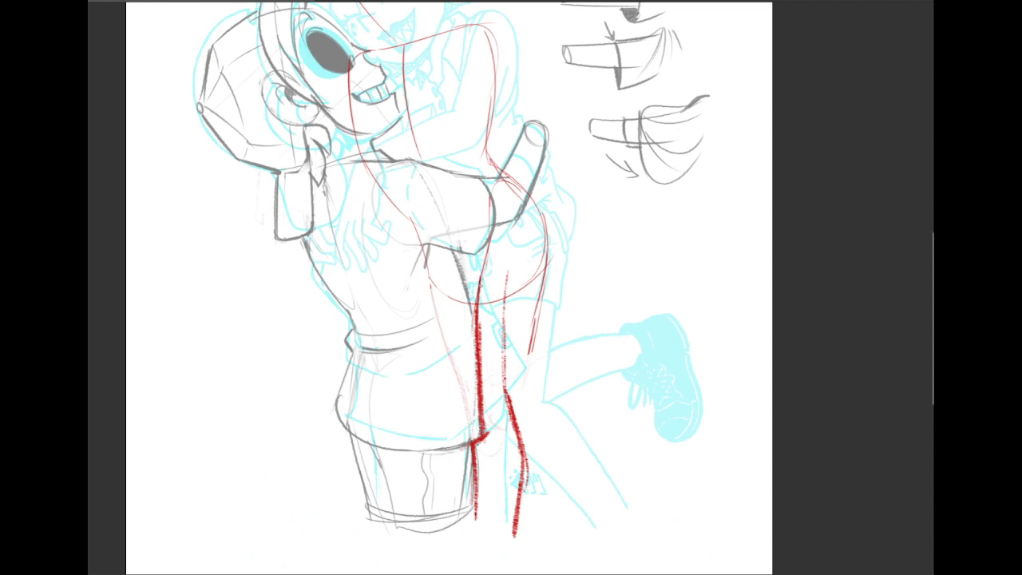
Thicken the front thigh line where it meets the lifting figure's gray torso edge.
drag(481, 277, 481, 371)
mouse_move(469, 293)
mouse_down()
mouse_move(473, 314)
mouse_move(475, 306)
mouse_up()
key(ctrl+z)
Draw the bent leg's rounded knee, a long shin line back to the shoe and the lower back-of-thigh line.
mouse_move(481, 364)
mouse_down()
mouse_move(488, 408)
mouse_move(513, 421)
mouse_move(629, 370)
mouse_up()
right_click(581, 385)
click(527, 406)
drag(588, 383, 637, 367)
drag(535, 367, 531, 332)
drag(529, 374, 532, 348)
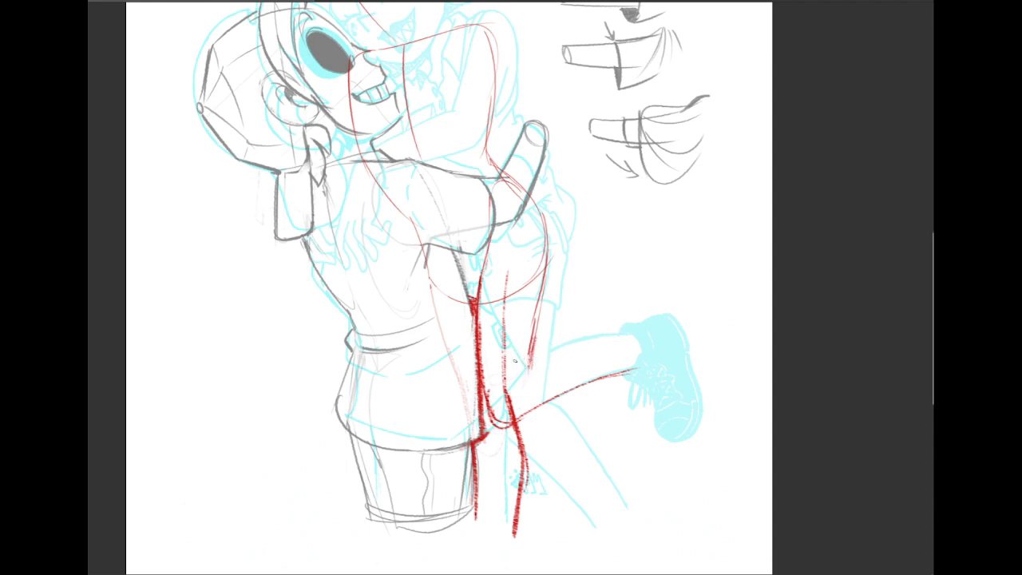
mouse_move(489, 380)
mouse_down()
mouse_move(525, 403)
mouse_move(500, 425)
mouse_up()
mouse_move(628, 271)
mouse_down()
mouse_move(655, 331)
mouse_move(666, 315)
mouse_up()
key(ctrl+z)
key(ctrl+z)
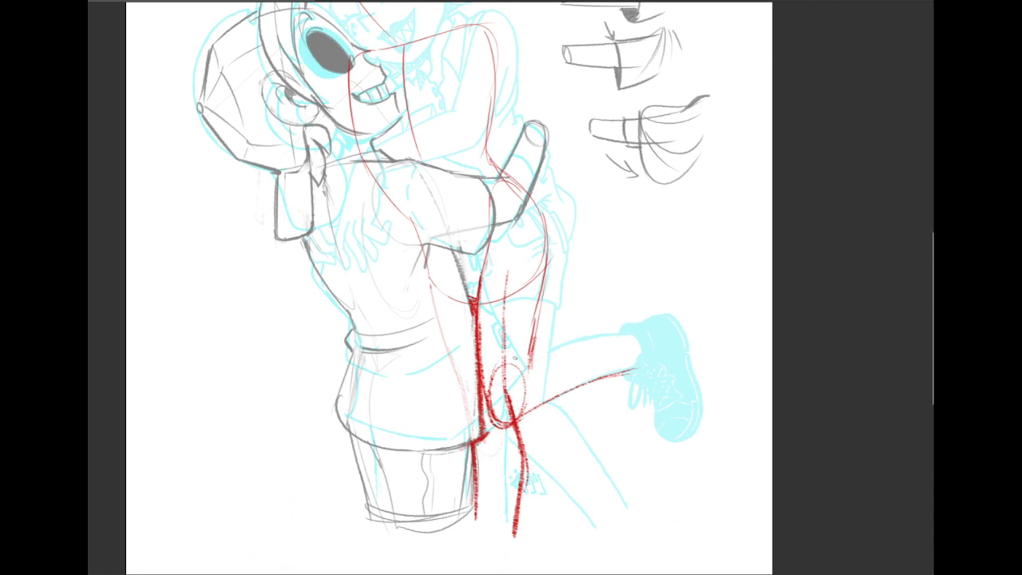
drag(635, 209, 569, 280)
mouse_move(559, 244)
mouse_down()
mouse_move(560, 281)
mouse_move(611, 267)
mouse_up()
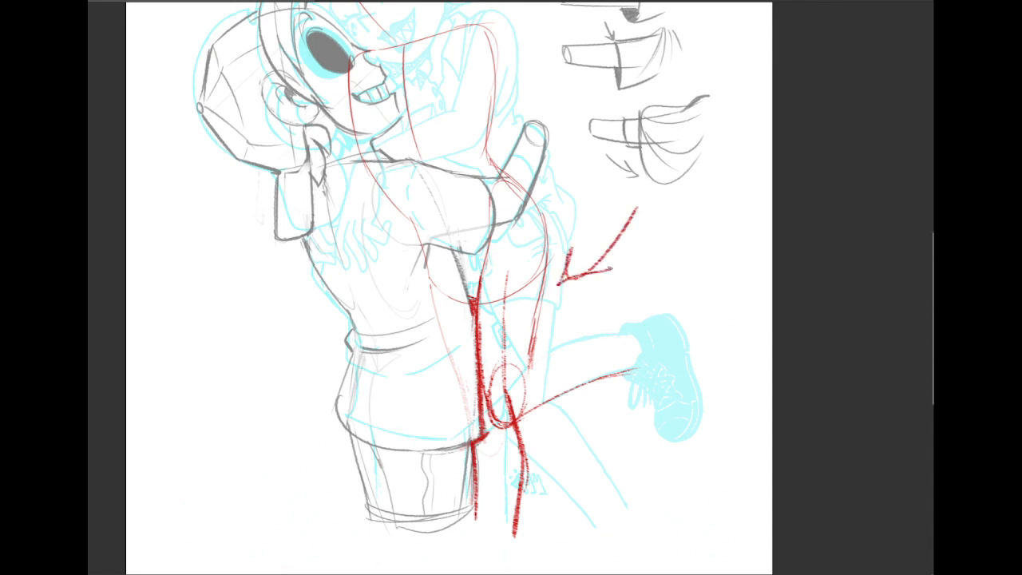
key(ctrl+z)
key(ctrl+z)
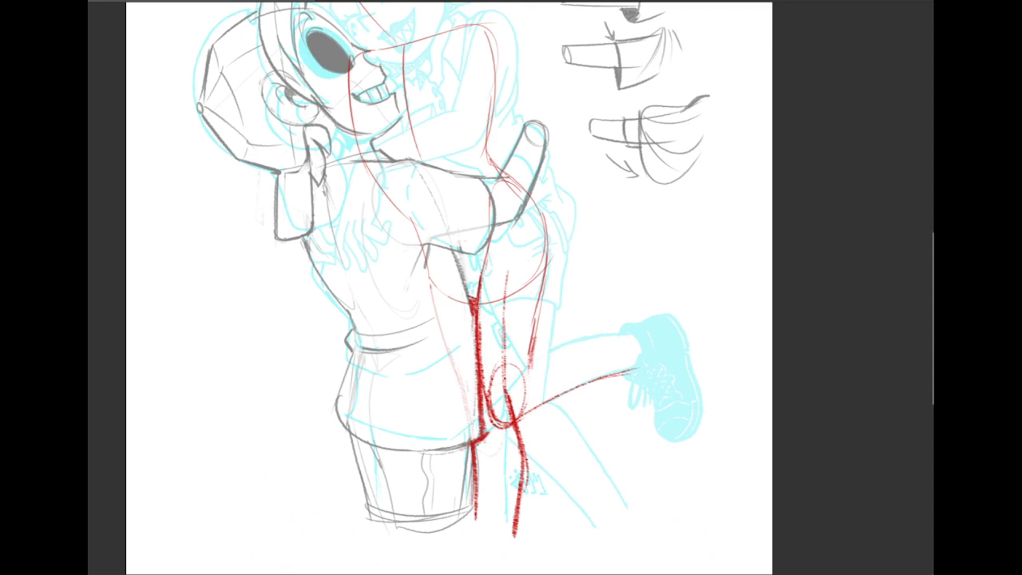
Darken the back of the thigh, then draw the bent leg's calf line and the raised shoe's outline.
mouse_move(546, 209)
mouse_down()
mouse_move(535, 321)
mouse_move(543, 306)
mouse_move(524, 369)
mouse_move(534, 359)
mouse_move(515, 370)
mouse_move(551, 344)
mouse_up()
drag(497, 374, 560, 336)
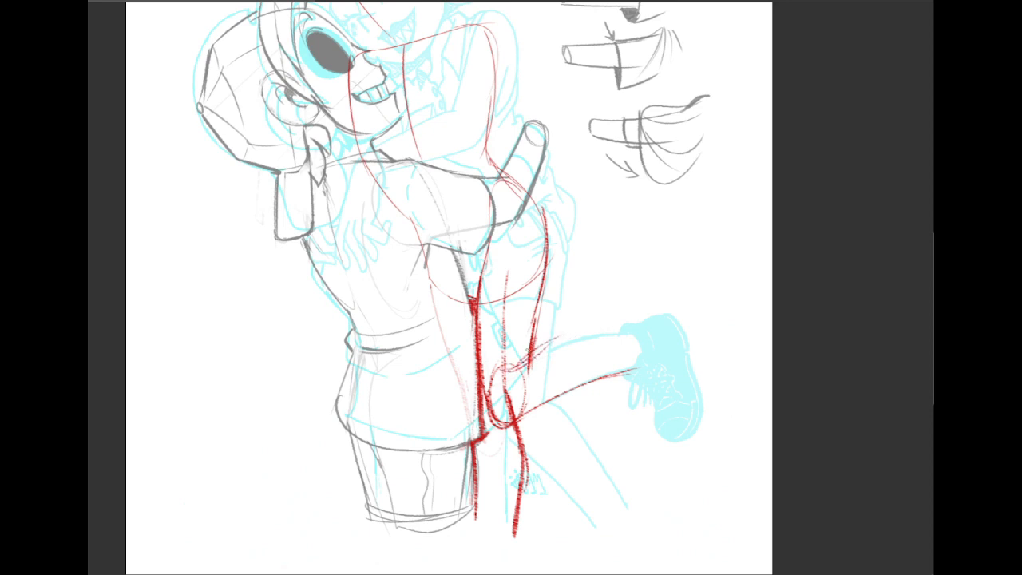
mouse_move(501, 369)
mouse_down()
mouse_move(562, 340)
mouse_move(645, 331)
mouse_move(626, 365)
mouse_move(640, 364)
mouse_move(652, 317)
mouse_move(687, 370)
mouse_move(658, 396)
mouse_move(662, 433)
mouse_move(690, 373)
mouse_move(686, 440)
mouse_move(695, 385)
mouse_up()
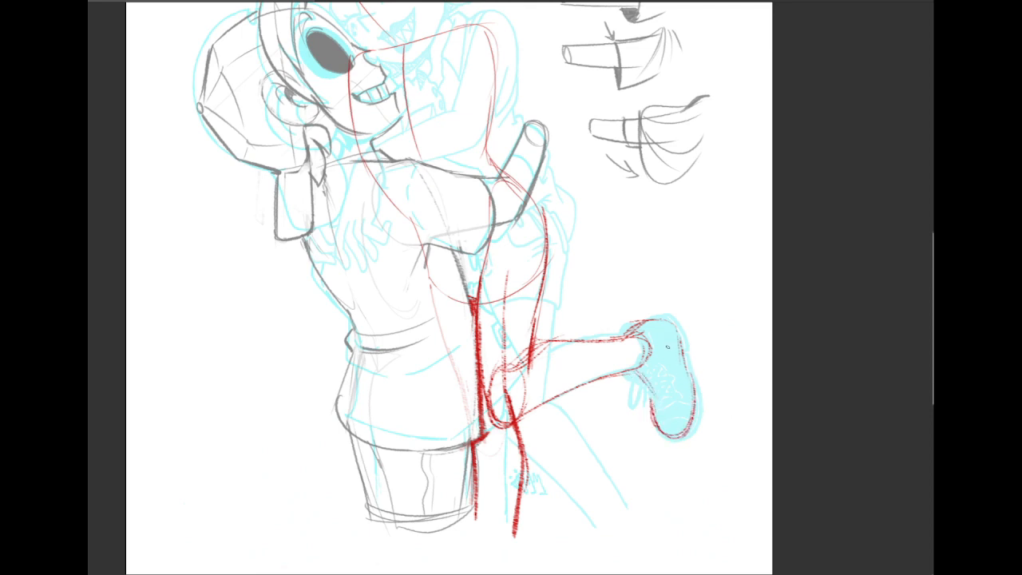
Erase the construction lines inside the bent leg's thigh and knee, leaving a clean outline.
key(e)
mouse_move(504, 343)
mouse_down()
mouse_move(509, 266)
mouse_move(503, 329)
mouse_up()
drag(531, 268, 525, 279)
mouse_move(519, 351)
mouse_down()
mouse_move(504, 359)
mouse_move(504, 406)
mouse_up()
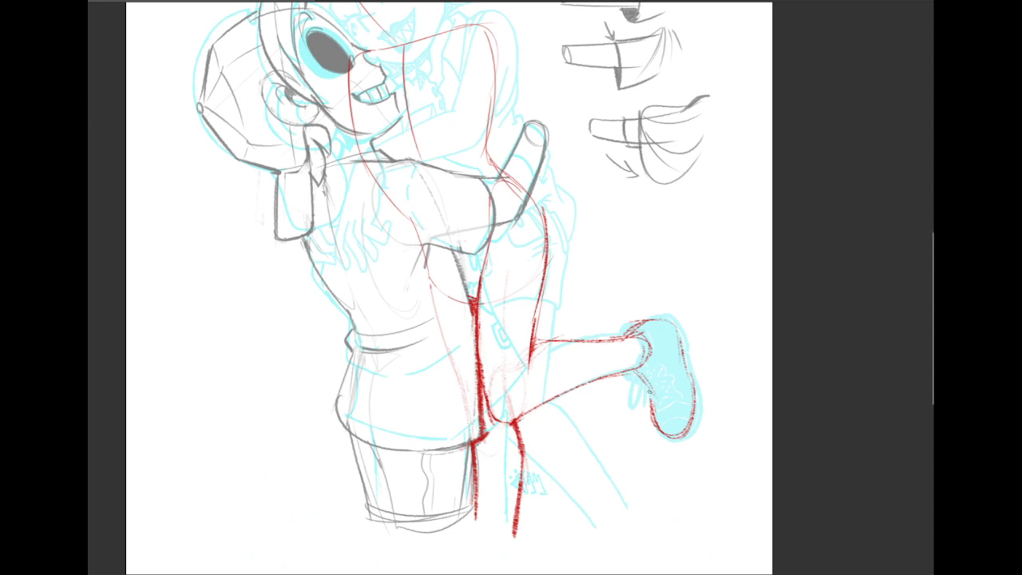
Add a toe-cap curve and a squared heel to the raised shoe, and reinforce its back edge.
mouse_move(661, 389)
mouse_down()
mouse_move(685, 403)
mouse_move(688, 382)
mouse_up()
drag(680, 322, 693, 388)
drag(642, 321, 627, 333)
drag(640, 328, 624, 339)
Switch to the 6 px brush with 100% hardness and darken the top edge of the raised shoe's heel.
click(100, 1)
click(168, 76)
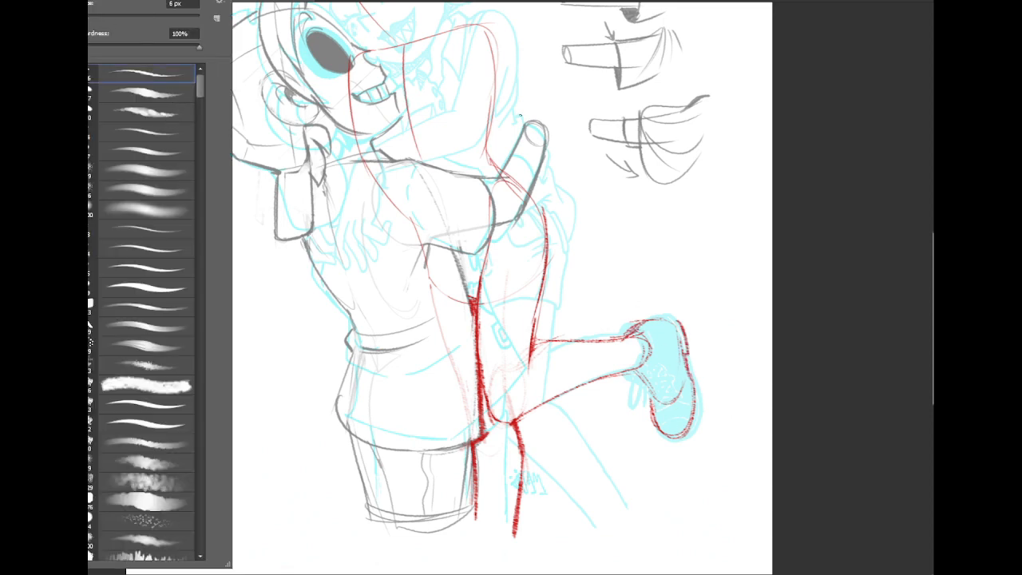
mouse_move(642, 263)
mouse_down()
mouse_move(653, 297)
mouse_move(678, 289)
mouse_up()
key(ctrl+z)
mouse_move(640, 322)
mouse_down()
mouse_move(623, 337)
mouse_move(679, 319)
mouse_up()
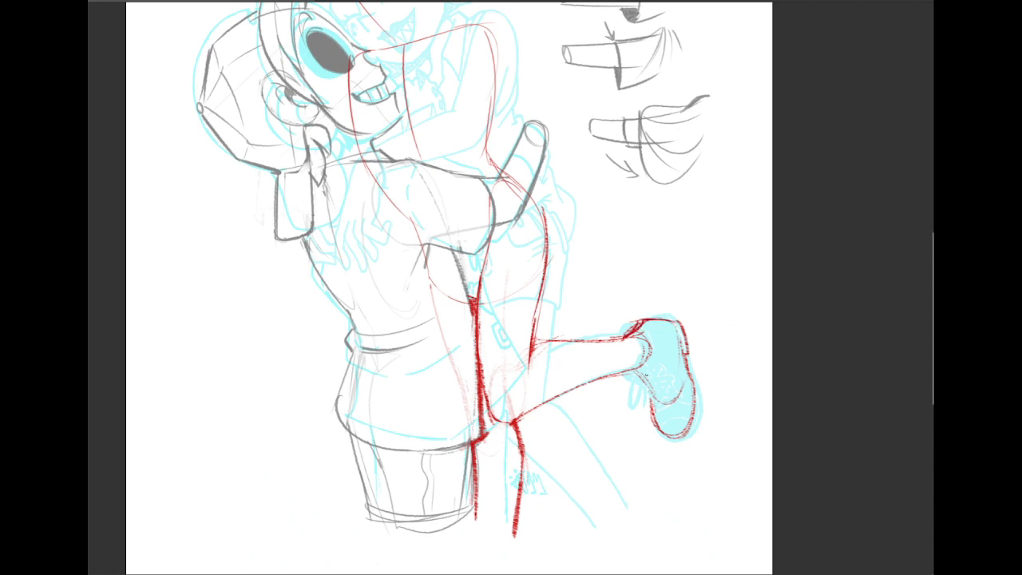
Draw the rounded collar and tongue around the raised shoe's ankle opening.
drag(644, 354, 624, 372)
mouse_move(624, 373)
mouse_down()
mouse_move(654, 384)
mouse_move(660, 365)
mouse_move(649, 385)
mouse_up()
mouse_move(631, 335)
mouse_down()
mouse_move(649, 360)
mouse_move(616, 338)
mouse_move(644, 327)
mouse_up()
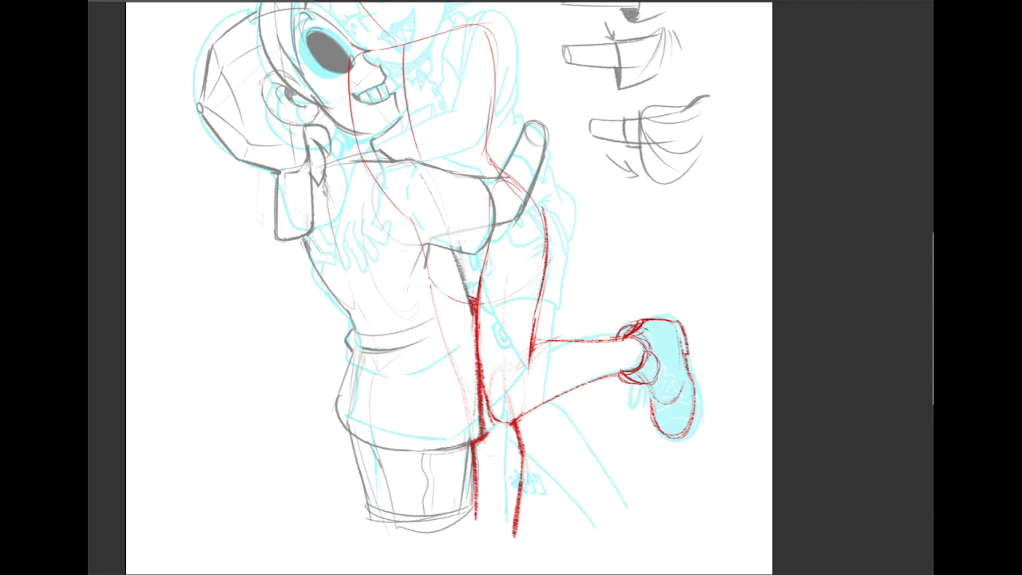
Darken the raised shoe's toe-cap, heel notch, sole edge and rounded toe outline.
drag(654, 399, 676, 391)
drag(684, 354, 693, 375)
drag(665, 320, 681, 328)
drag(692, 376, 697, 427)
drag(648, 395, 663, 431)
drag(658, 432, 694, 423)
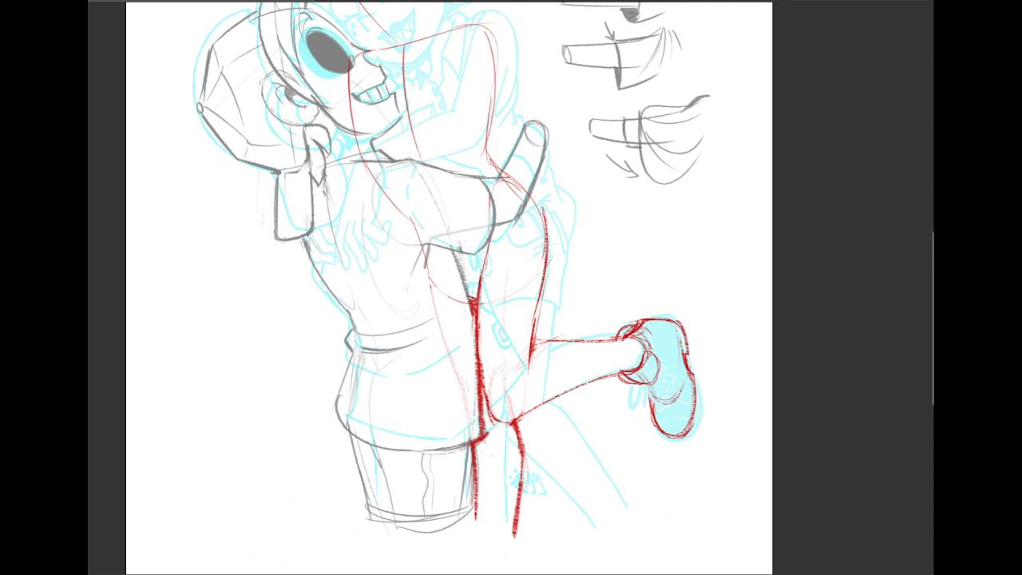
Close the straight lower leg with a curved bottom edge and reinforce the bent knee's outline.
drag(520, 424, 523, 443)
mouse_move(479, 506)
mouse_down()
mouse_move(513, 533)
mouse_move(475, 535)
mouse_move(512, 540)
mouse_up()
drag(369, 506, 371, 523)
mouse_move(493, 403)
mouse_down()
mouse_move(534, 390)
mouse_move(512, 409)
mouse_move(533, 406)
mouse_move(544, 362)
mouse_move(532, 400)
mouse_up()
drag(541, 338, 531, 357)
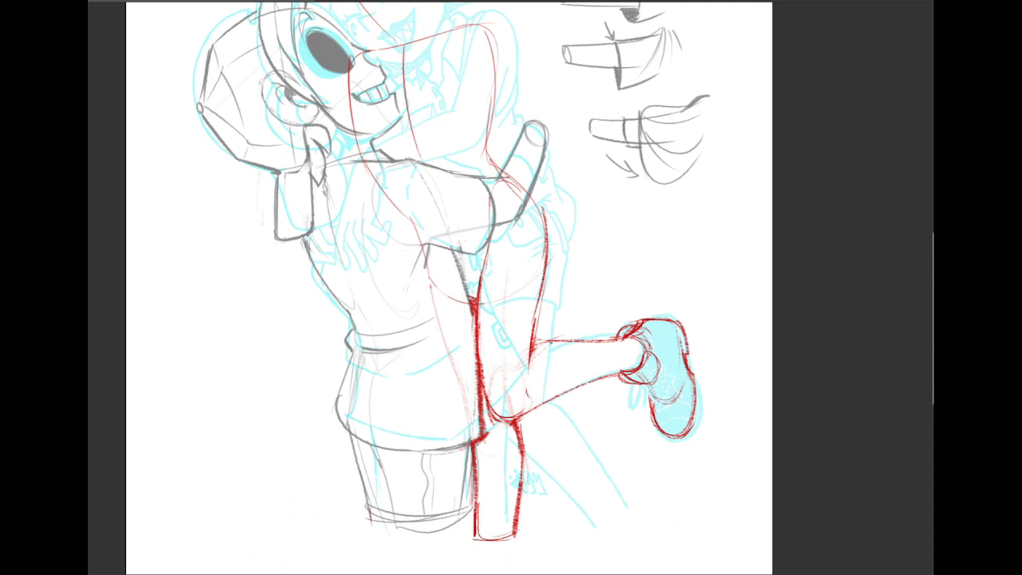
Draw the lifted figure's hand block hanging over the lifting figure's shoulder and the forearm's upper edge back to the elbow.
mouse_move(416, 61)
mouse_down()
mouse_move(523, 210)
mouse_move(492, 217)
mouse_up()
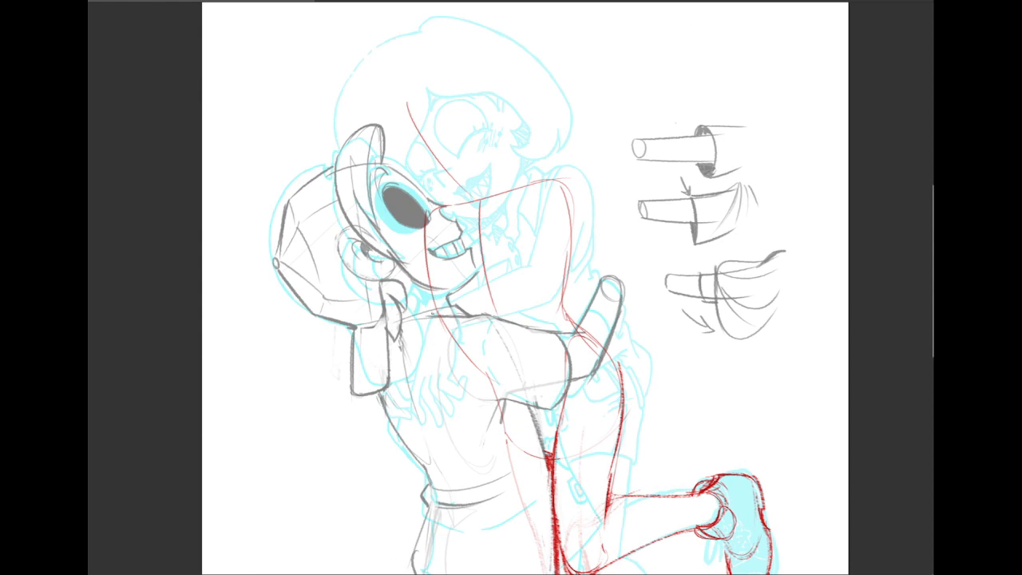
mouse_move(434, 312)
mouse_down()
mouse_move(408, 384)
mouse_move(451, 369)
mouse_move(437, 319)
mouse_move(462, 342)
mouse_move(450, 375)
mouse_up()
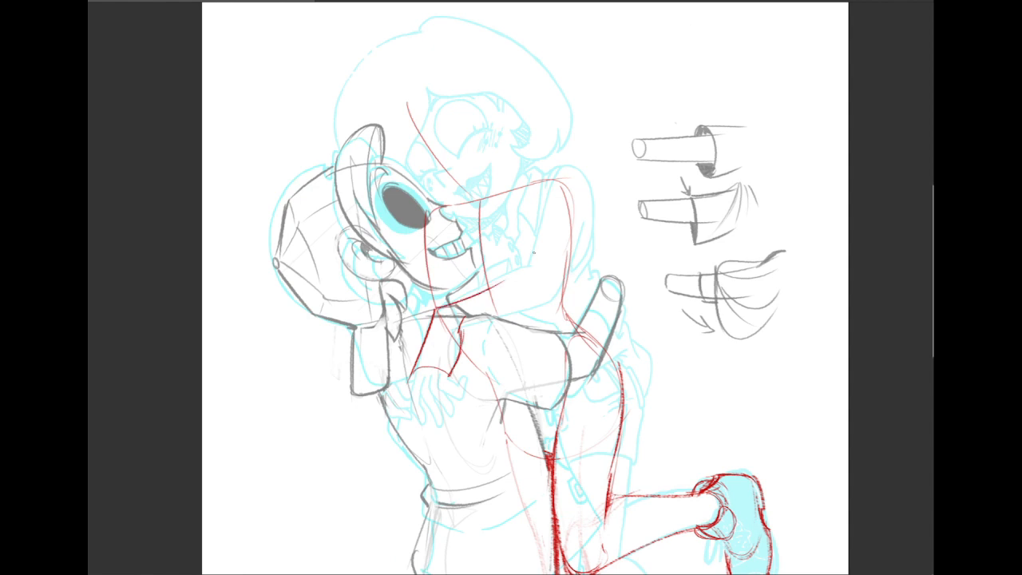
drag(448, 301, 547, 266)
Draw an oval shoulder and the tapered upper arm down to the elbow, continuing the forearm's underside.
drag(553, 182, 568, 237)
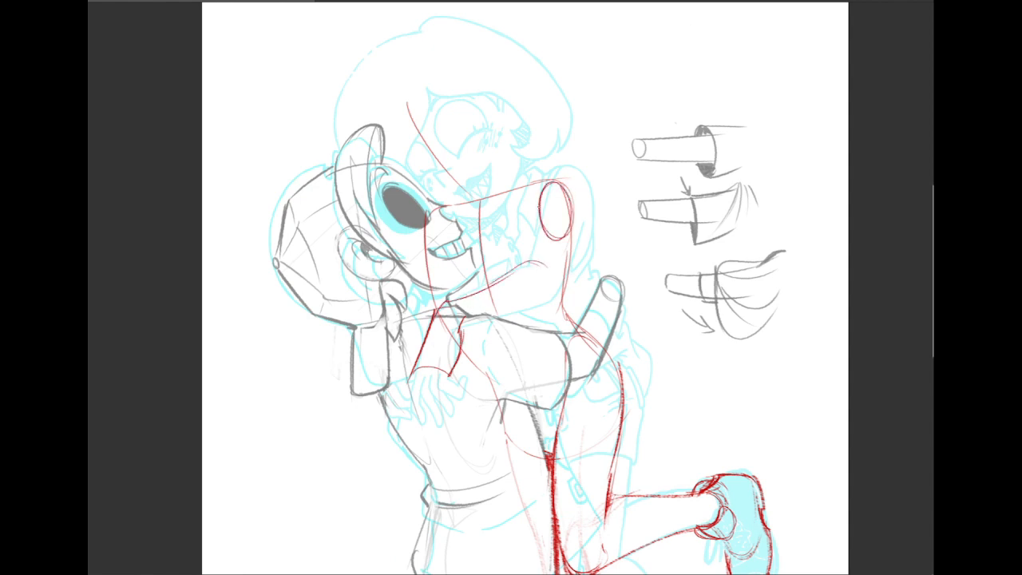
mouse_move(541, 189)
mouse_down()
mouse_move(503, 289)
mouse_move(559, 265)
mouse_up()
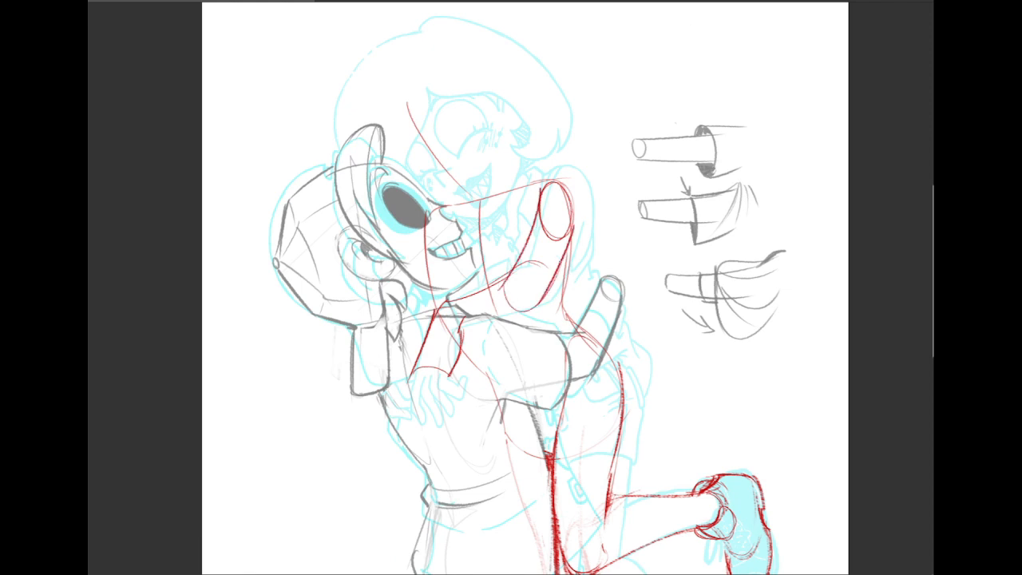
drag(573, 225, 543, 302)
mouse_move(462, 322)
mouse_down()
mouse_move(546, 304)
mouse_move(478, 330)
mouse_up()
mouse_move(509, 300)
mouse_down()
mouse_move(487, 309)
mouse_move(527, 286)
mouse_move(556, 214)
mouse_up()
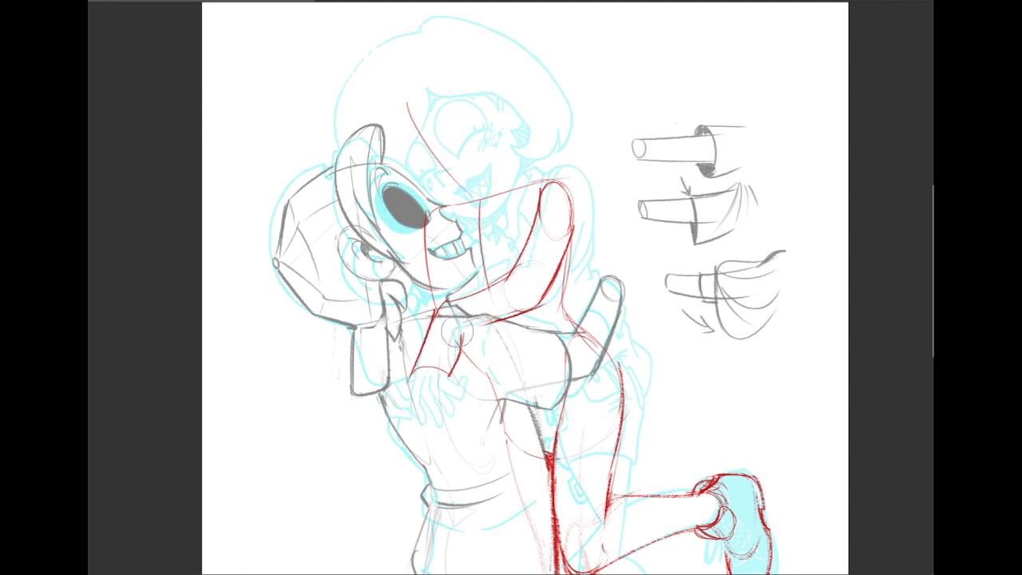
Join the forearm's underside to the wrist with a sharp corner and erase the red torso and hip construction lines around the arms.
drag(445, 350, 450, 330)
mouse_move(466, 335)
mouse_down()
mouse_move(458, 360)
mouse_move(496, 320)
mouse_up()
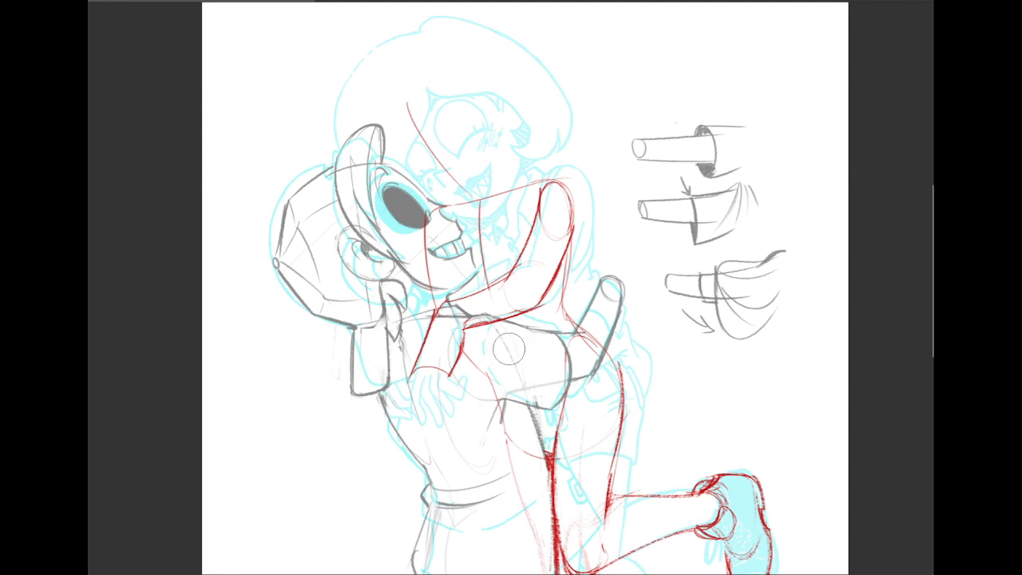
mouse_move(483, 337)
mouse_down()
mouse_move(499, 337)
mouse_move(480, 352)
mouse_move(477, 340)
mouse_move(475, 368)
mouse_move(479, 330)
mouse_up()
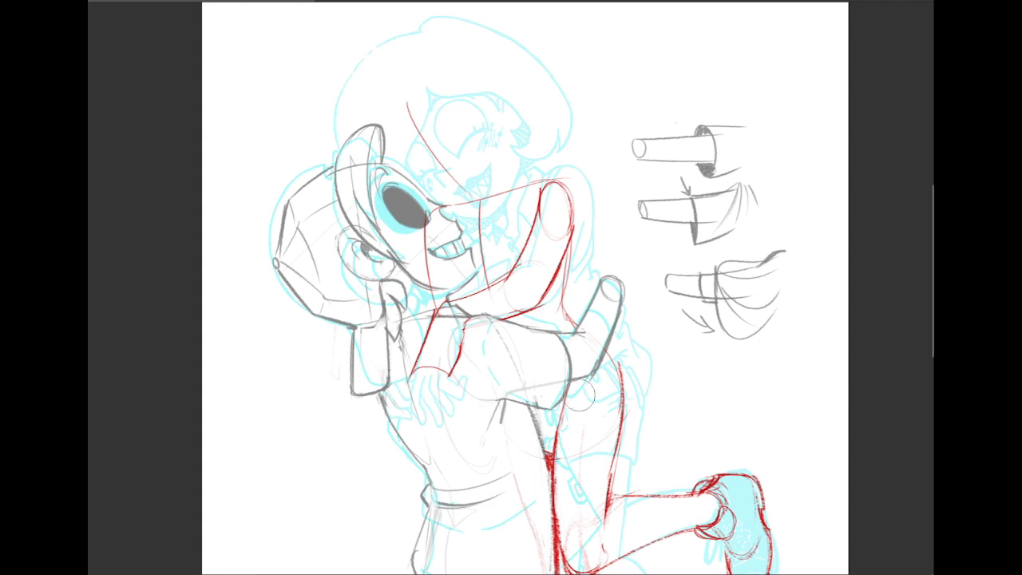
drag(571, 395, 574, 304)
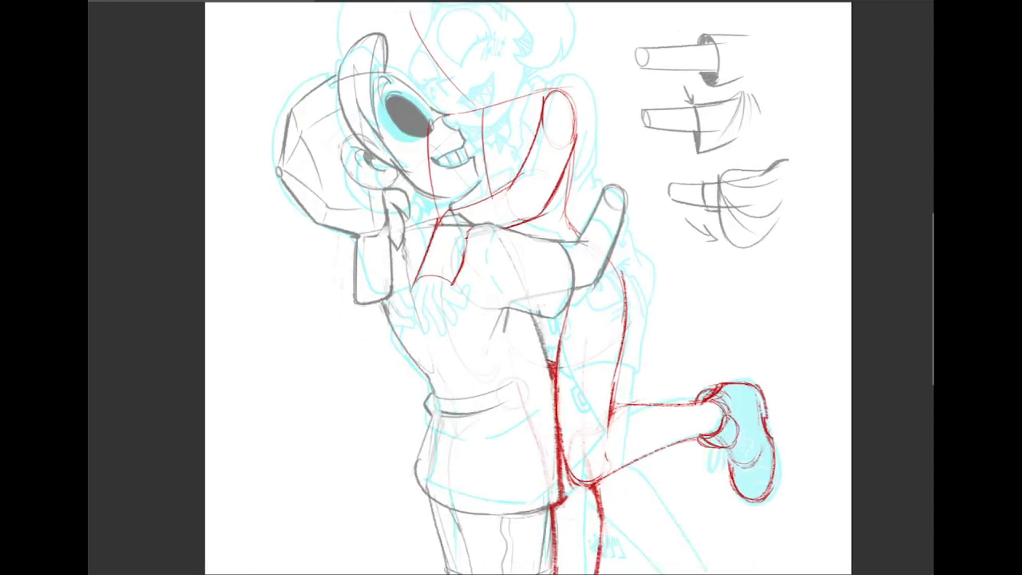
Hide the red and grey sketches and draw the straight outer edge of the lifted figure's hanging hand over the blue drawing.
mouse_move(535, 384)
mouse_down()
mouse_move(543, 483)
mouse_move(573, 503)
mouse_move(579, 488)
mouse_up()
mouse_move(643, 451)
mouse_down()
mouse_move(603, 424)
mouse_move(624, 446)
mouse_up()
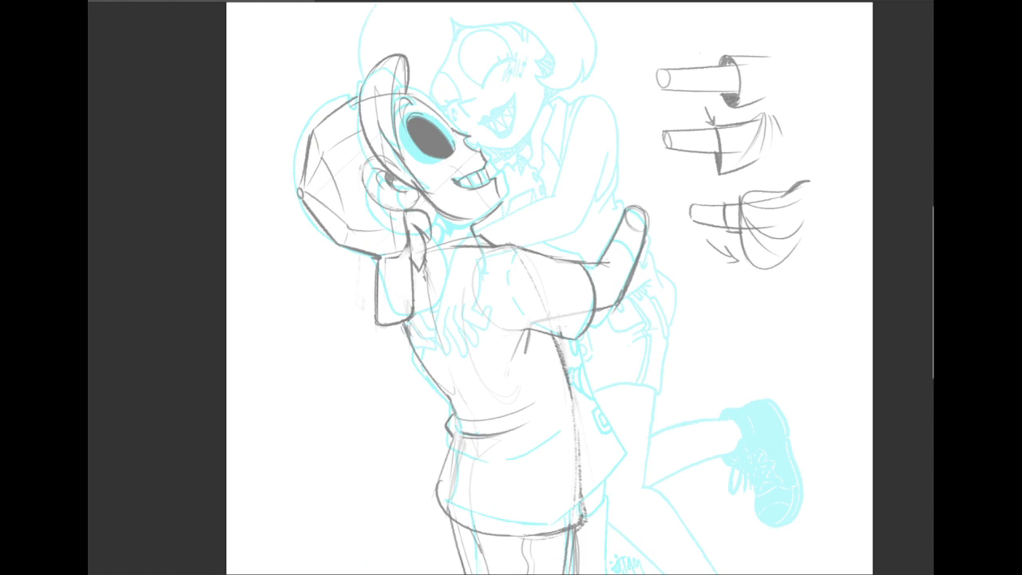
key(ctrl+plus)
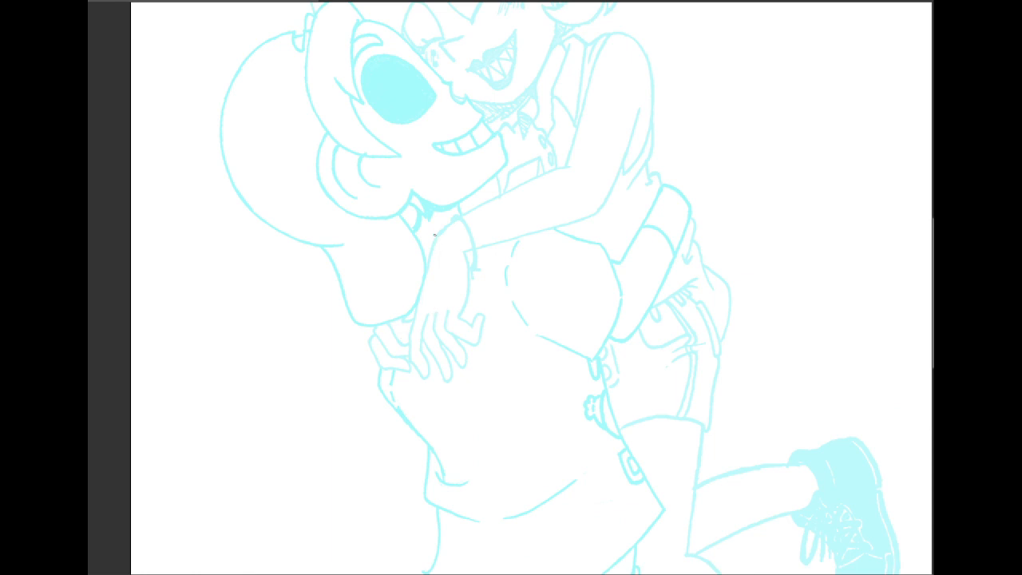
drag(434, 235, 417, 306)
drag(422, 315, 427, 348)
key(ctrl+z)
key(ctrl+plus)
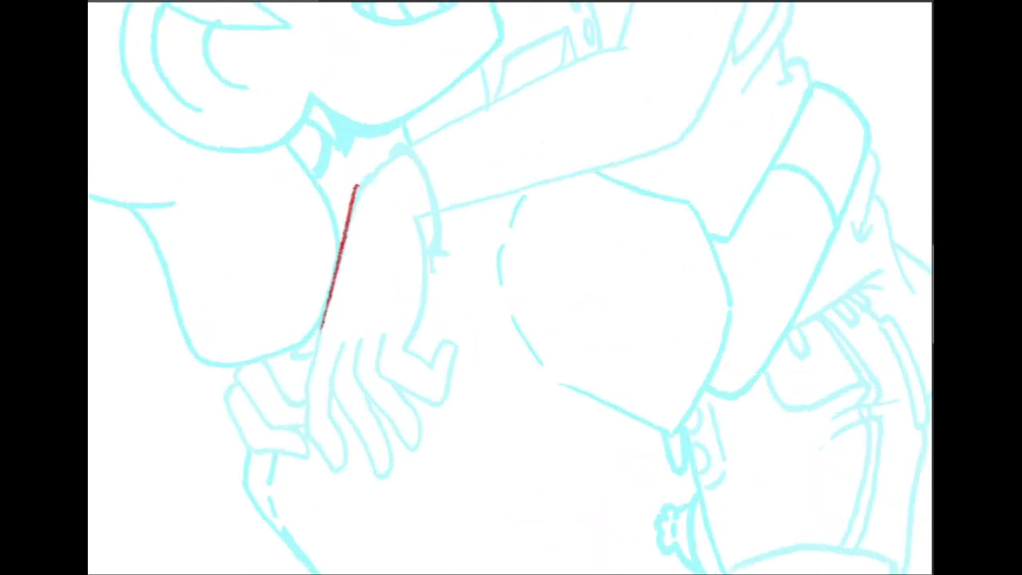
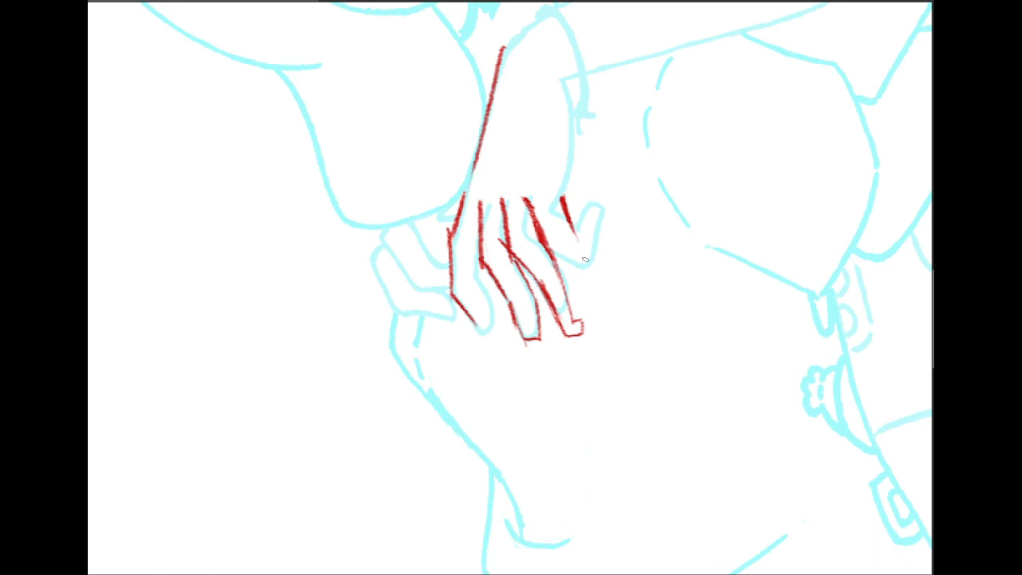
Complete the outlines of the hanging hand's two outermost fingers and draw the hand's inner edge from wrist to knuckle.
drag(575, 237, 593, 314)
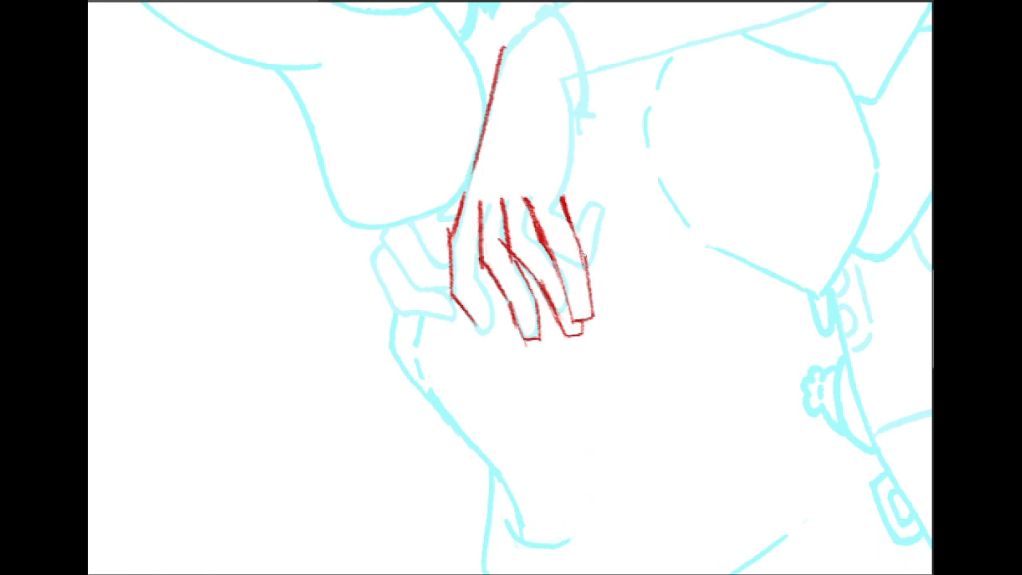
drag(580, 257, 592, 321)
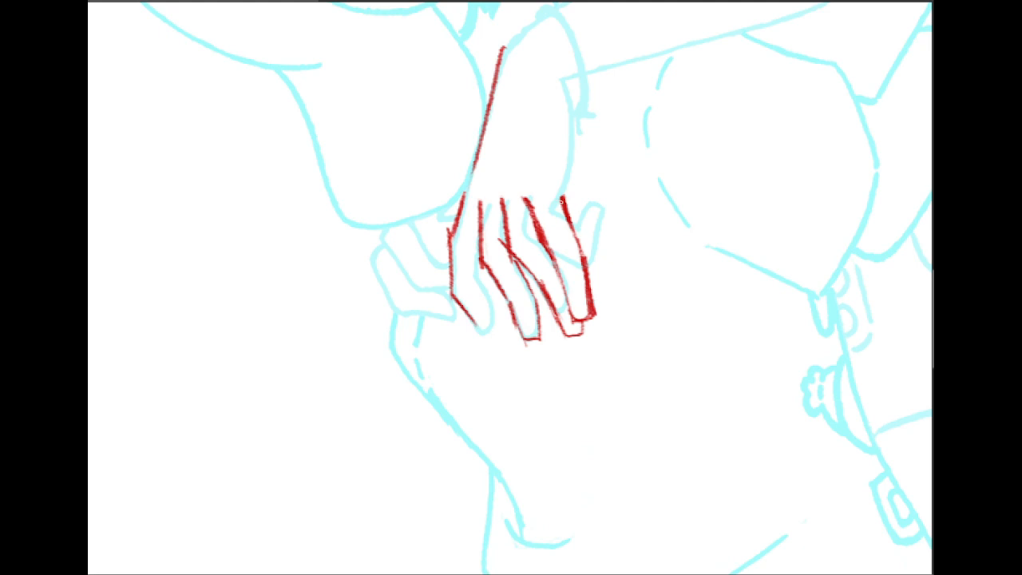
drag(560, 197, 575, 247)
mouse_move(493, 316)
mouse_down()
mouse_move(472, 282)
mouse_move(475, 249)
mouse_up()
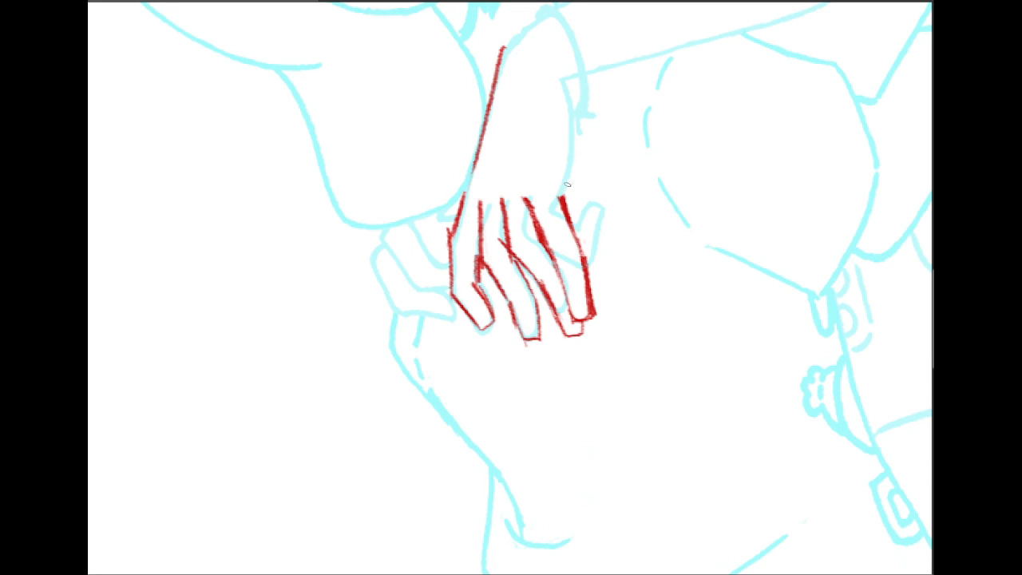
mouse_move(586, 75)
mouse_down()
mouse_move(573, 92)
mouse_move(579, 160)
mouse_move(560, 199)
mouse_up()
key(ctrl+z)
drag(580, 149, 566, 208)
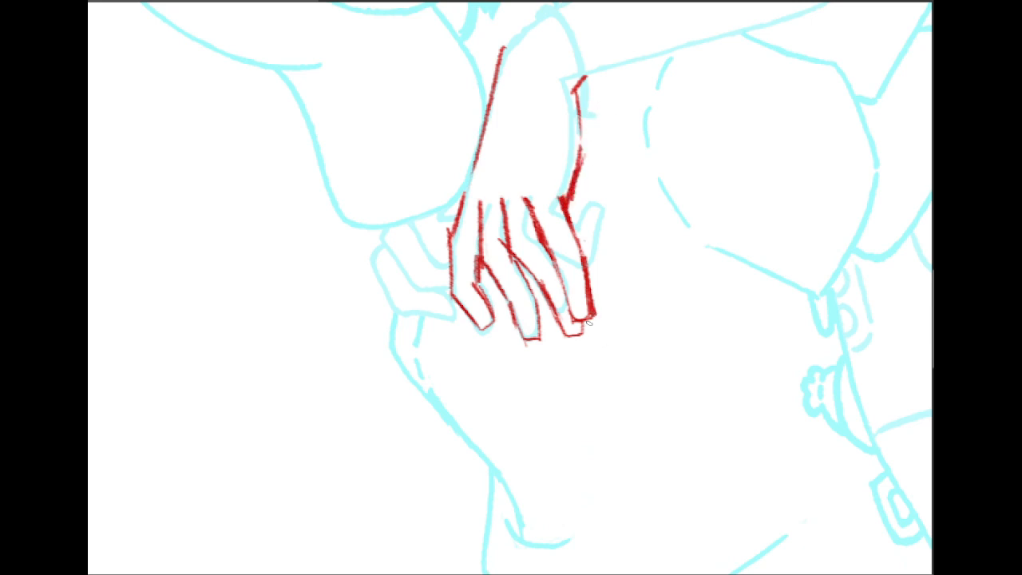
drag(501, 199, 541, 280)
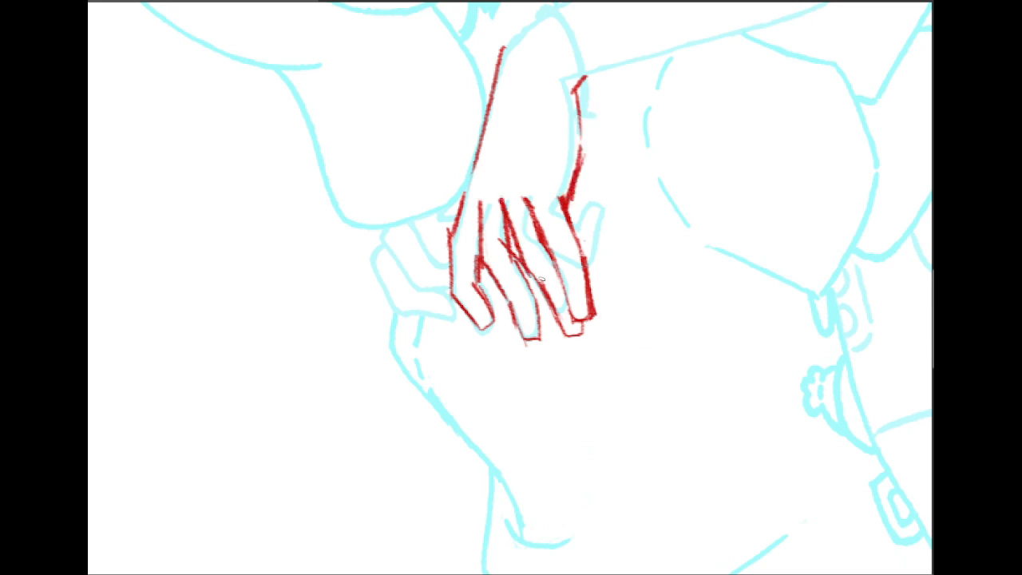
key(ctrl+z)
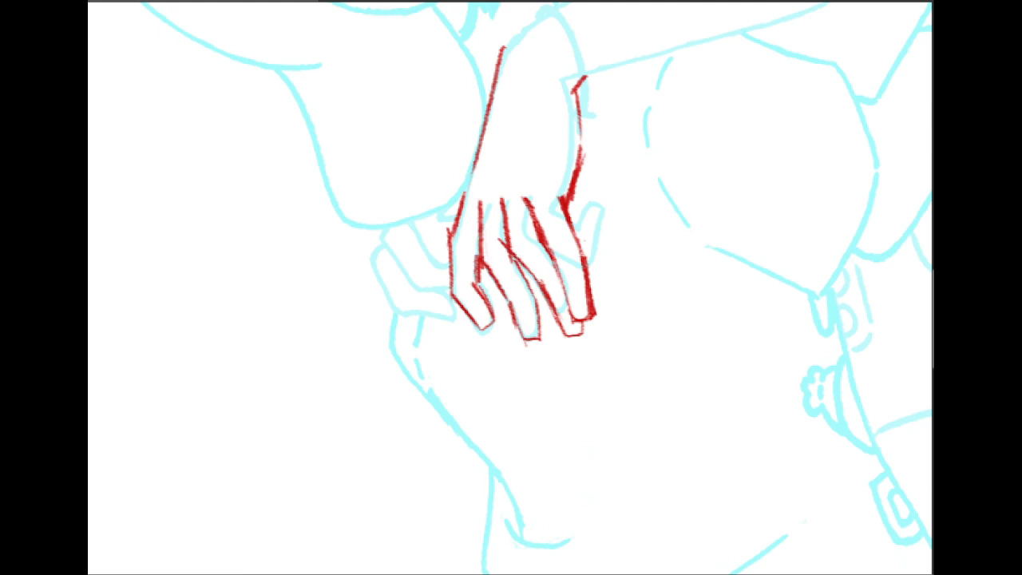
mouse_move(490, 232)
mouse_down()
mouse_move(497, 178)
mouse_move(548, 273)
mouse_move(553, 313)
mouse_move(508, 251)
mouse_up()
mouse_move(551, 377)
mouse_down()
mouse_move(554, 334)
mouse_move(562, 340)
mouse_up()
key(ctrl+z)
key(ctrl+z)
Lasso the line separating the two middle fingers and transform it to slant further along the finger.
mouse_move(489, 211)
mouse_down()
mouse_move(496, 176)
mouse_move(556, 284)
mouse_move(547, 306)
mouse_move(502, 254)
mouse_up()
key(ctrl+t)
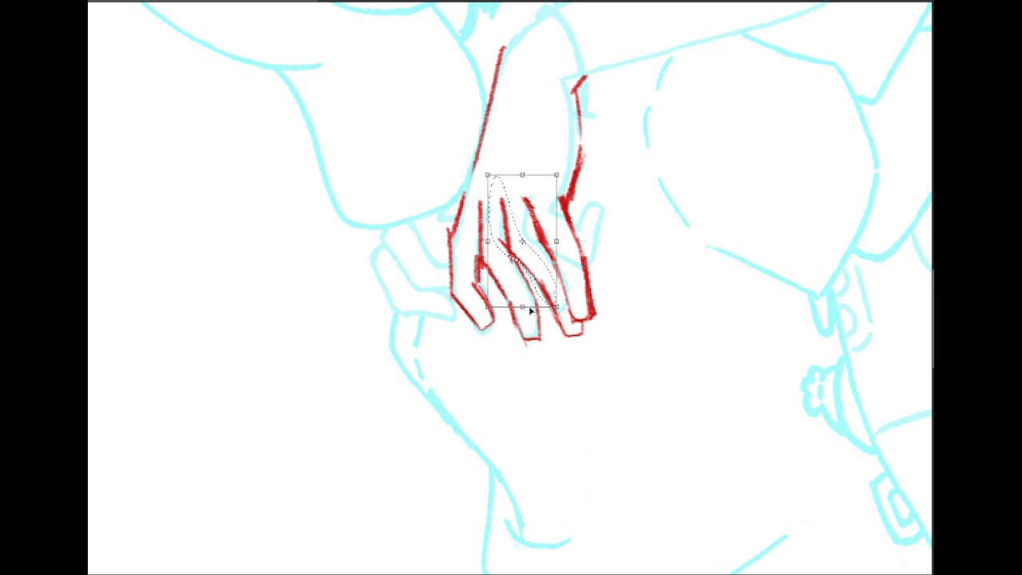
mouse_move(527, 320)
mouse_down()
mouse_move(503, 320)
mouse_move(509, 314)
mouse_up()
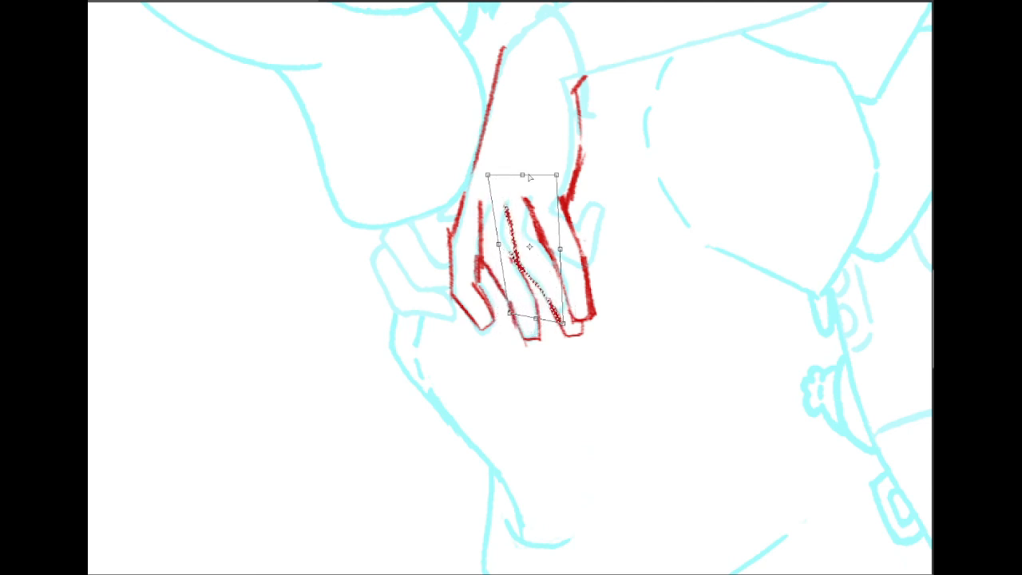
drag(529, 246, 563, 322)
mouse_move(585, 224)
mouse_down()
mouse_move(575, 222)
mouse_move(573, 182)
mouse_up()
double_click(529, 228)
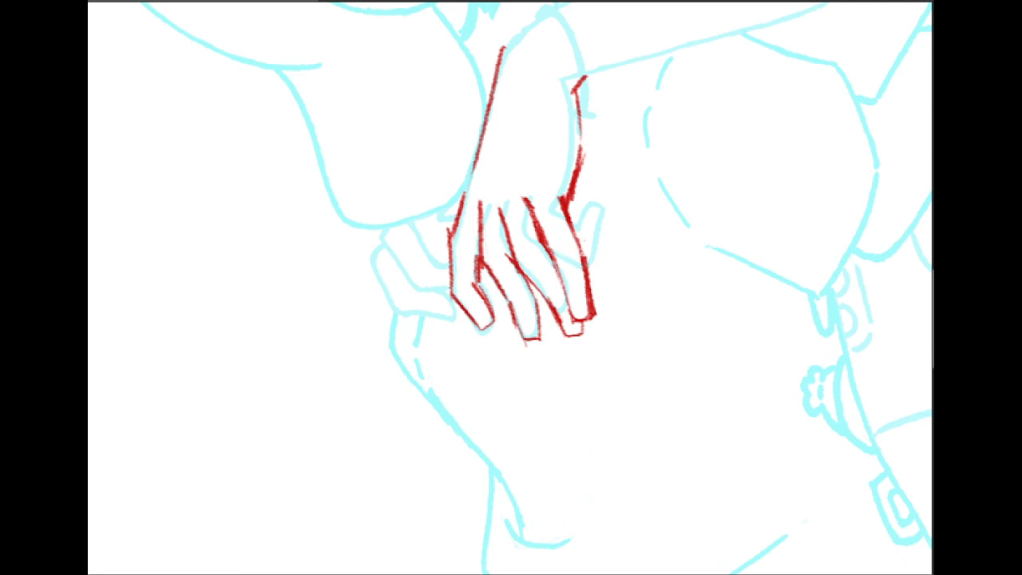
Replace the line between the two middle fingers with a longer, straighter stroke running down to the fingertip.
mouse_move(511, 249)
mouse_down()
mouse_move(533, 236)
mouse_move(509, 227)
mouse_move(514, 200)
mouse_up()
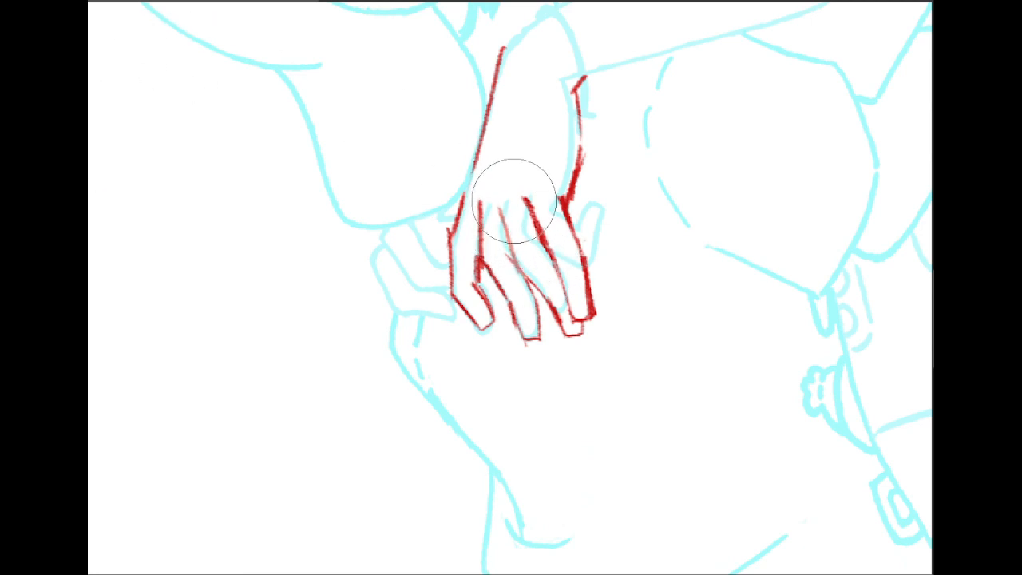
key(ctrl+z)
key(bracketleft)
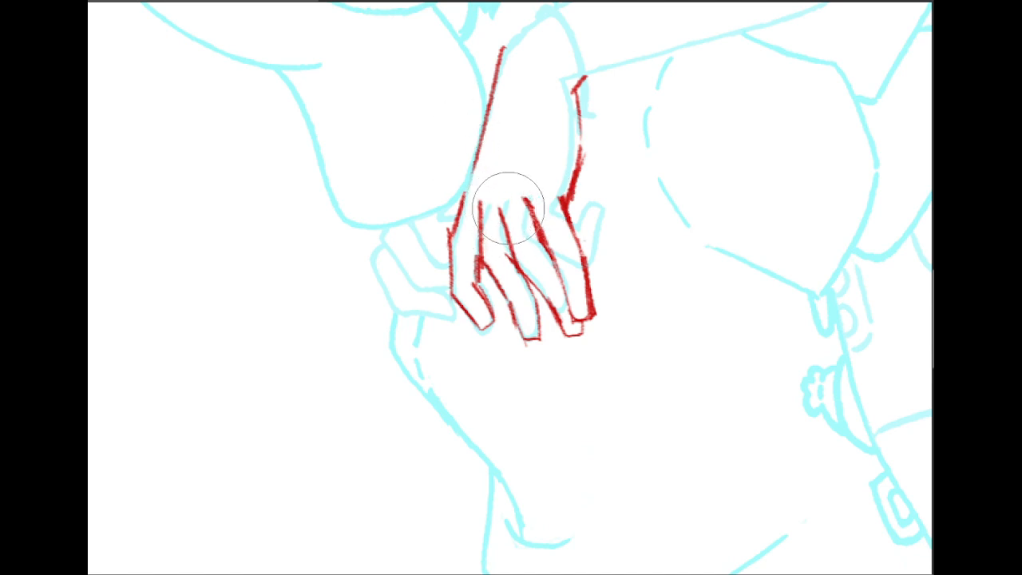
key(bracketleft)
key(bracketleft)
drag(497, 205, 519, 248)
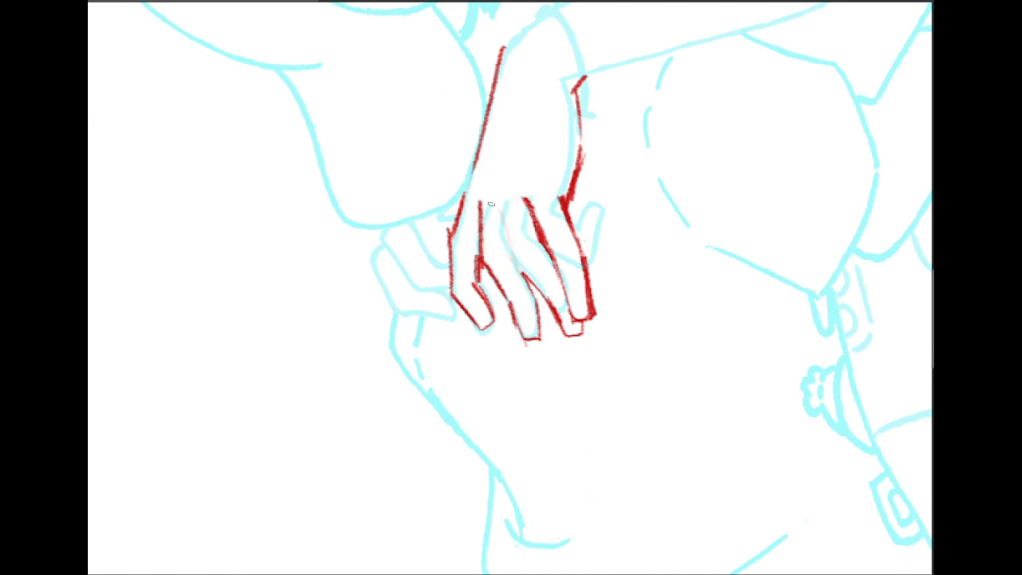
key(ctrl+z)
mouse_move(499, 140)
mouse_down()
mouse_move(491, 190)
mouse_move(519, 260)
mouse_up()
drag(498, 208, 519, 267)
drag(505, 224, 555, 325)
mouse_move(529, 282)
mouse_down()
mouse_move(573, 341)
mouse_move(578, 323)
mouse_move(565, 329)
mouse_move(562, 319)
mouse_up()
Thin the line before the last finger with a smaller eraser, clean up the third fingertip and thicken the middle fingers' dividing line.
key(e)
key([)
key([)
key([)
key([)
drag(517, 194, 542, 255)
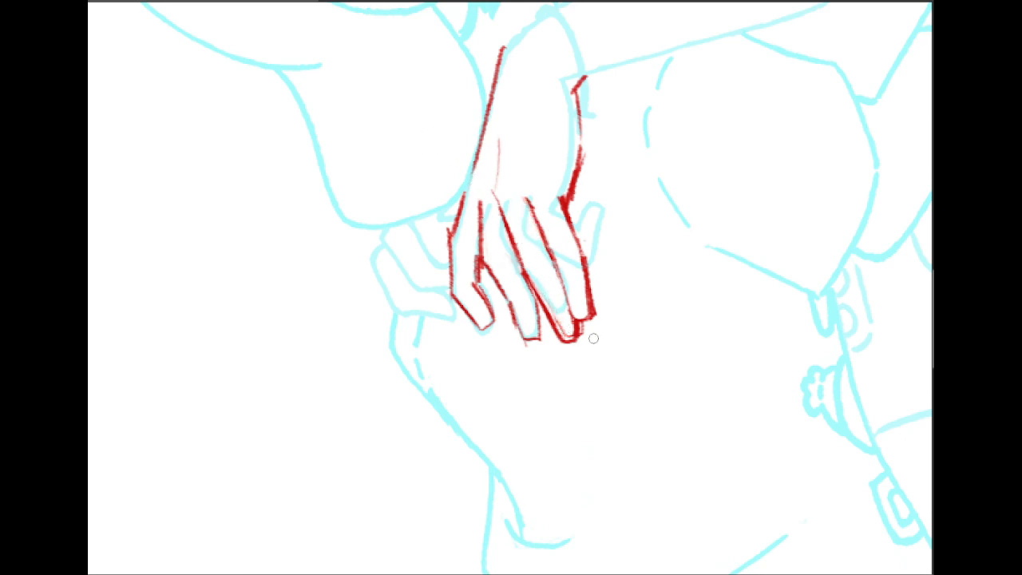
drag(561, 325, 572, 333)
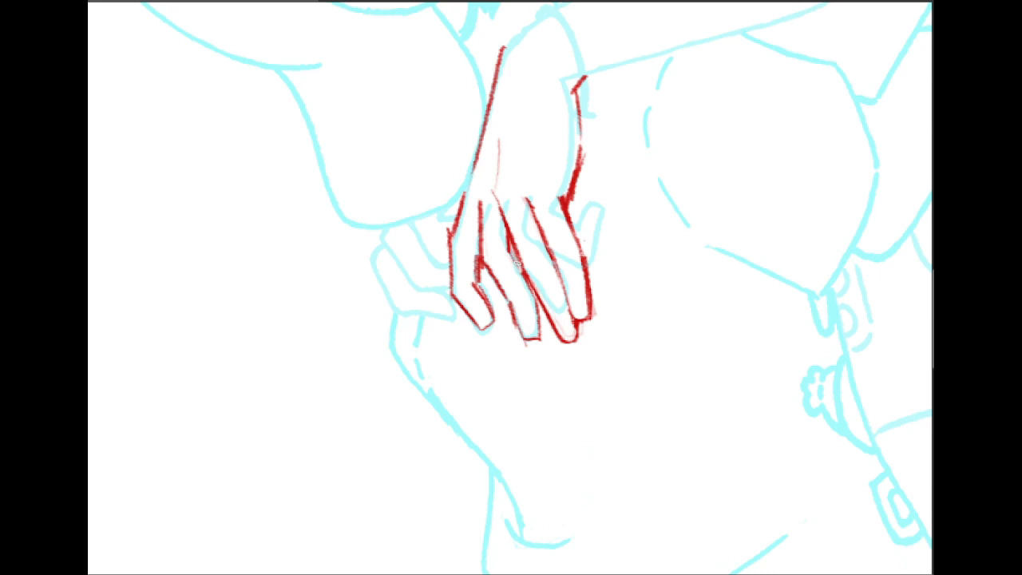
drag(518, 266, 525, 274)
Move and rotate the detailed hand to fit the lifted figure's red wrist, and erase the overlapping lines of the old hand block.
mouse_move(623, 200)
mouse_down()
mouse_move(582, 287)
mouse_move(502, 314)
mouse_up()
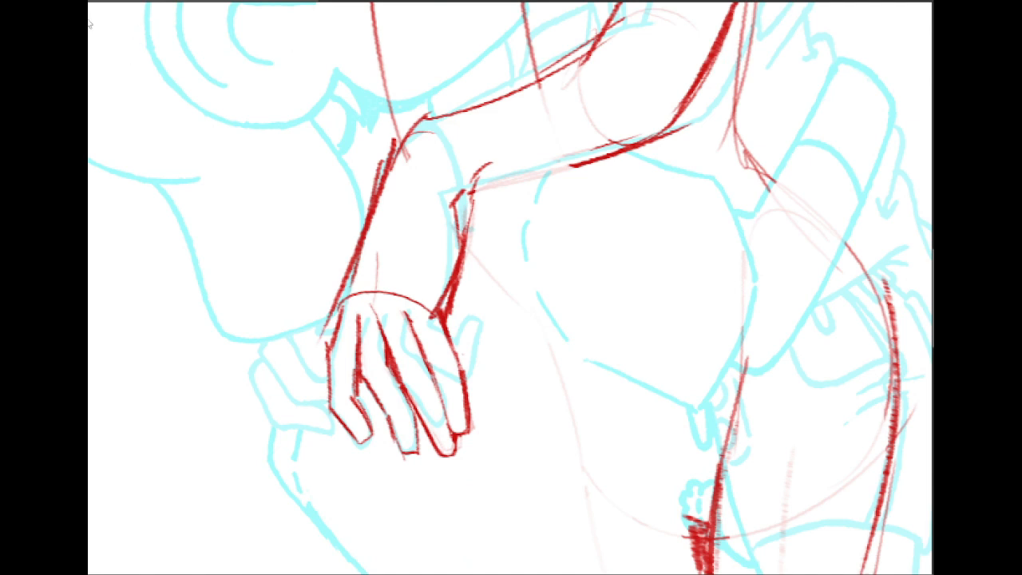
mouse_move(548, 266)
mouse_down()
mouse_move(589, 320)
mouse_move(596, 273)
mouse_move(596, 284)
mouse_up()
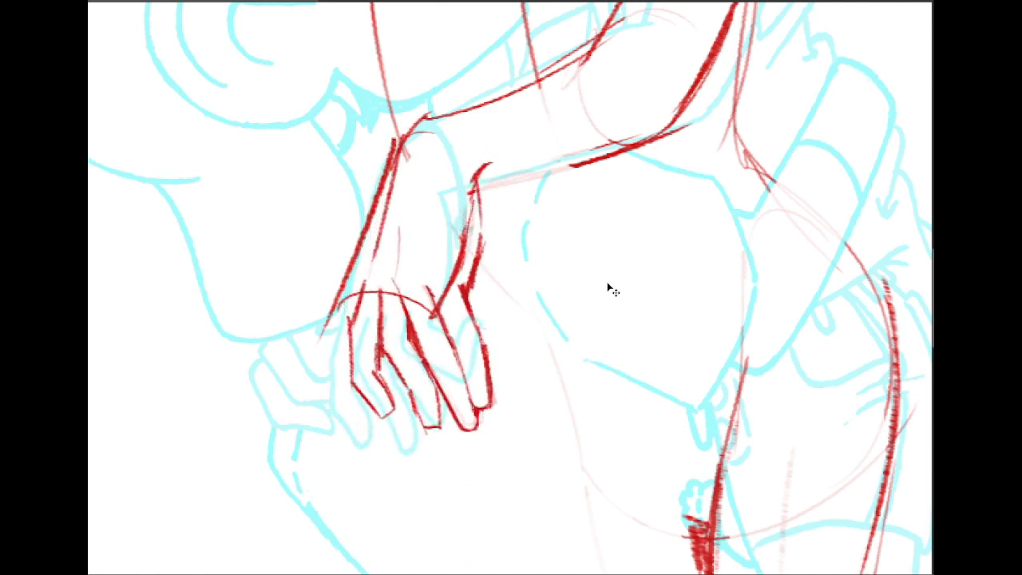
key(ctrl+t)
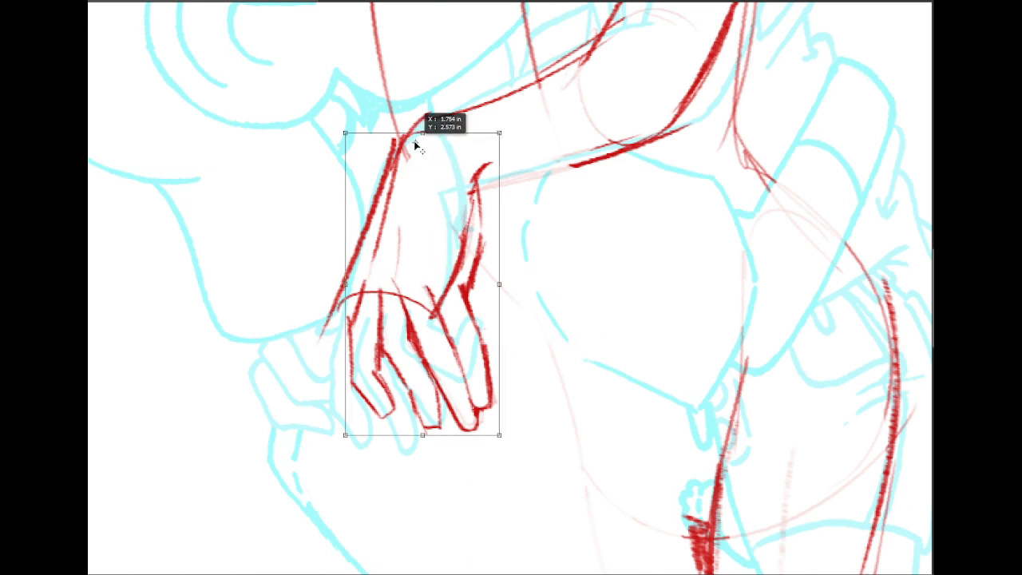
mouse_move(668, 320)
mouse_down()
mouse_move(634, 320)
mouse_move(624, 331)
mouse_up()
key(Return)
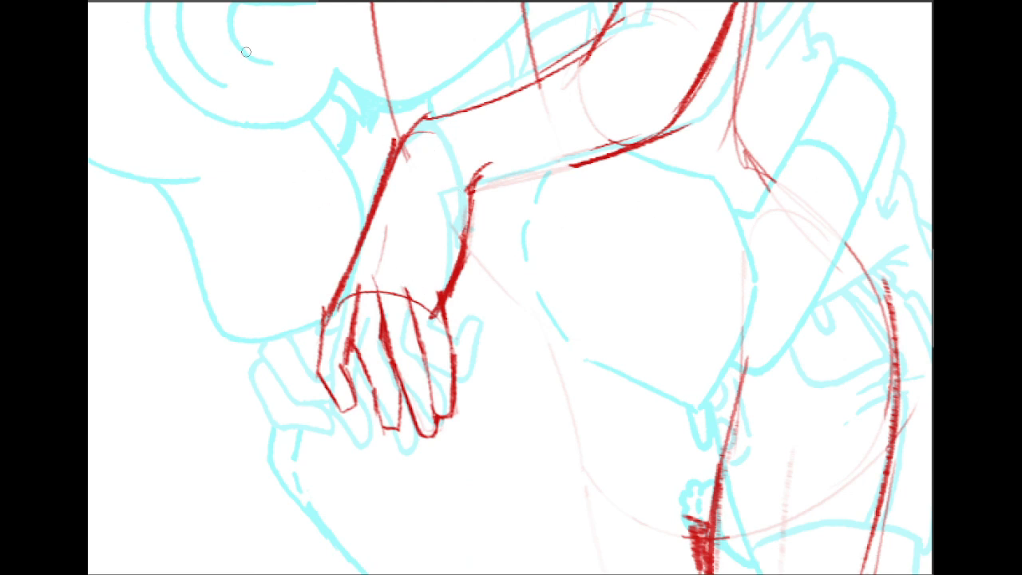
drag(397, 137, 339, 366)
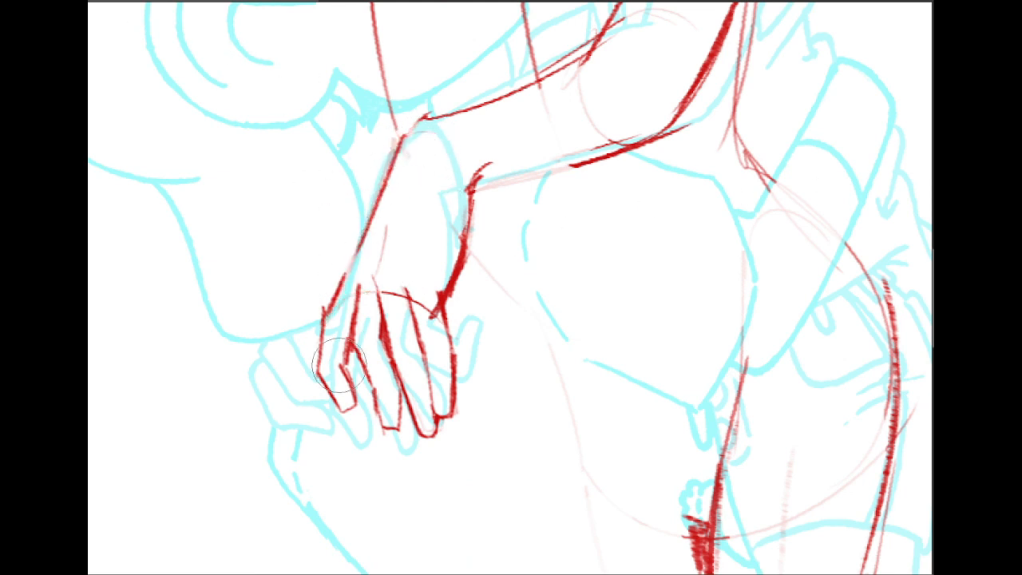
drag(385, 296, 463, 227)
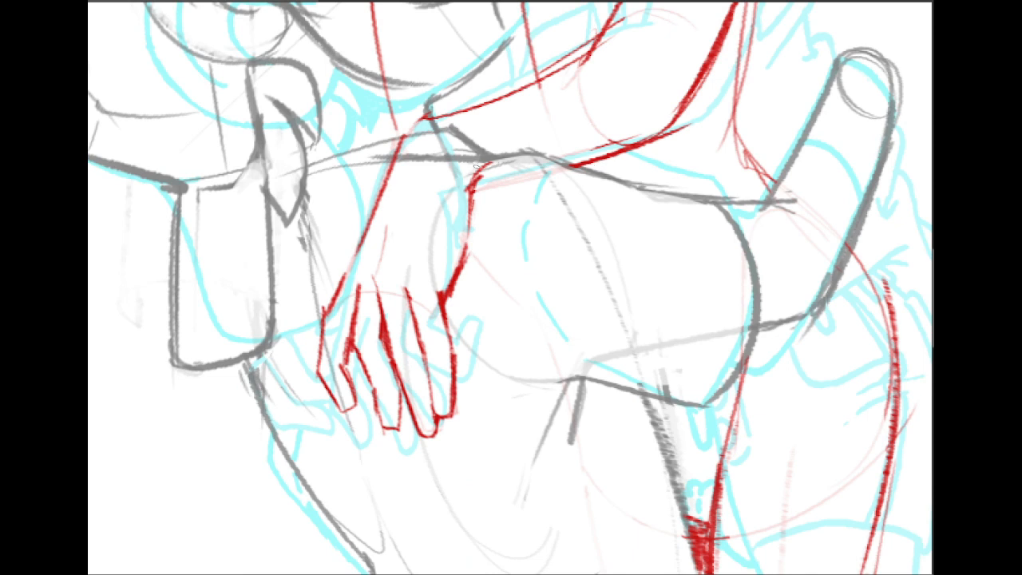
Redraw the lifting figure's shoulder line in red and add the raised forearm with a rounded end and curved outer edge.
mouse_move(476, 169)
mouse_down()
mouse_move(534, 152)
mouse_move(578, 180)
mouse_move(576, 166)
mouse_move(746, 199)
mouse_move(710, 187)
mouse_move(785, 134)
mouse_move(797, 135)
mouse_move(788, 182)
mouse_up()
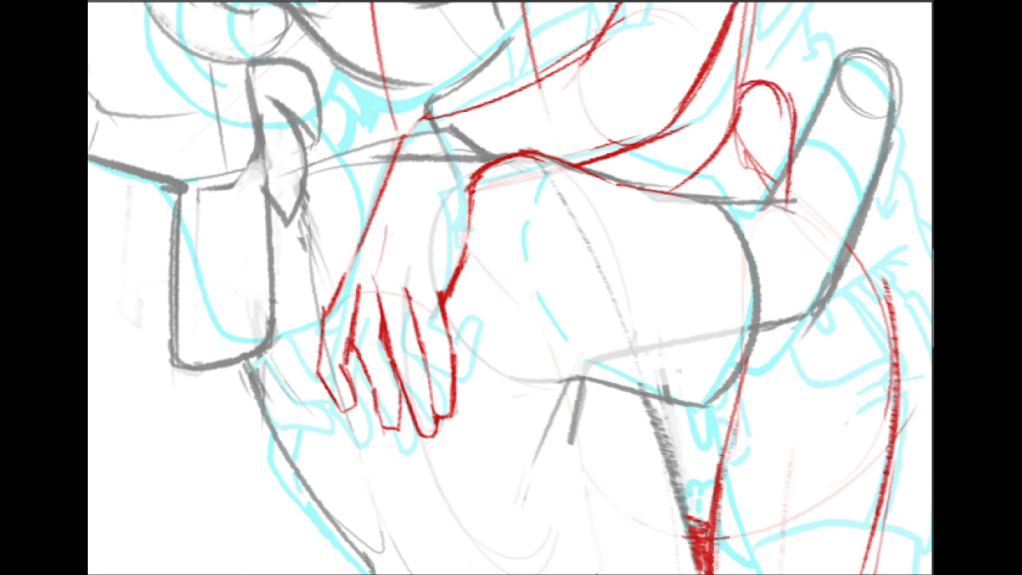
drag(794, 128, 784, 257)
drag(644, 188, 782, 257)
drag(781, 217, 768, 301)
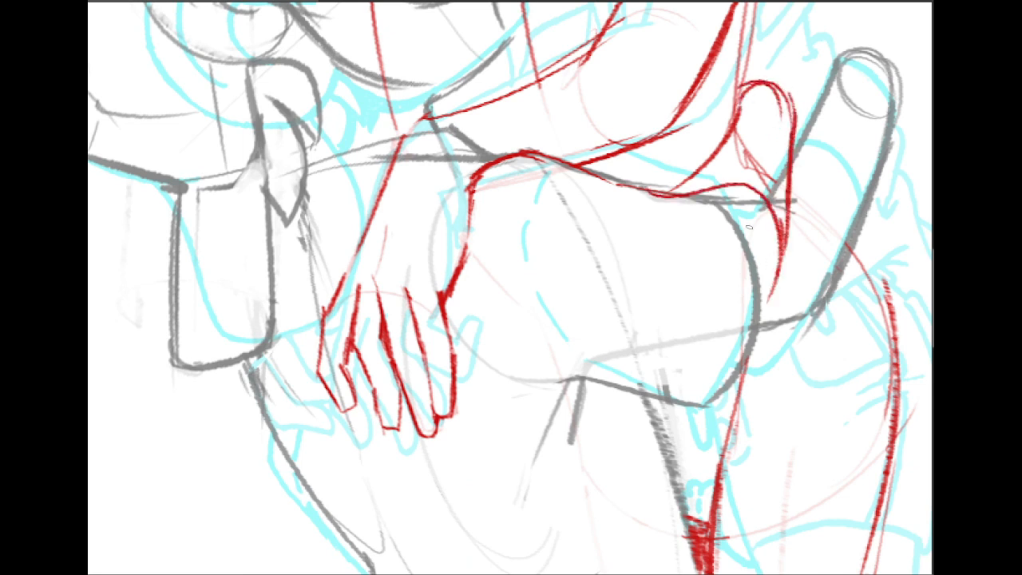
Draw the lifting arm's underside up to the reinforced elbow and close the sleeve with a curved opening and lower edge.
drag(569, 357, 763, 313)
drag(643, 188, 700, 389)
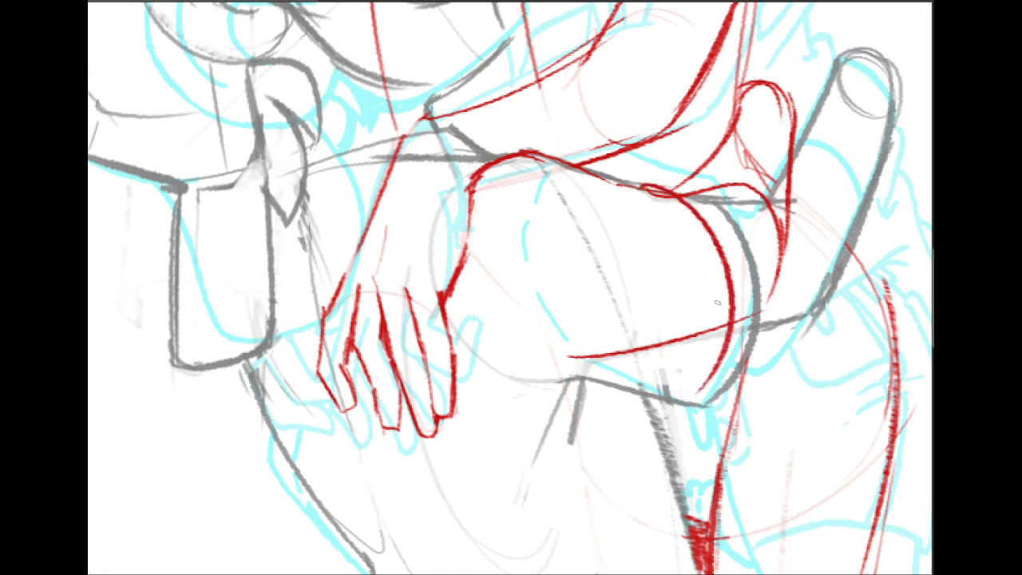
drag(774, 276, 726, 317)
mouse_move(782, 212)
mouse_down()
mouse_move(779, 280)
mouse_move(760, 311)
mouse_up()
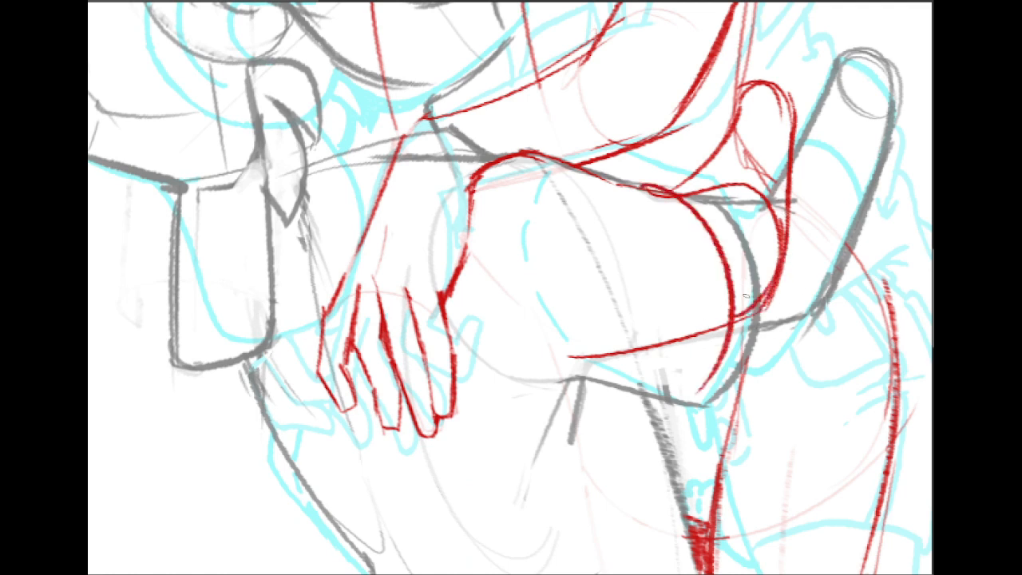
drag(569, 370, 696, 401)
drag(551, 372, 694, 403)
mouse_move(723, 341)
mouse_down()
mouse_move(697, 401)
mouse_move(674, 410)
mouse_up()
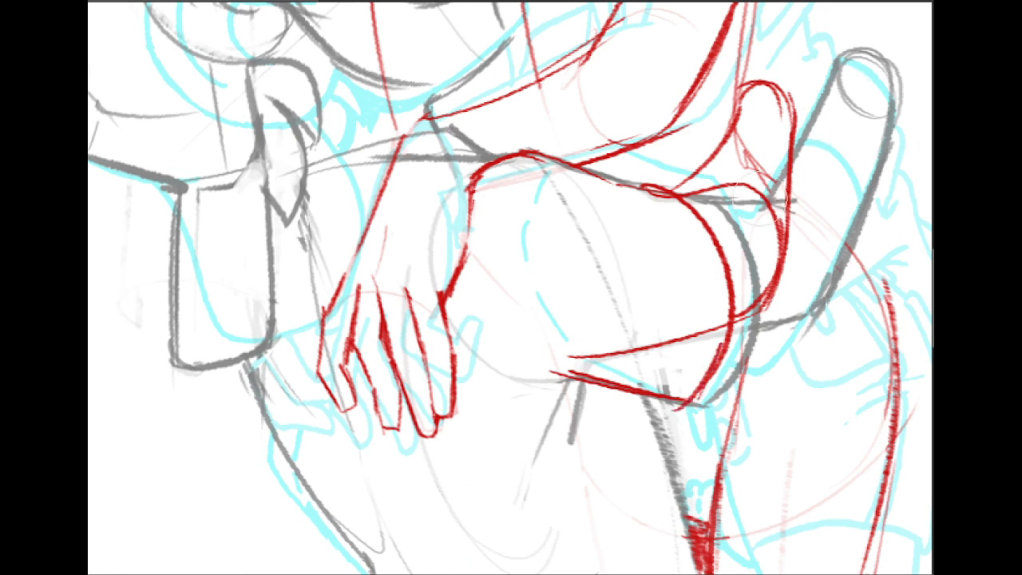
Erase the lifting figure's old grey forearm and sleeve end, plus the stray red construction lines inside the new forearm.
mouse_move(734, 208)
mouse_down()
mouse_move(763, 292)
mouse_move(771, 273)
mouse_move(757, 303)
mouse_move(796, 311)
mouse_move(891, 151)
mouse_move(805, 177)
mouse_up()
mouse_move(740, 357)
mouse_down()
mouse_move(733, 386)
mouse_move(666, 376)
mouse_up()
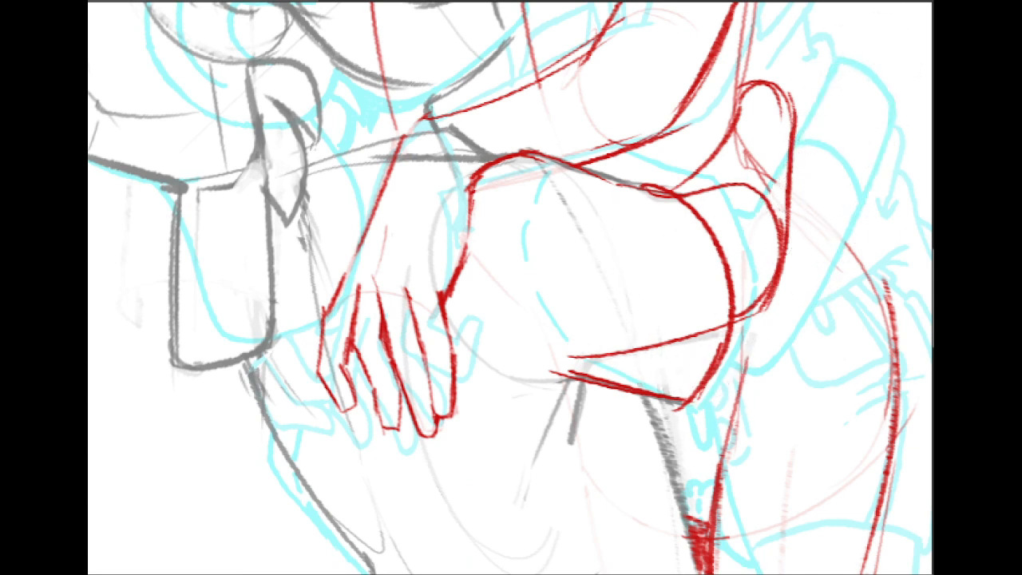
mouse_move(752, 150)
mouse_down()
mouse_move(748, 137)
mouse_move(765, 200)
mouse_move(757, 279)
mouse_move(767, 225)
mouse_up()
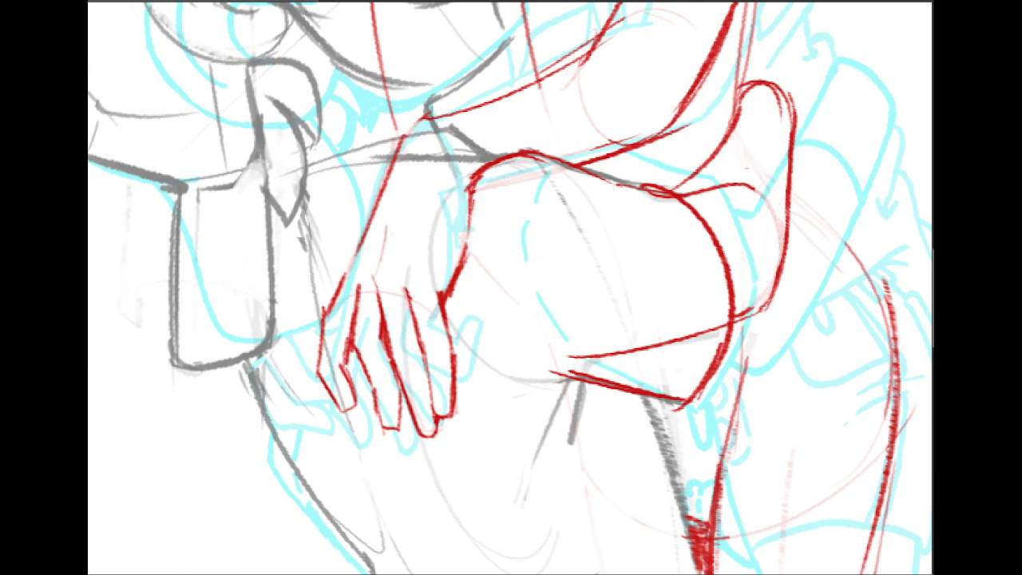
Try to sketch the second hand's rounded back and first two fingers in red beside the finished hand.
mouse_move(320, 104)
mouse_down()
mouse_move(524, 113)
mouse_move(357, 391)
mouse_move(307, 523)
mouse_move(489, 103)
mouse_up()
drag(505, 333, 489, 249)
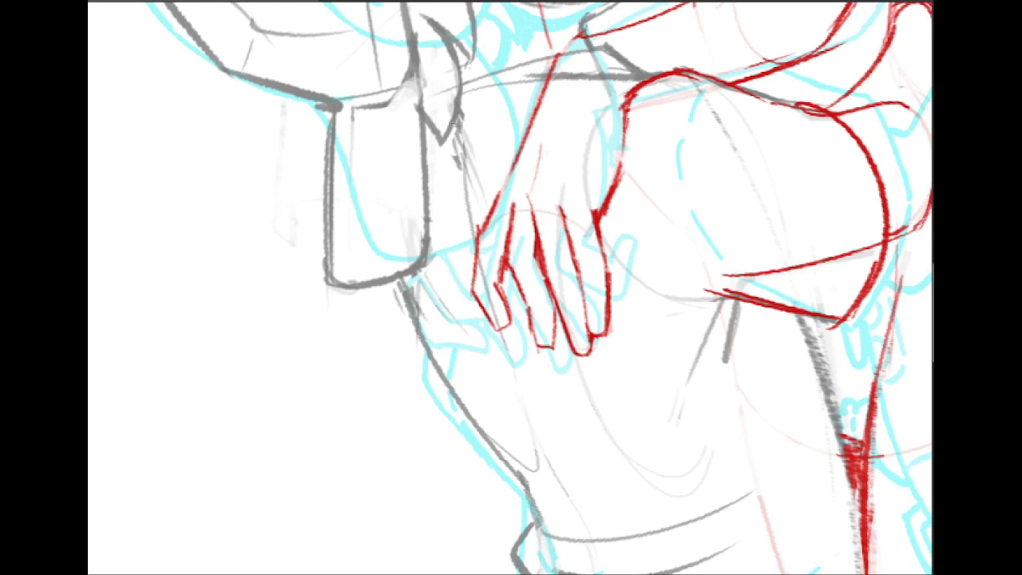
drag(401, 121, 358, 194)
drag(375, 284, 395, 318)
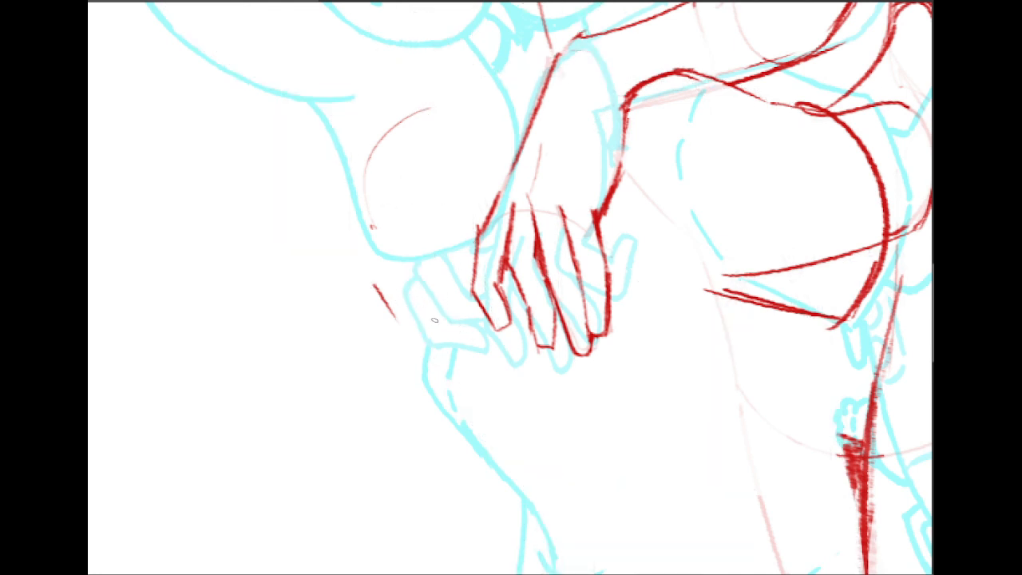
drag(440, 250, 470, 292)
key(ctrl+z)
mouse_move(391, 227)
mouse_down()
mouse_move(393, 272)
mouse_move(424, 337)
mouse_move(469, 353)
mouse_up()
drag(397, 209, 416, 261)
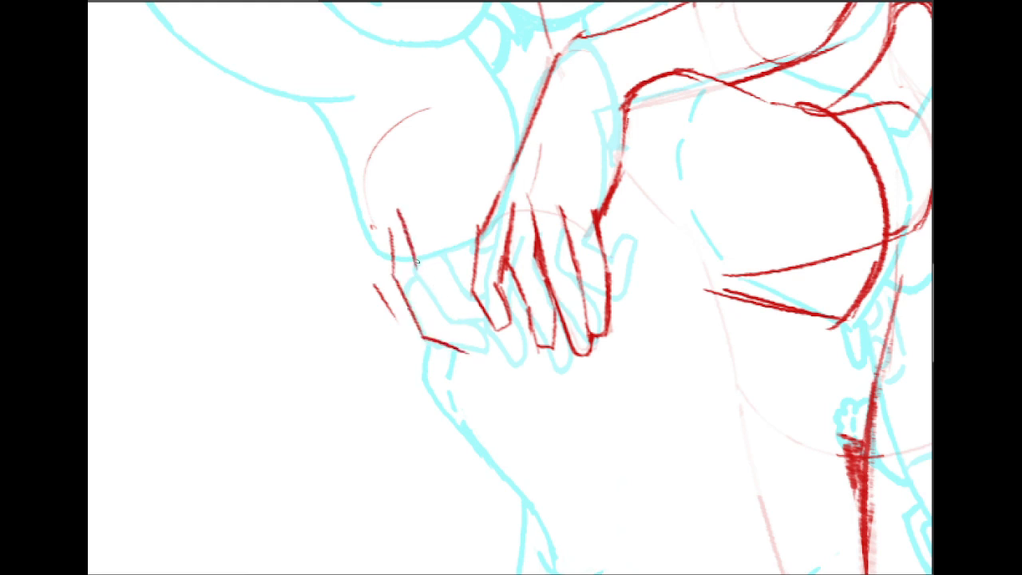
key(ctrl+z)
mouse_move(400, 211)
mouse_down()
mouse_move(420, 278)
mouse_move(480, 358)
mouse_up()
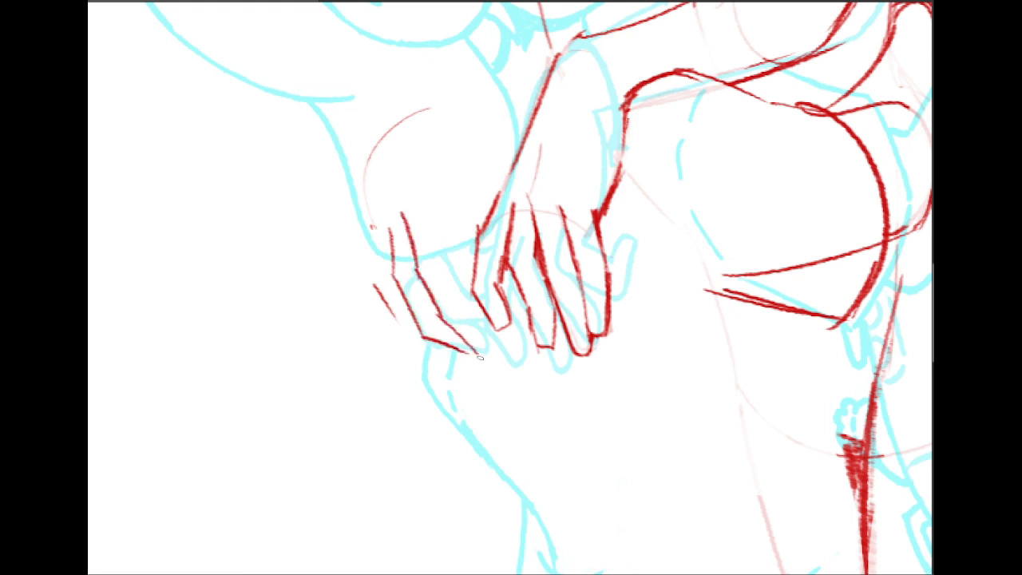
Try adding the inner and outer finger edges to the second hand, joined by a curved knuckle line.
drag(422, 212, 486, 327)
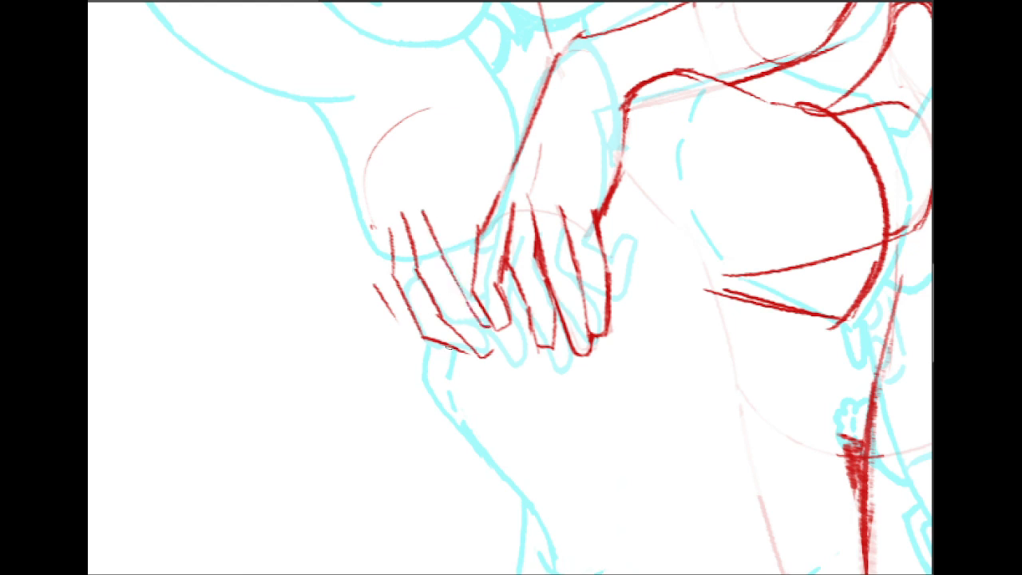
mouse_move(409, 321)
mouse_down()
mouse_move(466, 352)
mouse_move(413, 346)
mouse_move(432, 348)
mouse_up()
key(ctrl+z)
mouse_move(373, 231)
mouse_down()
mouse_move(406, 330)
mouse_move(441, 351)
mouse_up()
mouse_move(378, 232)
mouse_down()
mouse_move(455, 205)
mouse_move(476, 255)
mouse_move(475, 214)
mouse_up()
drag(475, 213, 475, 244)
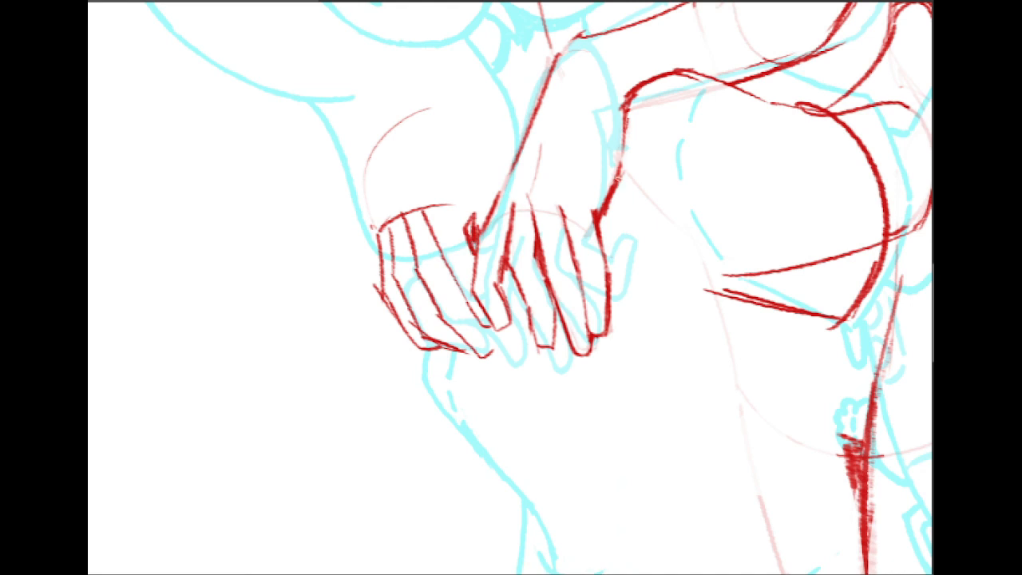
Reinforce the fingertips of the trial second hand, and erase that hand's fingers and knuckle line.
drag(409, 316, 469, 352)
key(ctrl+z)
mouse_move(275, 215)
mouse_down()
mouse_move(359, 238)
mouse_move(322, 250)
mouse_up()
key(ctrl+z)
key(ctrl+z)
mouse_move(405, 318)
mouse_down()
mouse_move(460, 359)
mouse_move(493, 353)
mouse_up()
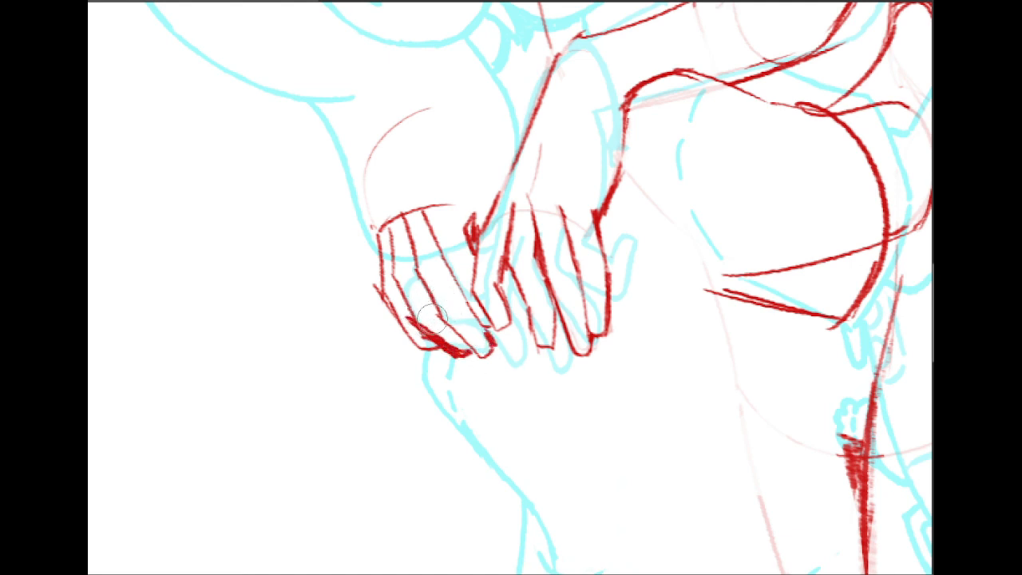
mouse_move(420, 324)
mouse_down()
mouse_move(426, 340)
mouse_move(468, 352)
mouse_up()
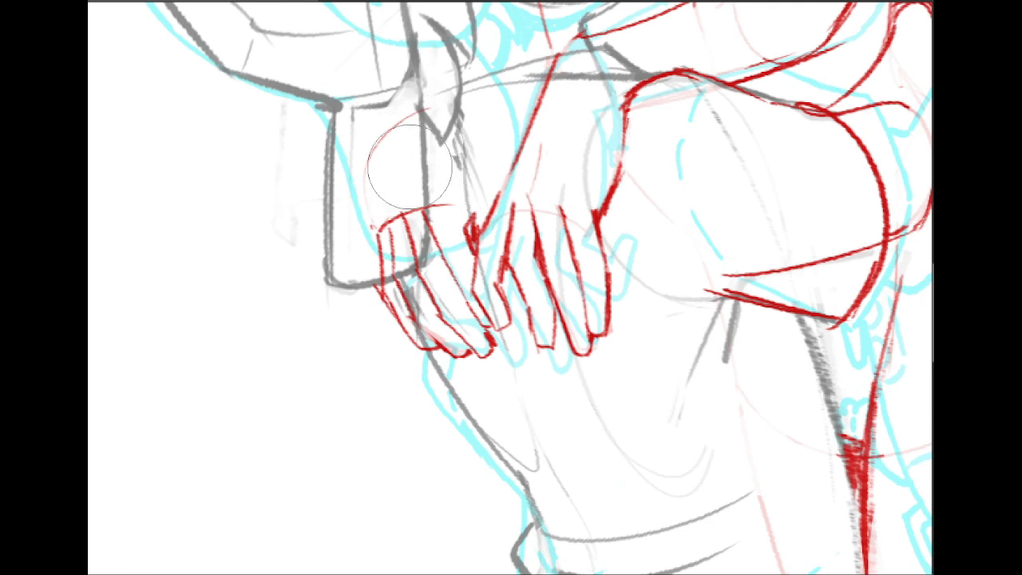
mouse_move(409, 166)
mouse_down()
mouse_move(388, 232)
mouse_move(357, 216)
mouse_up()
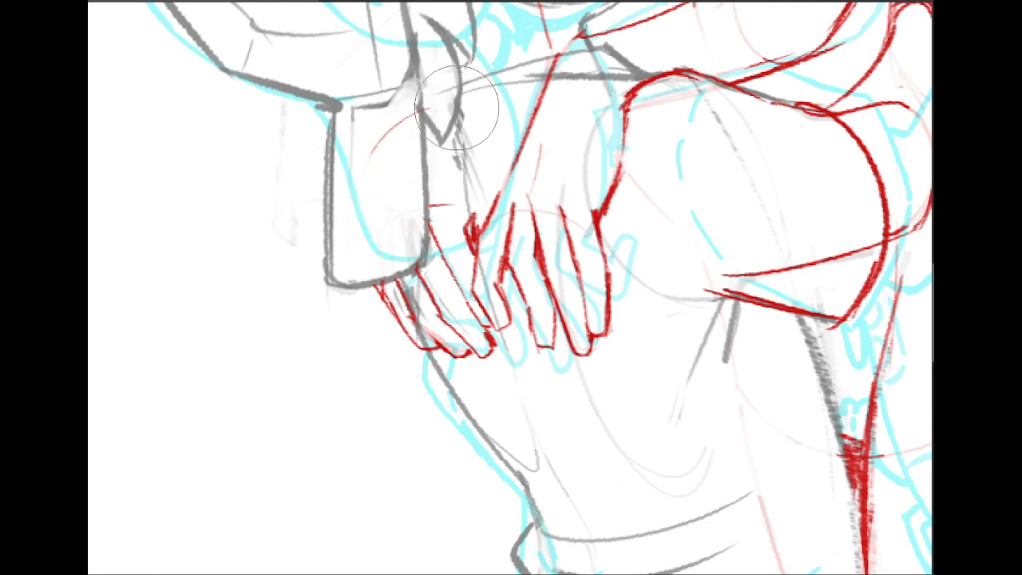
mouse_move(371, 272)
mouse_down()
mouse_move(408, 260)
mouse_move(435, 210)
mouse_move(416, 315)
mouse_move(467, 360)
mouse_up()
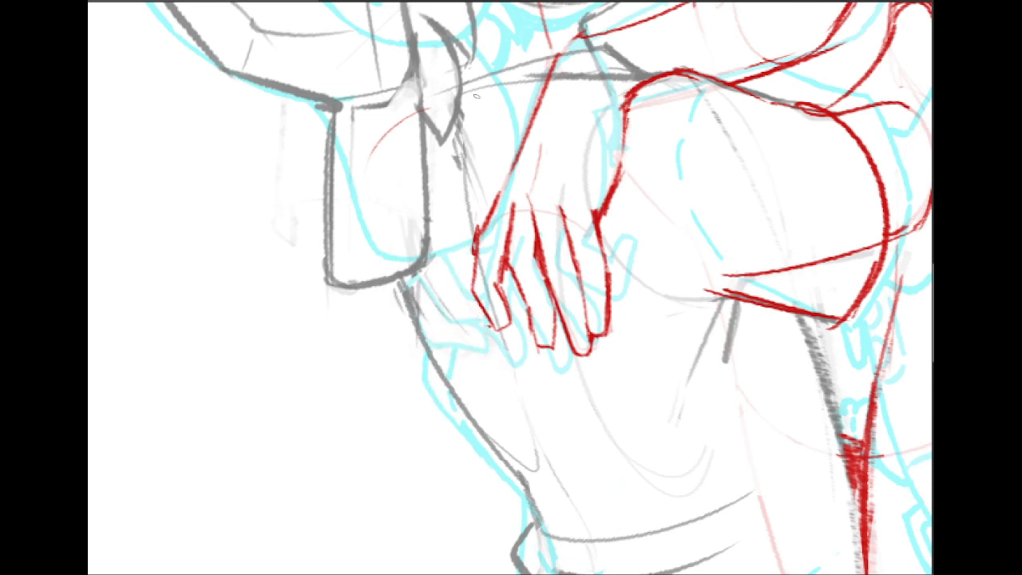
Redraw the second hand higher over the grey cuff, with a wrist line, slanted outer edge and thumb-side strokes.
mouse_move(459, 104)
mouse_down()
mouse_move(425, 136)
mouse_move(435, 129)
mouse_move(438, 143)
mouse_up()
drag(428, 49, 363, 107)
mouse_move(382, 56)
mouse_down()
mouse_move(348, 153)
mouse_move(455, 39)
mouse_up()
mouse_move(457, 109)
mouse_down()
mouse_move(436, 138)
mouse_move(448, 123)
mouse_move(447, 150)
mouse_up()
drag(357, 138, 343, 187)
key(ctrl+z)
key(ctrl+z)
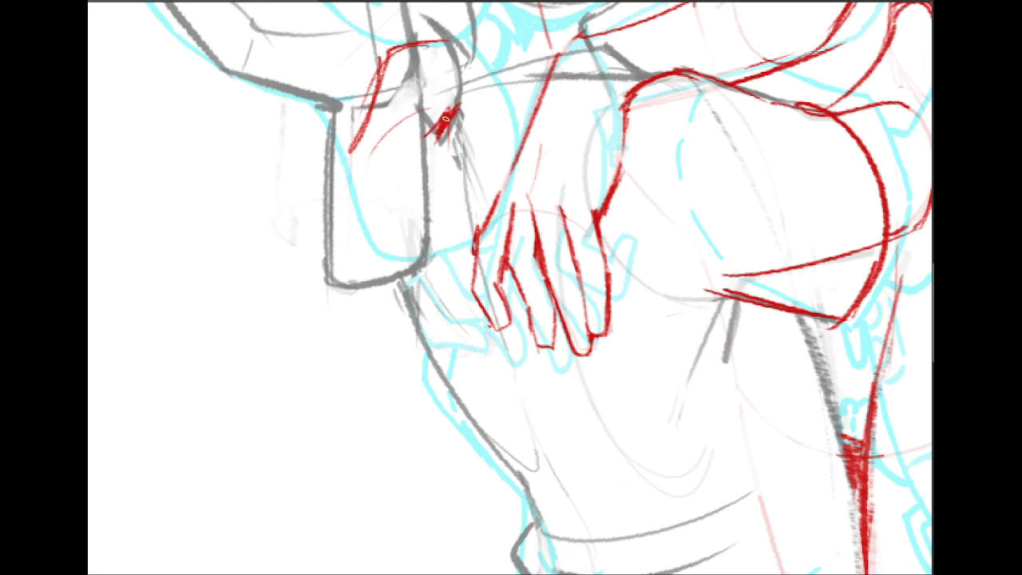
drag(447, 120, 444, 176)
drag(447, 128, 437, 187)
drag(349, 154, 345, 268)
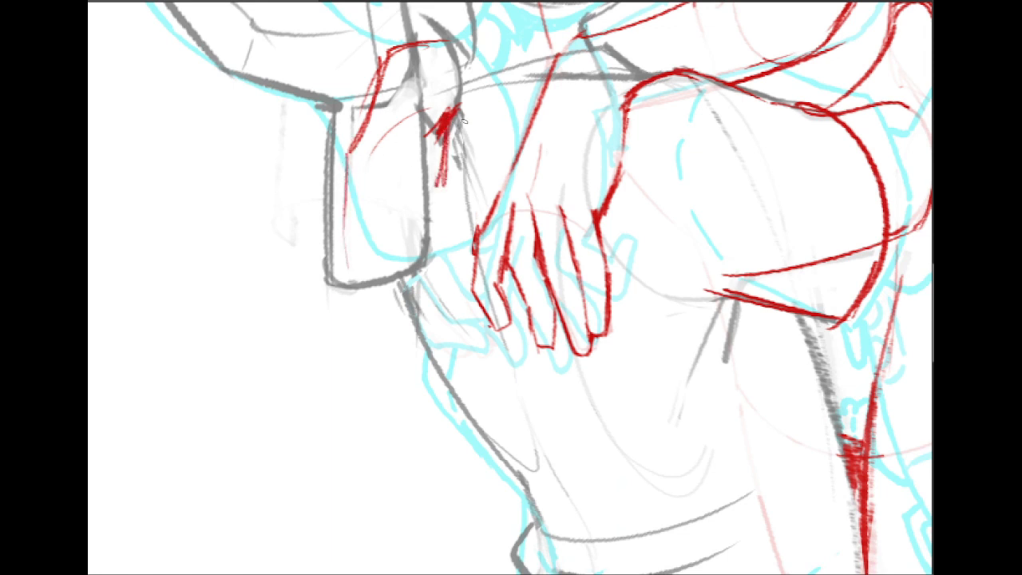
Block in the second hand's bent thumb with short shading strokes, and lighten them with the eraser.
mouse_move(459, 92)
mouse_down()
mouse_move(407, 168)
mouse_move(404, 216)
mouse_move(419, 217)
mouse_move(441, 178)
mouse_up()
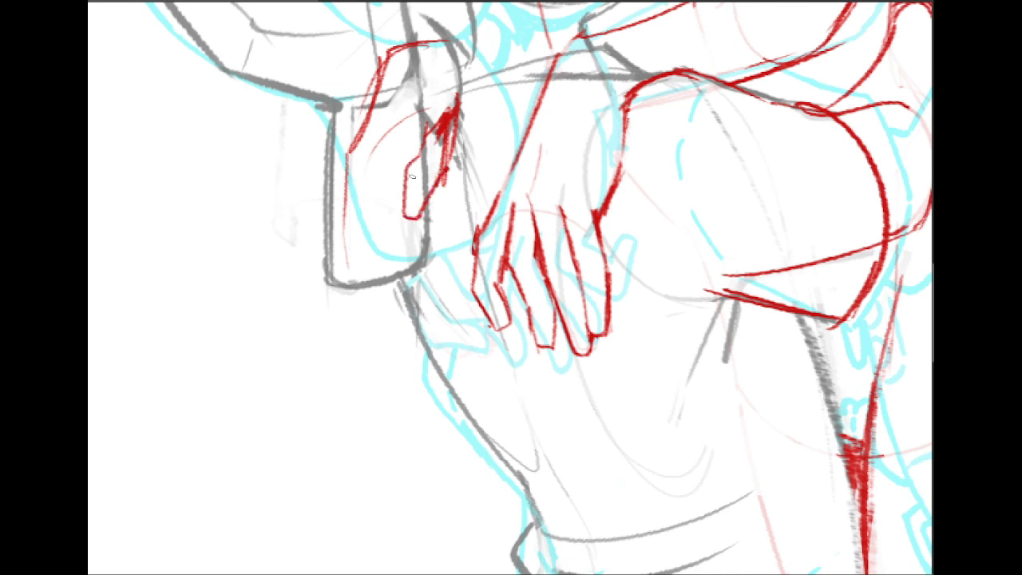
drag(431, 124, 393, 191)
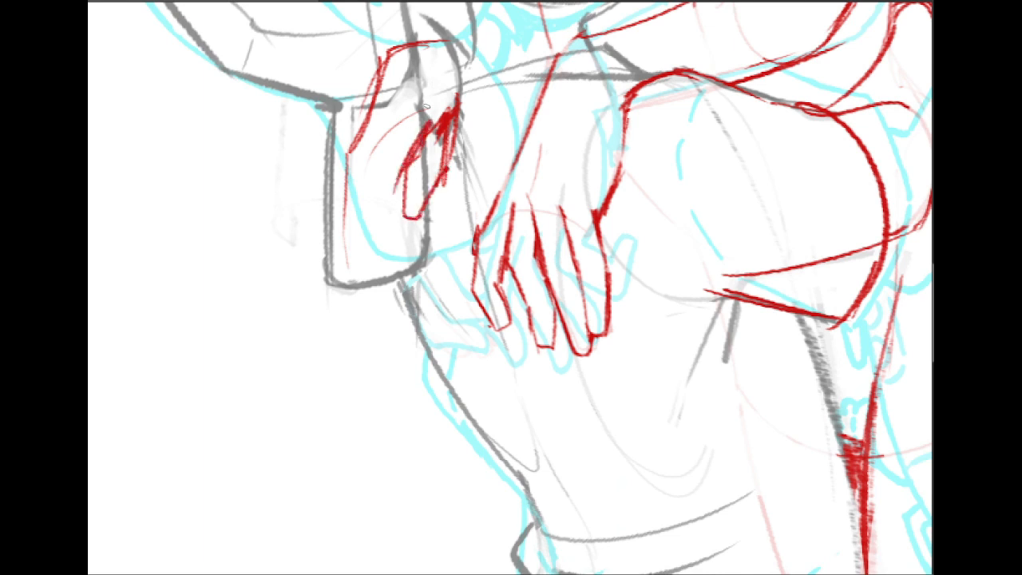
drag(427, 105, 393, 182)
drag(393, 122, 368, 155)
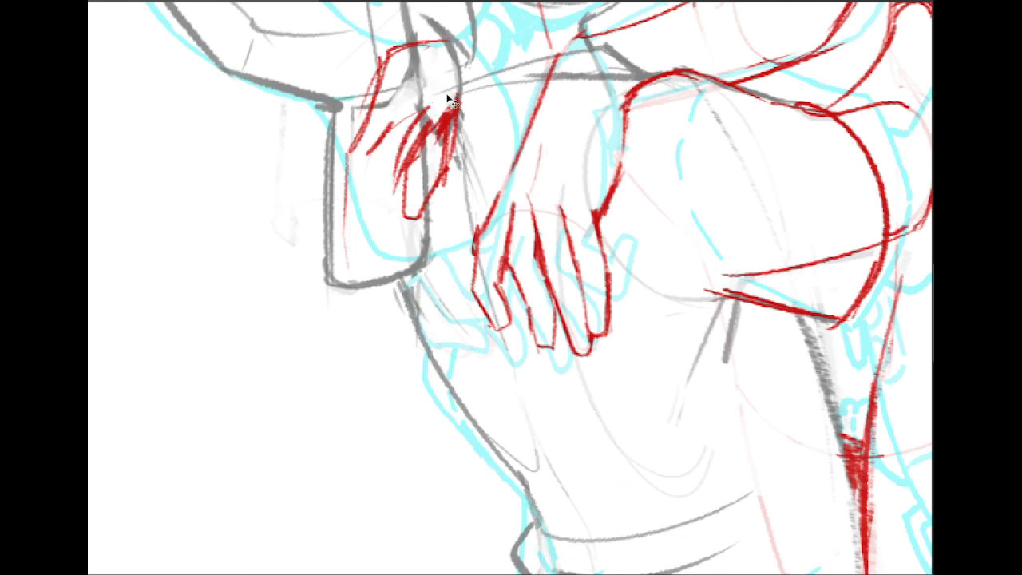
key(ctrl+z)
key(e)
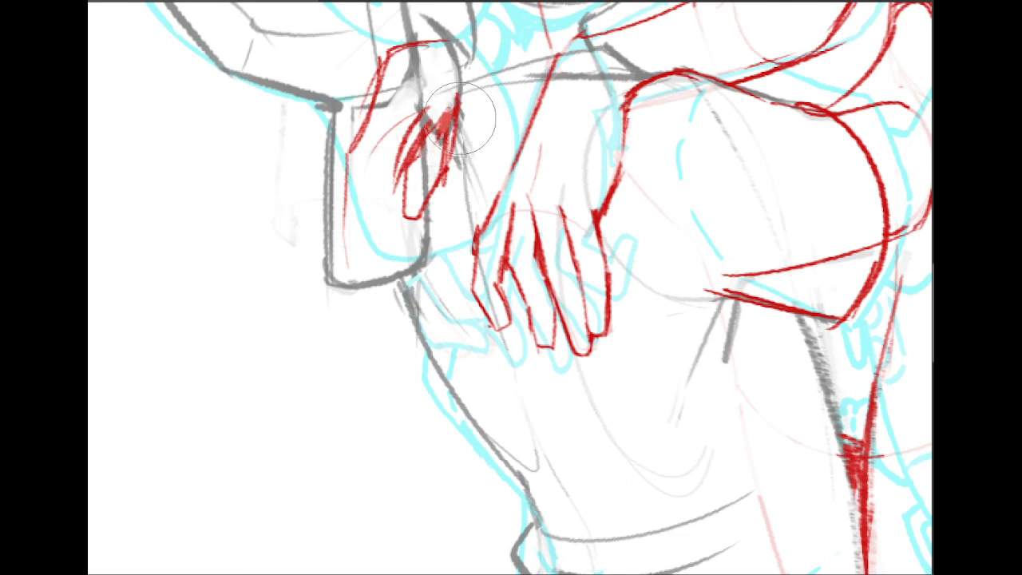
mouse_move(439, 155)
mouse_down()
mouse_move(433, 112)
mouse_move(403, 152)
mouse_move(400, 211)
mouse_up()
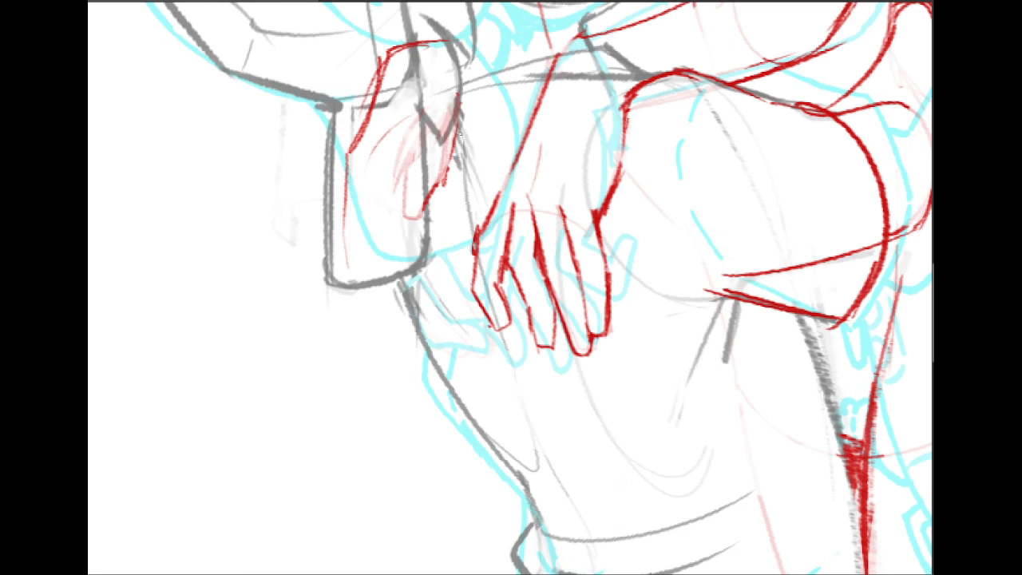
Redraw the second hand's thumb-side contour as an angled line and mark the thumb tip.
drag(457, 128, 451, 172)
key(ctrl+z)
mouse_move(457, 129)
mouse_down()
mouse_move(448, 172)
mouse_move(426, 201)
mouse_up()
drag(457, 166, 439, 179)
drag(407, 193, 419, 204)
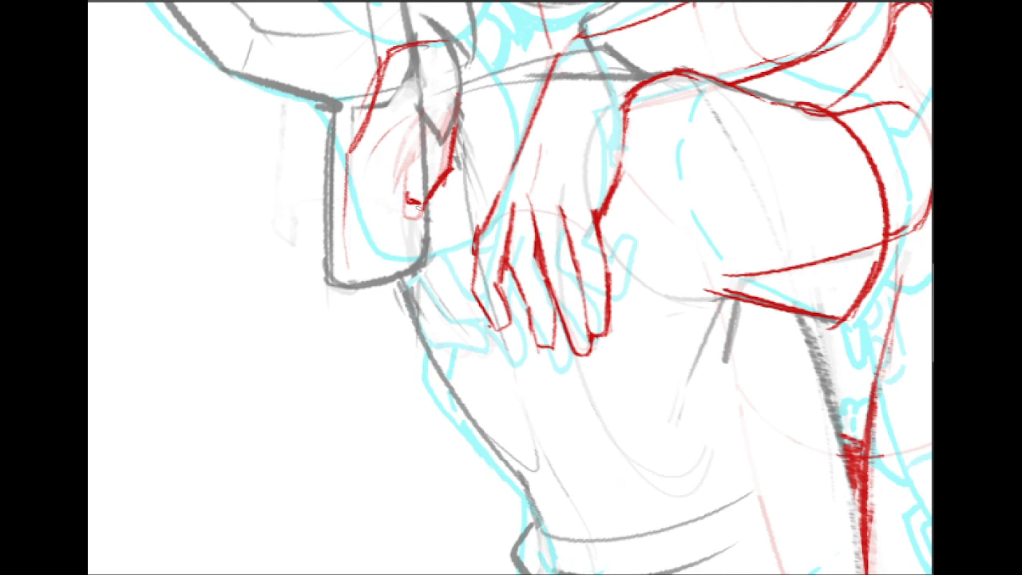
Draw the second hand's fingers with small rounded fingertips showing below the grey cuff's lower edge.
drag(378, 153, 380, 269)
mouse_move(371, 212)
mouse_down()
mouse_move(384, 280)
mouse_move(421, 311)
mouse_up()
mouse_move(417, 271)
mouse_down()
mouse_move(423, 299)
mouse_move(415, 297)
mouse_up()
key(ctrl+z)
key(ctrl+z)
key(ctrl+z)
mouse_move(381, 252)
mouse_down()
mouse_move(400, 298)
mouse_move(413, 269)
mouse_move(396, 286)
mouse_move(414, 303)
mouse_move(412, 282)
mouse_up()
key(ctrl+z)
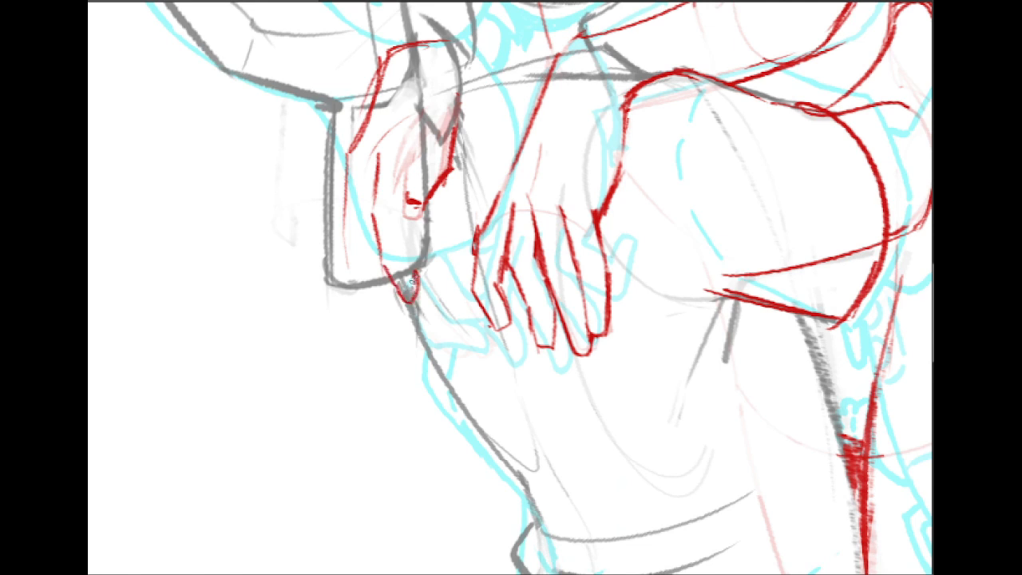
mouse_move(361, 245)
mouse_down()
mouse_move(397, 313)
mouse_move(407, 311)
mouse_up()
drag(361, 286, 377, 314)
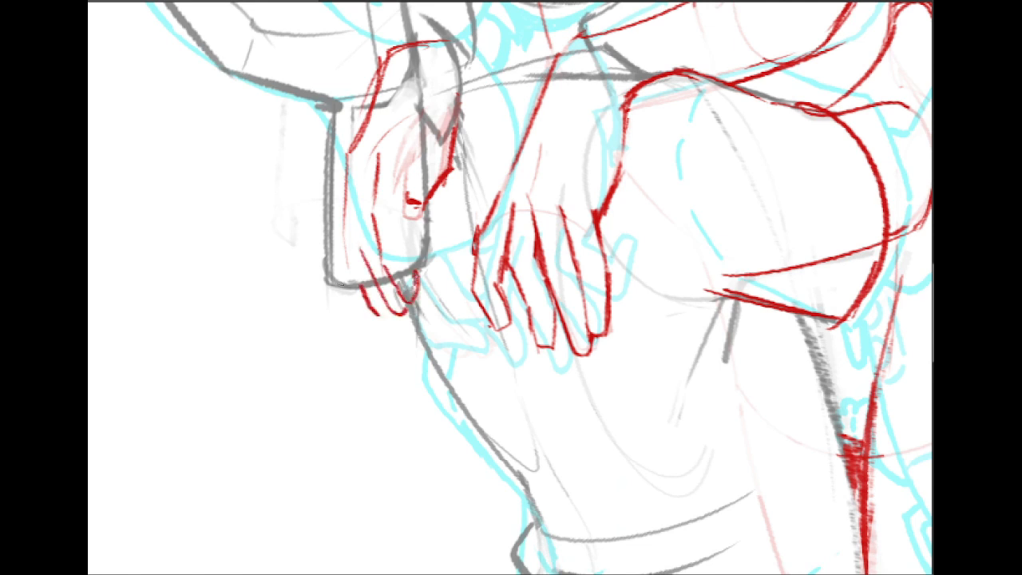
mouse_move(341, 285)
mouse_down()
mouse_move(389, 315)
mouse_move(350, 303)
mouse_move(364, 294)
mouse_up()
Erase the red hand lines inside the grey cuff, keeping the fingertips and the thumb-side contour outside it.
key(e)
mouse_move(427, 37)
mouse_down()
mouse_move(387, 35)
mouse_move(357, 138)
mouse_up()
mouse_move(375, 46)
mouse_down()
mouse_move(396, 82)
mouse_move(398, 146)
mouse_move(371, 140)
mouse_move(349, 250)
mouse_move(400, 234)
mouse_up()
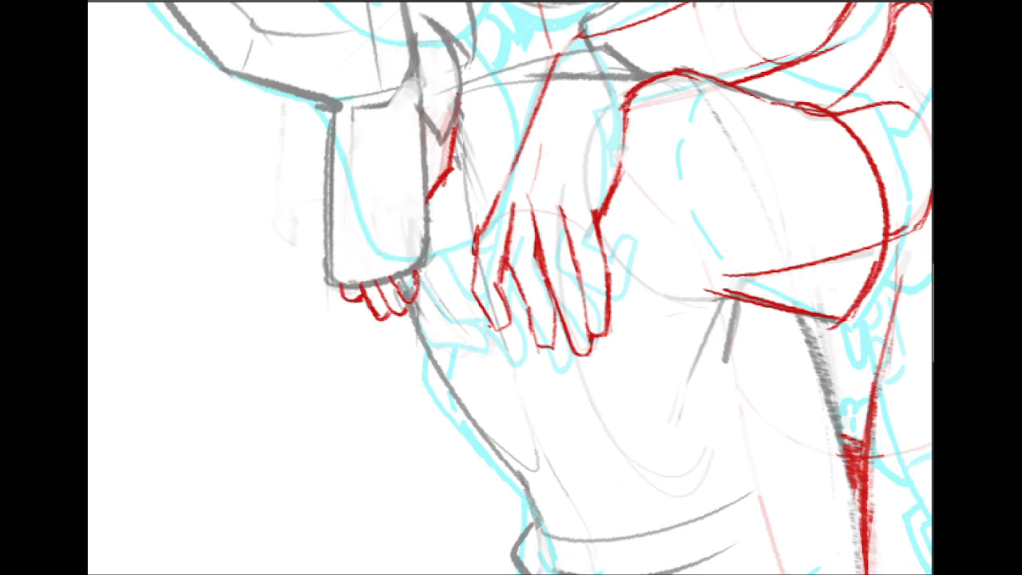
Adjust the fingers of the lifted figure's large red hand slightly with a free transform.
mouse_move(519, 120)
mouse_down()
mouse_move(500, 122)
mouse_move(297, 525)
mouse_up()
mouse_move(527, 59)
mouse_down()
mouse_move(545, 131)
mouse_move(502, 166)
mouse_up()
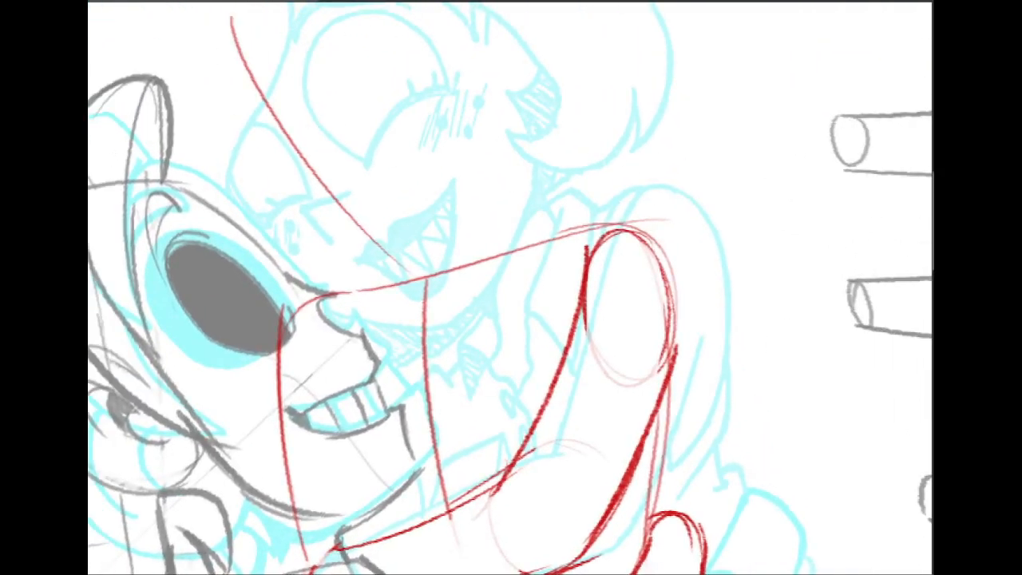
key(ctrl+0)
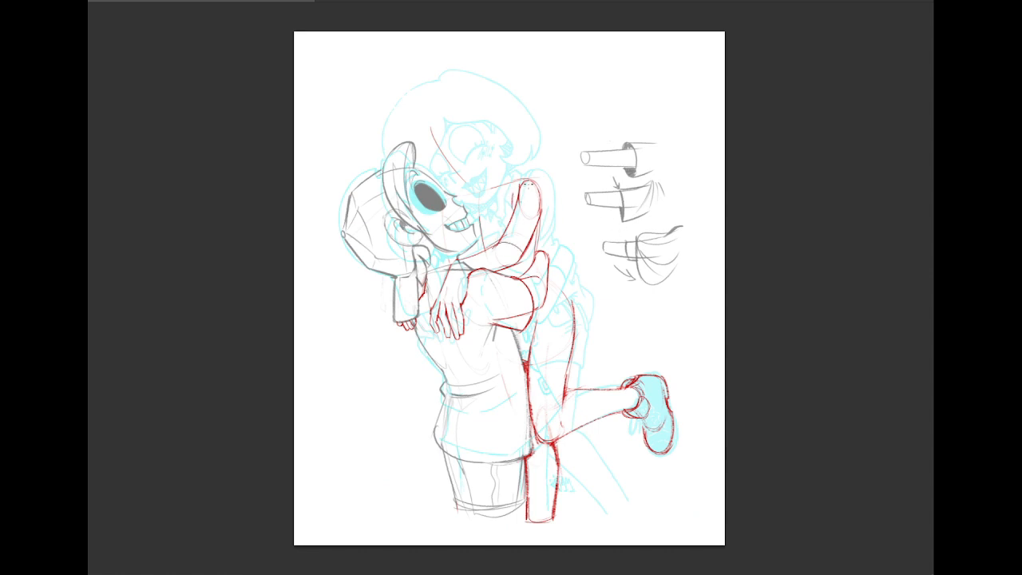
mouse_move(525, 201)
mouse_down()
mouse_move(520, 228)
mouse_move(541, 181)
mouse_move(542, 212)
mouse_up()
key(ctrl+plus)
key(ctrl+plus)
drag(511, 239, 520, 352)
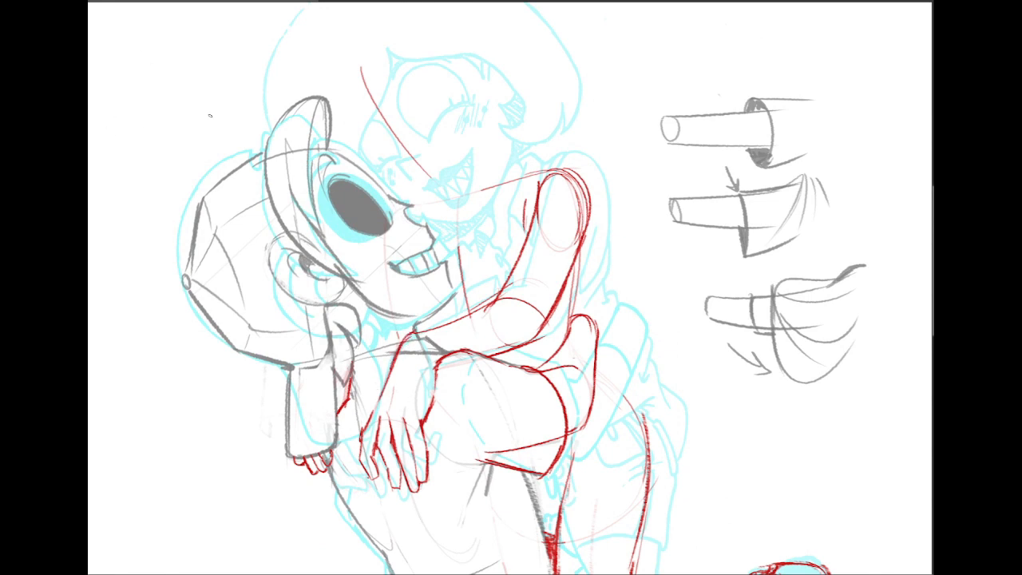
mouse_move(376, 407)
mouse_down()
mouse_move(400, 400)
mouse_move(423, 416)
mouse_up()
key(ctrl+z)
mouse_move(400, 335)
mouse_down()
mouse_move(365, 381)
mouse_move(364, 413)
mouse_move(399, 360)
mouse_up()
key(ctrl+z)
key(ctrl+z)
mouse_move(376, 406)
mouse_down()
mouse_move(421, 419)
mouse_move(439, 462)
mouse_move(388, 523)
mouse_move(354, 486)
mouse_move(355, 385)
mouse_up()
key(ctrl+t)
drag(407, 521, 398, 525)
key(Return)
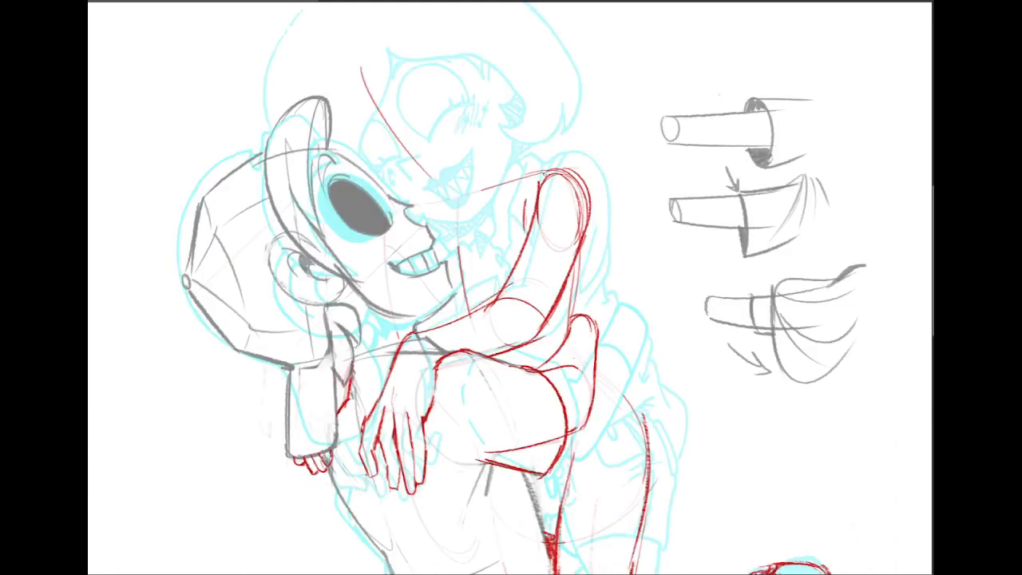
Draw the front edge of the lifted figure's shoulder and a curve across the shoulder to the back.
drag(545, 171, 528, 213)
drag(539, 175, 525, 223)
mouse_move(533, 187)
mouse_down()
mouse_move(567, 265)
mouse_move(598, 284)
mouse_up()
key(ctrl+z)
mouse_move(531, 193)
mouse_down()
mouse_move(572, 273)
mouse_move(590, 279)
mouse_up()
Outline a narrow shadow shape behind the lifted figure's upper arm and fill it solid red.
drag(583, 242, 591, 276)
drag(587, 226, 590, 278)
drag(587, 228, 579, 267)
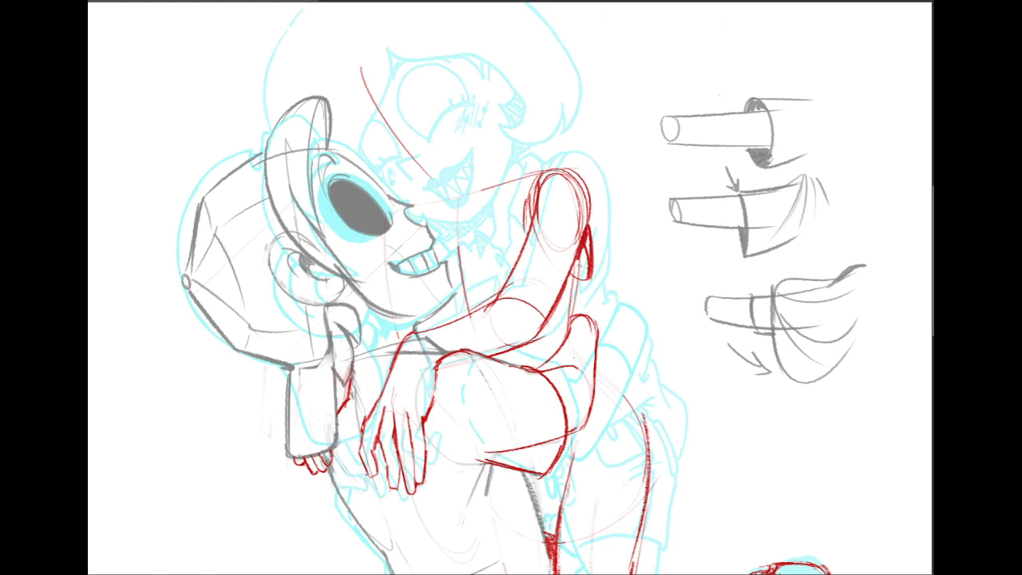
key(ctrl+z)
drag(589, 226, 583, 277)
Erase the construction ellipses inside the lifted figure's shoulder and elbow, and strengthen the inner elbow line.
mouse_move(559, 192)
mouse_down()
mouse_move(569, 209)
mouse_move(555, 257)
mouse_move(576, 219)
mouse_move(550, 232)
mouse_move(553, 220)
mouse_move(543, 255)
mouse_move(550, 230)
mouse_up()
drag(488, 314, 532, 316)
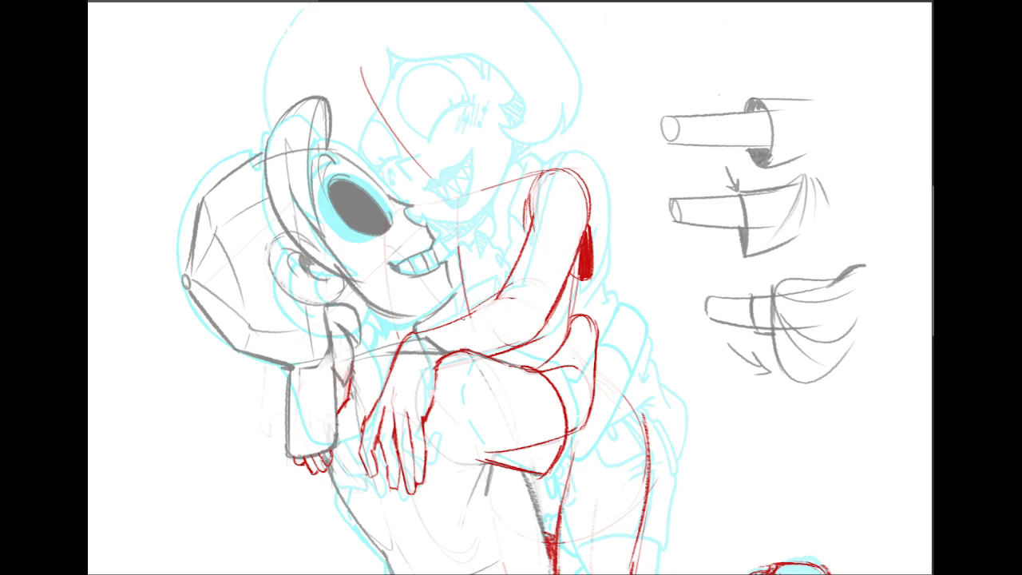
mouse_move(463, 318)
mouse_down()
mouse_move(503, 298)
mouse_move(527, 301)
mouse_up()
Draw the lifted figure's back line from the red shadow shape towards the waist, and reinforce the shape's outer edge.
drag(592, 276, 573, 311)
key(ctrl+z)
drag(593, 276, 568, 321)
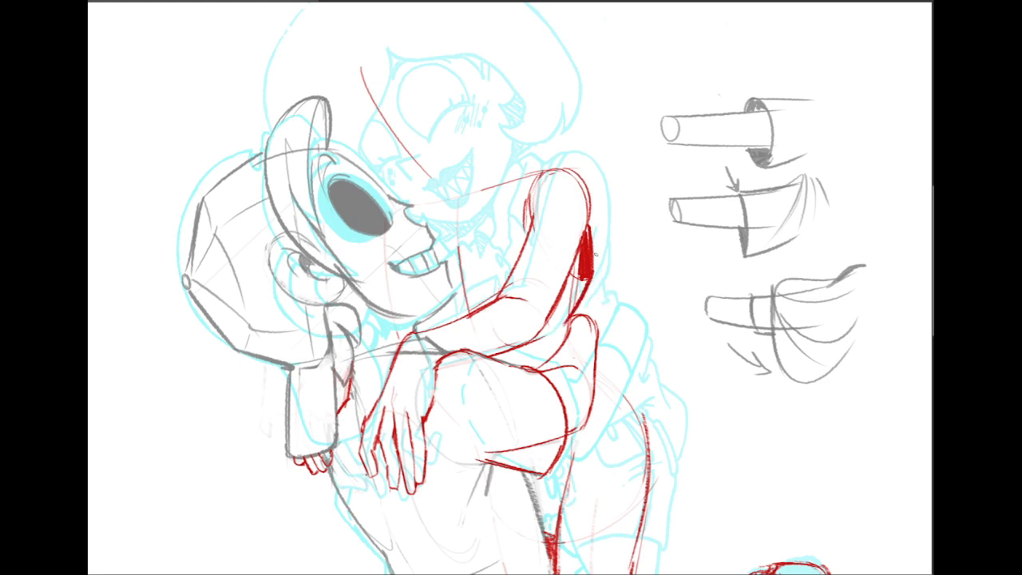
drag(592, 222, 590, 275)
mouse_move(531, 195)
mouse_down()
mouse_move(556, 260)
mouse_move(593, 278)
mouse_up()
drag(595, 278, 569, 330)
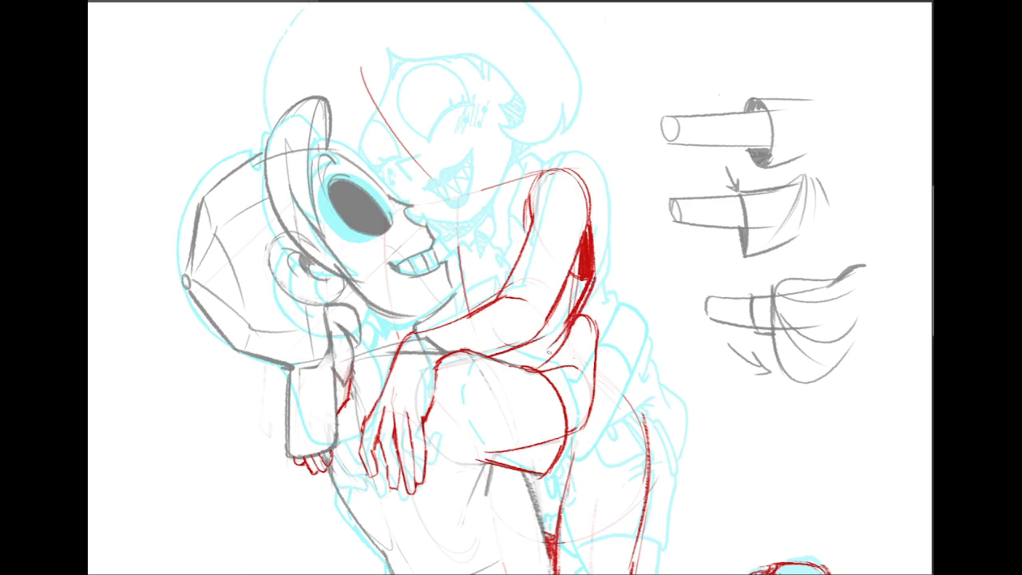
Clean up the doubled back line and redraw it as a smooth curve running down behind the elbow.
drag(590, 281, 570, 321)
drag(587, 286, 554, 344)
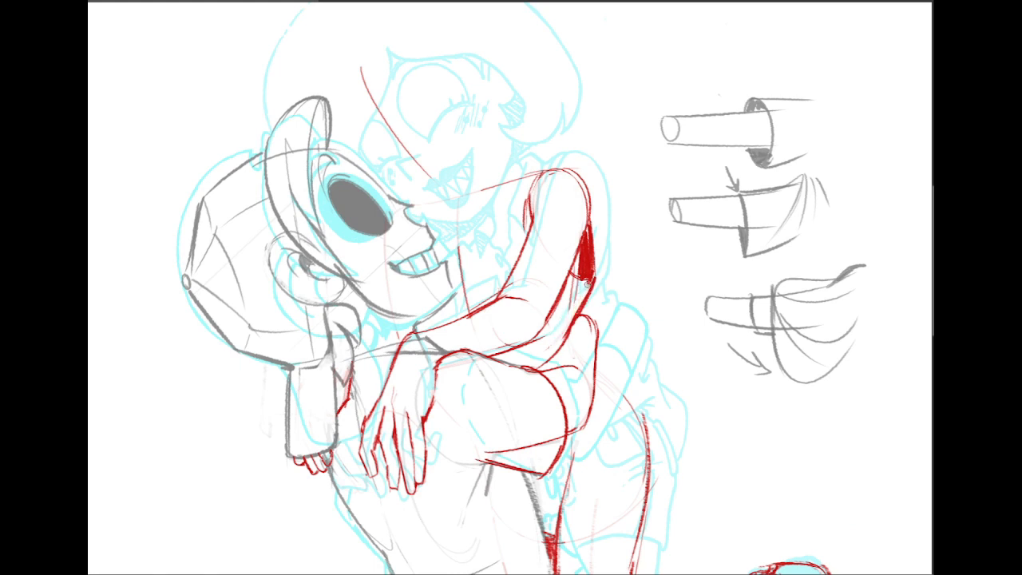
drag(589, 284, 553, 347)
drag(580, 313, 547, 342)
Draw the lifted figure's lower back with a small notch at the waist leading into the hip curve.
drag(599, 347, 611, 370)
key(ctrl+z)
drag(600, 358, 631, 392)
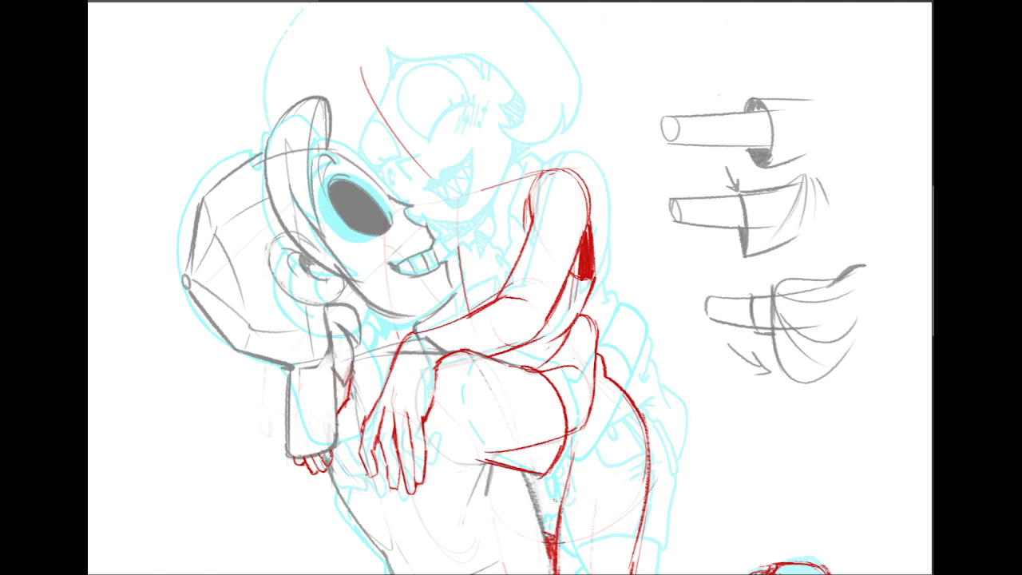
Draw a curved double line under the lifted figure's hips and round off the outer hip contour.
drag(545, 511, 658, 459)
mouse_move(608, 375)
mouse_down()
mouse_move(656, 420)
mouse_move(635, 479)
mouse_up()
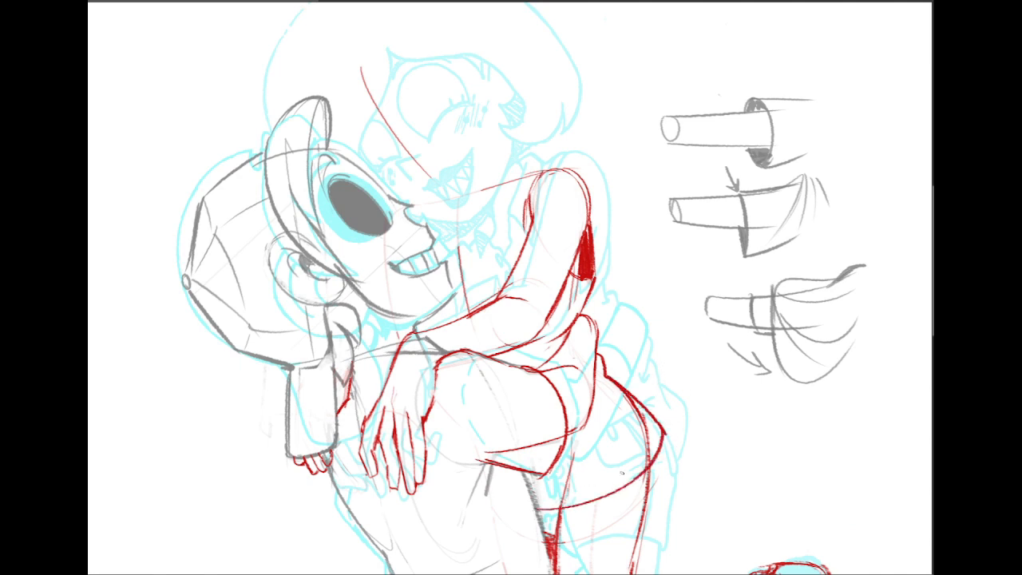
key(ctrl+z)
mouse_move(600, 372)
mouse_down()
mouse_move(655, 420)
mouse_move(646, 478)
mouse_up()
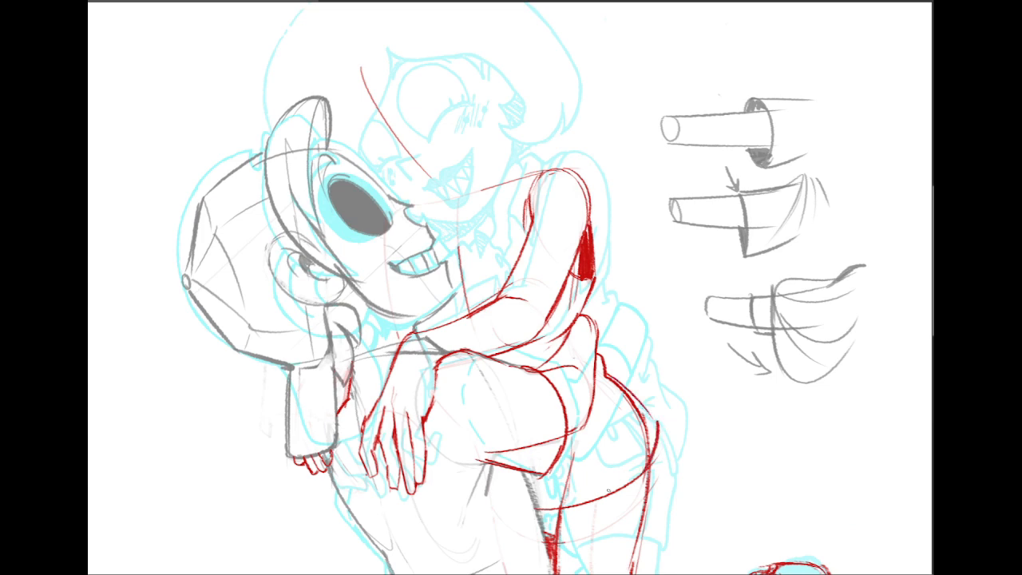
drag(551, 508, 647, 475)
Draw a curved hem line around the lifted figure's thigh and thicken the outer thigh contour above it.
mouse_move(606, 560)
mouse_down()
mouse_move(588, 428)
mouse_move(602, 384)
mouse_up()
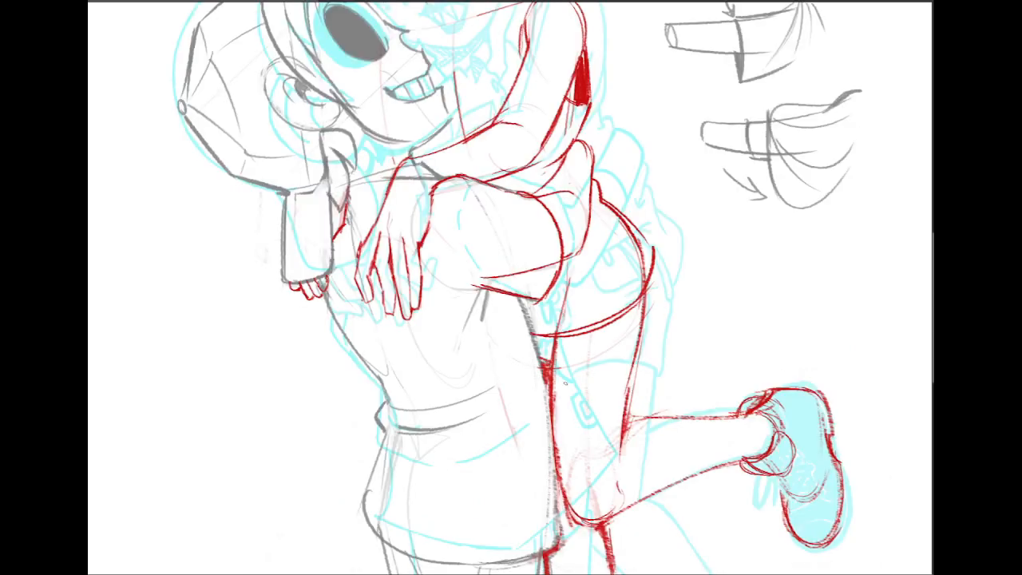
mouse_move(548, 387)
mouse_down()
mouse_move(616, 411)
mouse_move(648, 369)
mouse_move(552, 399)
mouse_move(626, 402)
mouse_move(647, 385)
mouse_up()
key(ctrl+z)
drag(648, 292, 632, 399)
drag(638, 361, 632, 393)
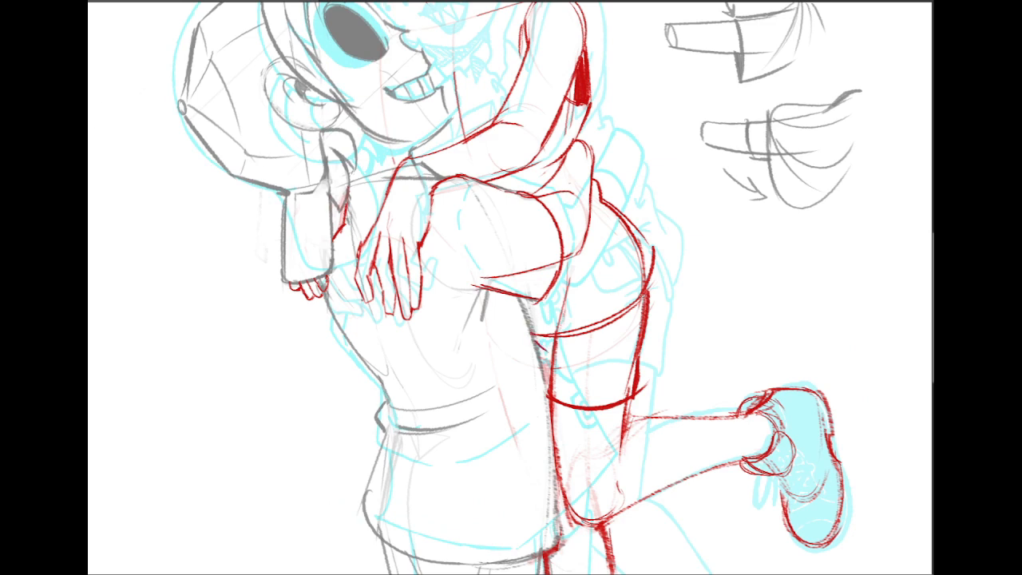
scroll(511, 287, down, 3)
mouse_move(861, 429)
mouse_down()
mouse_move(878, 448)
mouse_move(878, 322)
mouse_up()
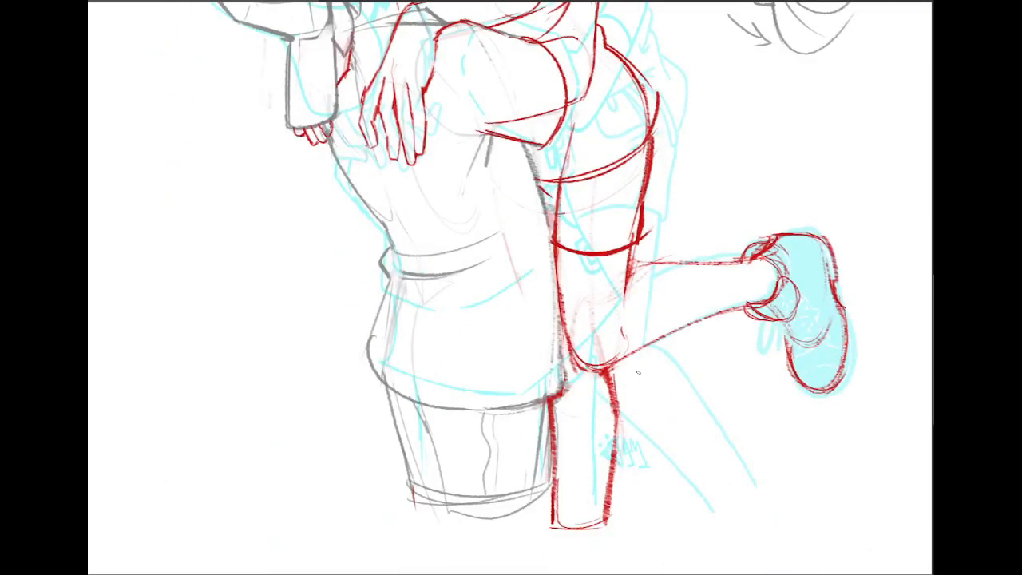
drag(559, 240, 559, 406)
drag(574, 285, 523, 335)
drag(573, 293, 534, 336)
drag(571, 299, 538, 351)
mouse_move(559, 347)
mouse_down()
mouse_move(538, 374)
mouse_move(546, 399)
mouse_up()
key(ctrl+z)
key(ctrl+z)
key(ctrl+z)
key(ctrl+z)
key(ctrl+z)
key(ctrl+z)
Sketch a tapered muzzle shape with an elliptical front and a curved jaw over the lifted figure's mouth.
drag(559, 335, 542, 283)
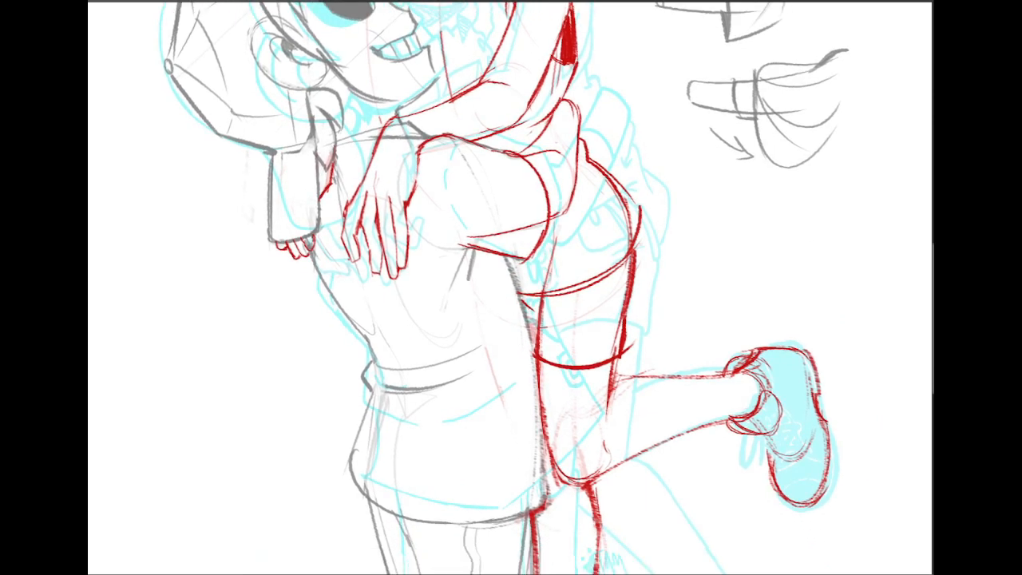
drag(588, 184, 618, 331)
drag(593, 336, 609, 543)
drag(522, 319, 522, 433)
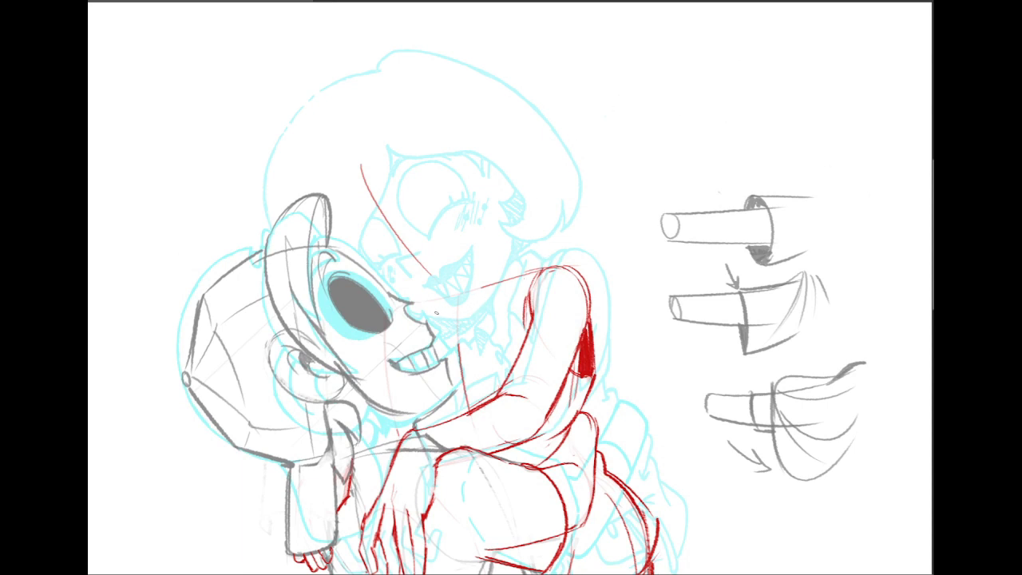
mouse_move(422, 314)
mouse_down()
mouse_move(454, 346)
mouse_move(544, 259)
mouse_up()
key(ctrl+z)
drag(420, 307, 541, 260)
mouse_move(459, 294)
mouse_down()
mouse_move(488, 321)
mouse_move(459, 289)
mouse_move(448, 298)
mouse_up()
key(ctrl+z)
drag(420, 266, 438, 298)
mouse_move(420, 264)
mouse_down()
mouse_move(462, 249)
mouse_move(487, 299)
mouse_up()
drag(462, 250, 490, 300)
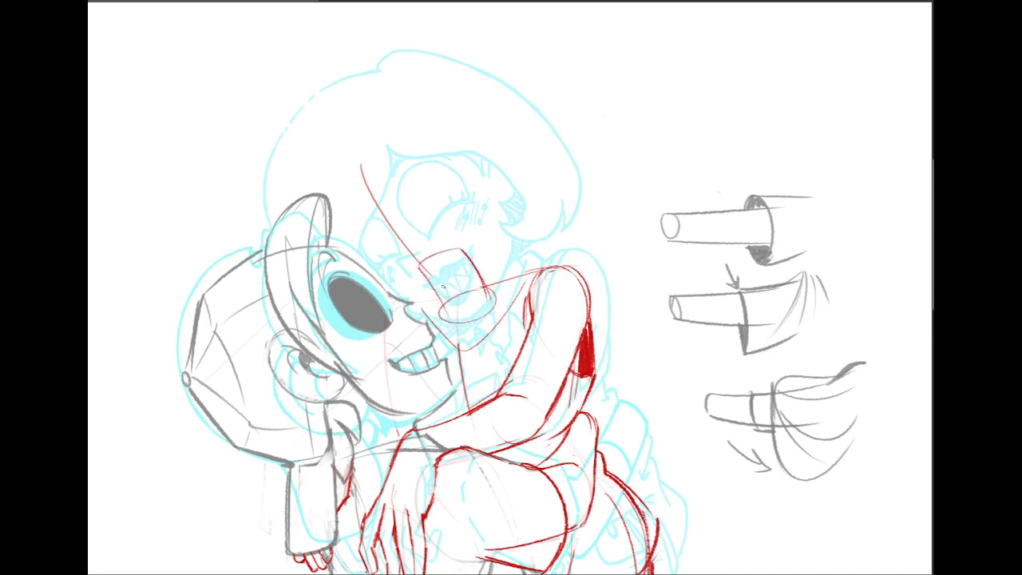
drag(420, 266, 448, 323)
drag(477, 277, 490, 296)
mouse_move(462, 248)
mouse_down()
mouse_move(495, 311)
mouse_move(484, 281)
mouse_up()
Clear the red and grey redraws from the canvas, leaving only the faded blue drawing.
key(Delete)
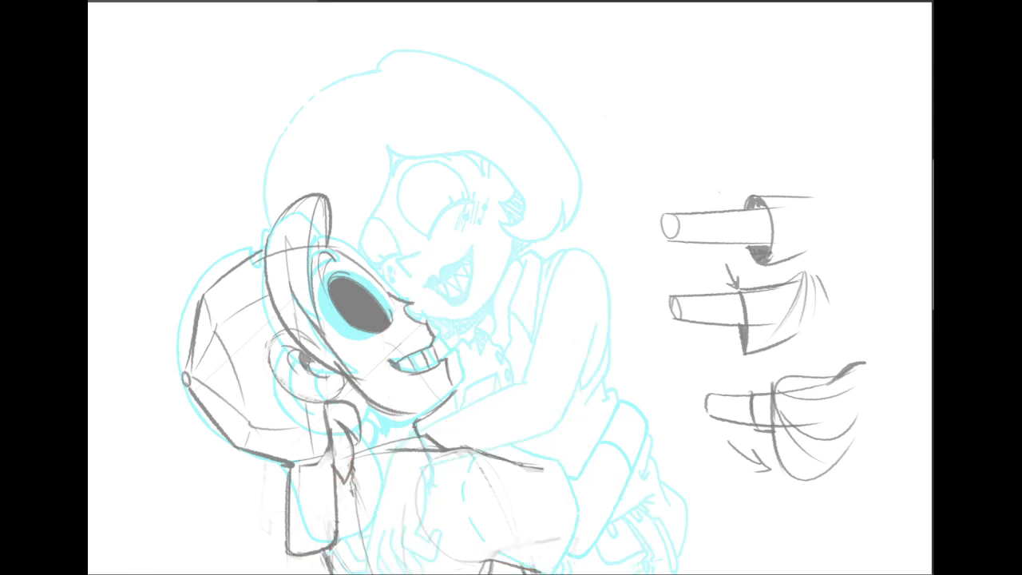
key(Delete)
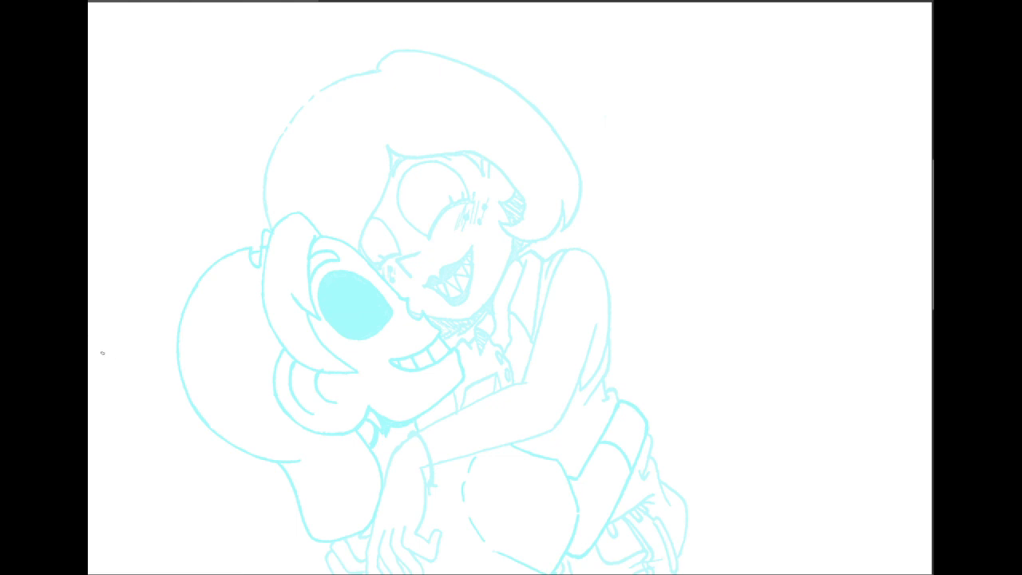
Sketch a curved eye line, a vertical centre line and a short side line as red guides on the lifted figure's face.
key(r)
mouse_move(698, 141)
mouse_down()
mouse_move(748, 293)
mouse_move(753, 272)
mouse_up()
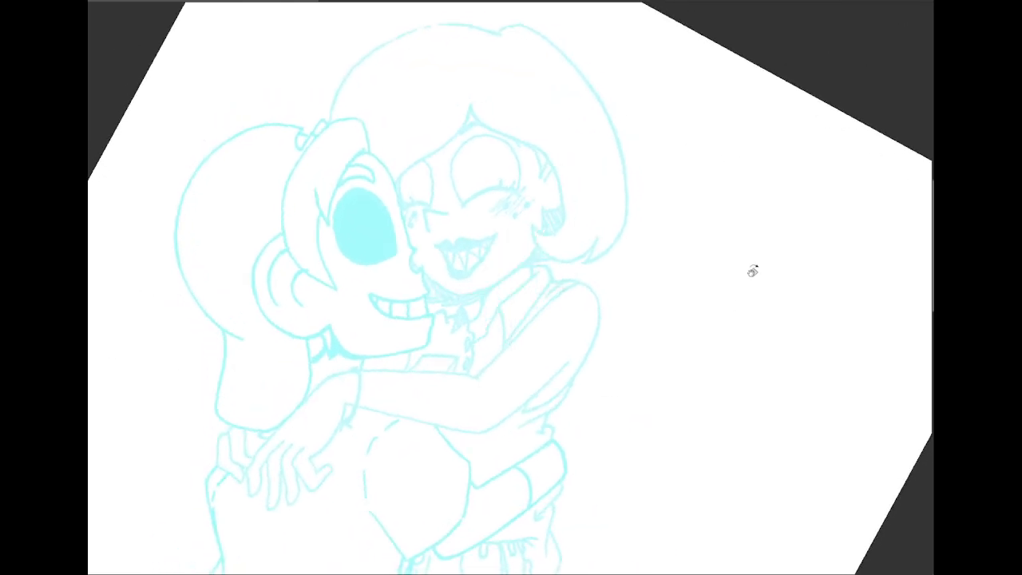
drag(586, 8, 568, 91)
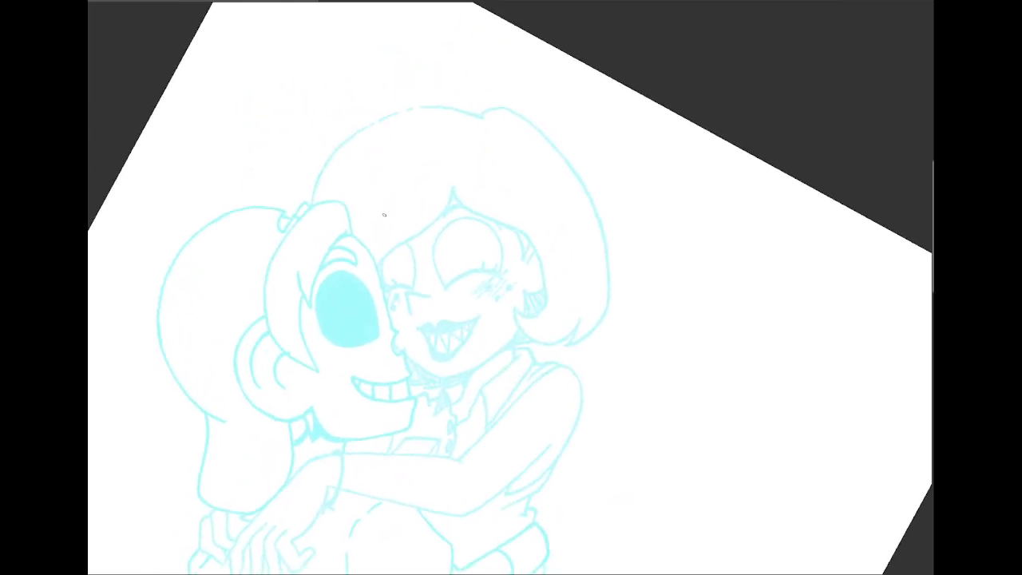
drag(369, 279, 505, 275)
key(ctrl+z)
drag(370, 281, 524, 262)
drag(423, 192, 417, 266)
key(ctrl+z)
drag(433, 174, 423, 289)
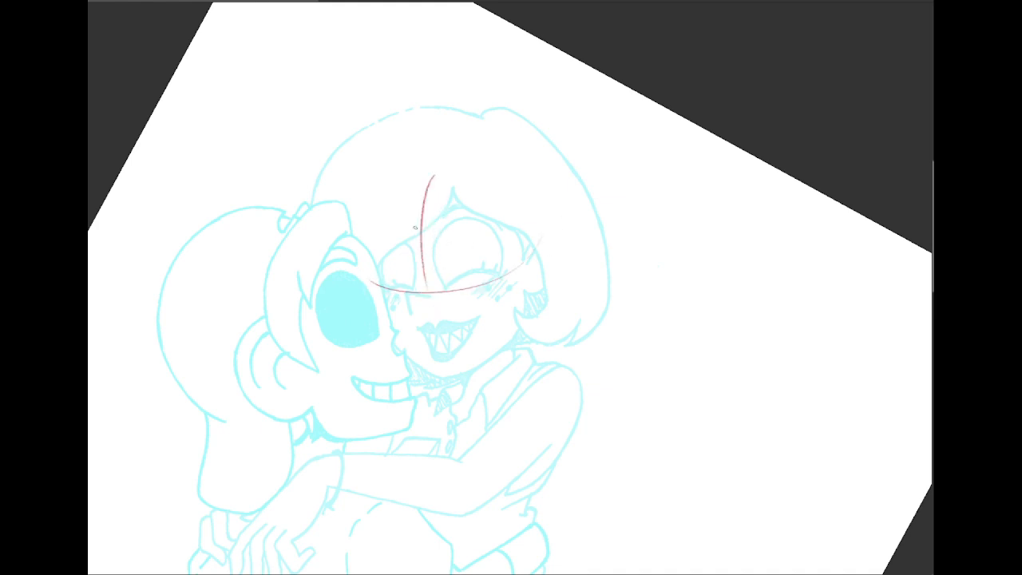
drag(367, 240, 373, 280)
drag(411, 169, 372, 283)
key(ctrl+z)
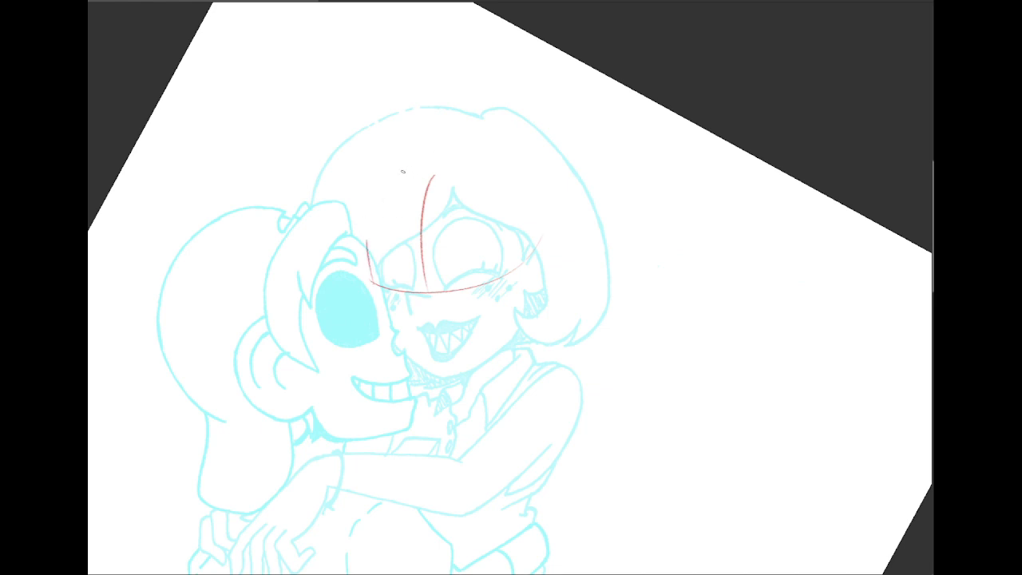
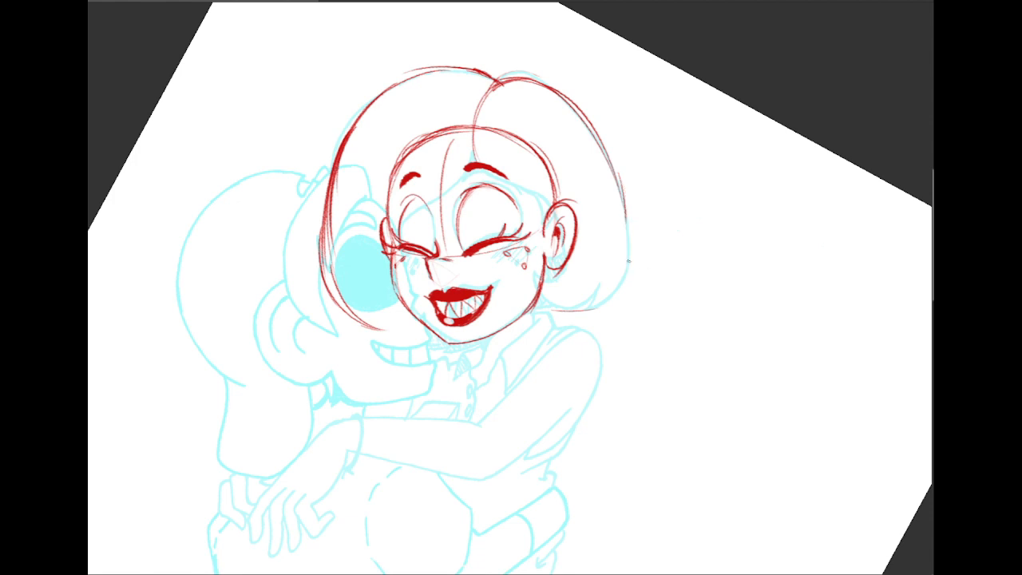
Thin out the thick doubled contour of the bob beside the other character's eye and lightly restate it.
drag(444, 274, 505, 291)
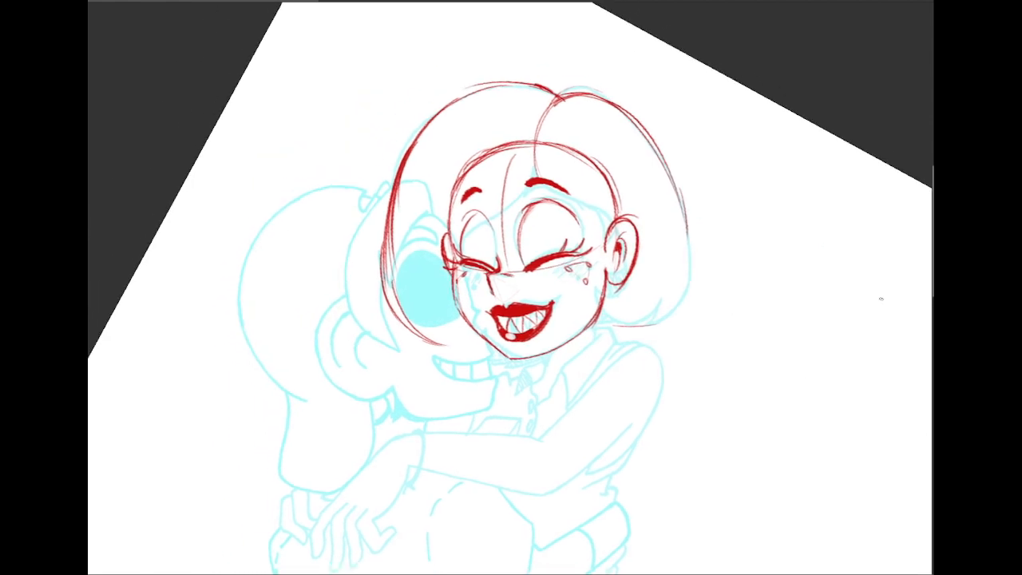
key(e)
mouse_move(419, 144)
mouse_down()
mouse_move(397, 230)
mouse_move(428, 139)
mouse_move(395, 289)
mouse_up()
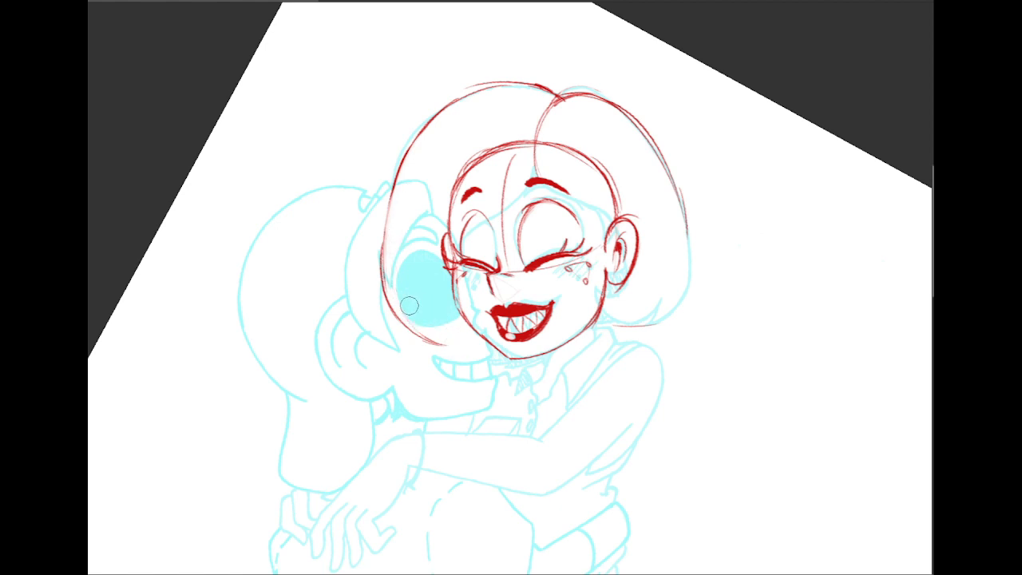
key(b)
drag(390, 214, 385, 300)
key(e)
drag(377, 231, 379, 282)
drag(515, 160, 502, 150)
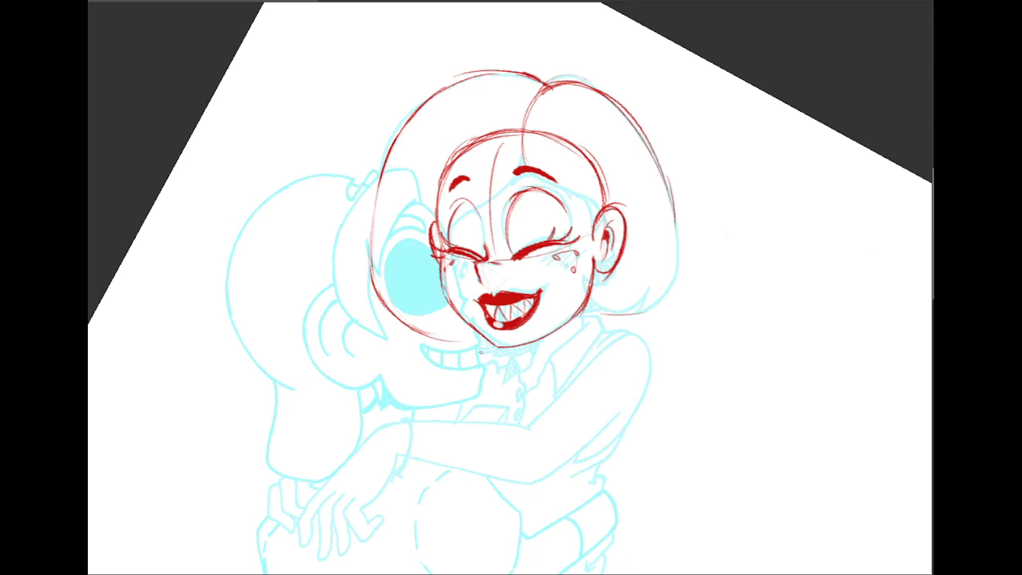
Extend the bob's lower edge toward the chin and round off the opposite outer contour behind the ear.
key(ctrl+z)
drag(418, 330, 483, 346)
drag(591, 334, 653, 310)
key(ctrl+z)
drag(673, 206, 668, 302)
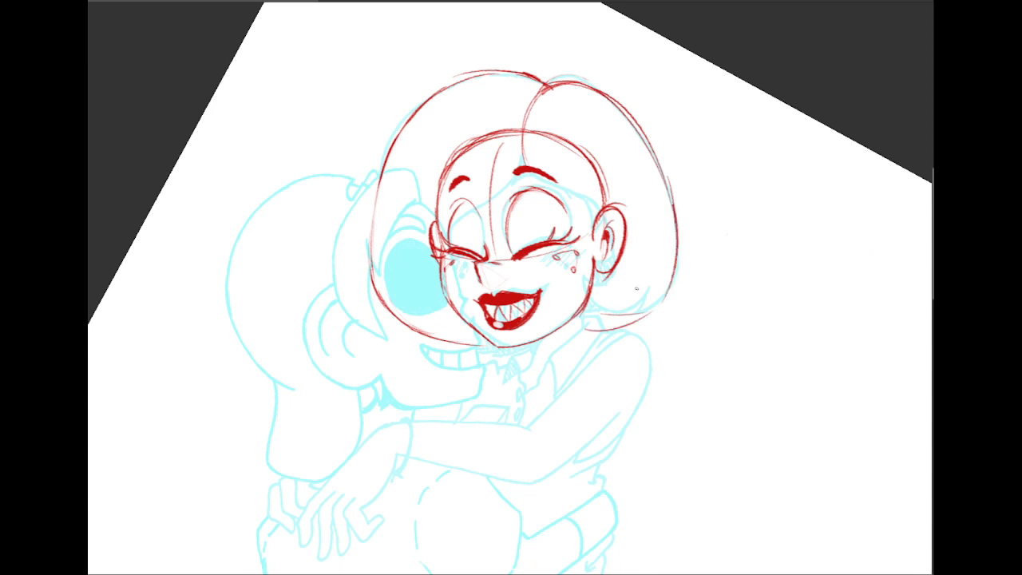
drag(681, 244, 629, 323)
Strengthen the bob's outer contour overlapping the other character's head with a smooth downward curve.
mouse_move(375, 169)
mouse_down()
mouse_move(429, 100)
mouse_move(379, 178)
mouse_up()
key(ctrl+z)
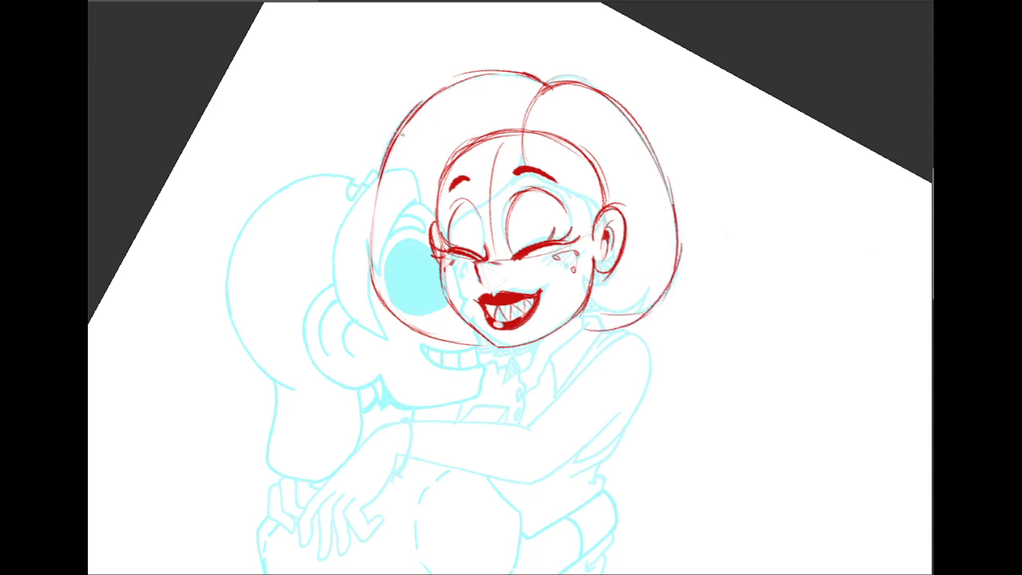
drag(393, 140, 371, 249)
drag(380, 165, 371, 320)
key(ctrl+z)
drag(390, 155, 369, 267)
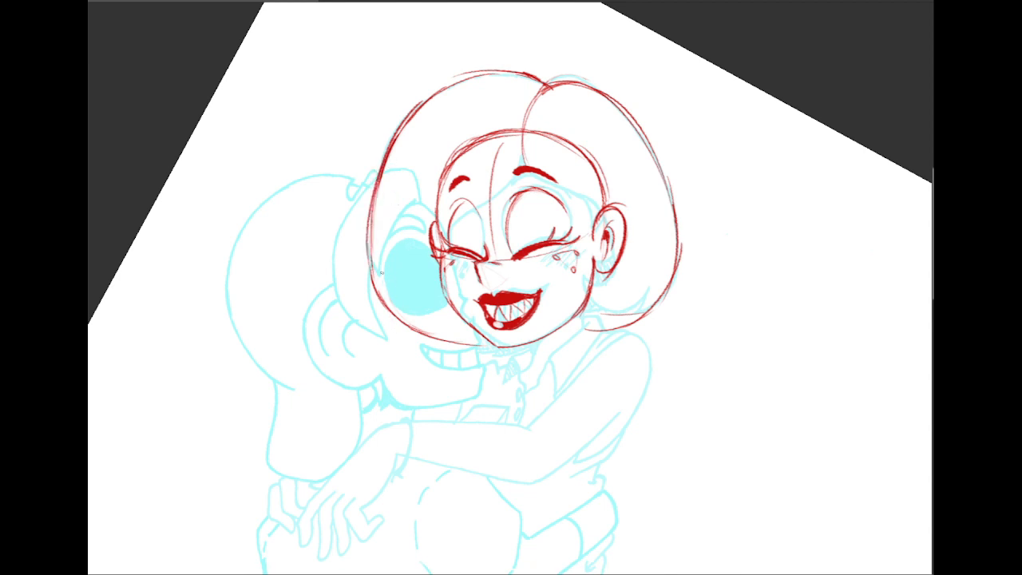
drag(375, 222, 370, 303)
Draw the inner lock of hair curling under the ear to meet the bob's rounded lower edge.
mouse_move(615, 268)
mouse_down()
mouse_move(579, 284)
mouse_move(637, 310)
mouse_up()
key(ctrl+z)
mouse_move(576, 275)
mouse_down()
mouse_move(621, 313)
mouse_move(653, 259)
mouse_move(634, 315)
mouse_up()
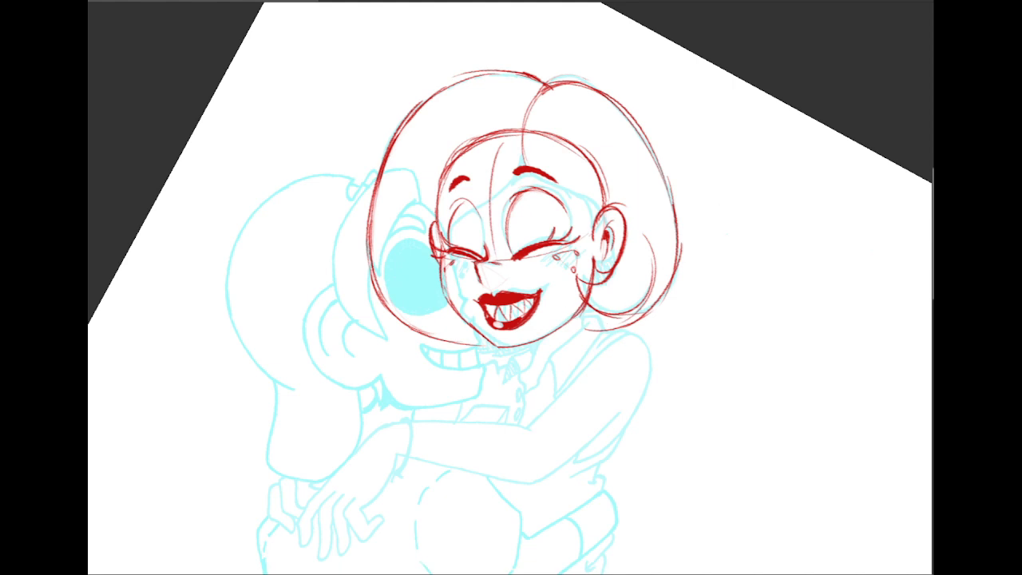
key(ctrl+comma)
key(ctrl+comma)
key(ctrl+comma)
key(ctrl+comma)
key(ctrl+comma)
key(ctrl+comma)
drag(316, 286, 424, 345)
key(ctrl+z)
key(ctrl+z)
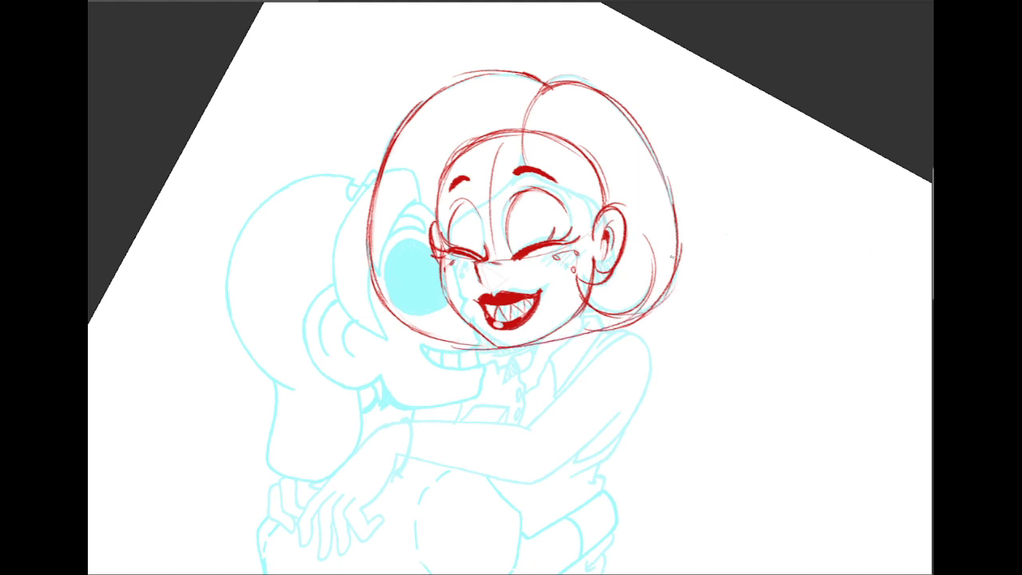
drag(492, 346, 668, 302)
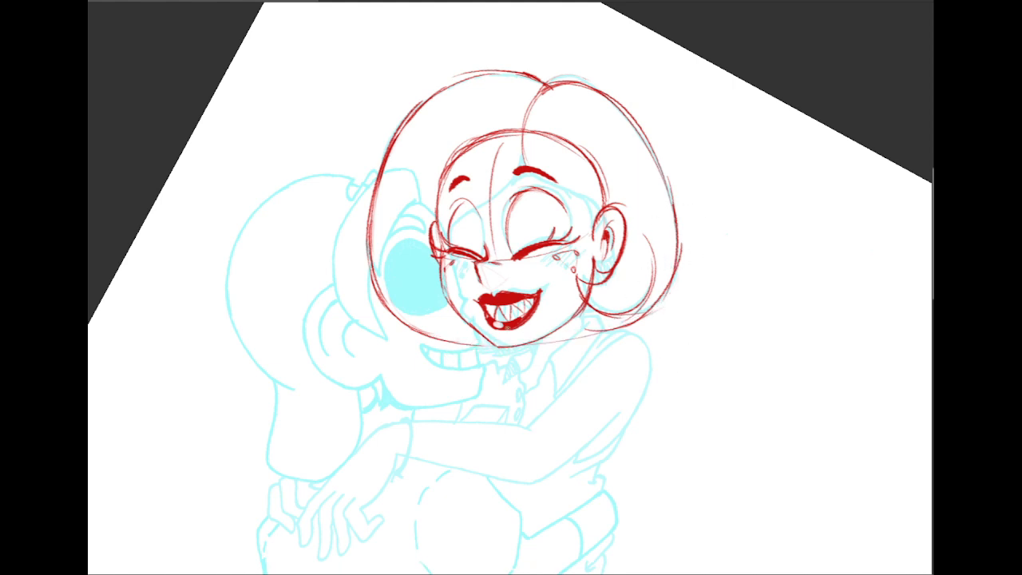
key(ctrl+z)
Select the eyes, brows, nose and mouth inside the face outline and rotate them slightly counter-clockwise.
mouse_move(443, 210)
mouse_down()
mouse_move(492, 157)
mouse_move(538, 158)
mouse_move(579, 192)
mouse_move(588, 238)
mouse_move(556, 303)
mouse_move(509, 338)
mouse_move(487, 336)
mouse_move(451, 275)
mouse_up()
key(ctrl+t)
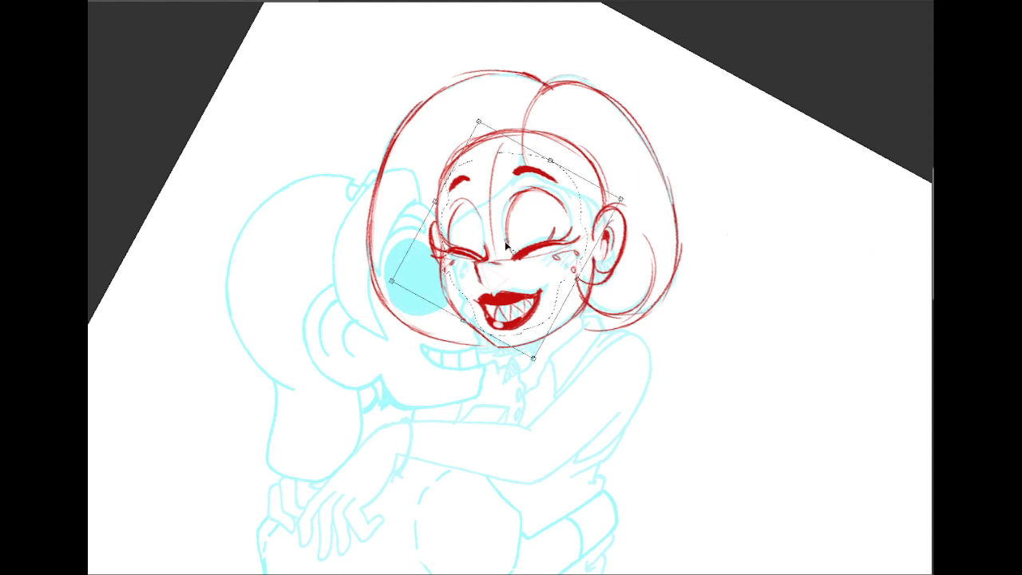
drag(506, 240, 470, 264)
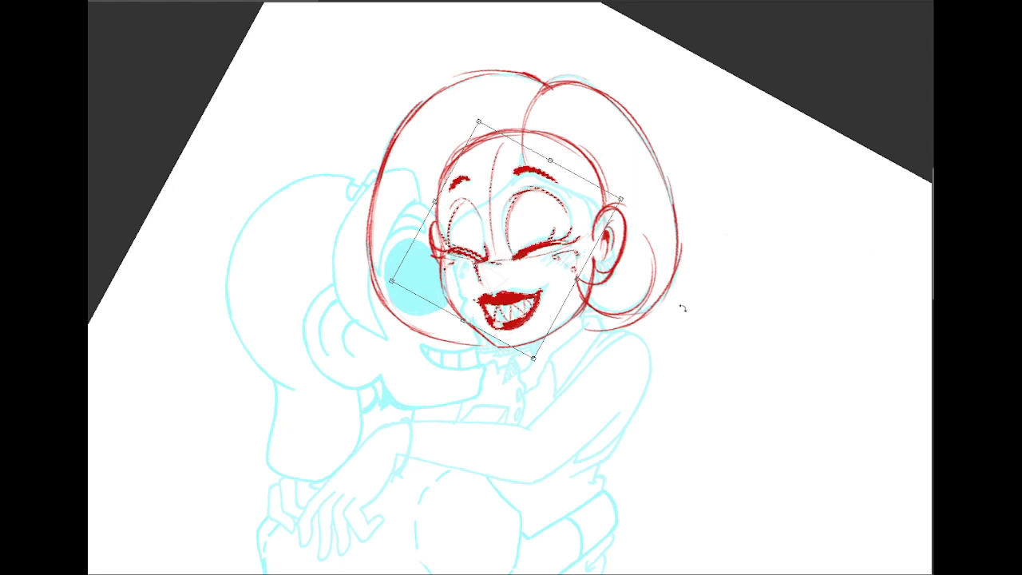
drag(682, 307, 682, 297)
key(Return)
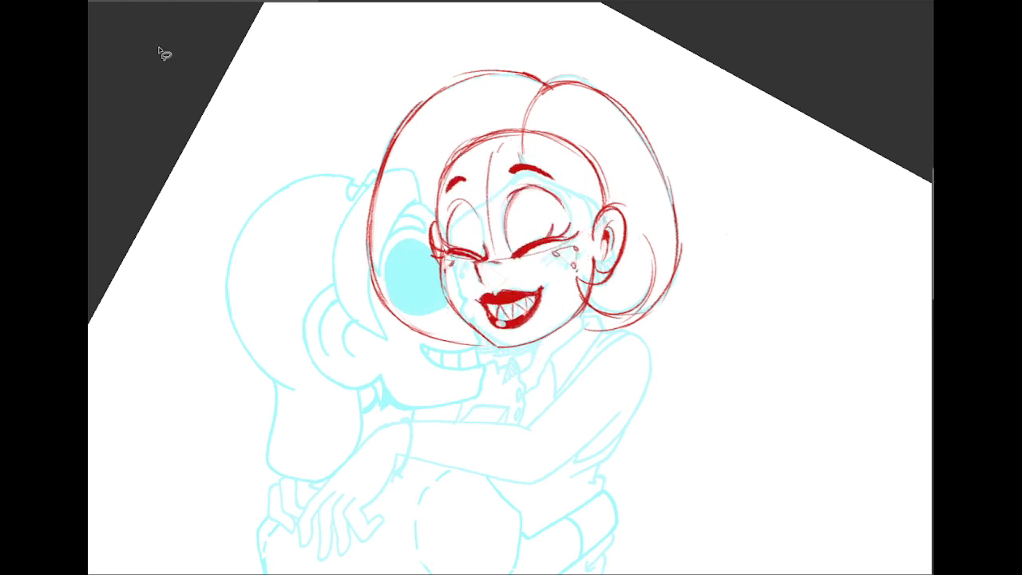
Open the Liquify filter for the red head drawing and view the face at 100%.
click(256, 0)
click(284, 43)
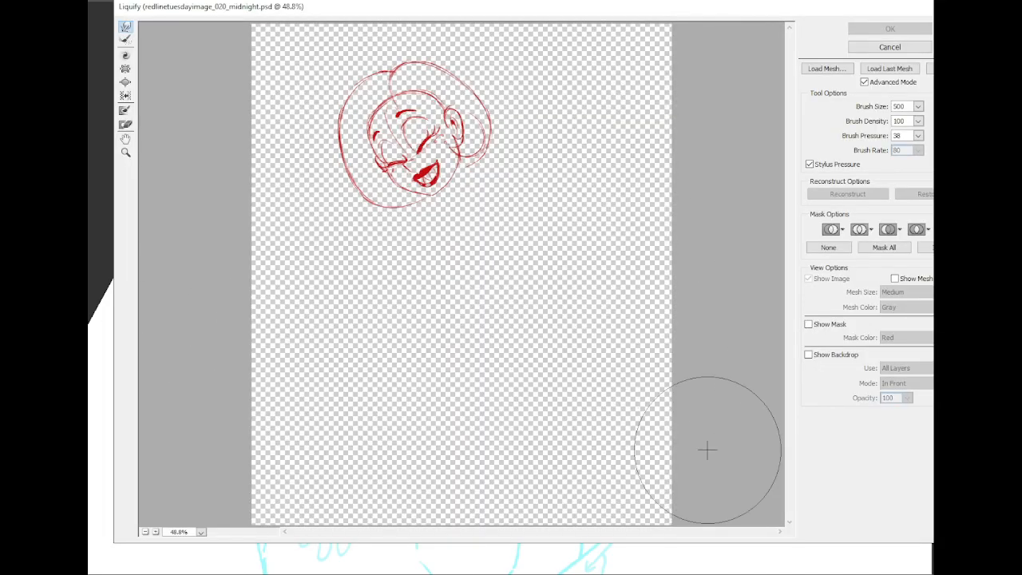
click(201, 531)
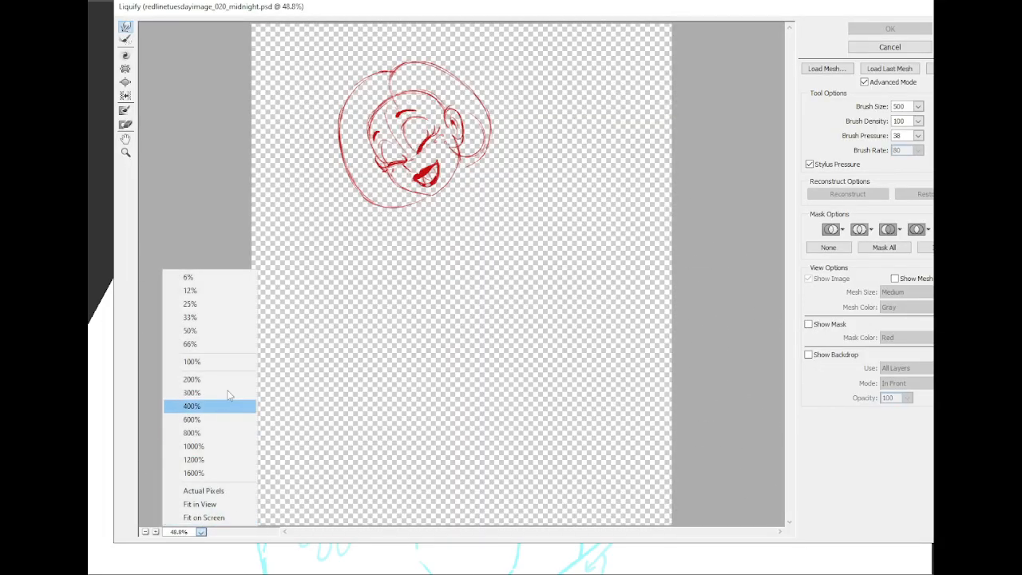
click(210, 361)
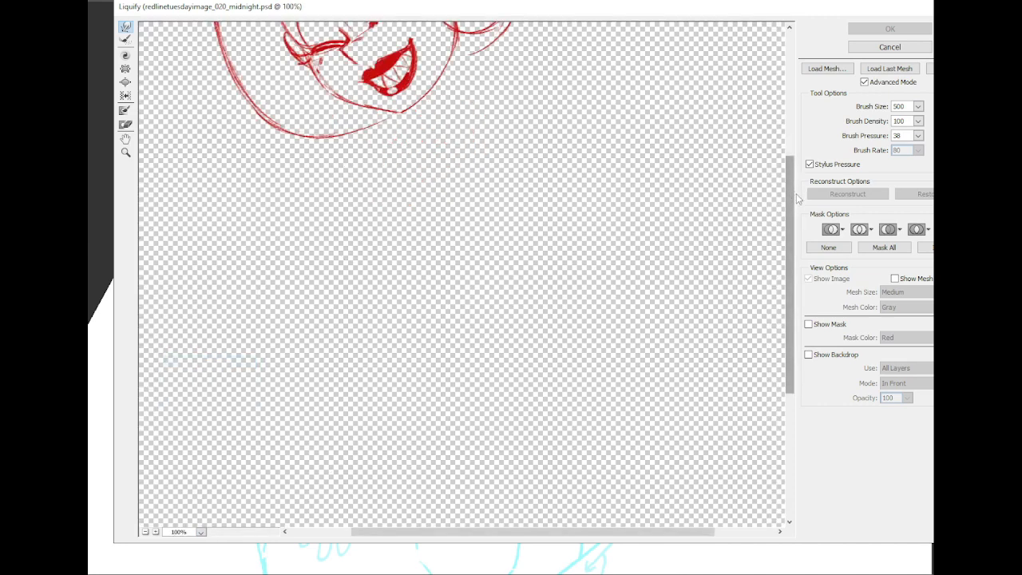
scroll(793, 212, up, 3)
drag(782, 135, 782, 85)
Set the Liquify brush size to 100 and push the lash line of the closed eye nearest the ear into a rounder curve.
key(bracketleft)
key(bracketleft)
key(bracketleft)
key(bracketleft)
key(bracketleft)
key(bracketleft)
key(bracketleft)
key(bracketleft)
key(bracketleft)
key(bracketleft)
key(bracketleft)
key(bracketleft)
key(bracketleft)
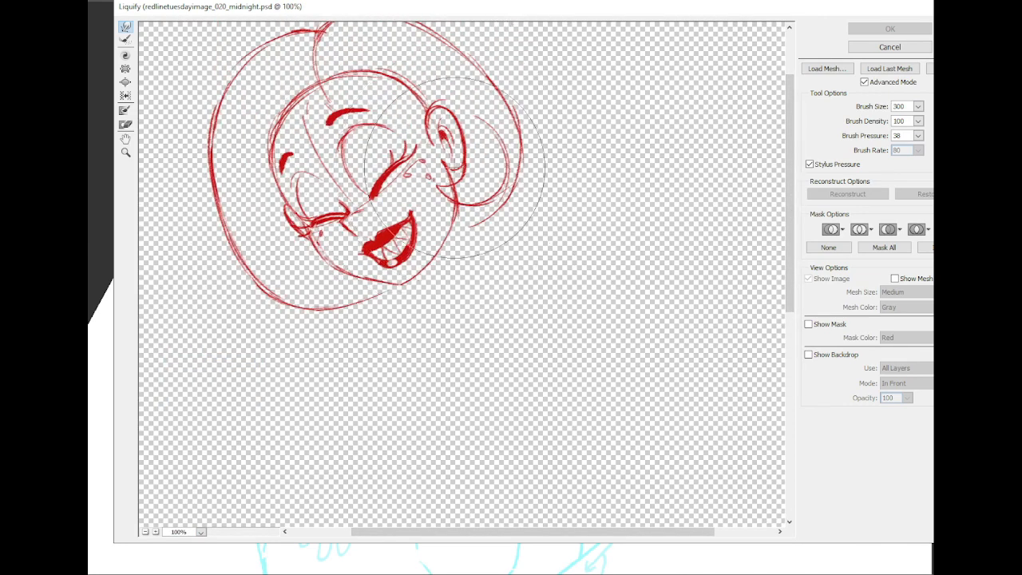
key(bracketleft)
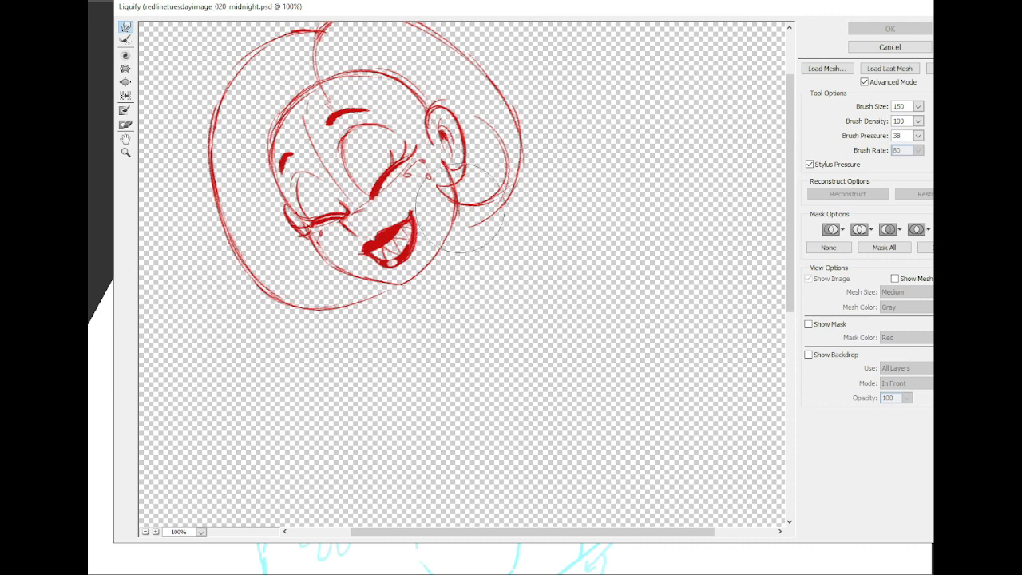
key(bracketleft)
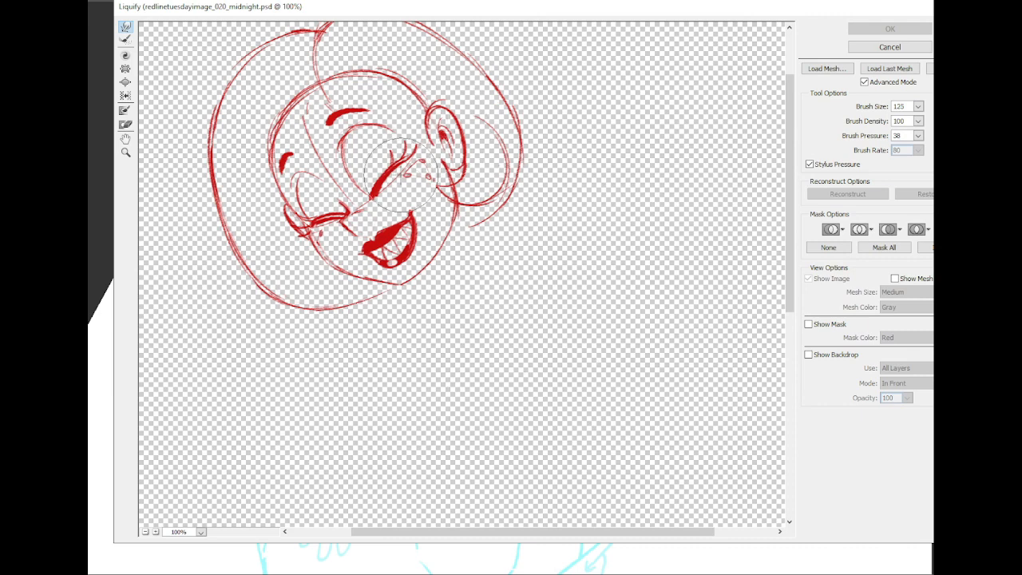
key(bracketleft)
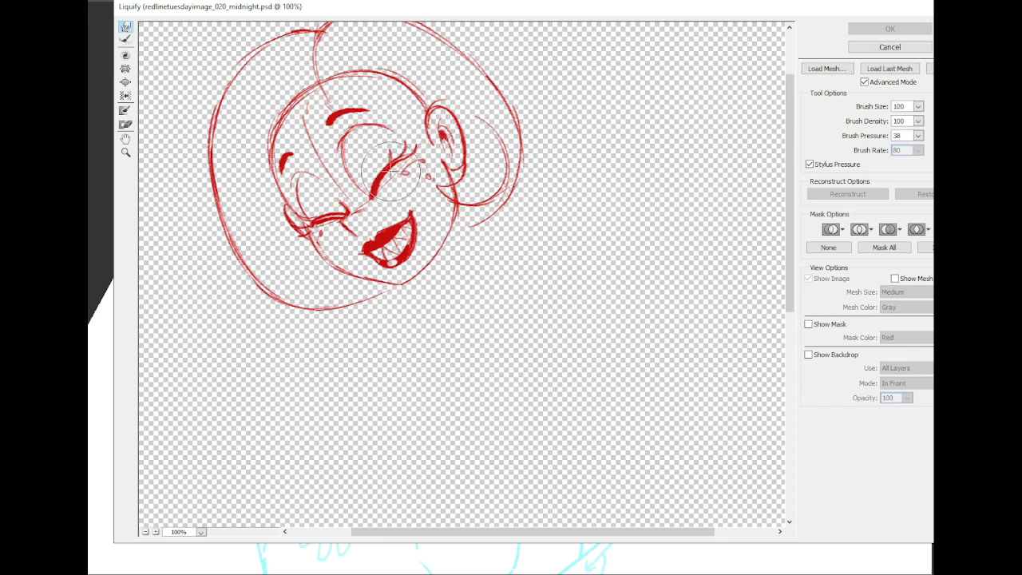
drag(387, 172, 391, 179)
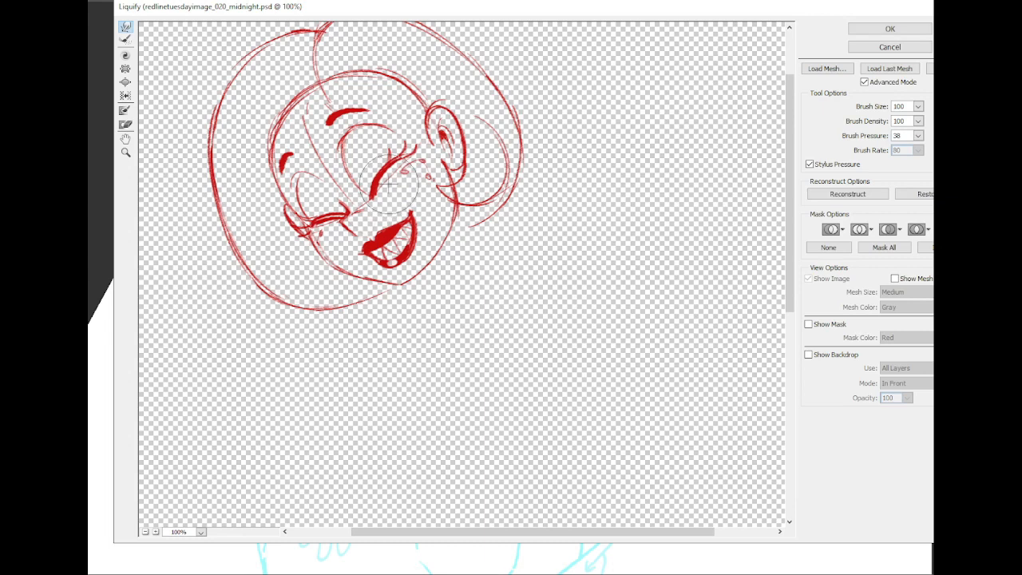
click(836, 356)
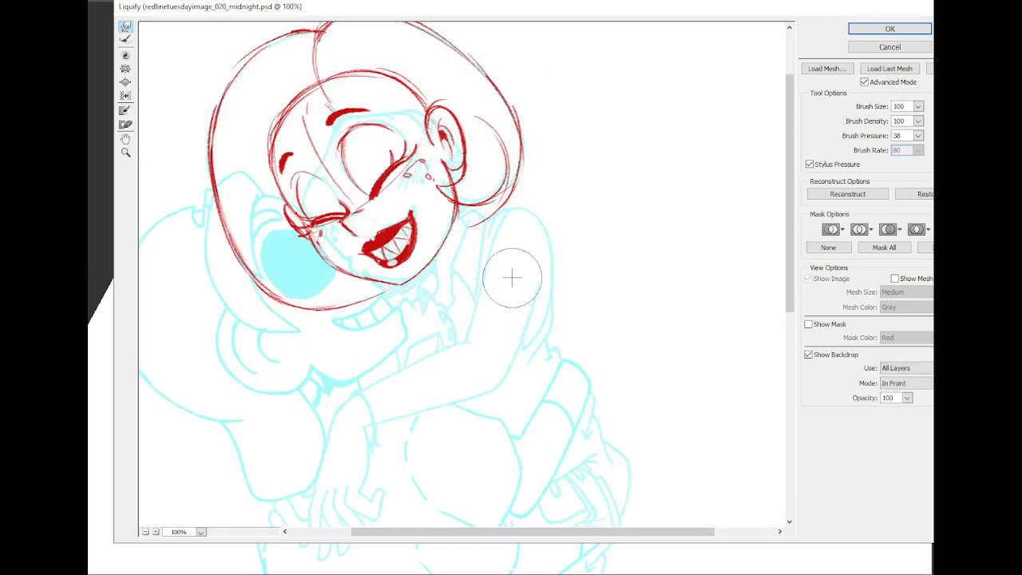
click(840, 357)
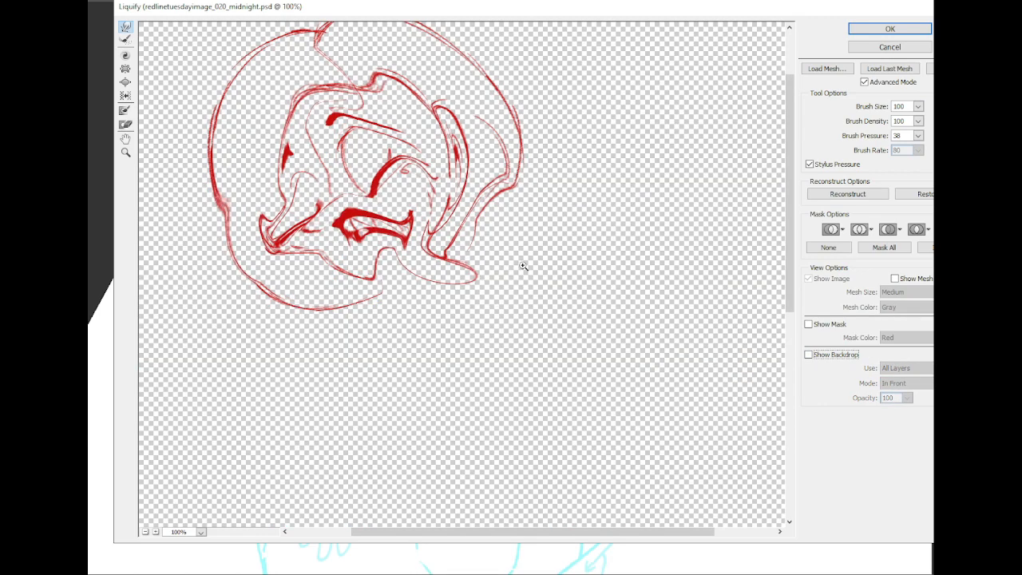
key(ctrl+z)
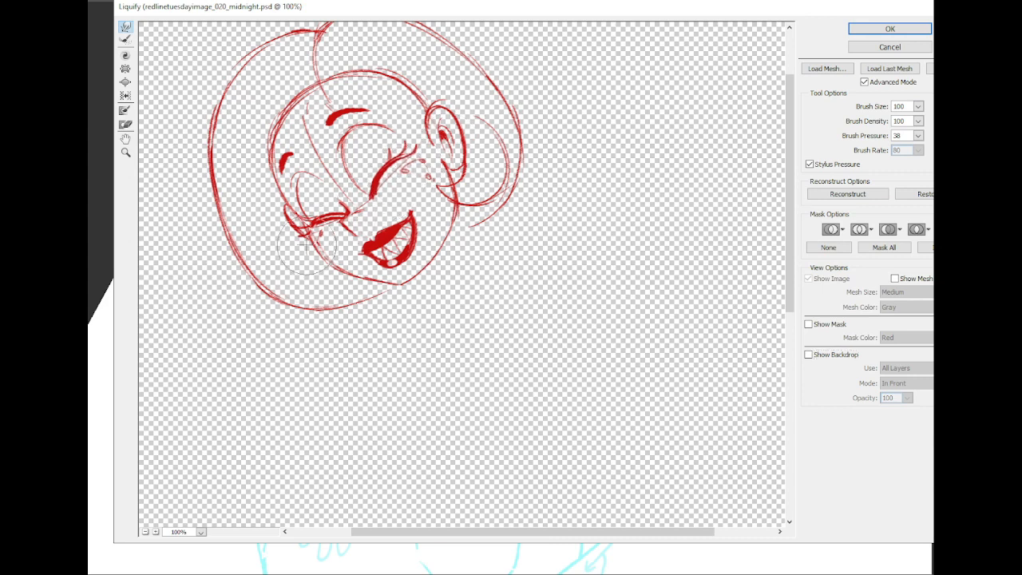
Refine the far closed eye and open mouth with the Liquify brush reduced to size 60 and apply the filter.
key(bracketleft)
key(bracketleft)
key(bracketleft)
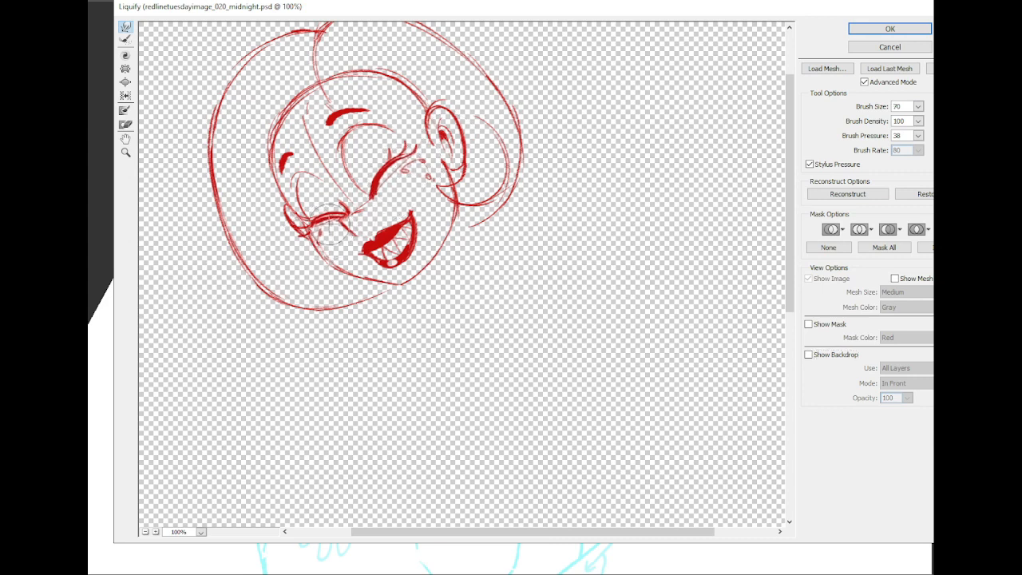
key(bracketleft)
key(bracketleft)
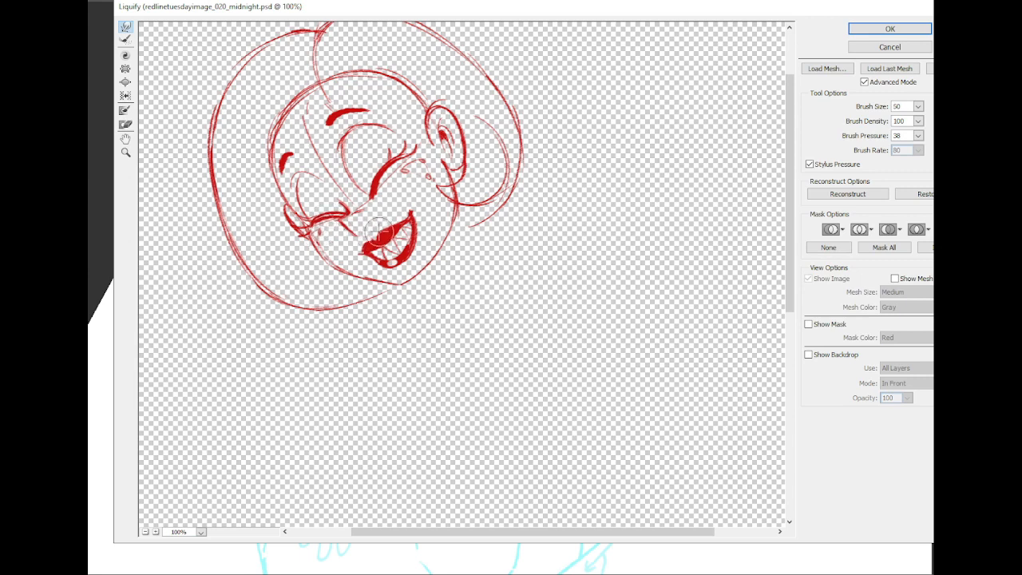
key(bracketright)
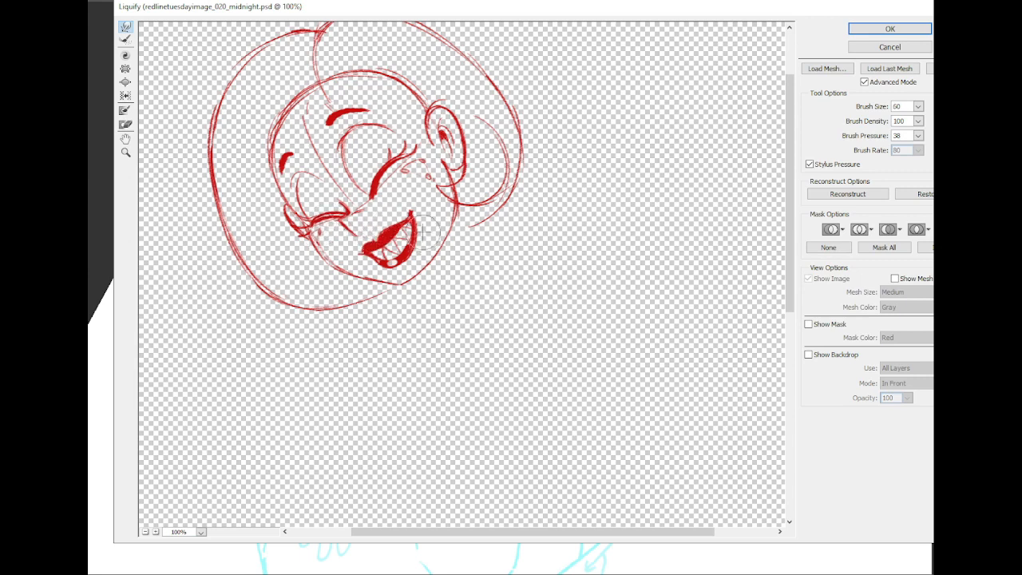
click(889, 29)
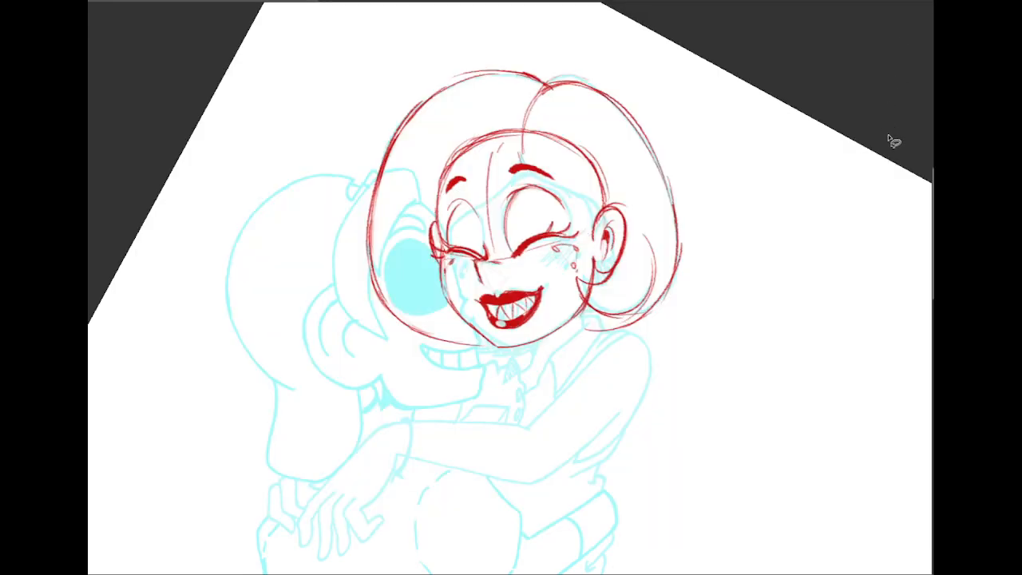
Draw the hairline sweeping from the parting across the forehead to the ear, with a short sideburn lock in front of it.
key(ctrl+comma)
key(ctrl+comma)
key(ctrl+comma)
key(ctrl+comma)
mouse_move(544, 178)
mouse_down()
mouse_move(601, 210)
mouse_move(614, 255)
mouse_up()
drag(617, 215, 597, 289)
drag(582, 198, 591, 238)
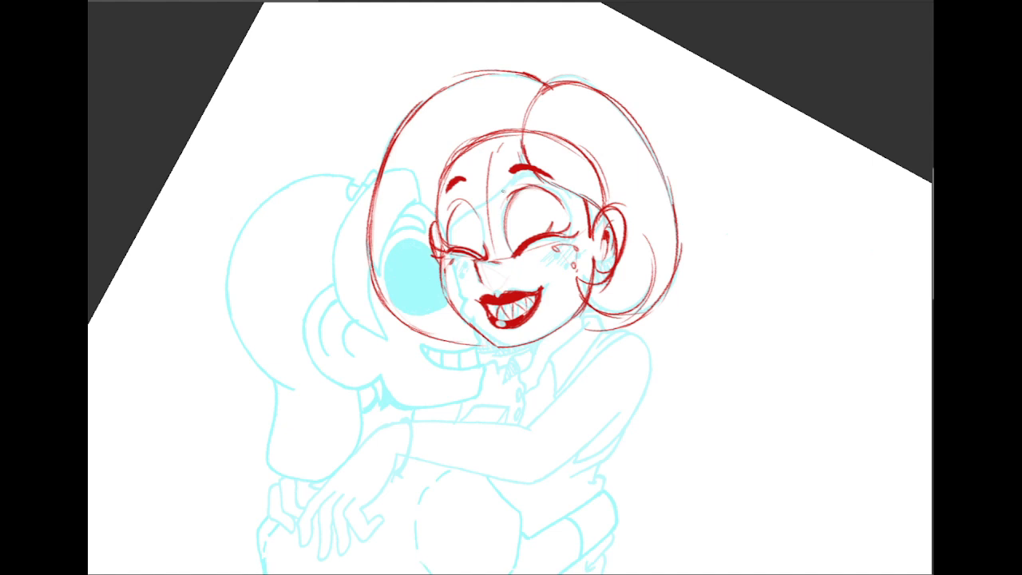
mouse_move(523, 148)
mouse_down()
mouse_move(511, 181)
mouse_move(442, 242)
mouse_up()
key(ctrl+z)
drag(524, 144, 407, 282)
key(ctrl+z)
mouse_move(523, 144)
mouse_down()
mouse_move(462, 210)
mouse_move(431, 273)
mouse_up()
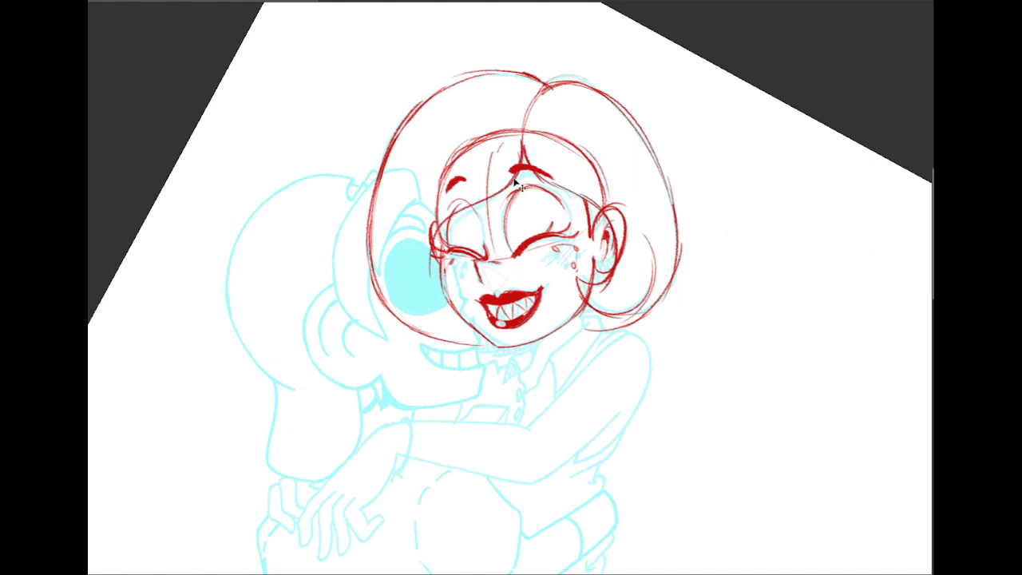
key(ctrl+z)
drag(523, 147, 449, 254)
key(ctrl+z)
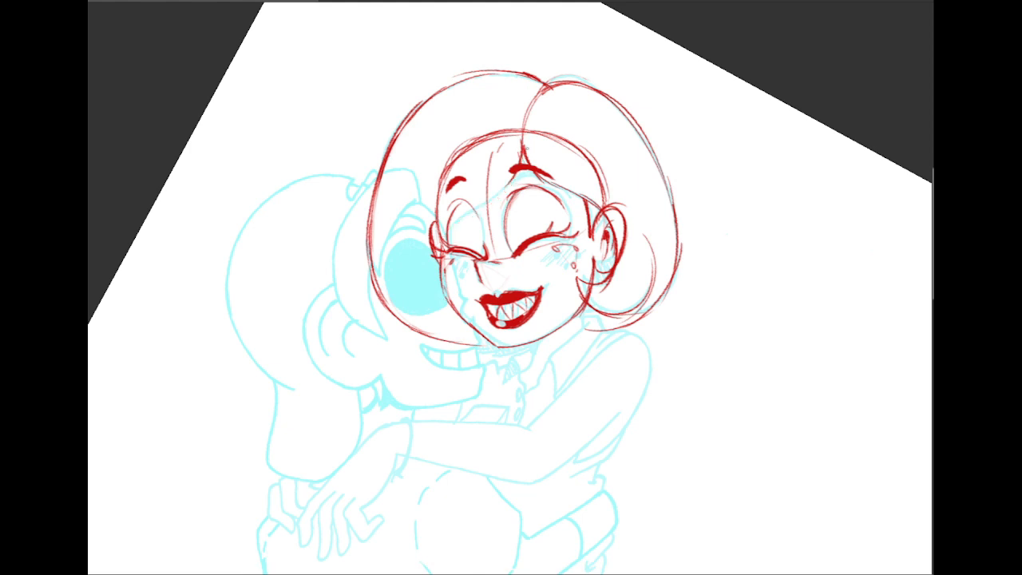
drag(524, 146, 463, 209)
key(ctrl+z)
Draw the far-side fringe falling from the parting past the far eye and curling into strands under the chin.
drag(780, 197, 512, 14)
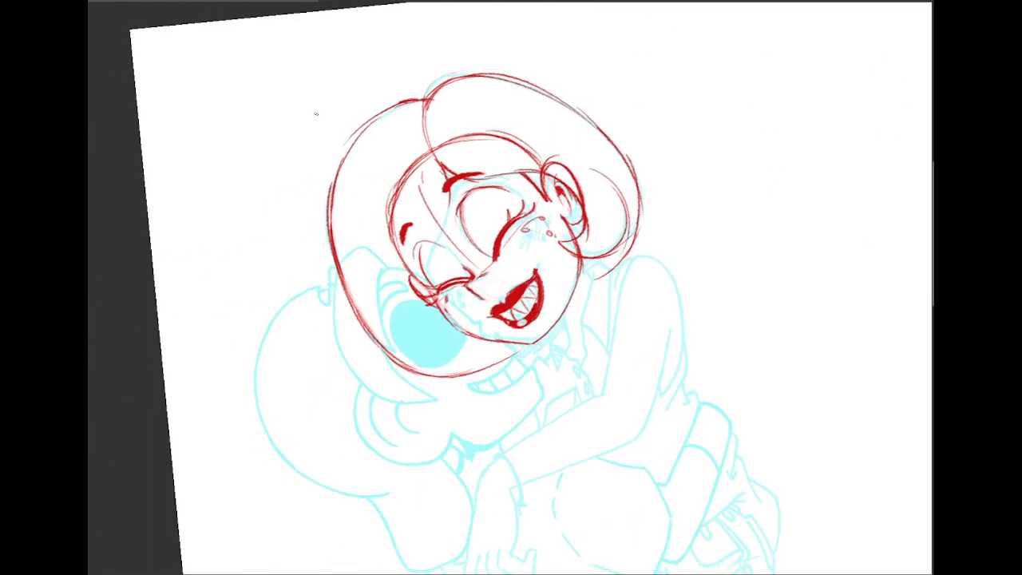
drag(425, 184, 456, 356)
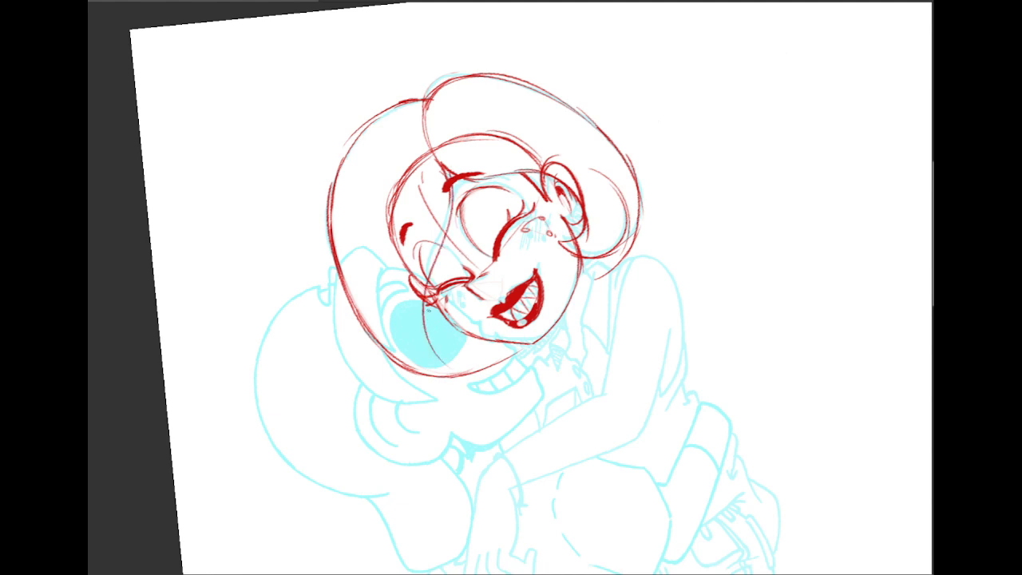
drag(423, 302, 491, 365)
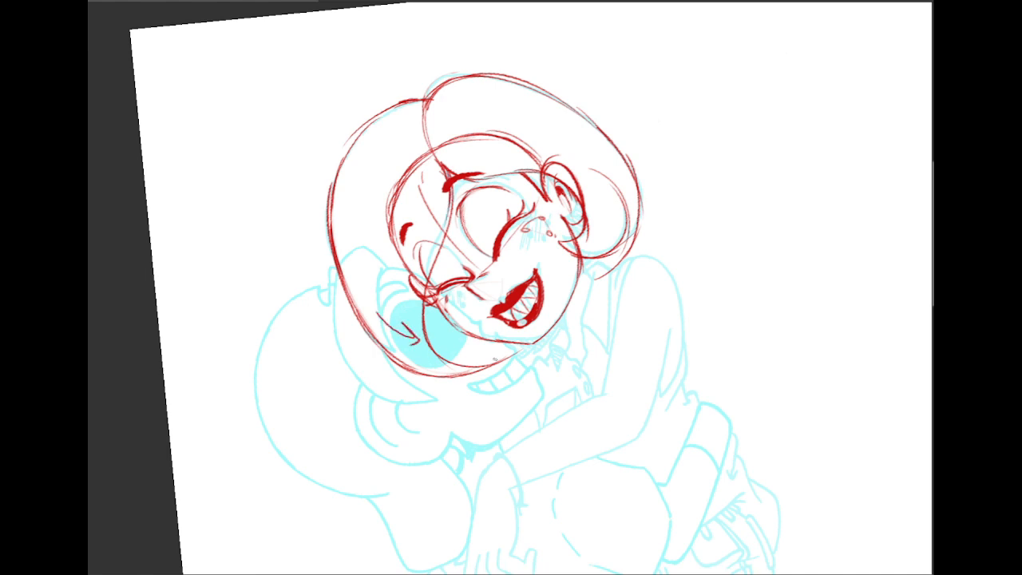
key(ctrl+z)
key(ctrl+z)
drag(488, 366, 526, 344)
drag(474, 356, 518, 346)
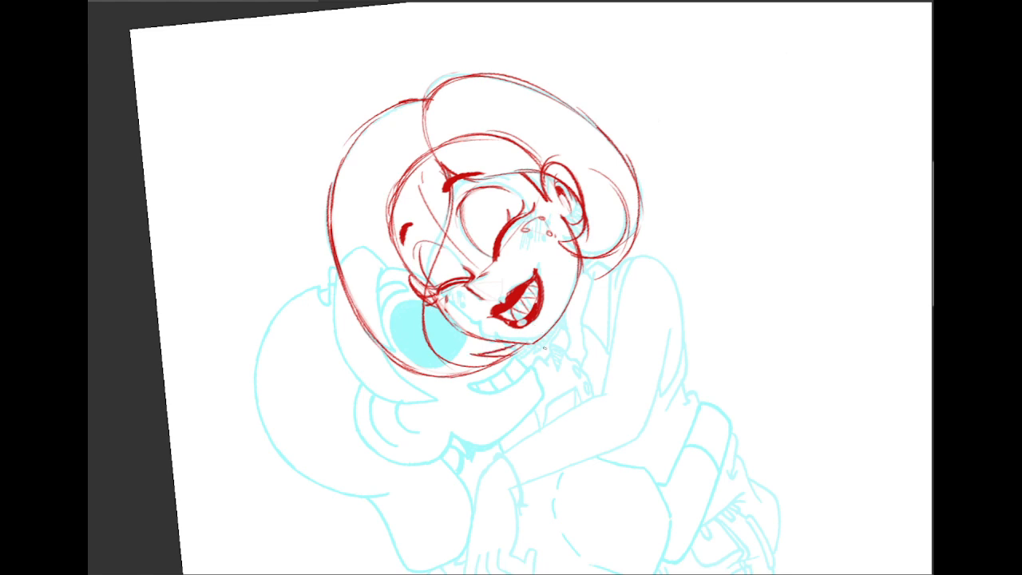
Fill the hair behind the far cheek and the gap below the earlobe with solid red, and clear the selection.
drag(561, 321, 507, 372)
key(ctrl+z)
click(447, 349)
mouse_move(431, 316)
mouse_down()
mouse_move(442, 345)
mouse_move(427, 338)
mouse_move(452, 323)
mouse_move(479, 328)
mouse_move(507, 362)
mouse_up()
drag(587, 232, 566, 239)
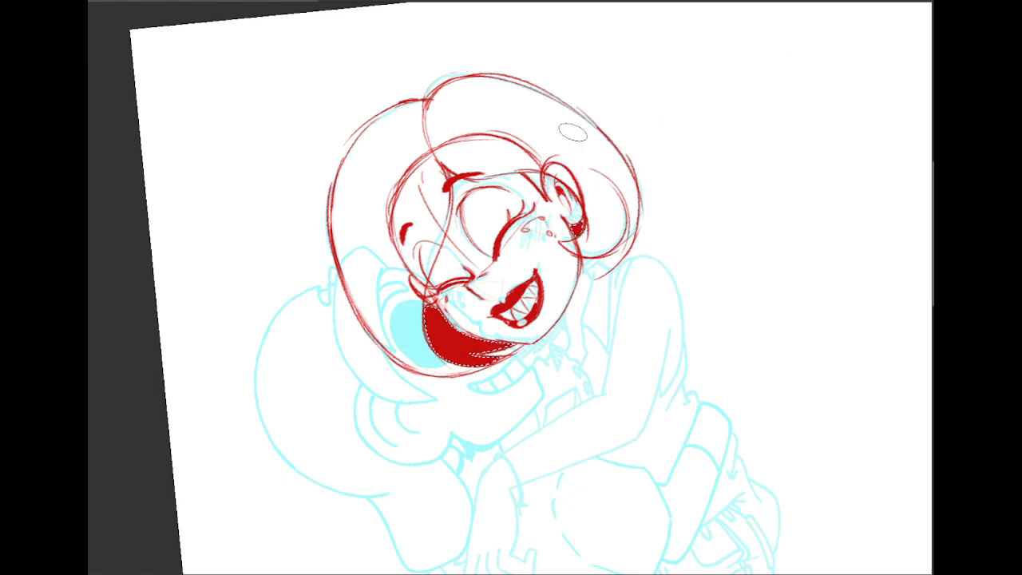
key(ctrl+d)
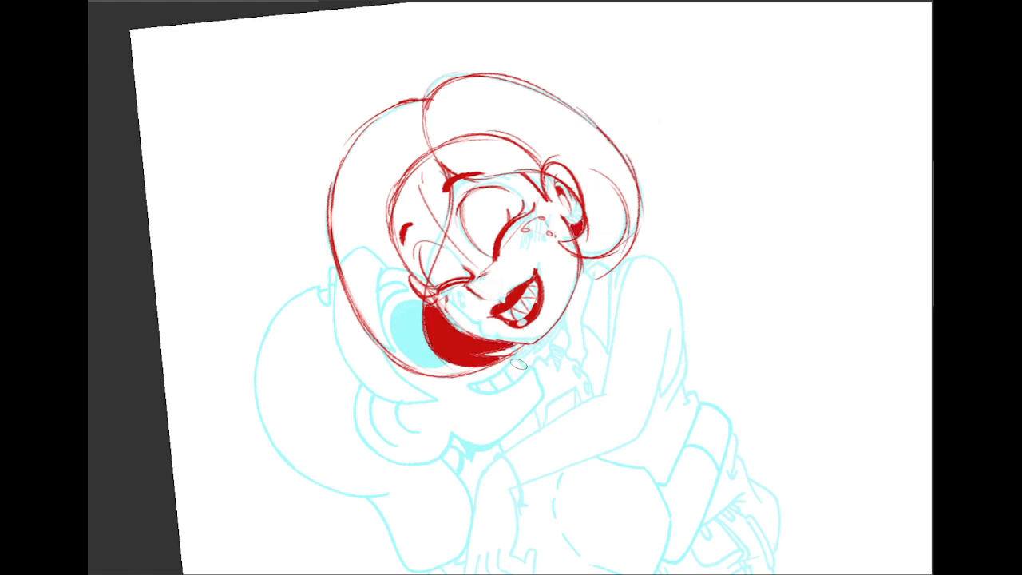
Move the red head drawing slightly upward in relation to the grey and red body sketches.
key([)
key([)
key([)
key(])
key(])
mouse_move(812, 199)
mouse_down()
mouse_move(726, 375)
mouse_move(741, 255)
mouse_up()
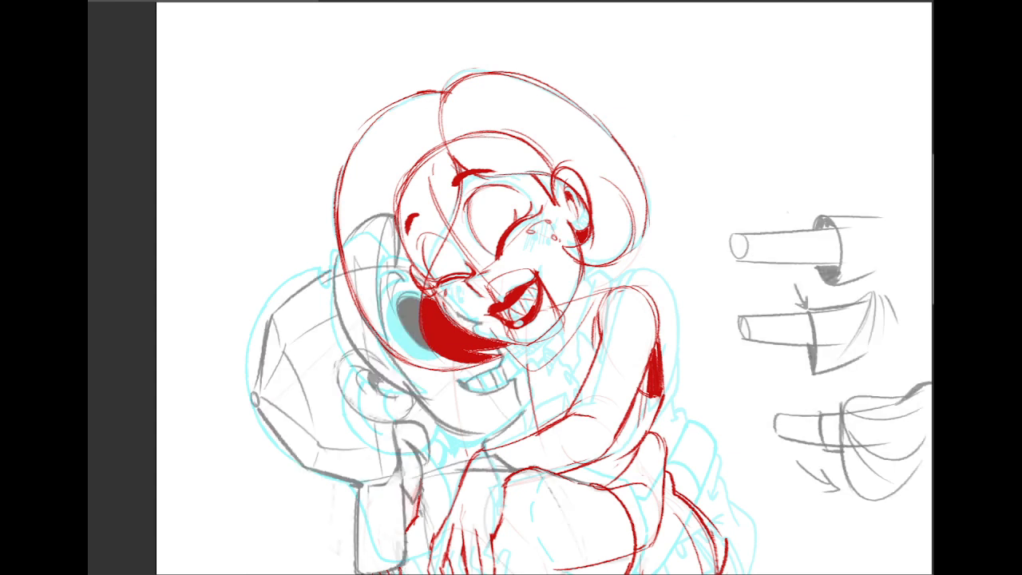
drag(543, 287, 474, 296)
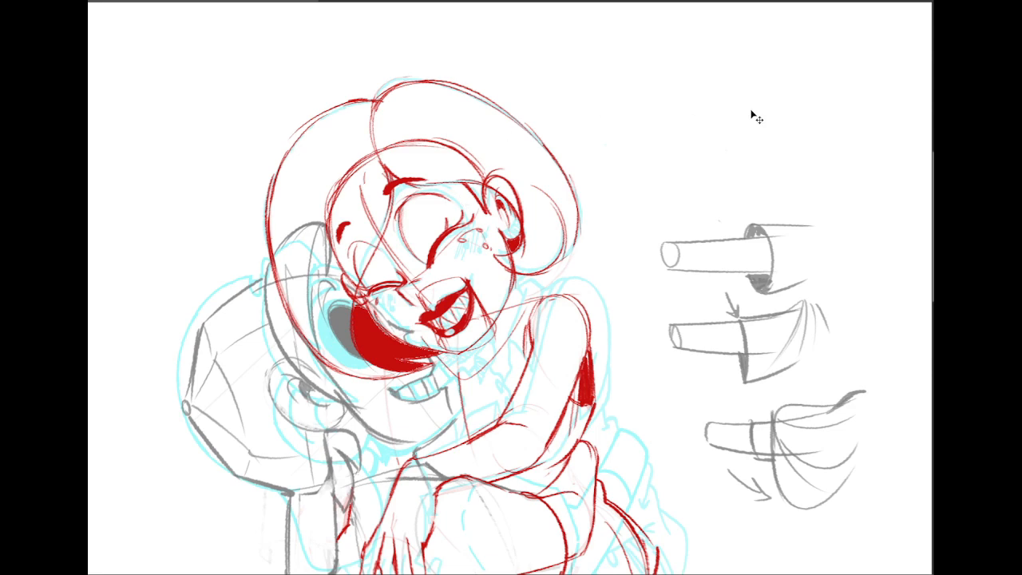
mouse_move(515, 209)
mouse_down()
mouse_move(481, 188)
mouse_move(493, 186)
mouse_up()
Rotate the red head slightly counter-clockwise and shift it towards the other character's face.
key(ctrl+t)
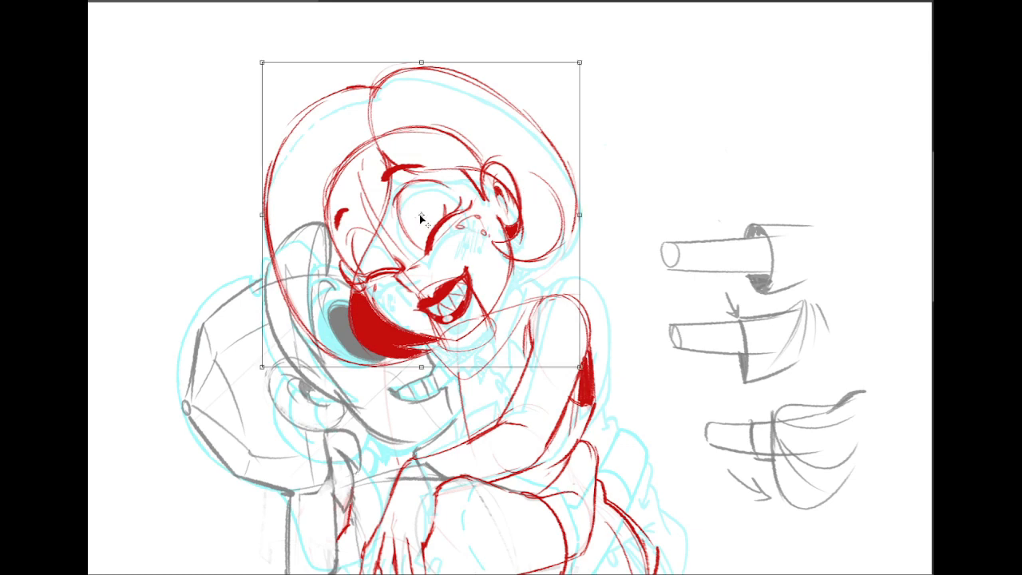
mouse_move(624, 239)
mouse_down()
mouse_move(604, 208)
mouse_move(616, 214)
mouse_up()
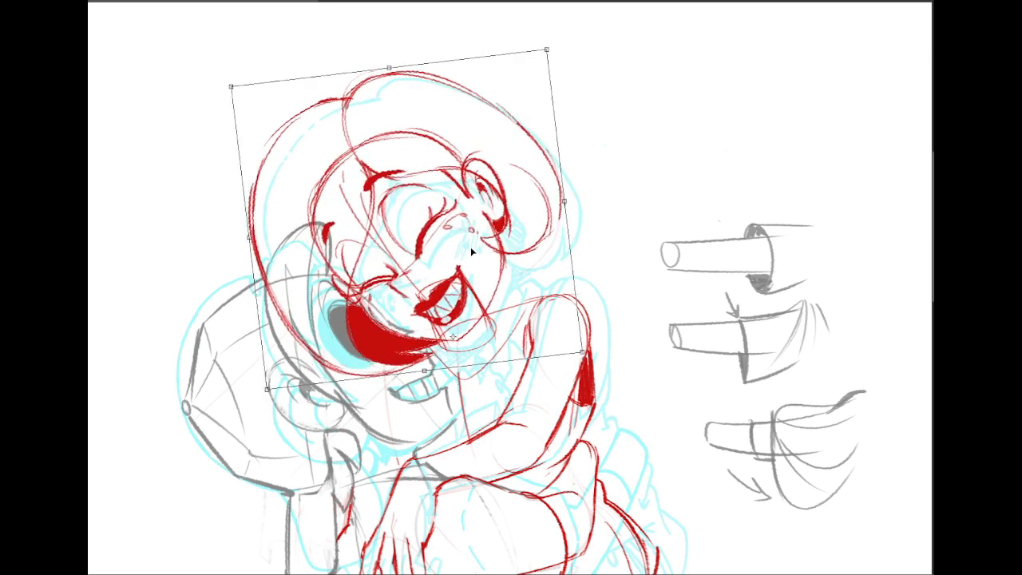
drag(471, 247, 473, 244)
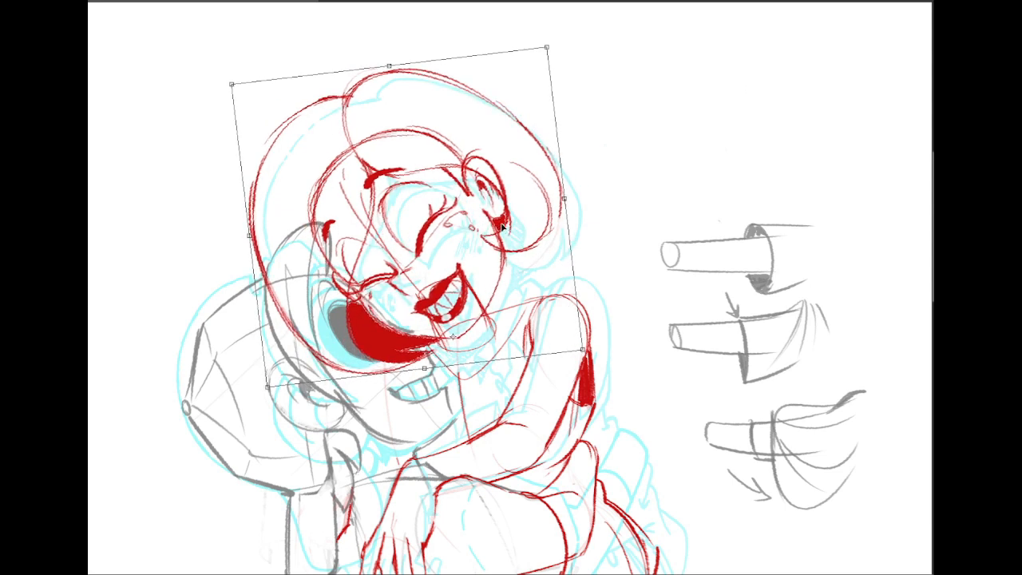
key(Return)
key(ctrl+z)
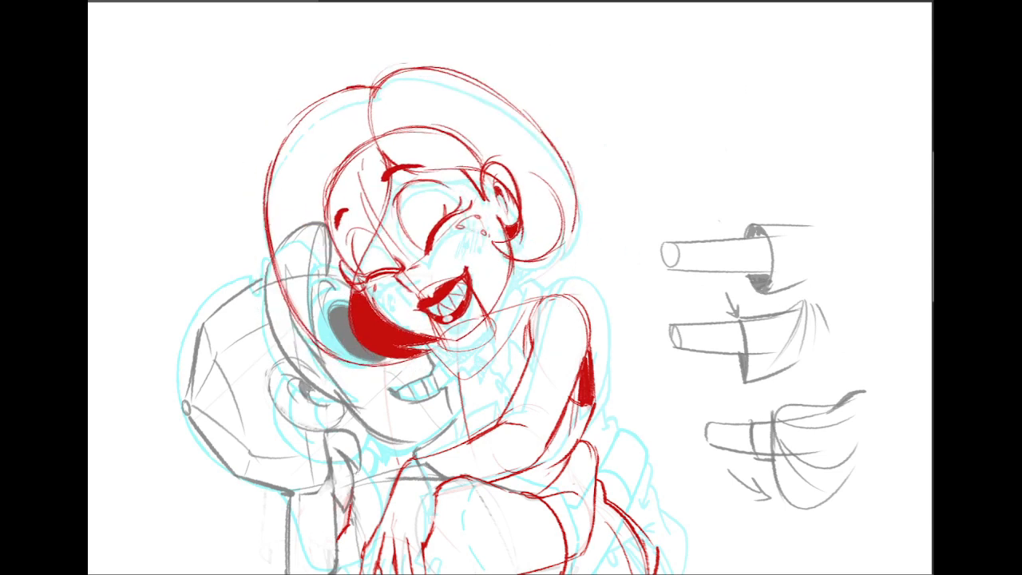
mouse_move(471, 212)
mouse_down()
mouse_move(441, 214)
mouse_move(447, 206)
mouse_move(448, 215)
mouse_up()
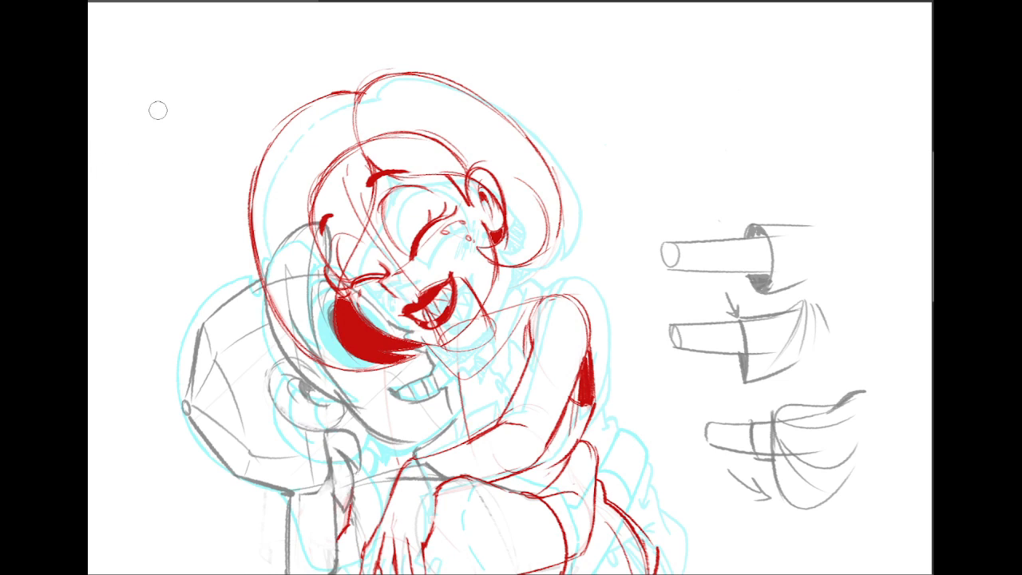
Erase the old red neck construction lines overlapping the jaw and chin, adjusting the eraser size as needed.
key(bracketright)
key(bracketright)
key(bracketright)
key(bracketright)
key(bracketright)
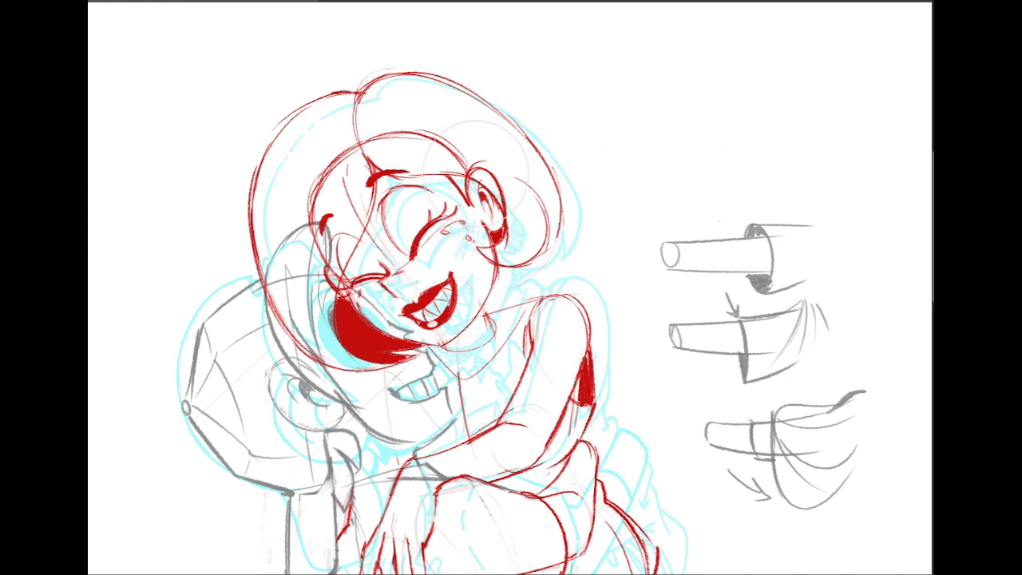
key(bracketleft)
key(bracketleft)
key(bracketleft)
key(bracketleft)
key(bracketleft)
key(bracketleft)
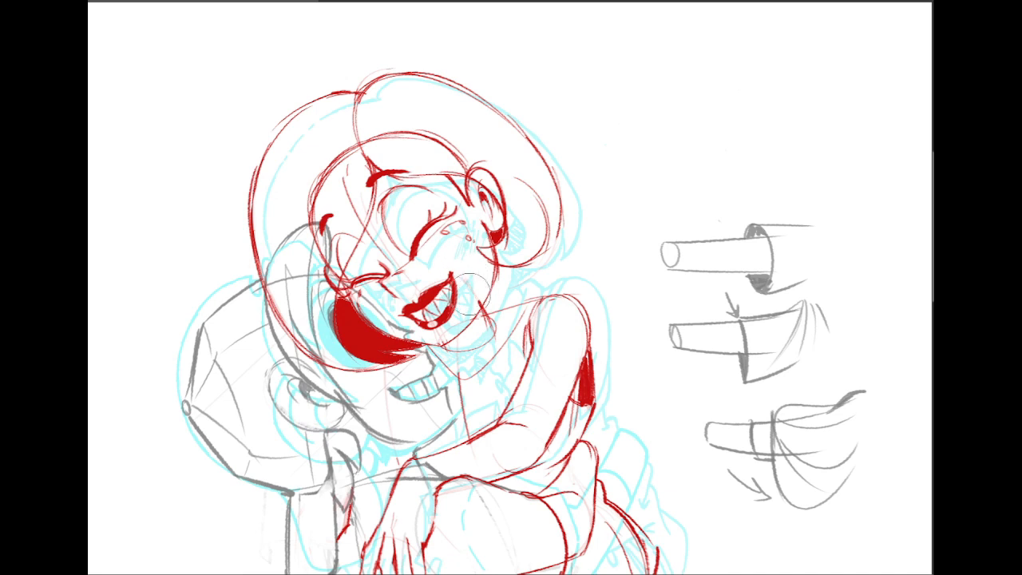
Draw the back of the neck and the collar band running from behind the jaw to beneath the chin.
scroll(840, 182, down, 3)
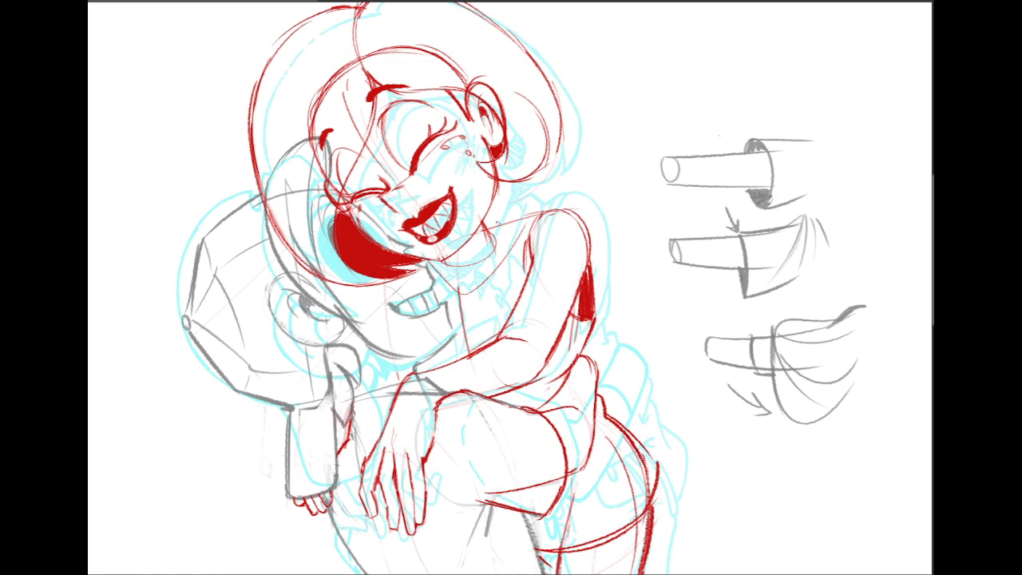
drag(490, 210, 495, 244)
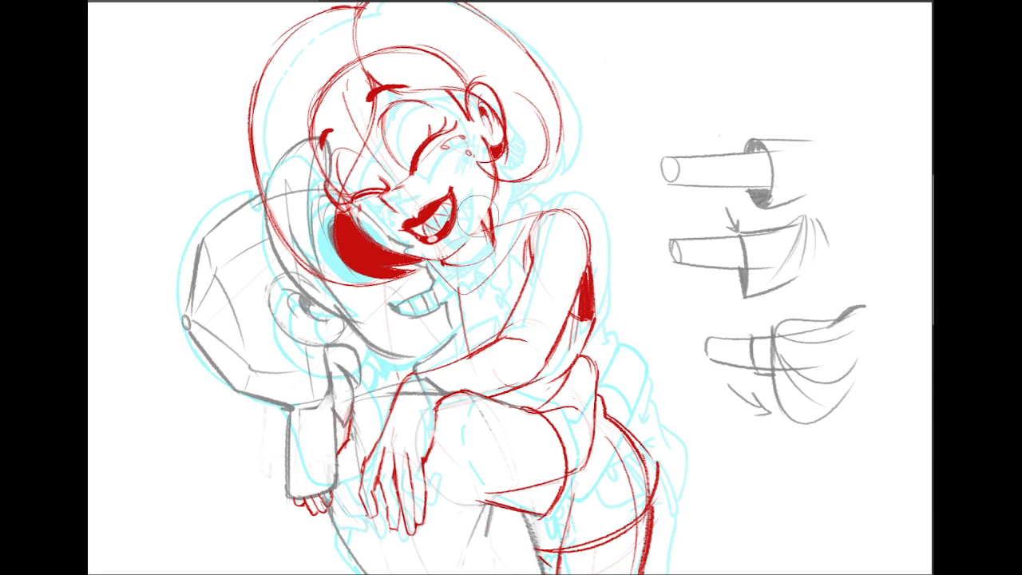
drag(491, 212, 465, 243)
drag(503, 212, 466, 273)
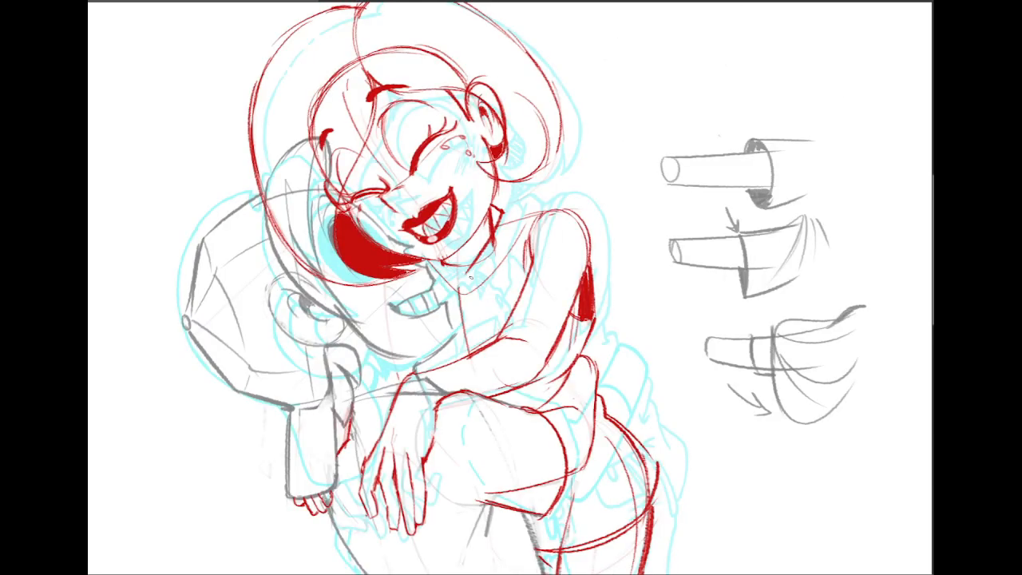
Draw the front collar flap and the wavy ruffle hanging down the chest from the throat.
drag(465, 273, 501, 299)
key(ctrl+z)
drag(470, 268, 511, 298)
drag(468, 270, 486, 334)
drag(441, 284, 471, 319)
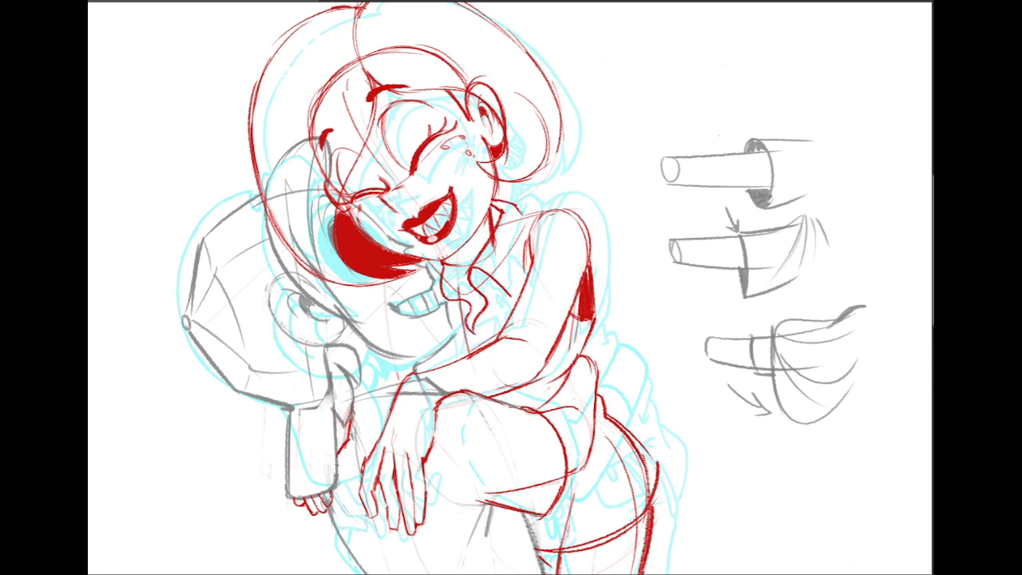
Draw the collar's outer edge from the back of the neck down to the pointed front of the flap.
drag(520, 211, 509, 297)
key(ctrl+z)
drag(519, 209, 511, 296)
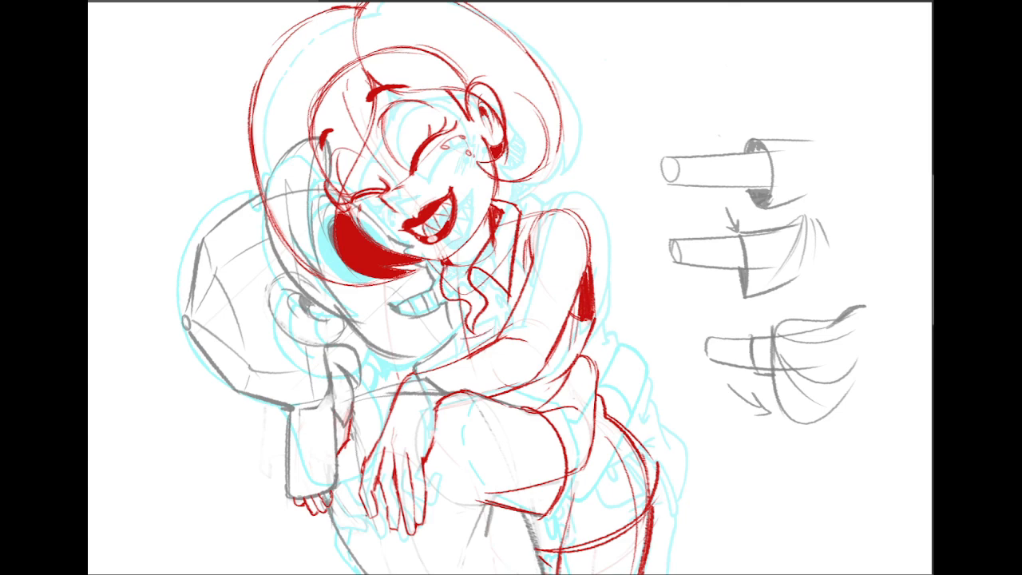
Trace the hugging partner's torso edge in red from beneath the sleeve down towards the coat hem beside the lifted figure's legs.
drag(511, 463, 494, 106)
drag(508, 155, 532, 282)
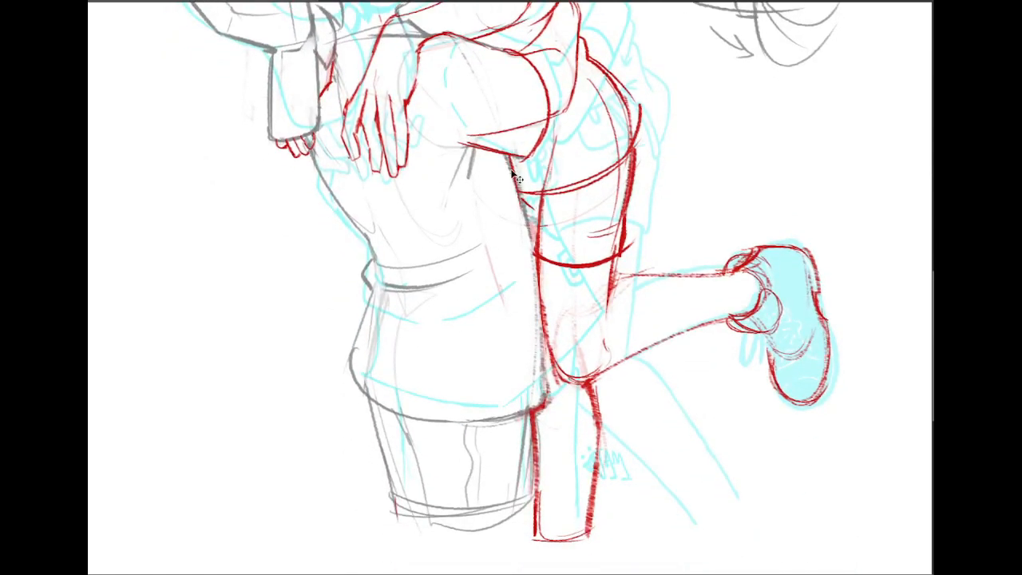
key(ctrl+z)
drag(506, 155, 535, 273)
key(ctrl+z)
drag(543, 330, 544, 404)
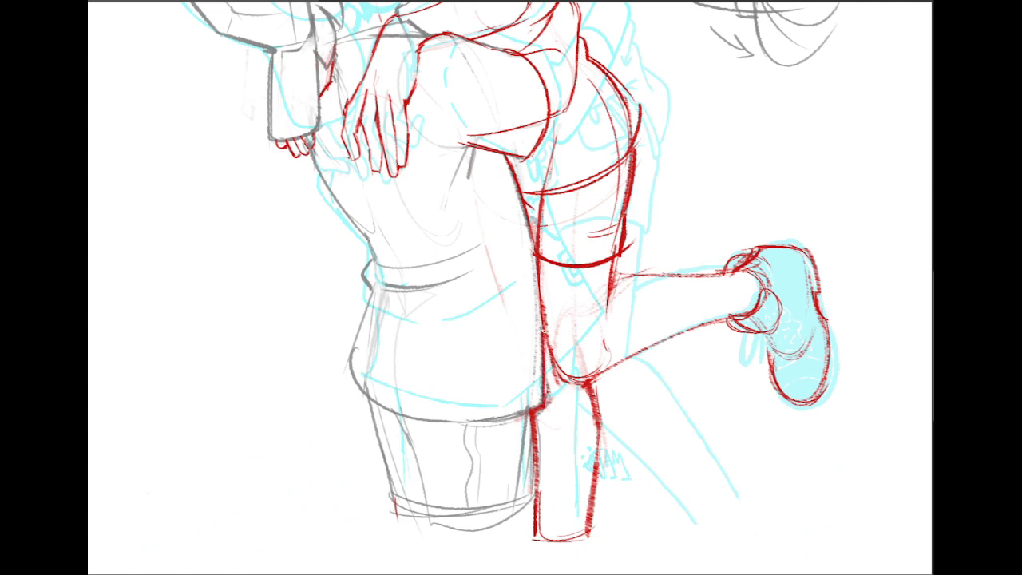
drag(544, 329, 545, 403)
Select the empty background around the grey character sketch.
drag(511, 88, 527, 494)
drag(504, 64, 503, 101)
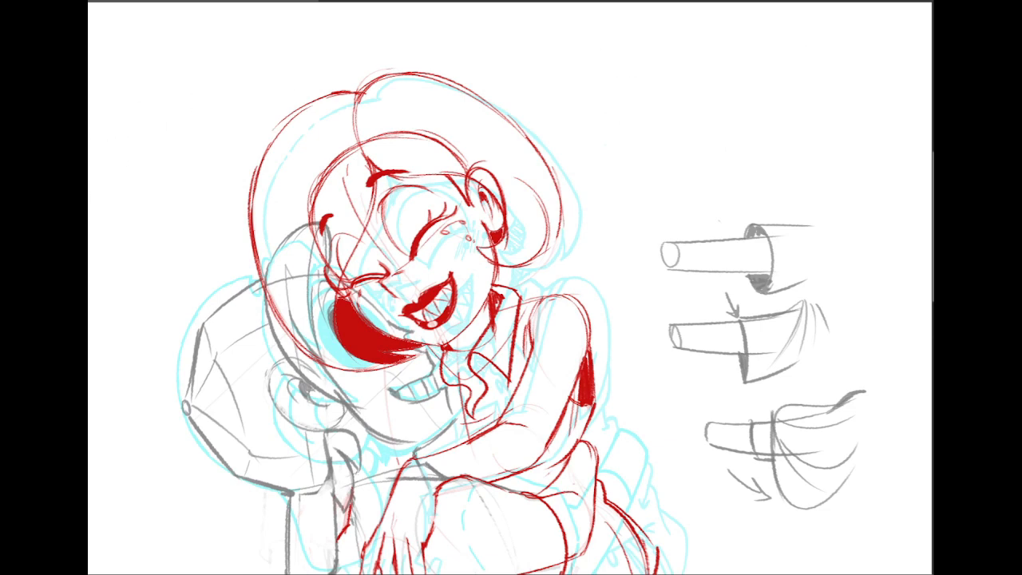
scroll(511, 287, down, 4)
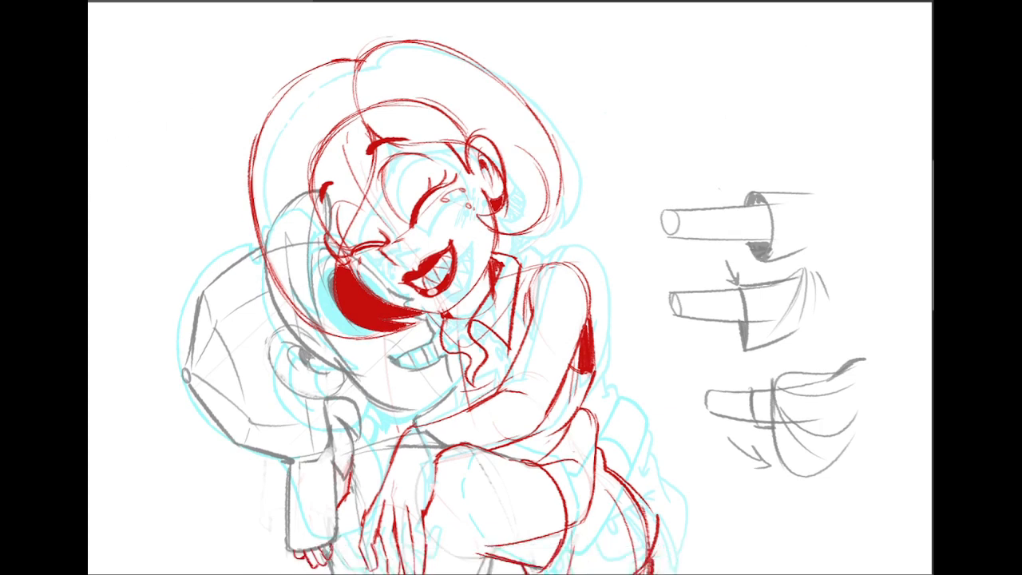
scroll(511, 288, up, 1)
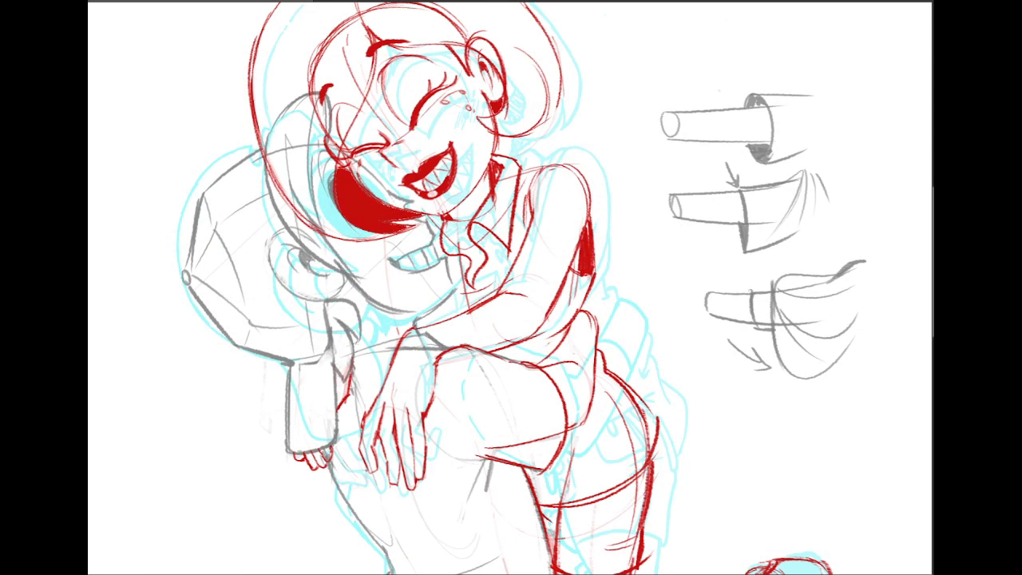
key(ctrl+comma)
key(ctrl+comma)
click(605, 91)
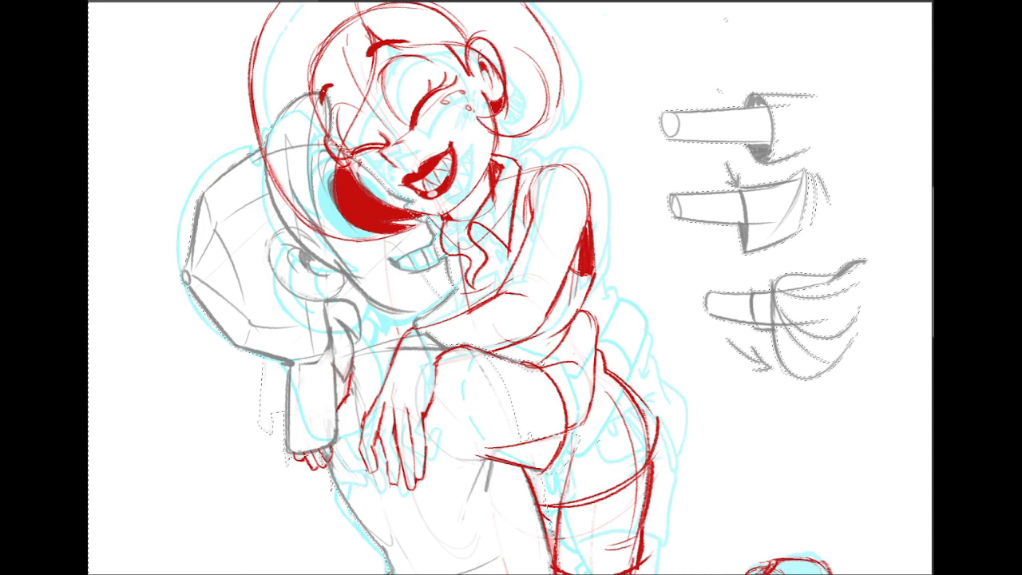
Choose a smooth tapered brush preset and set its size to 101 px.
click(139, 287)
click(142, 15)
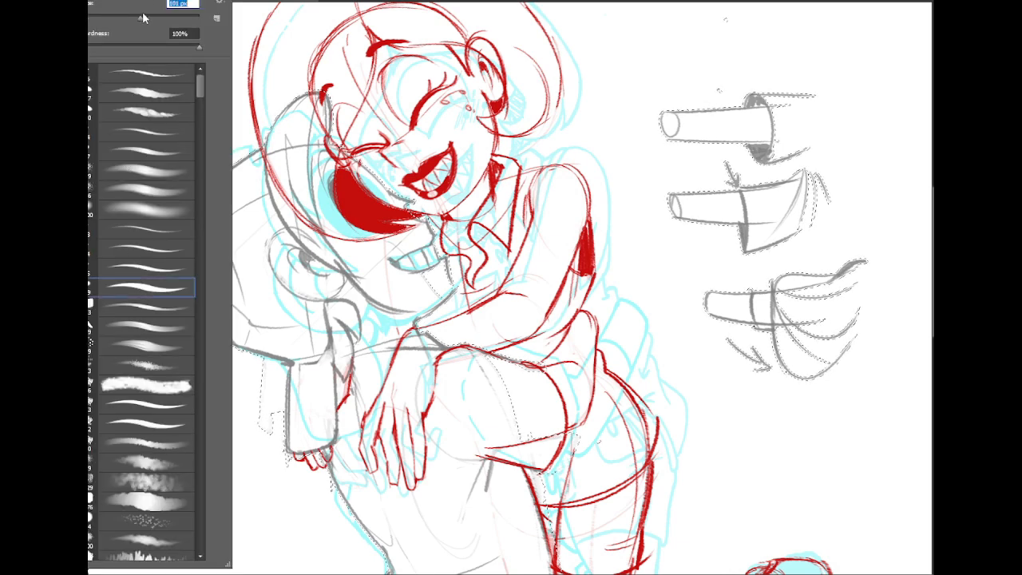
key(Return)
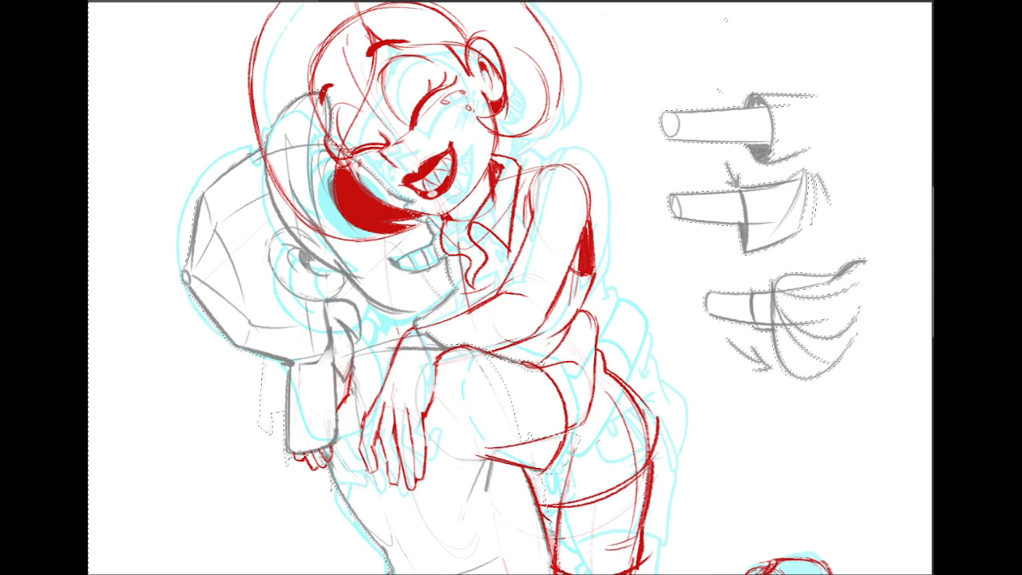
Erase the lifted figure's red lines and red fill overlapping the partner's cap brim and eye, and clear the selection.
click(329, 85)
mouse_move(297, 136)
mouse_down()
mouse_move(301, 299)
mouse_move(429, 219)
mouse_up()
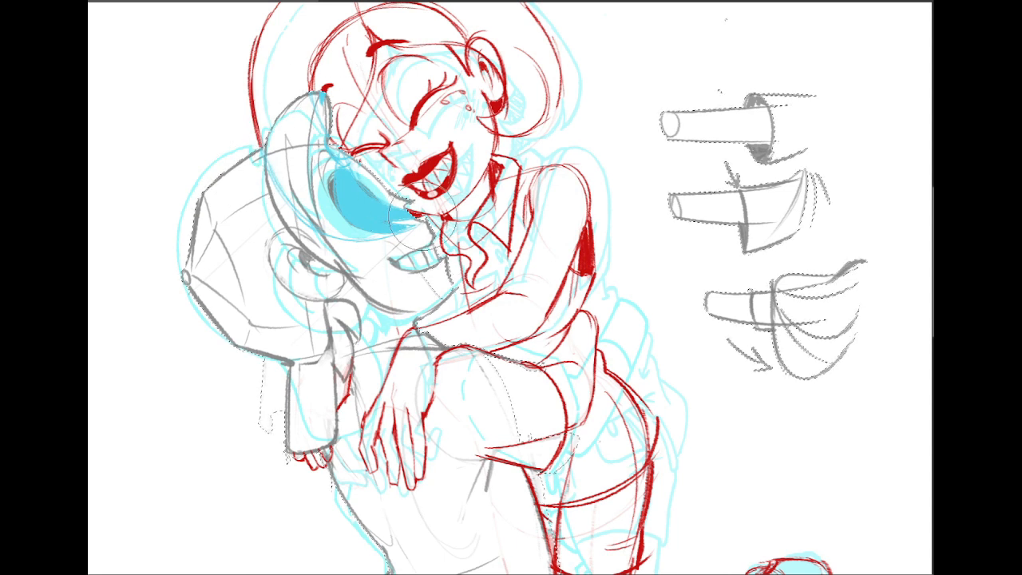
key(ctrl+d)
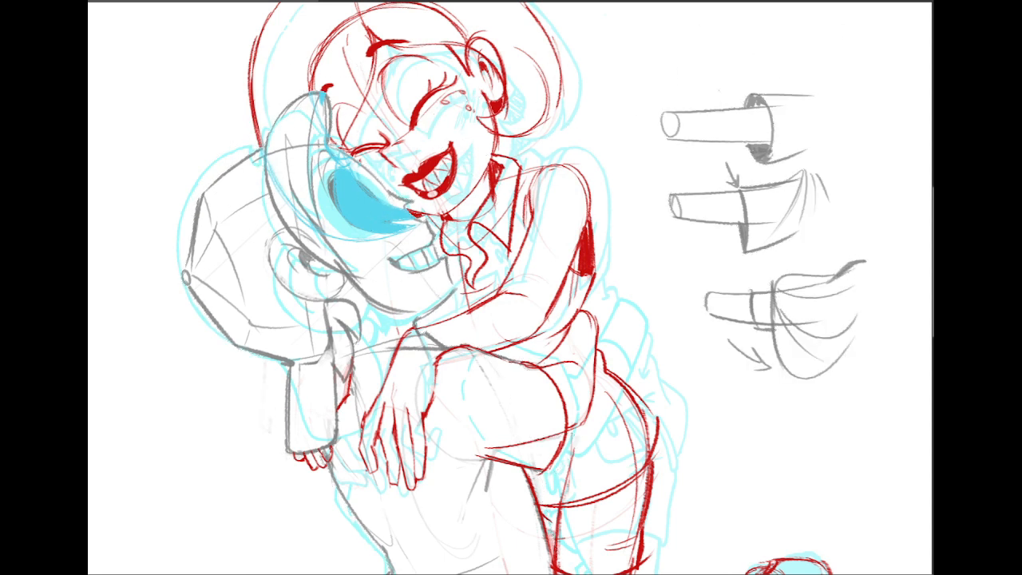
Fill the partner's eye socket with a solid oval and recolour the grey line work red.
key(ctrl+bracketleft)
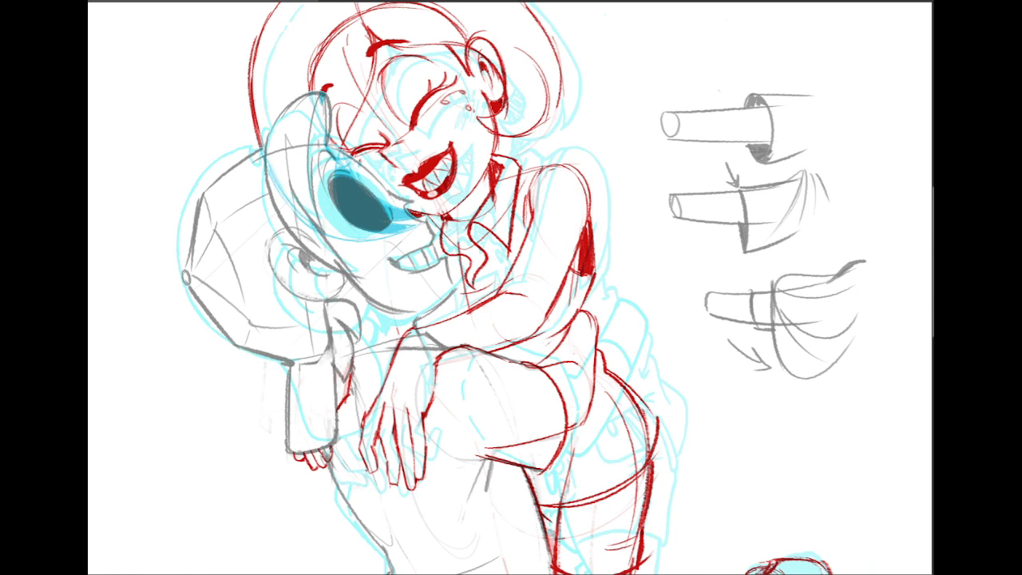
key(alt+BackSpace)
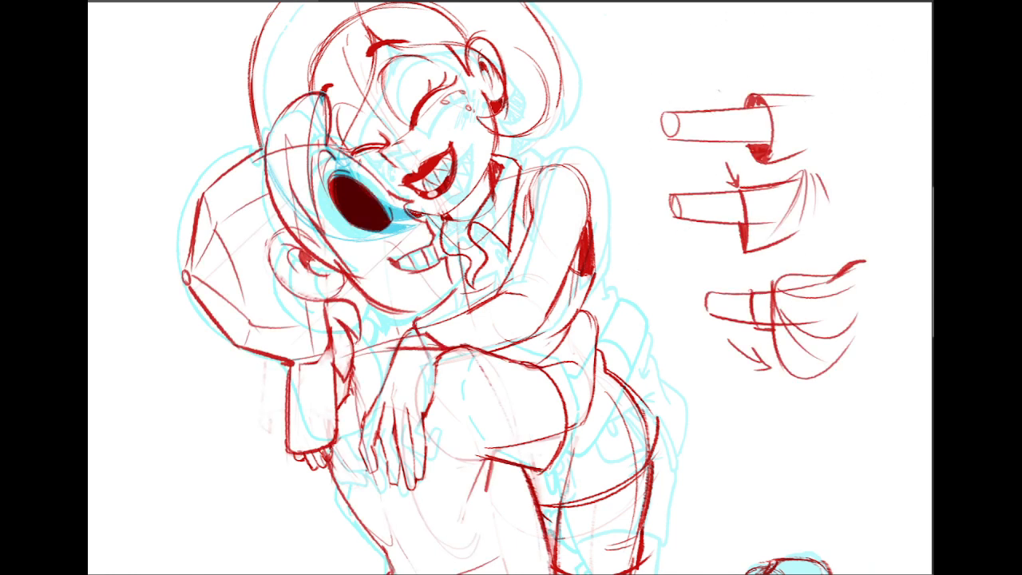
Lighten the blue underdrawing with a Hue/Saturation adjustment at Lightness +55.
key(ctrl+u)
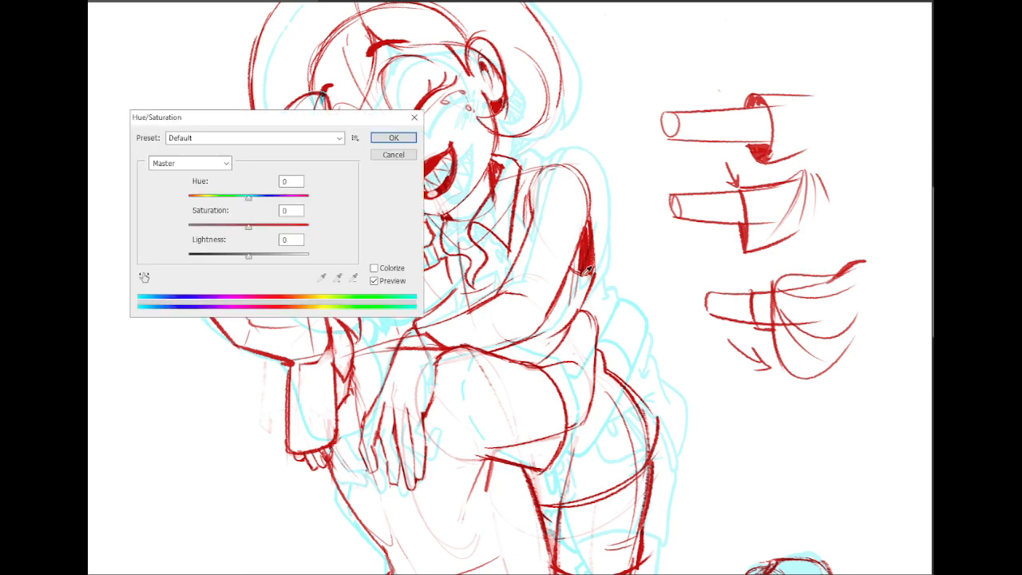
click(289, 255)
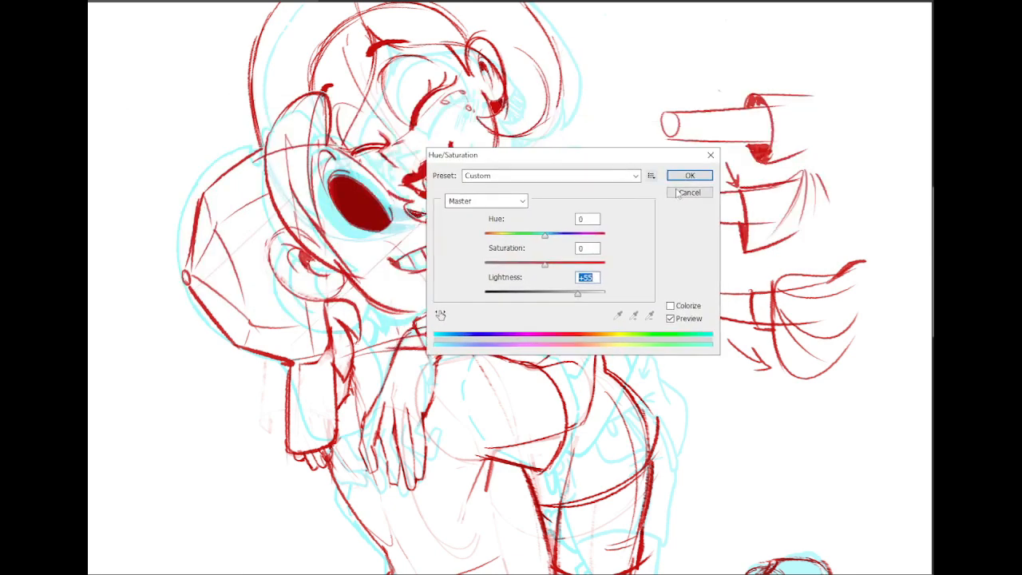
click(689, 176)
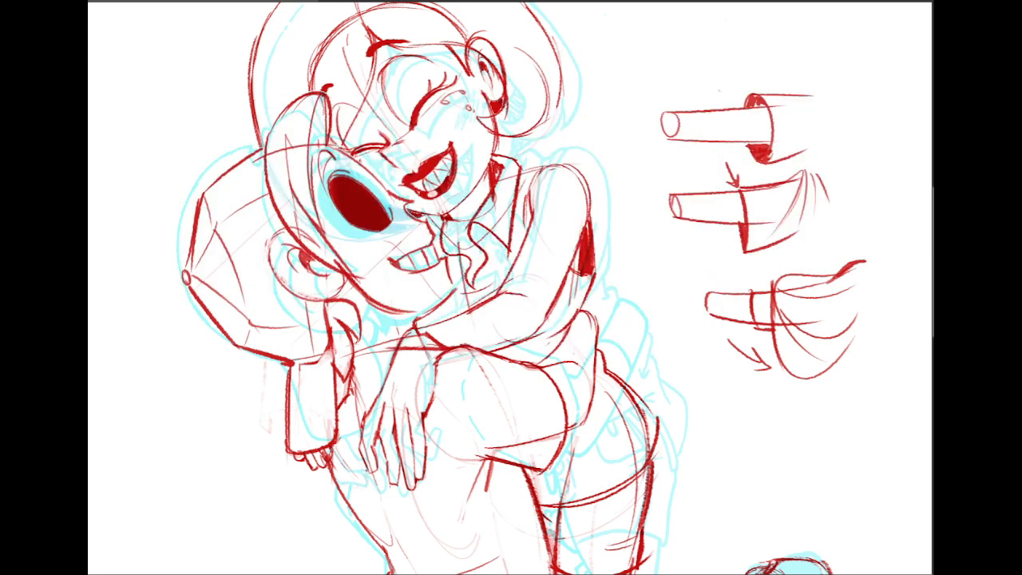
Fade the blue underdrawing further with a Hue/Saturation adjustment at Lightness +63.
mouse_move(882, 346)
mouse_down()
mouse_move(877, 100)
mouse_move(881, 186)
mouse_up()
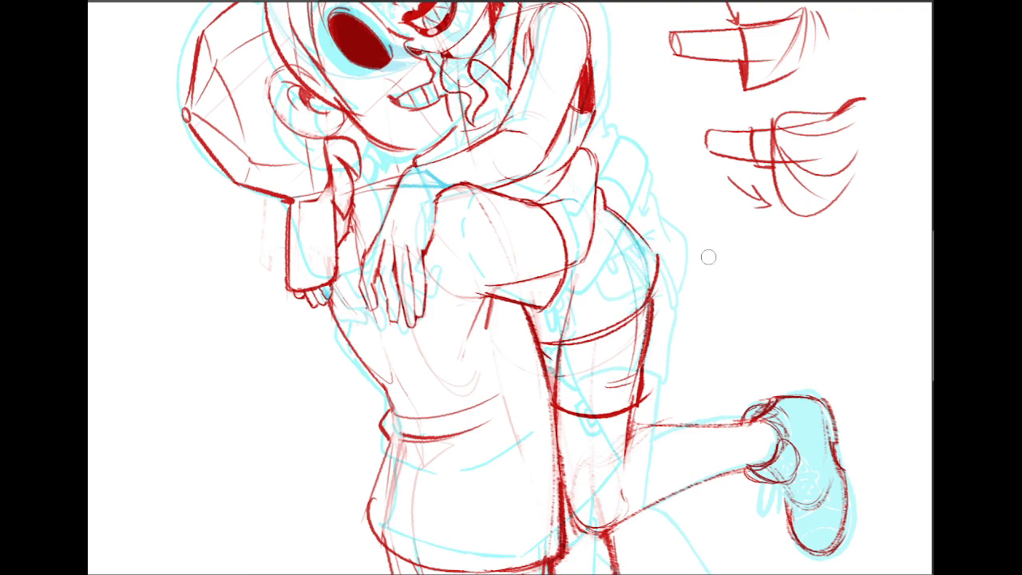
scroll(511, 287, up, 5)
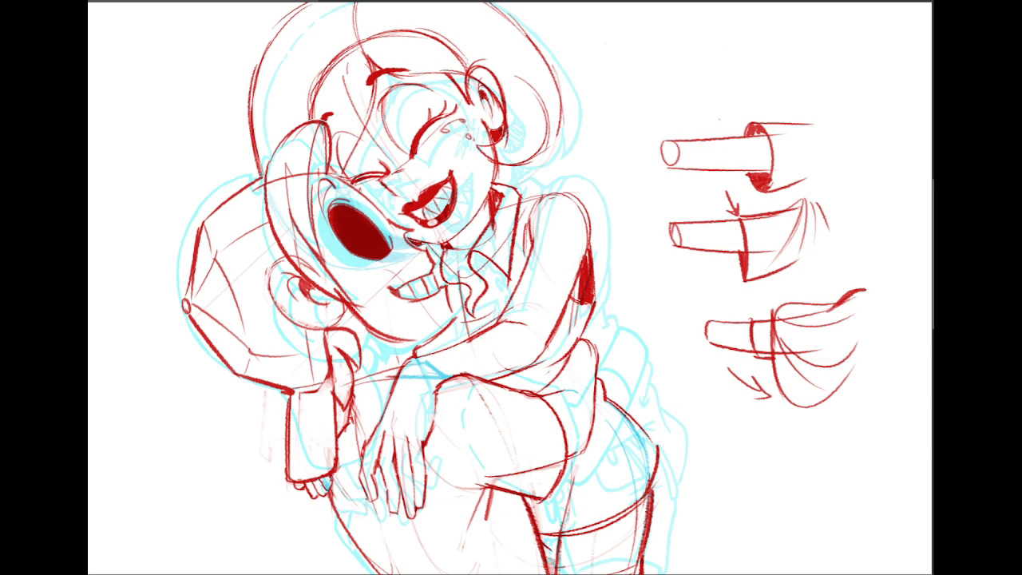
key(ctrl+minus)
key(ctrl+minus)
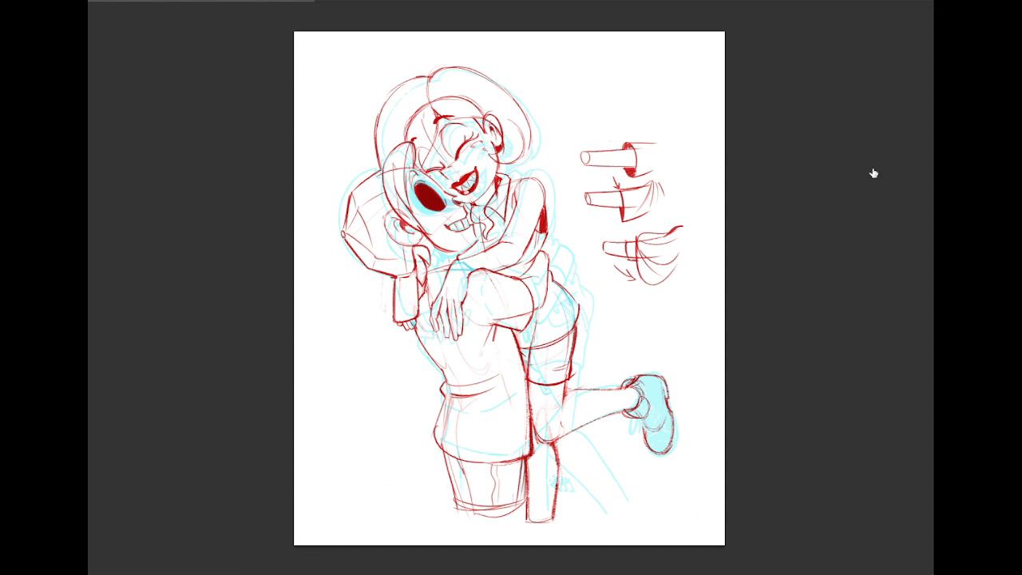
key(ctrl+u)
drag(544, 293, 579, 298)
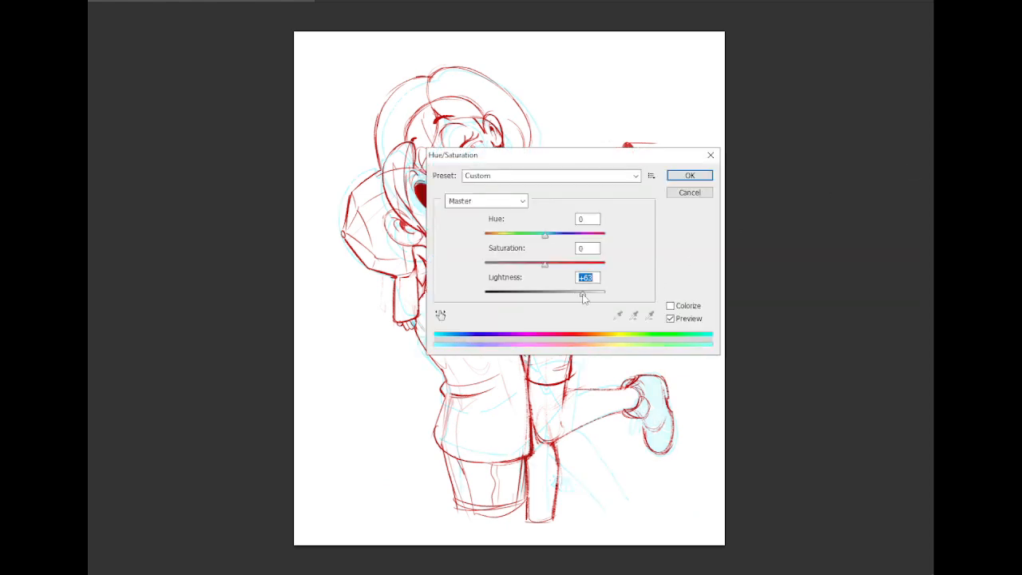
click(693, 176)
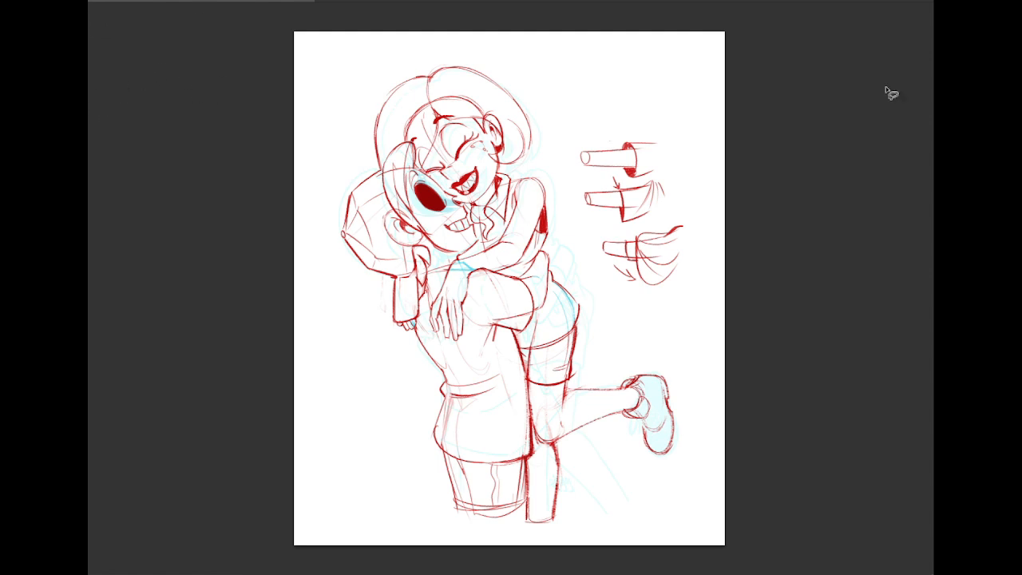
Select the lifted figure's raised shoe and shift it slightly inward along the leg, and clear the selection.
mouse_move(627, 419)
mouse_down()
mouse_move(714, 440)
mouse_move(615, 505)
mouse_up()
drag(676, 399, 663, 402)
key(ctrl+d)
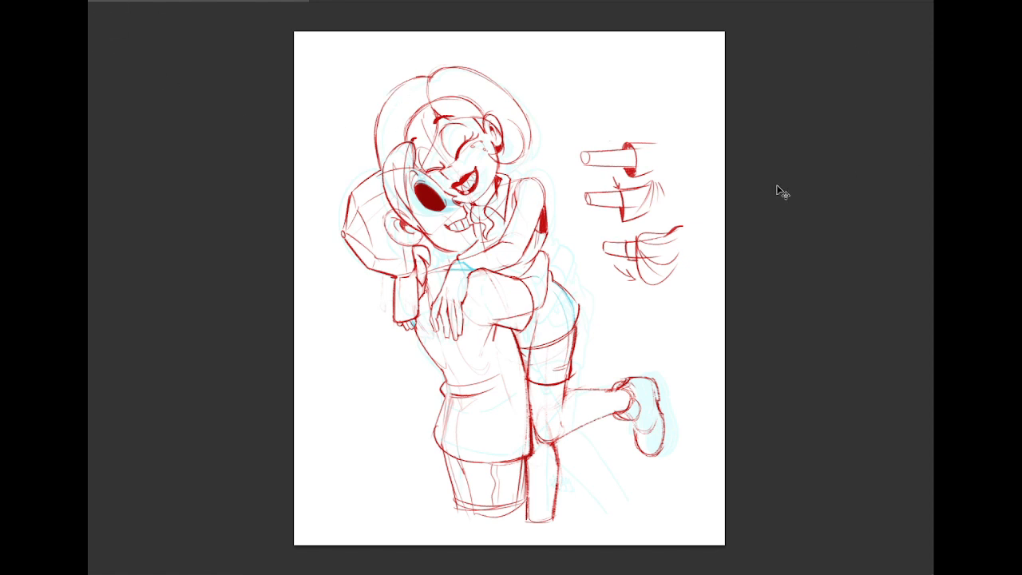
Apply another Hue/Saturation adjustment to the blue underdrawing with Lightness +66.
key(ctrl+u)
click(580, 293)
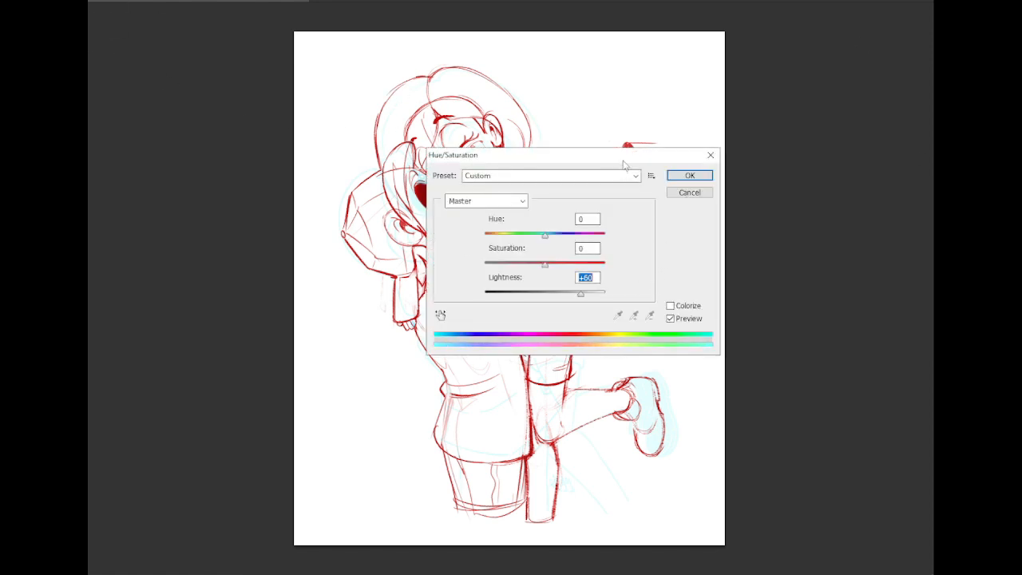
drag(626, 164, 740, 146)
drag(694, 277, 698, 276)
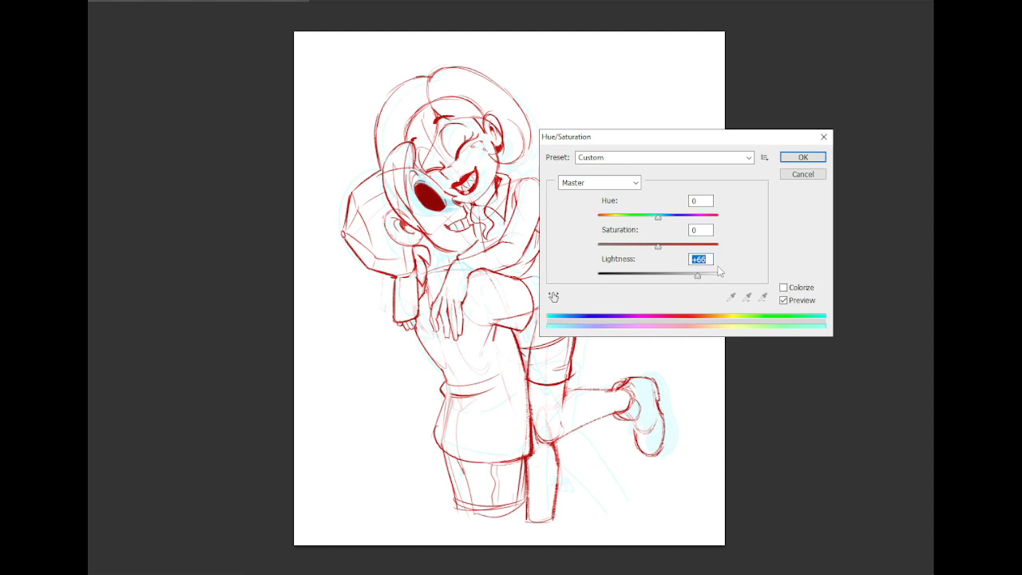
click(800, 157)
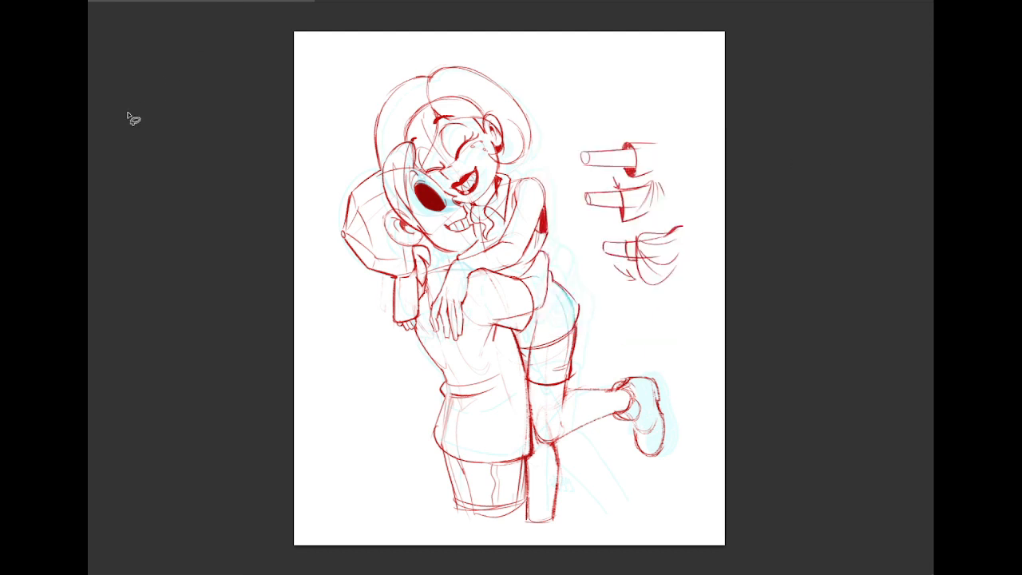
Erase the closing edge at the bottom of the narrow leg beneath the lifted figure's knee.
drag(495, 517, 586, 516)
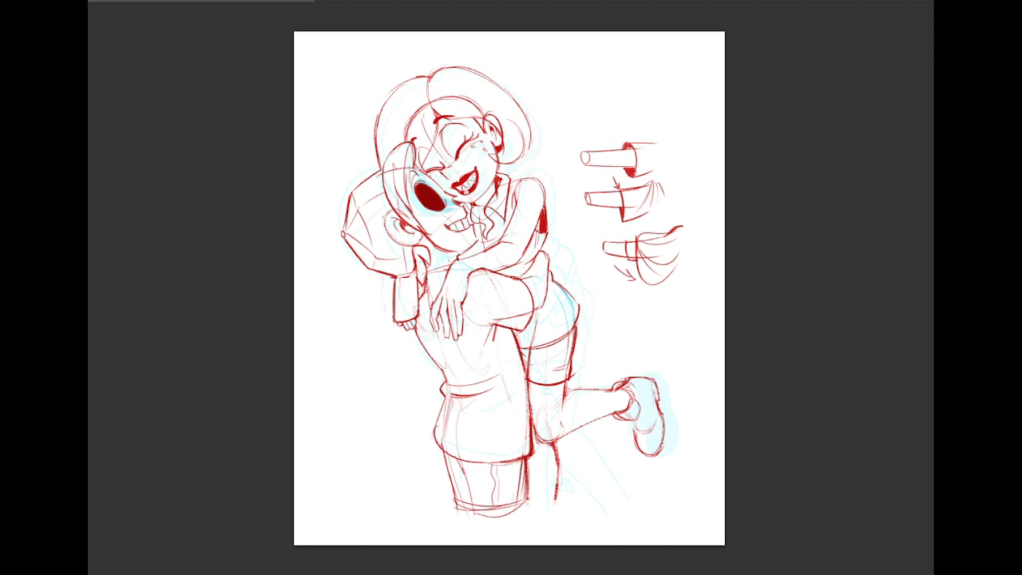
Redraw the wrist of the lifted figure's hugging hand with heavier red lines and small accent strokes, undoing stray marks.
key(ctrl+plus)
key(ctrl+plus)
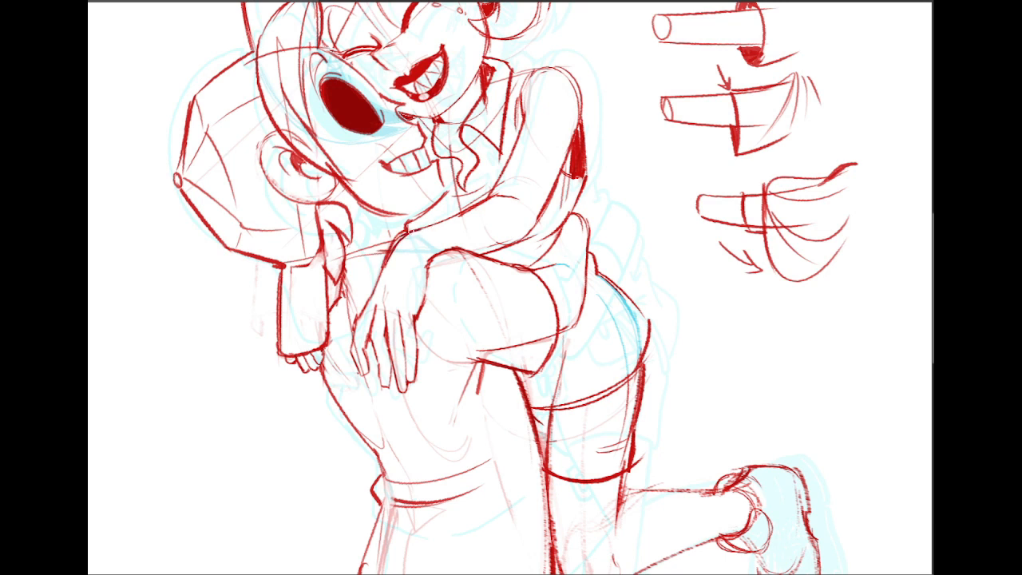
mouse_move(407, 232)
mouse_down()
mouse_move(387, 252)
mouse_move(419, 235)
mouse_move(442, 260)
mouse_up()
key(ctrl+z)
mouse_move(408, 230)
mouse_down()
mouse_move(425, 237)
mouse_move(430, 264)
mouse_move(428, 239)
mouse_up()
drag(437, 228, 431, 240)
key(ctrl+z)
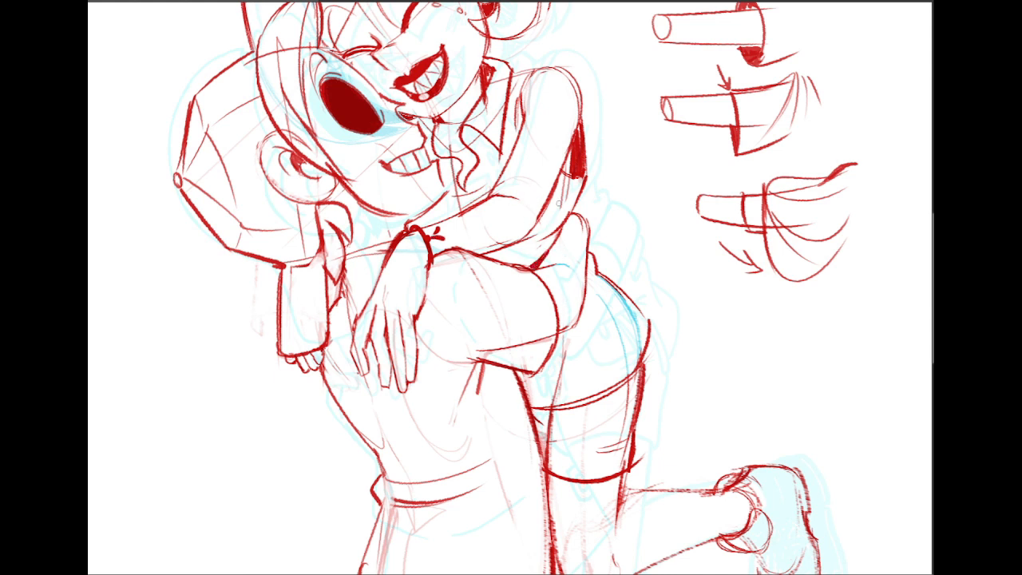
Choose a 9 px eraser preset with 100% hardness and clean up the dark lines beneath the lifted figure's bent elbow.
key(e)
click(89, 2)
click(156, 297)
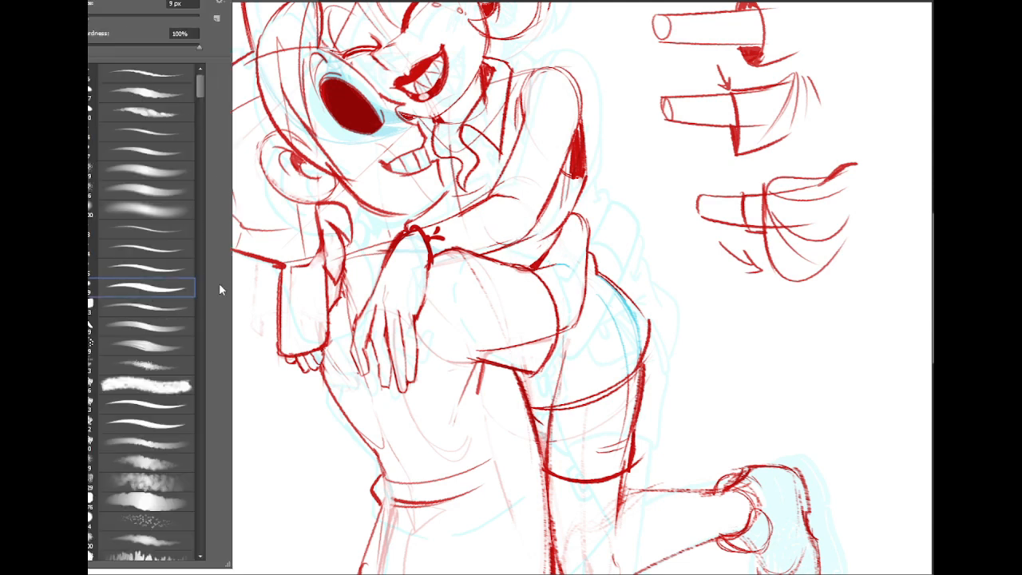
click(539, 256)
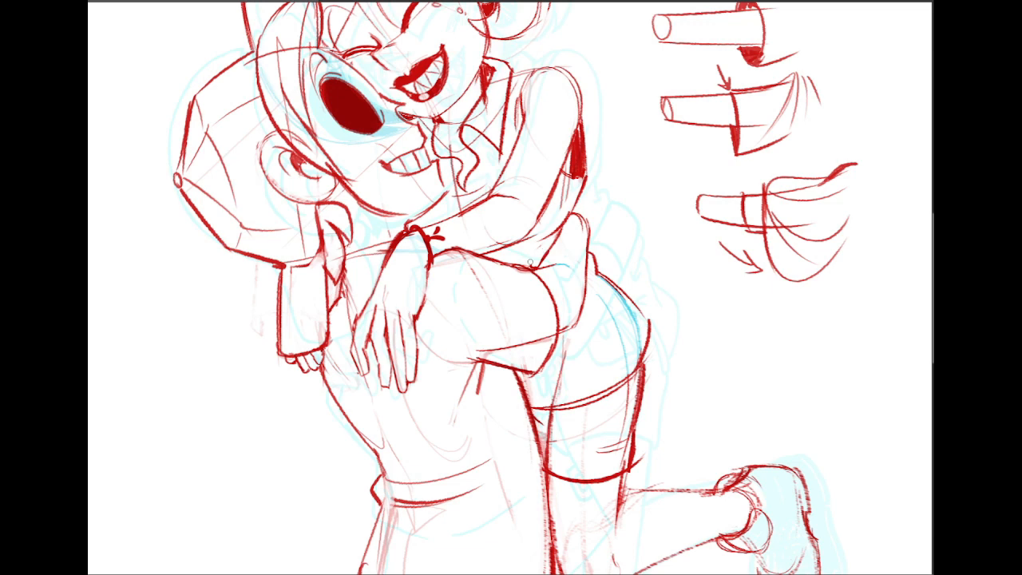
scroll(511, 288, down, 3)
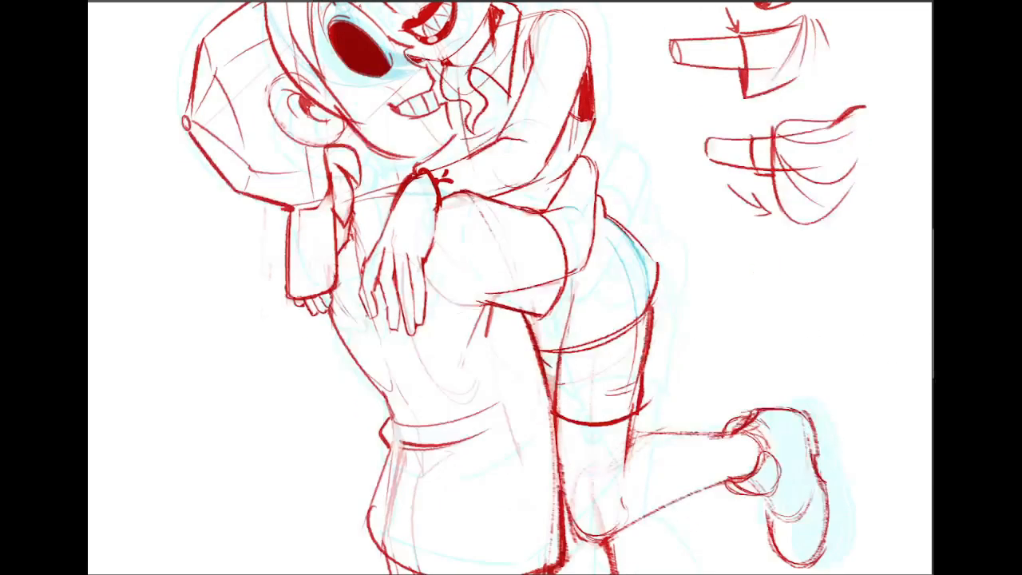
scroll(511, 287, up, 4)
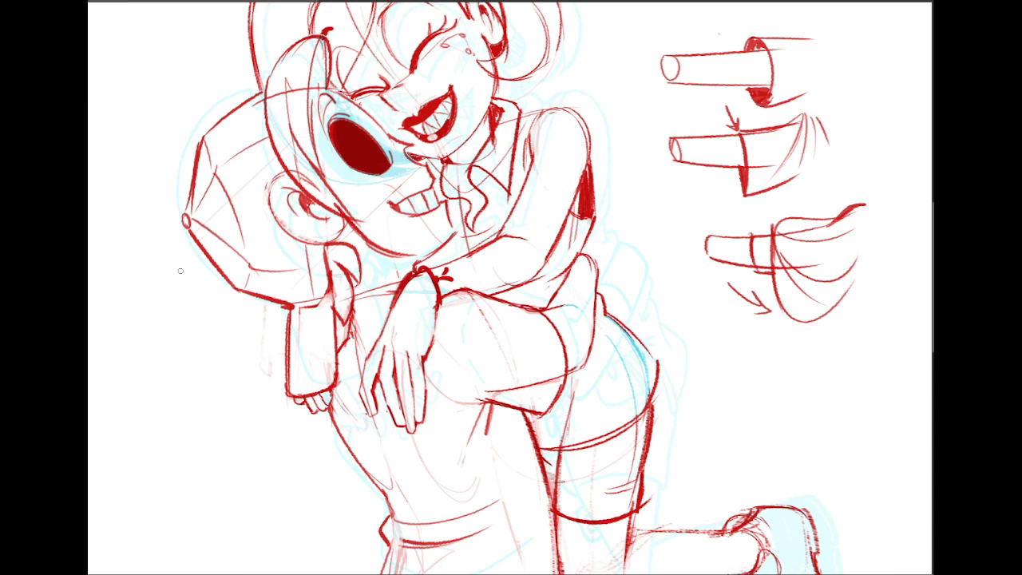
right_click(90, 307)
click(98, 306)
double_click(84, 306)
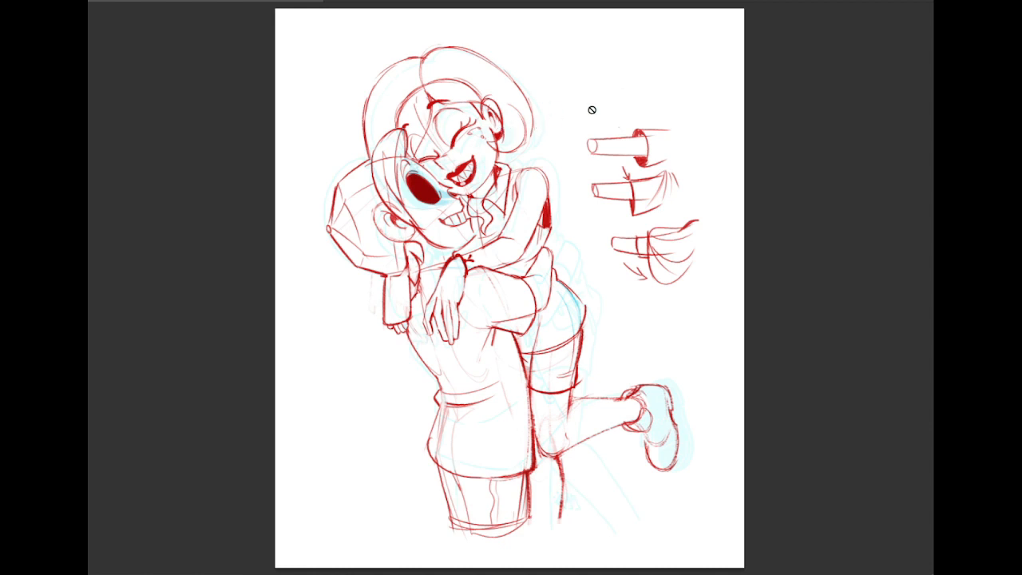
Try a sweeping red contour outside the lifted figure from the hair past the shoulder and hip, and undo it.
drag(524, 120, 529, 137)
mouse_move(547, 53)
mouse_down()
mouse_move(544, 142)
mouse_move(570, 206)
mouse_move(569, 258)
mouse_move(611, 358)
mouse_up()
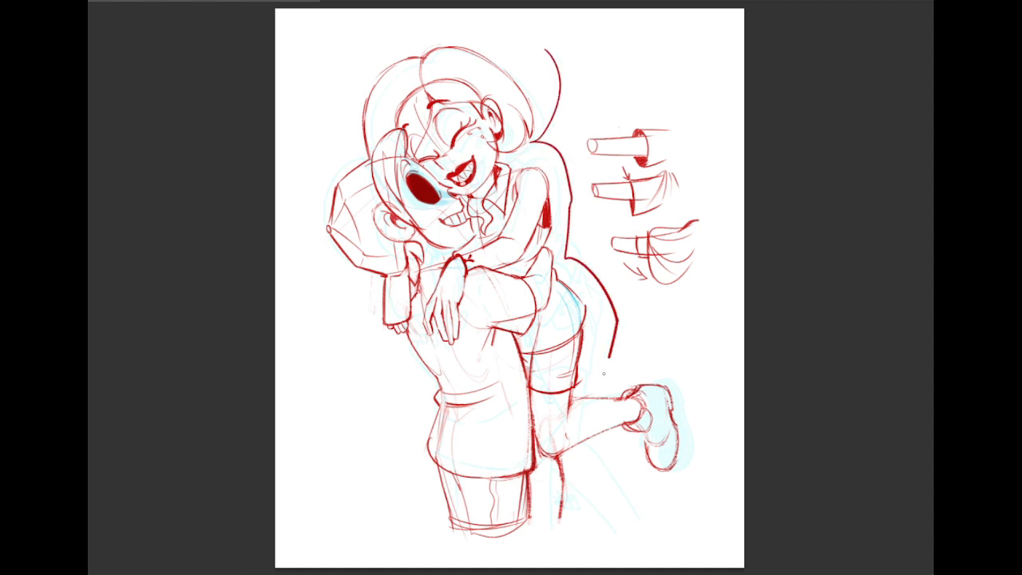
key(ctrl+z)
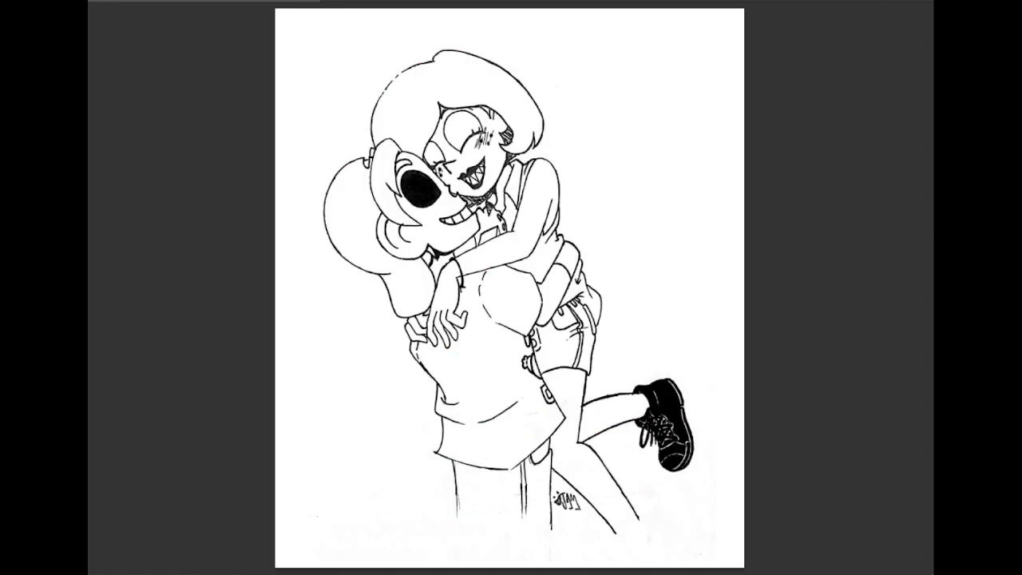